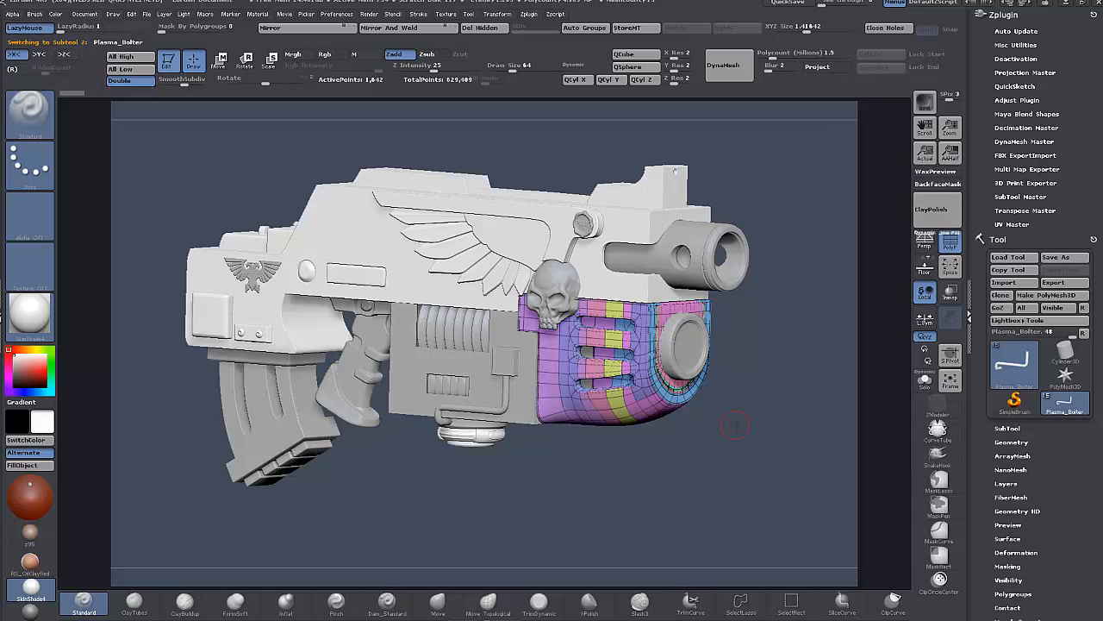
- Isolate the gun's slotted front lower housing with Solo and examine its polygroup layout from the side and front
{"action": "left_click_drag", "start_coordinate": [744, 419], "coordinate": [743, 420]}
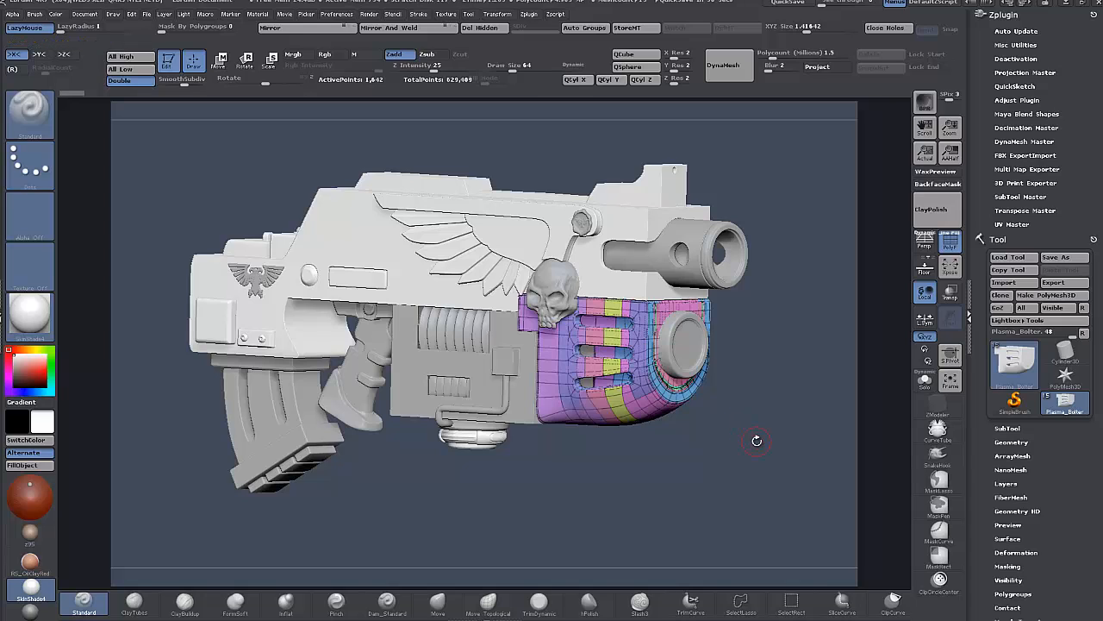
{"action": "left_click_drag", "start_coordinate": [757, 441], "coordinate": [756, 444]}
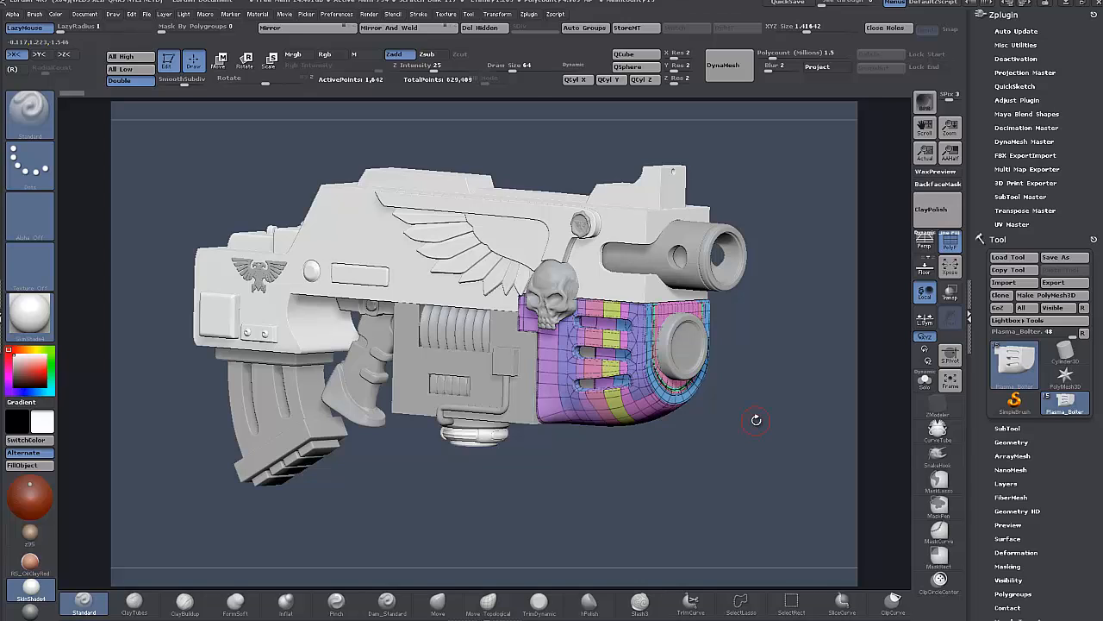
{"action": "left_click_drag", "start_coordinate": [756, 420], "coordinate": [754, 413]}
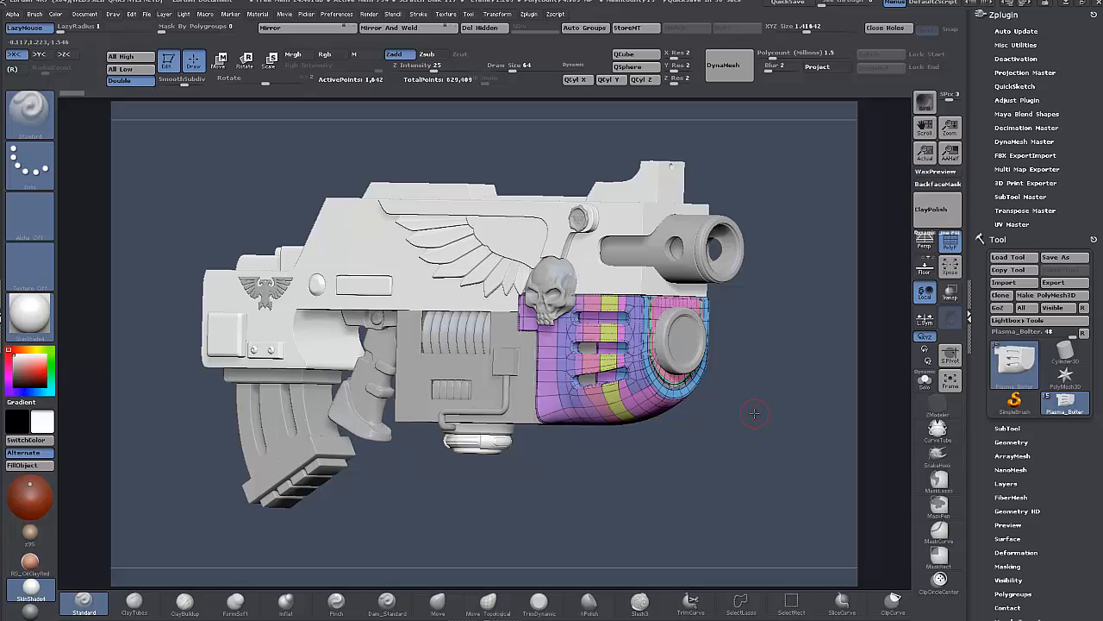
{"action": "left_click", "coordinate": [923, 380]}
{"action": "left_click_drag", "start_coordinate": [781, 422], "coordinate": [652, 445], "text": "alt"}
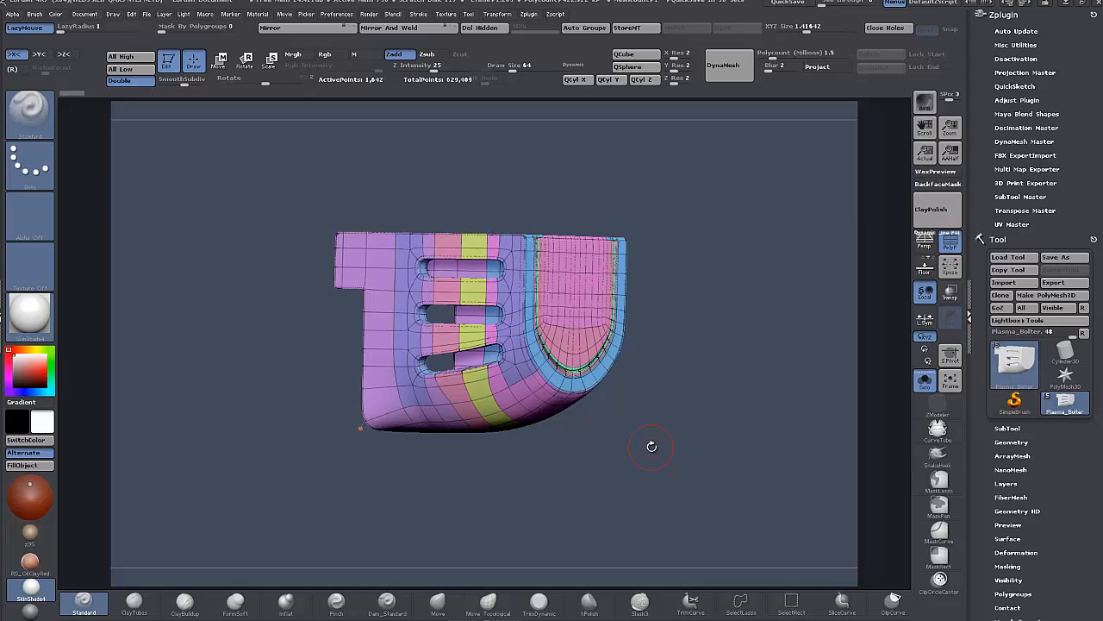
{"action": "left_click_drag", "start_coordinate": [651, 446], "coordinate": [651, 448], "text": "alt"}
{"action": "left_click_drag", "start_coordinate": [744, 300], "coordinate": [736, 313]}
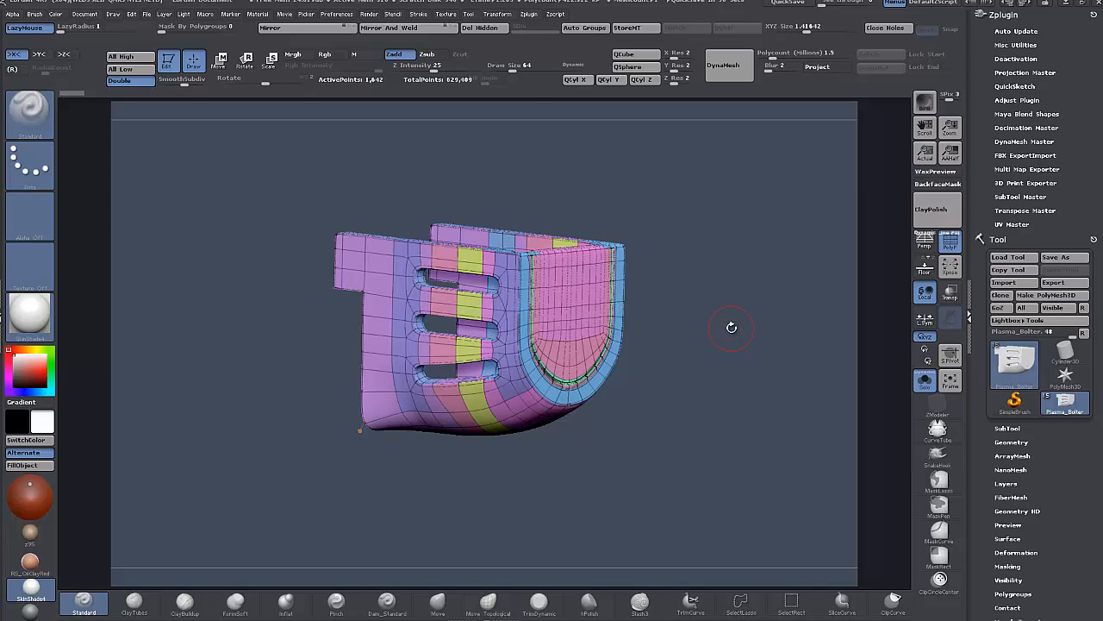
{"action": "left_click_drag", "start_coordinate": [729, 327], "coordinate": [726, 331]}
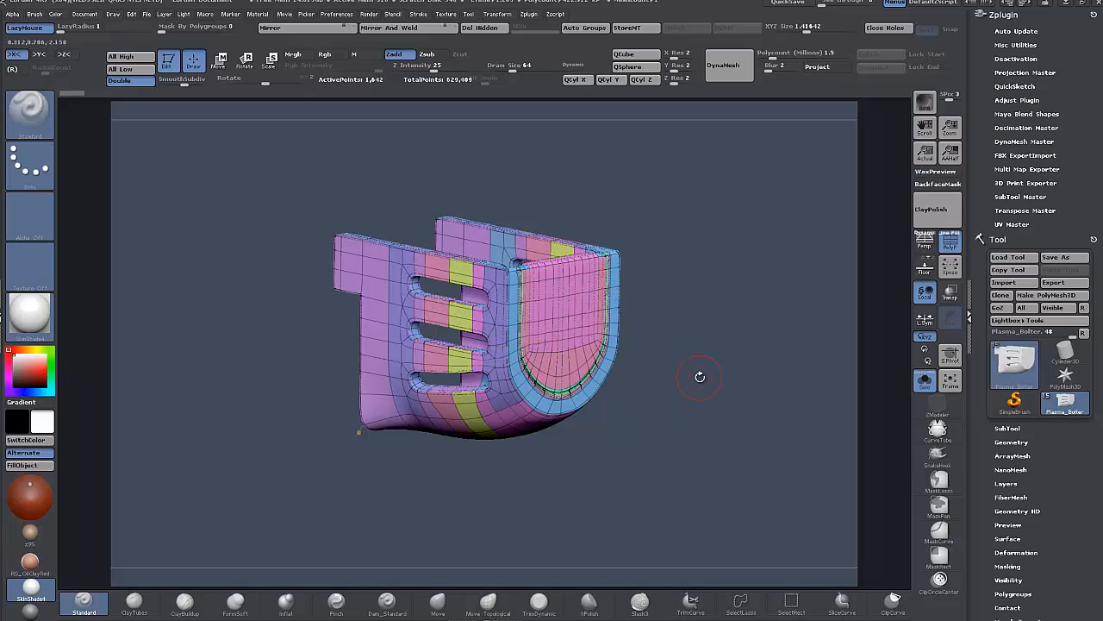
{"action": "left_click_drag", "start_coordinate": [700, 376], "coordinate": [607, 379]}
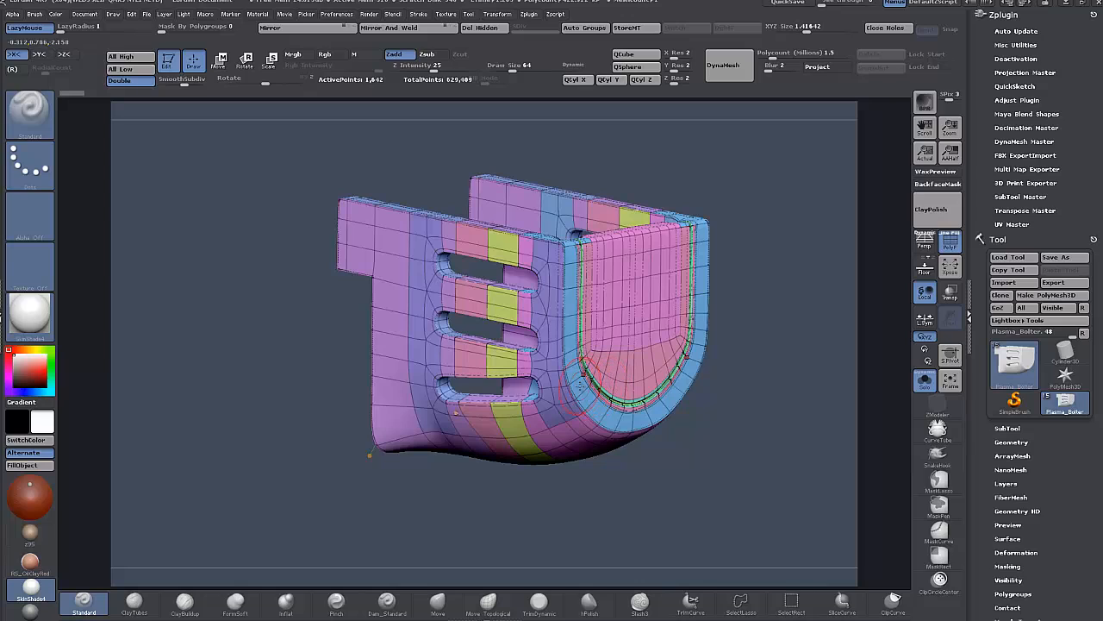
- Switch to the ZModeler brush and set its polygon action to Polygroup
{"action": "left_click", "coordinate": [938, 403]}
{"action": "key", "text": "space"}
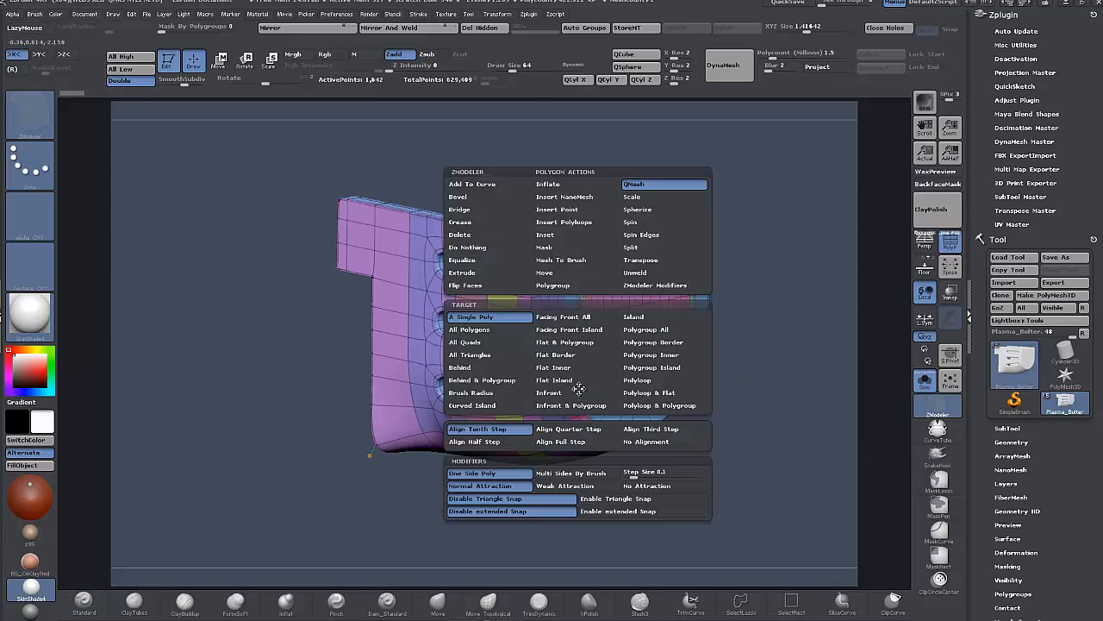
{"action": "left_click", "coordinate": [543, 289]}
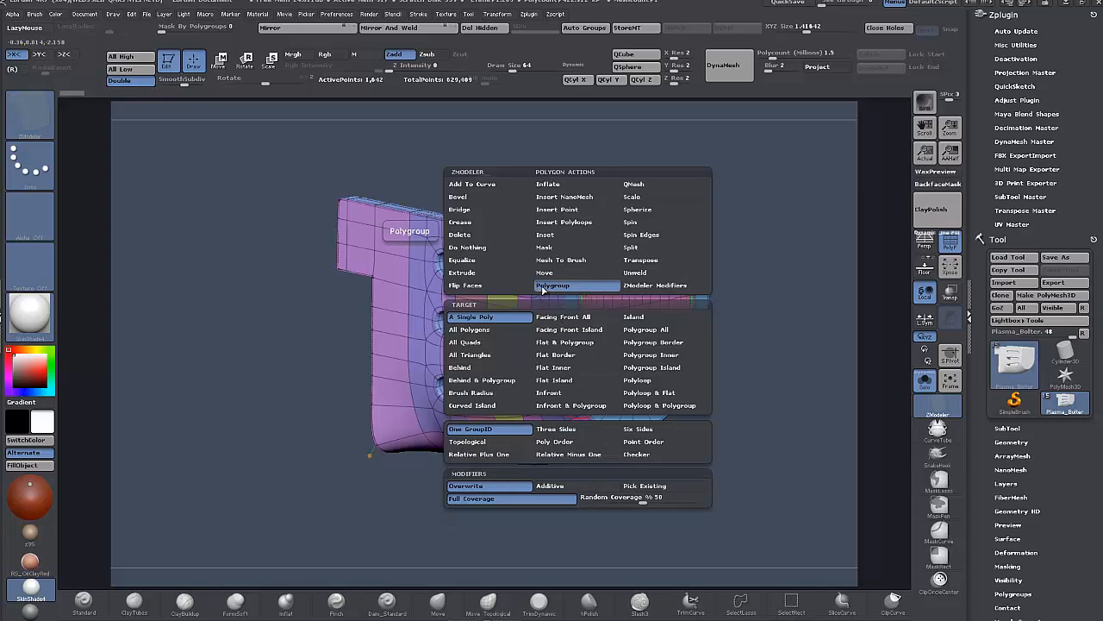
{"action": "left_click", "coordinate": [637, 380]}
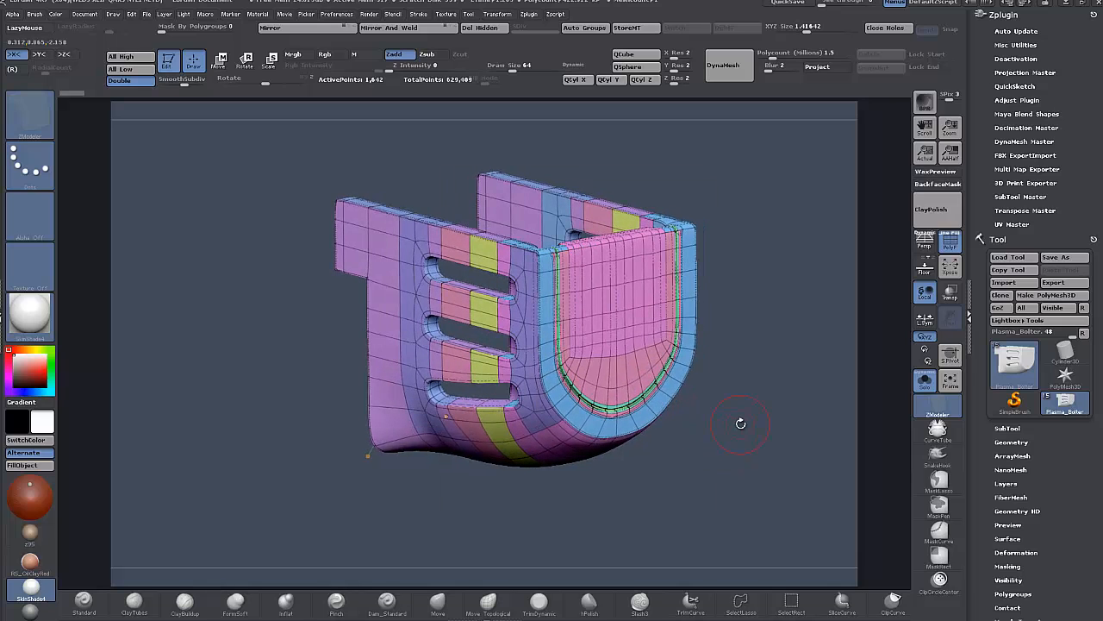
- Set the ZModeler edge action to Crease at the inner front corner of the housing
{"action": "left_click_drag", "start_coordinate": [744, 409], "coordinate": [697, 437]}
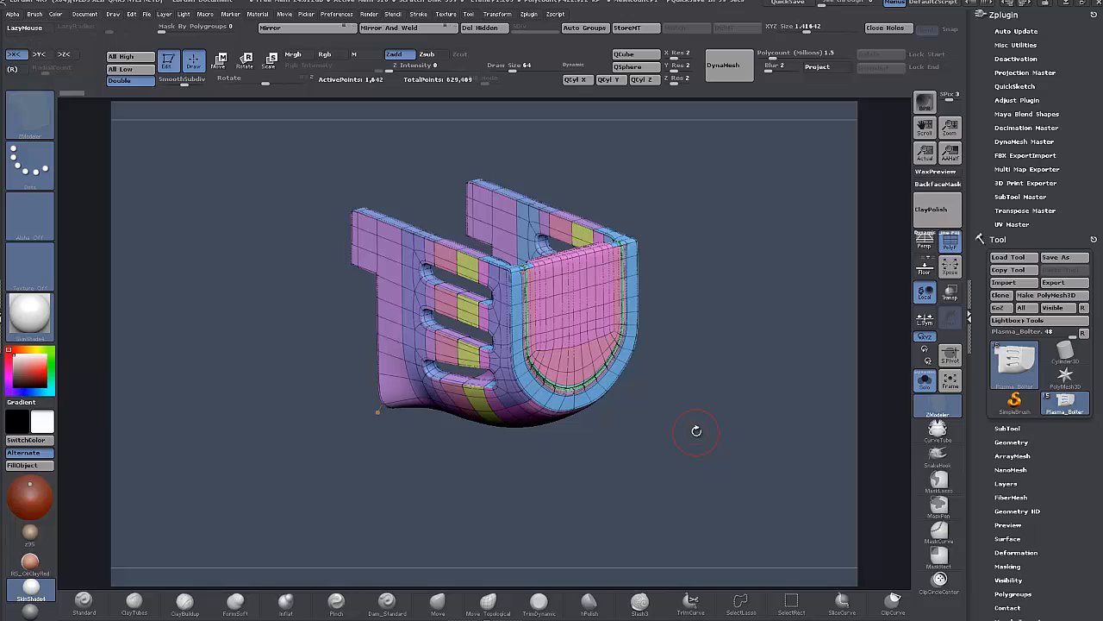
{"action": "left_click_drag", "start_coordinate": [696, 432], "coordinate": [699, 434]}
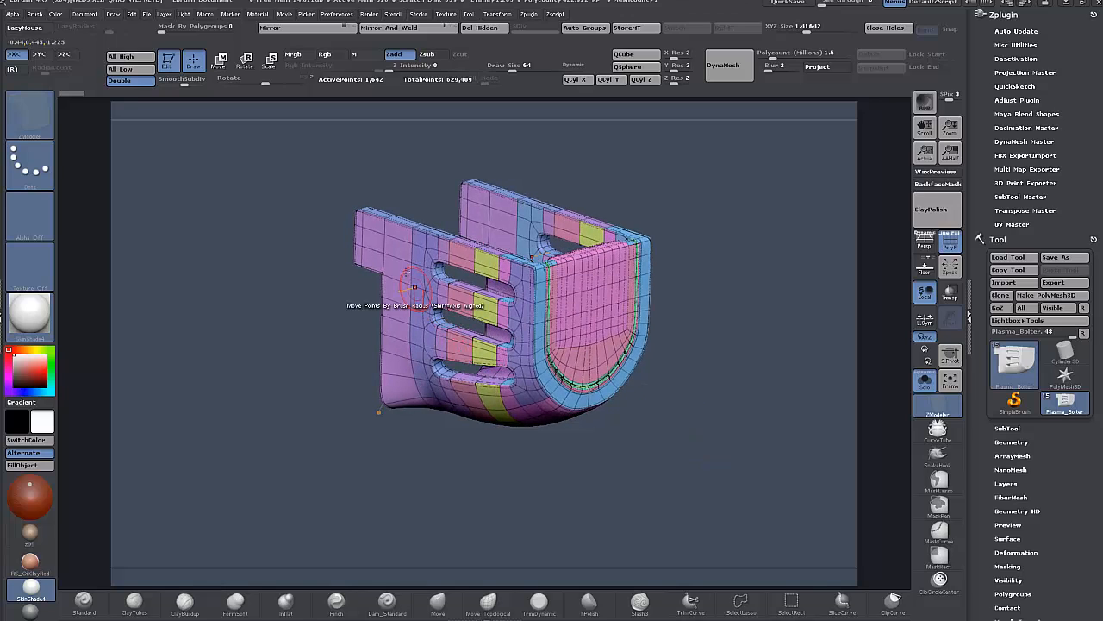
{"action": "left_click_drag", "start_coordinate": [697, 396], "coordinate": [636, 399]}
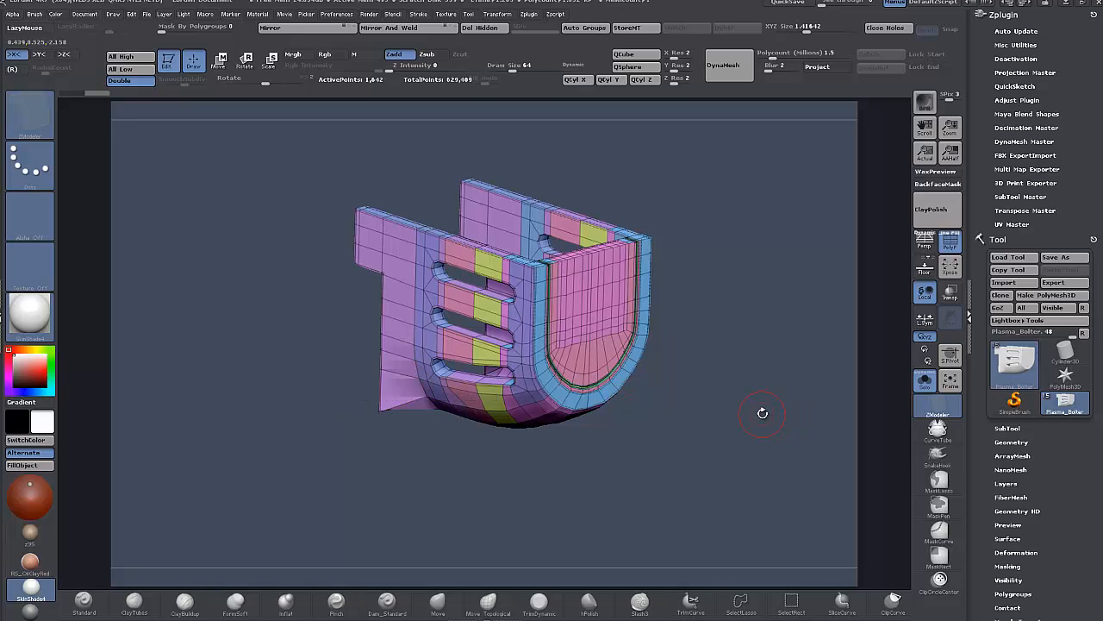
{"action": "left_click_drag", "start_coordinate": [748, 398], "coordinate": [228, 358]}
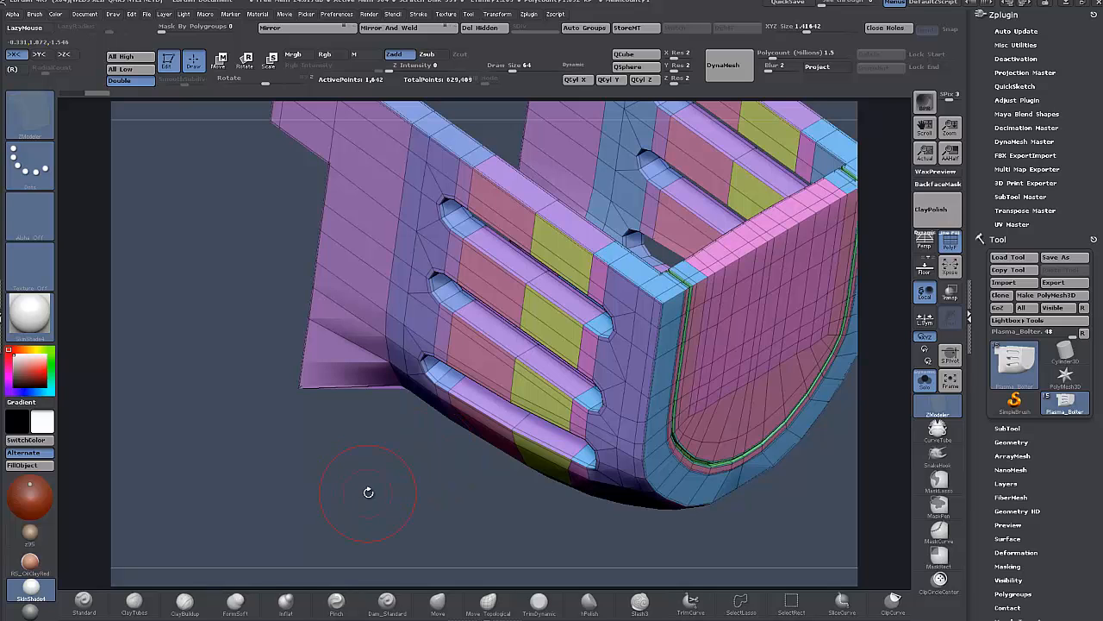
{"action": "left_click_drag", "start_coordinate": [370, 488], "coordinate": [700, 480], "text": "alt"}
{"action": "mouse_move", "coordinate": [720, 384]}
{"action": "left_mouse_down"}
{"action": "mouse_move", "coordinate": [733, 380]}
{"action": "mouse_move", "coordinate": [535, 482]}
{"action": "mouse_move", "coordinate": [303, 499]}
{"action": "mouse_move", "coordinate": [245, 312]}
{"action": "mouse_move", "coordinate": [472, 397]}
{"action": "mouse_move", "coordinate": [404, 467]}
{"action": "mouse_move", "coordinate": [383, 406]}
{"action": "mouse_move", "coordinate": [339, 407]}
{"action": "mouse_move", "coordinate": [267, 375]}
{"action": "left_mouse_up"}
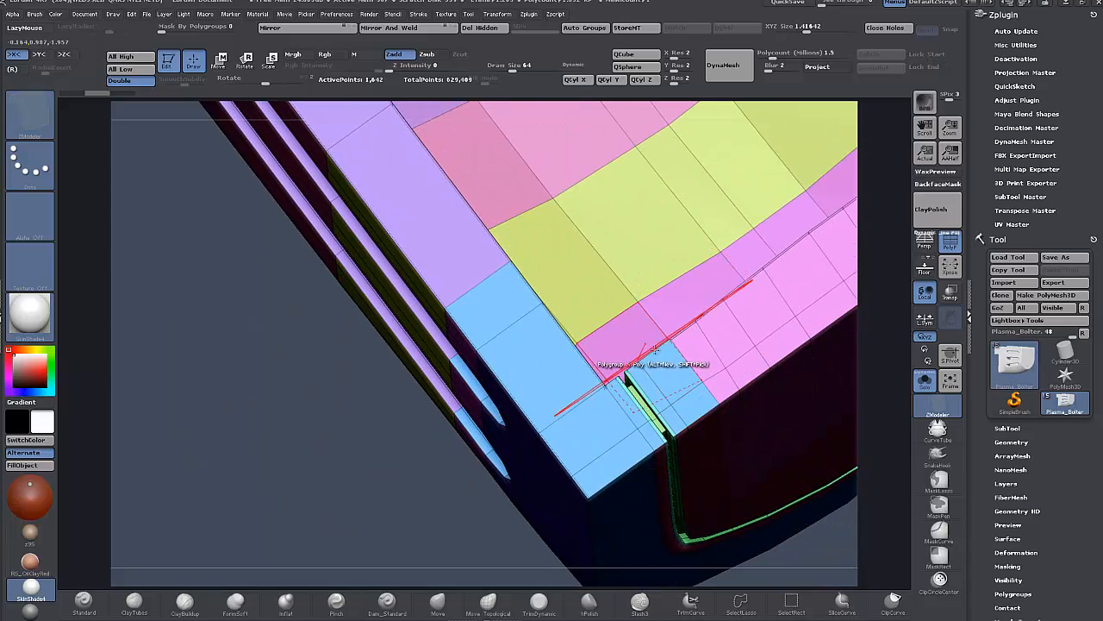
{"action": "left_click_drag", "start_coordinate": [339, 426], "coordinate": [448, 441]}
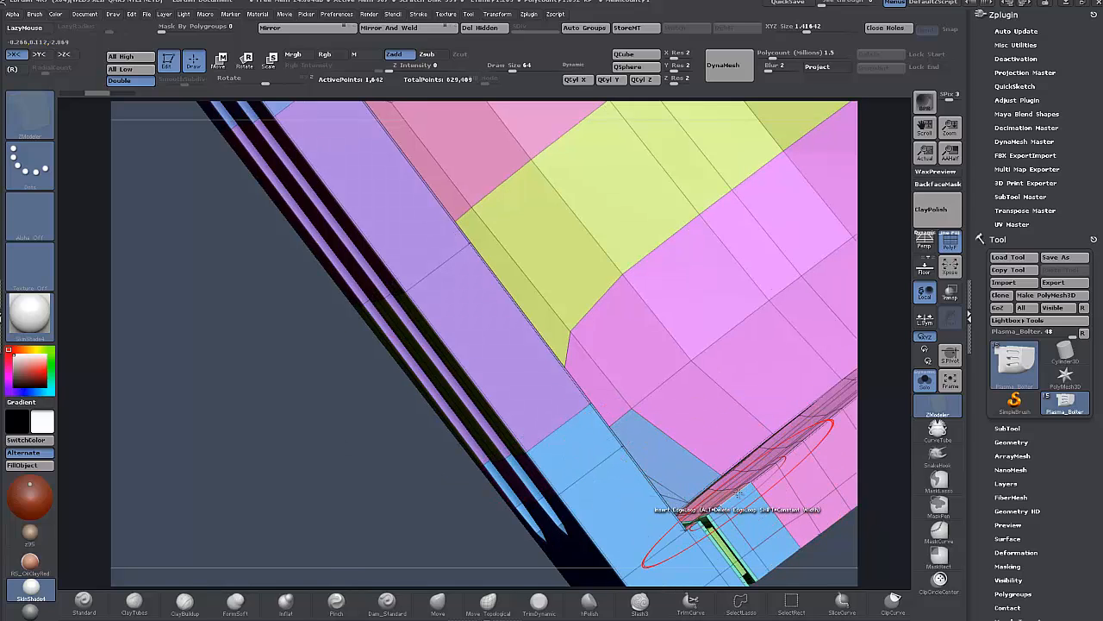
{"action": "key", "text": "space"}
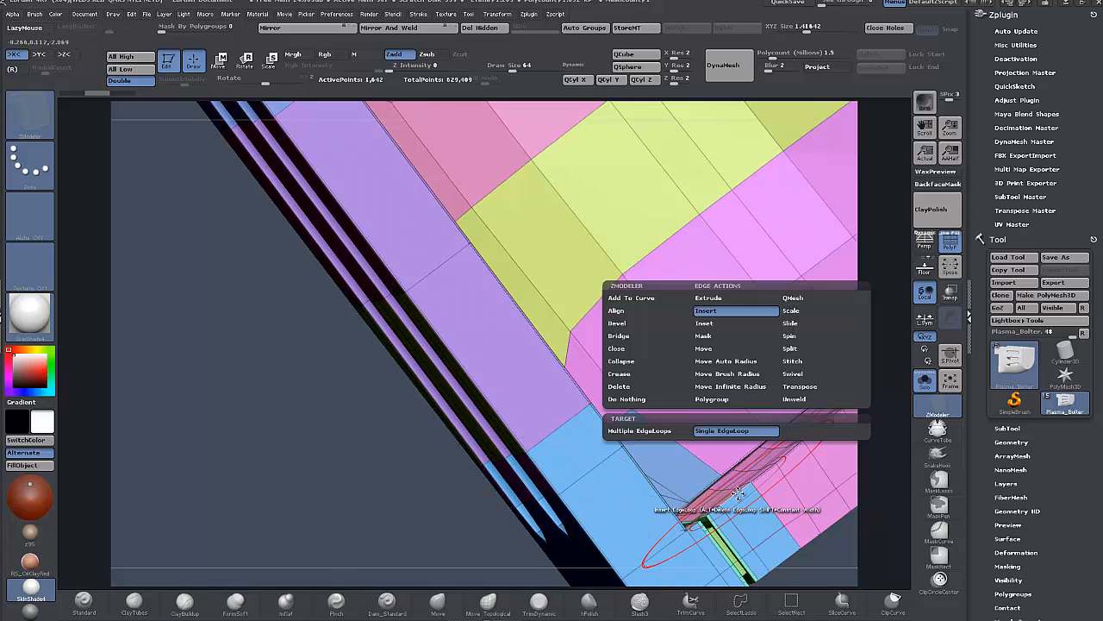
{"action": "left_click", "coordinate": [627, 376]}
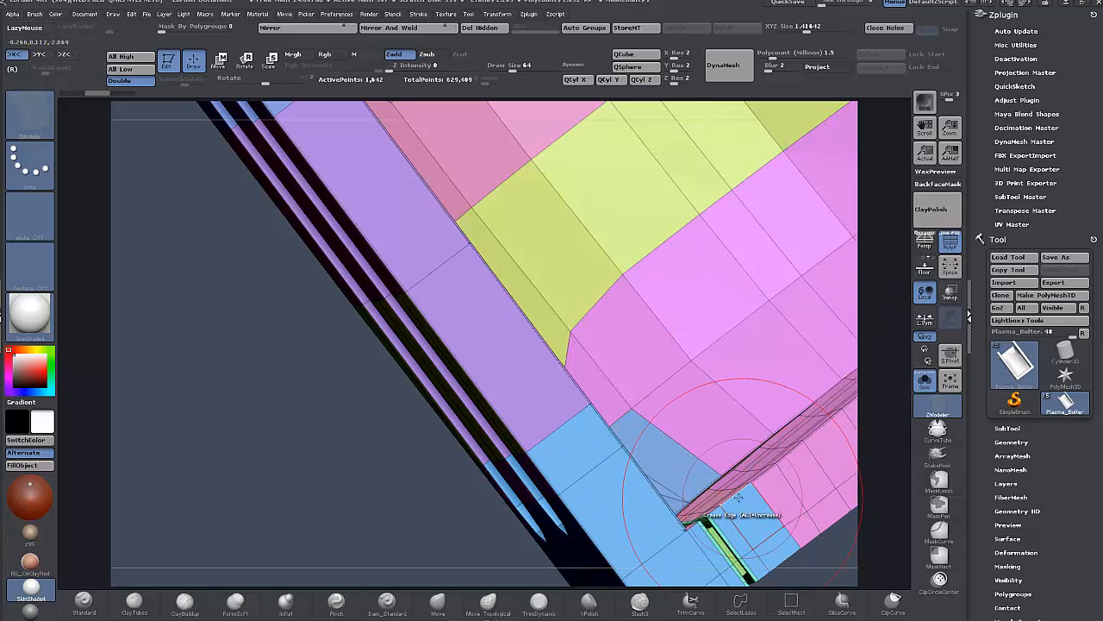
- Examine the groove at the housing's inner front corner with the dynamic subdivision preview on and off
{"action": "left_click_drag", "start_coordinate": [278, 458], "coordinate": [370, 401]}
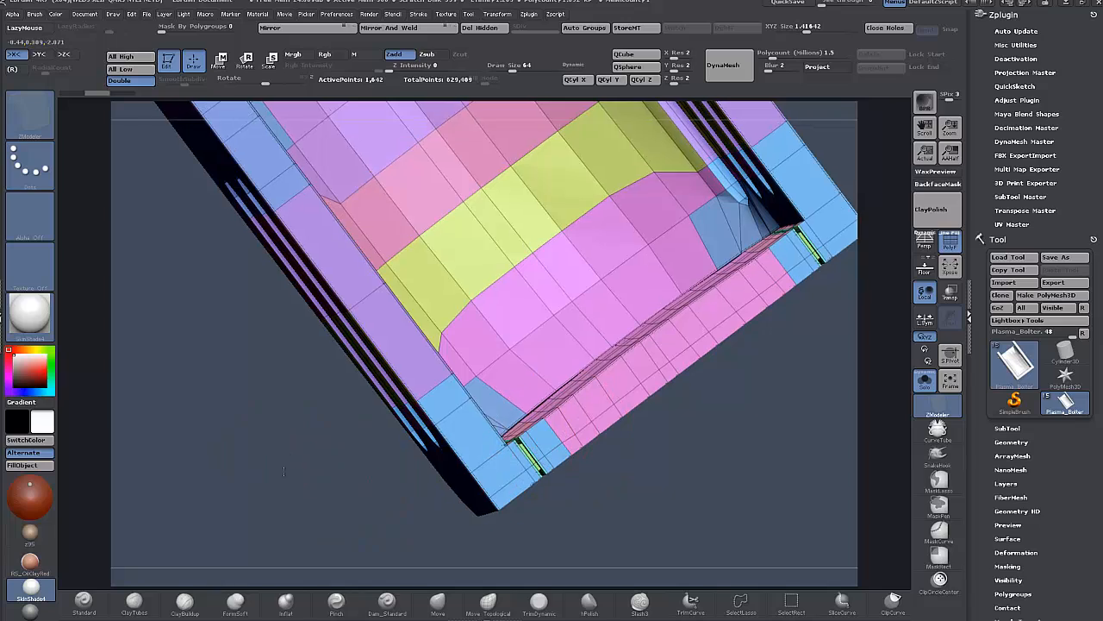
{"action": "left_click_drag", "start_coordinate": [284, 471], "coordinate": [146, 314], "text": "alt"}
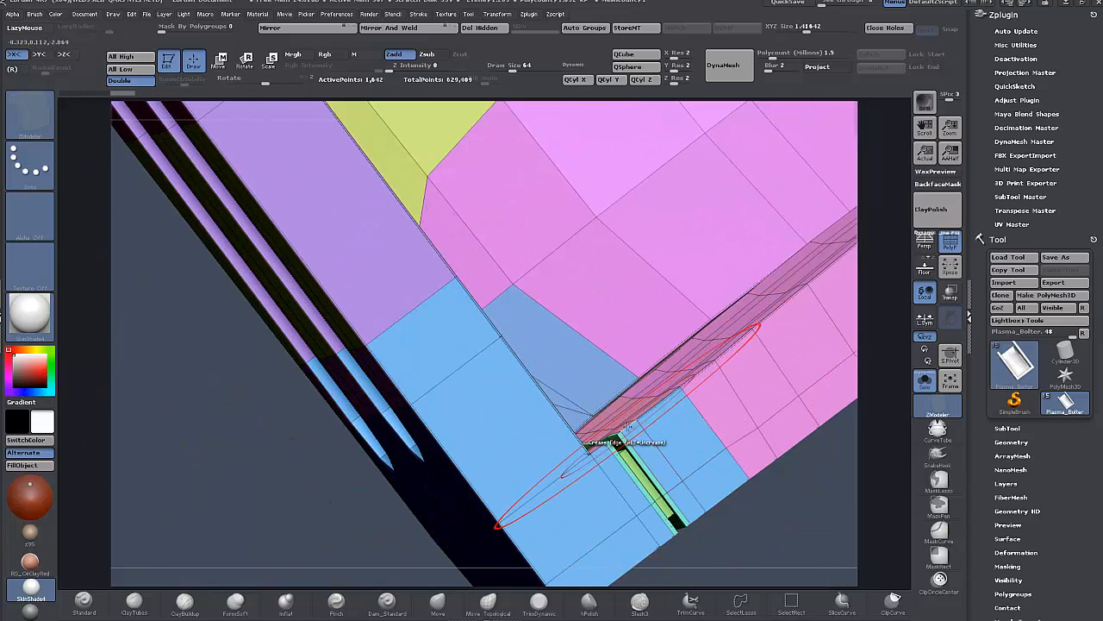
{"action": "scroll", "coordinate": [534, 457], "scroll_direction": "up", "scroll_amount": 4}
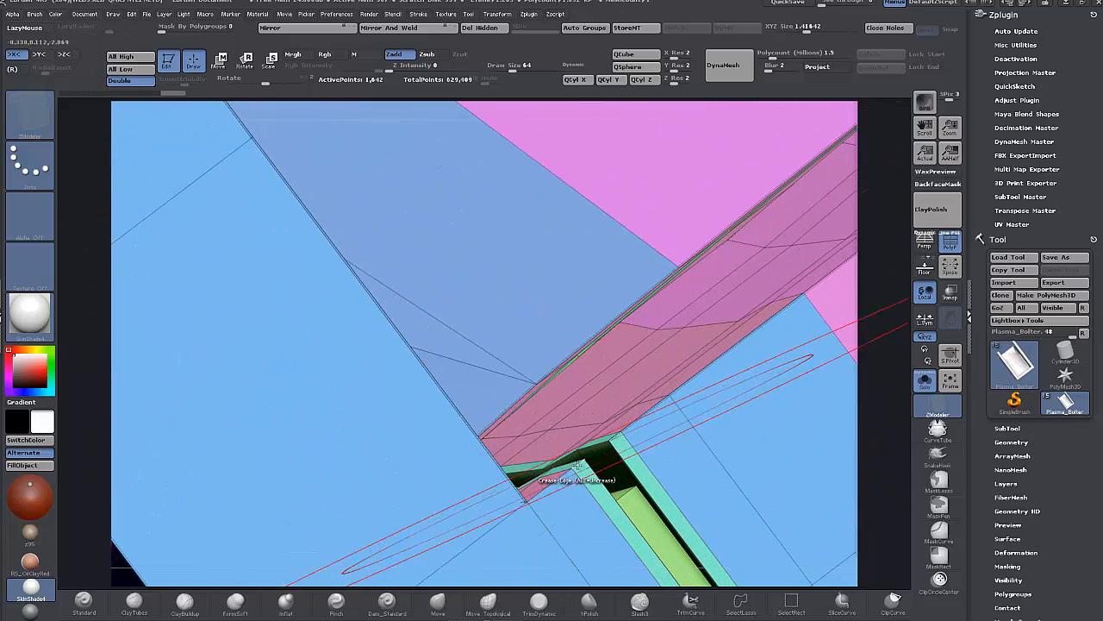
{"action": "key", "text": "d"}
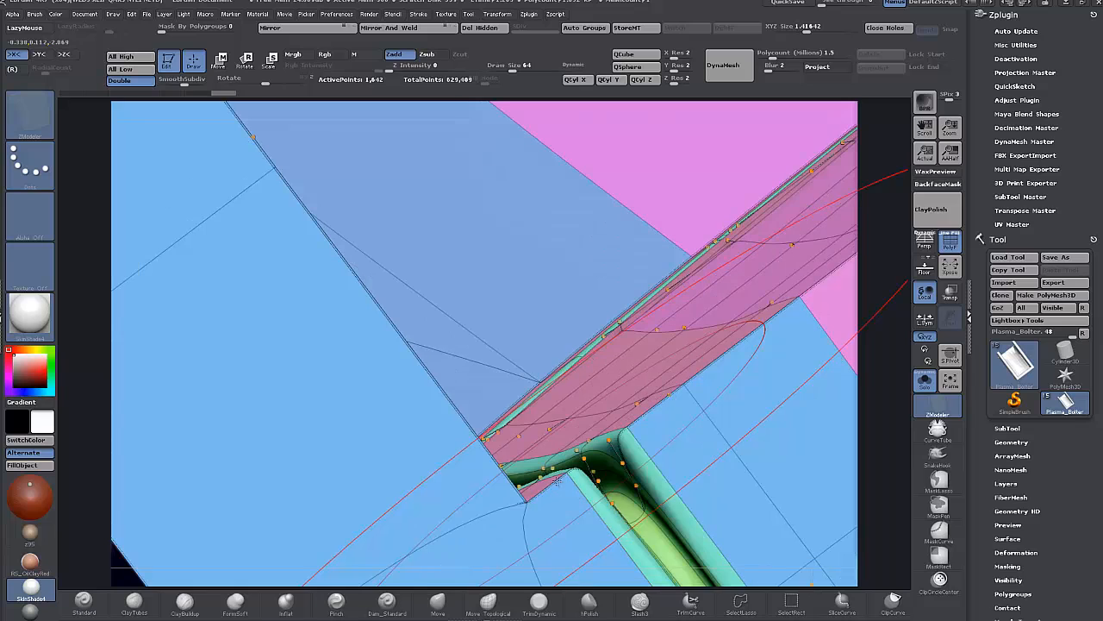
{"action": "key", "text": "shift+d"}
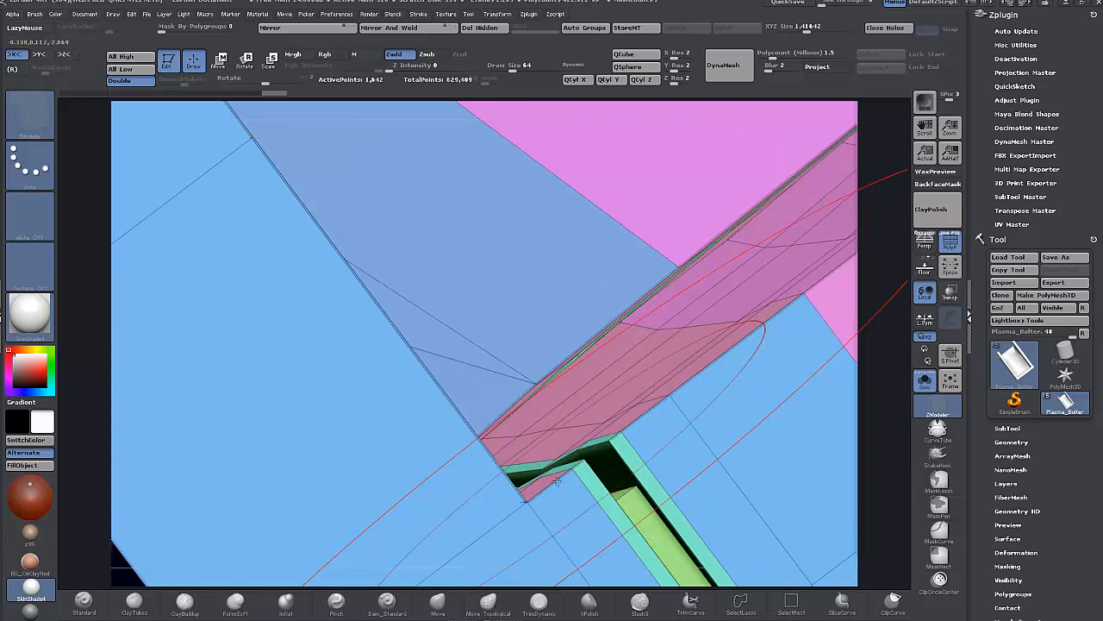
{"action": "left_click_drag", "start_coordinate": [892, 443], "coordinate": [895, 483]}
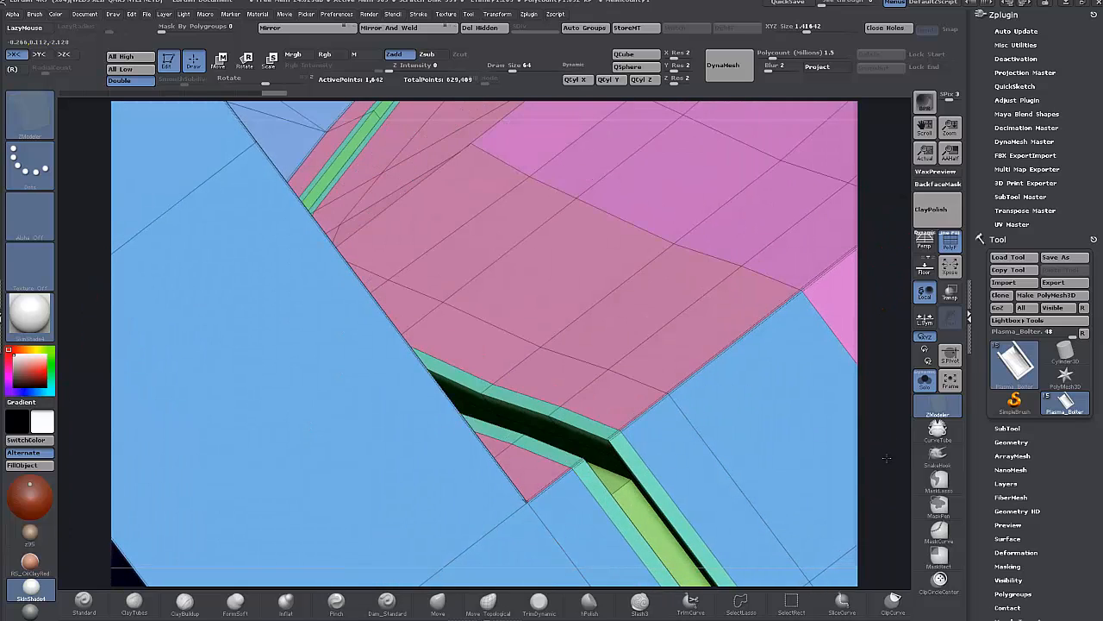
- Try to assign a new polygroup to the polyloop along the groove's rim using the Polygroup action with the Polyloop target
{"action": "key", "text": "space"}
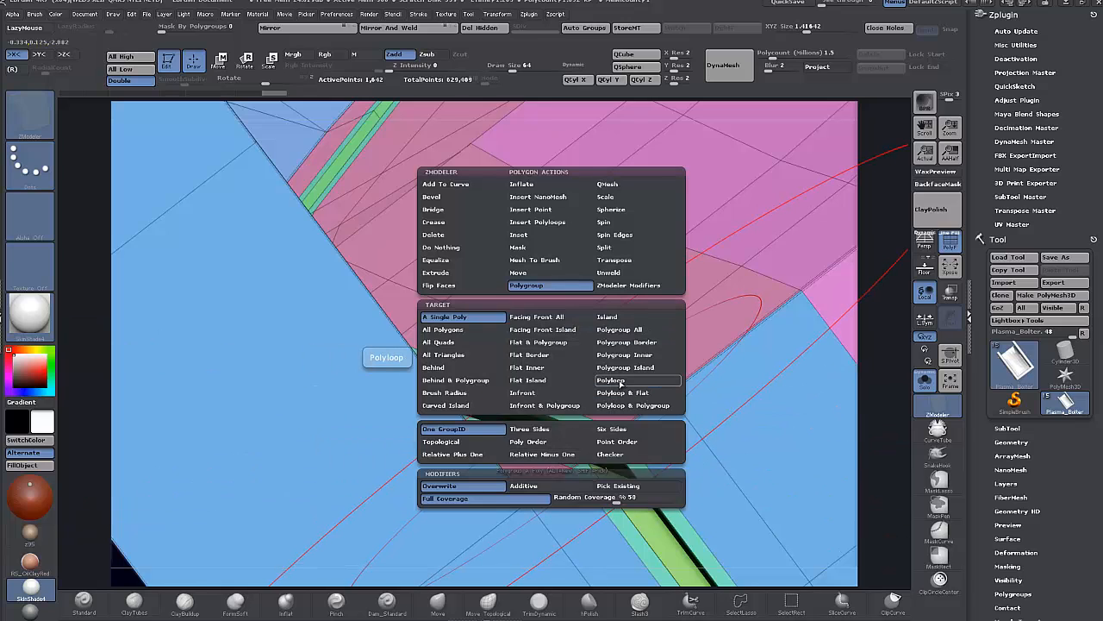
{"action": "left_click", "coordinate": [620, 383]}
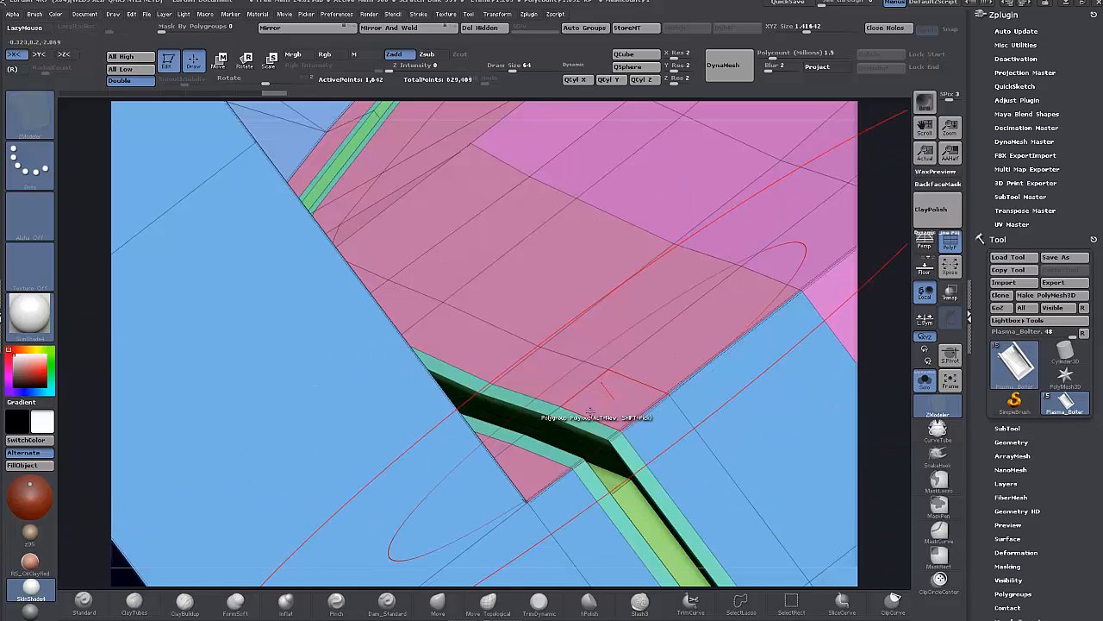
{"action": "left_click", "coordinate": [544, 449]}
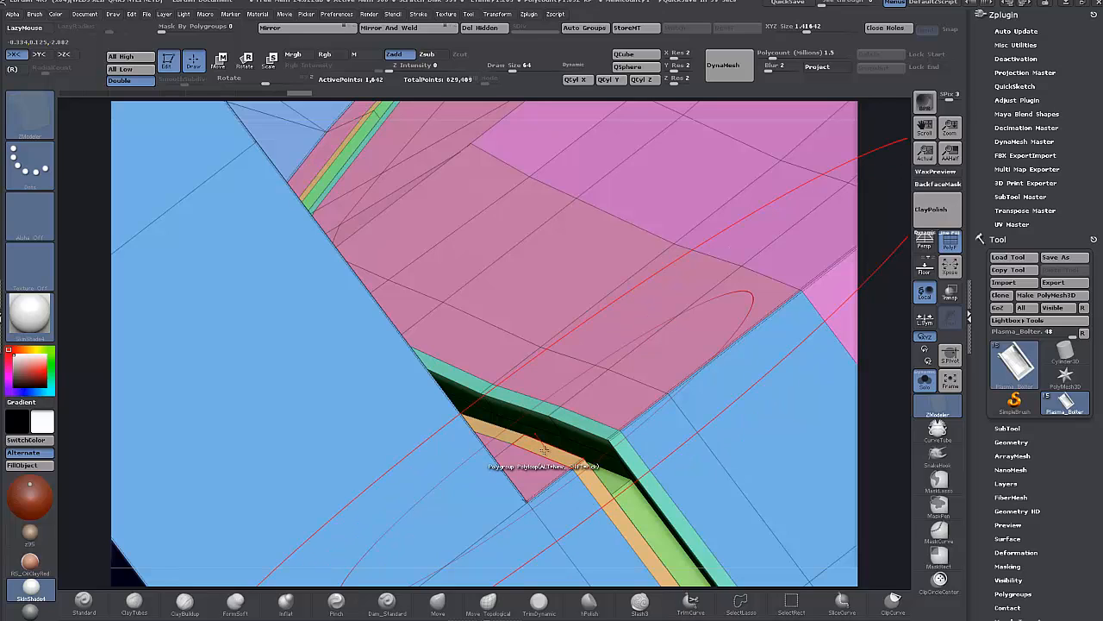
{"action": "key", "text": "ctrl+z"}
- Crease the teal rim strips along the groove using the Crease polygon action with the Polygroup Island target
{"action": "key", "text": "space"}
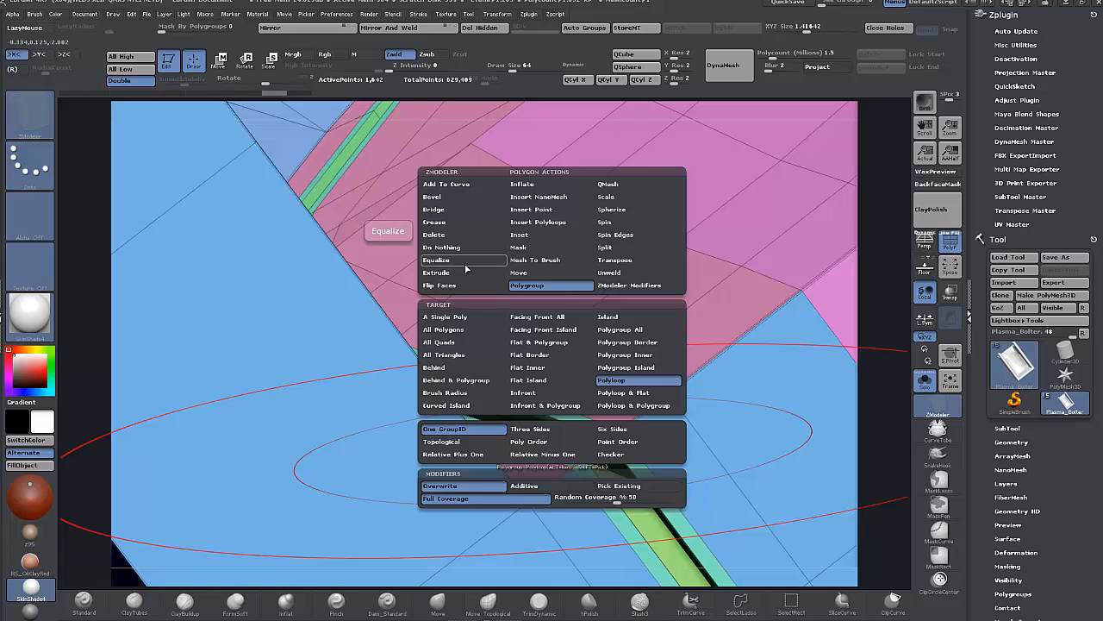
{"action": "left_click", "coordinate": [455, 222]}
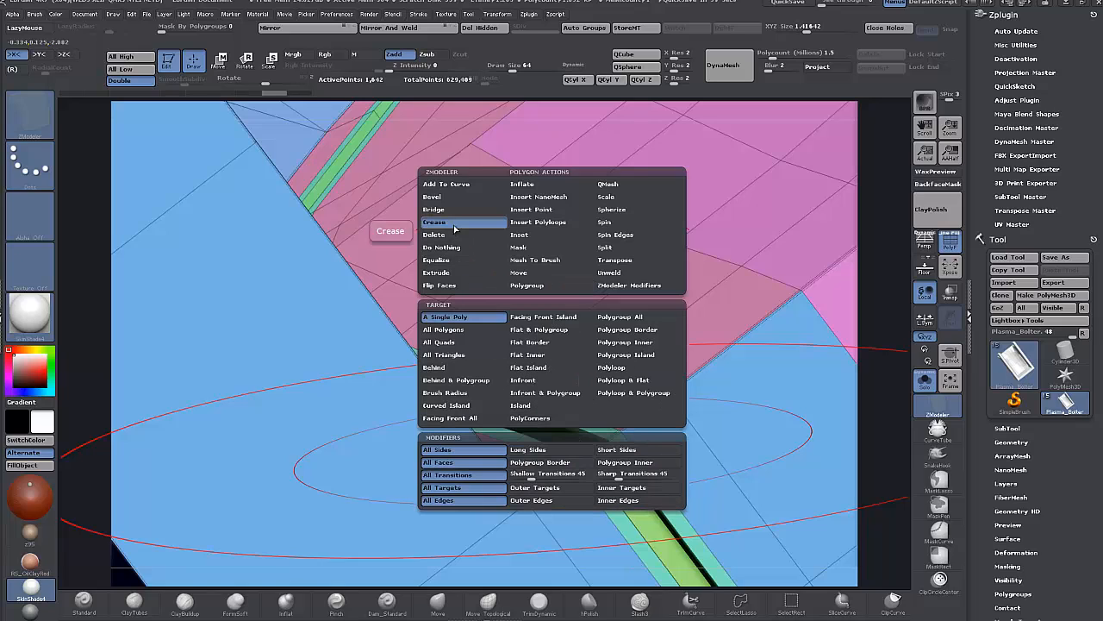
{"action": "left_click", "coordinate": [626, 354]}
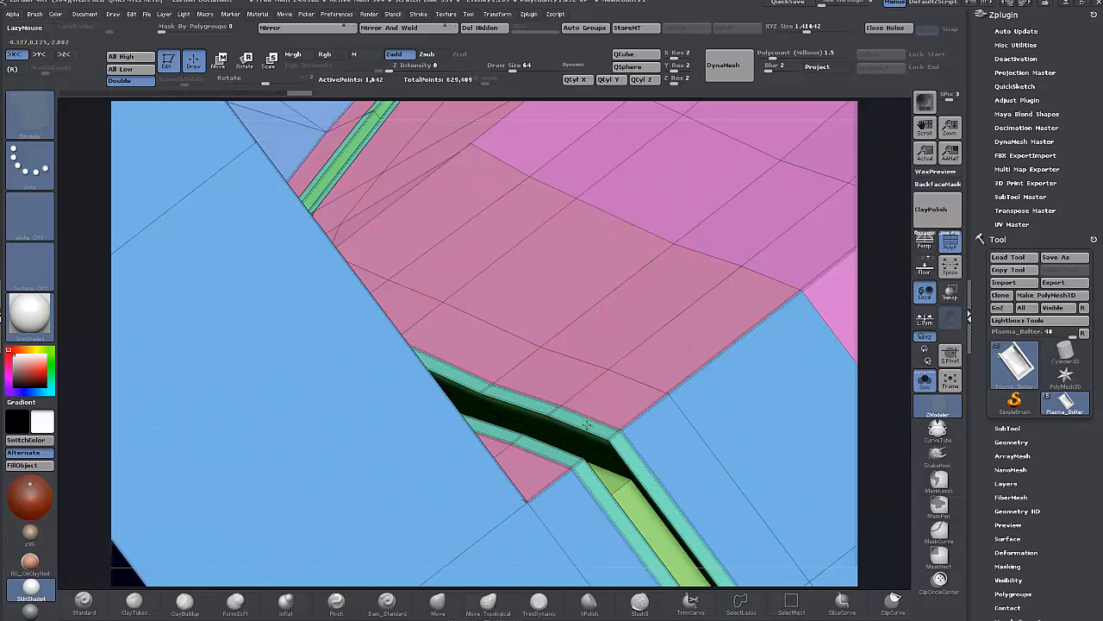
{"action": "left_click", "coordinate": [586, 425]}
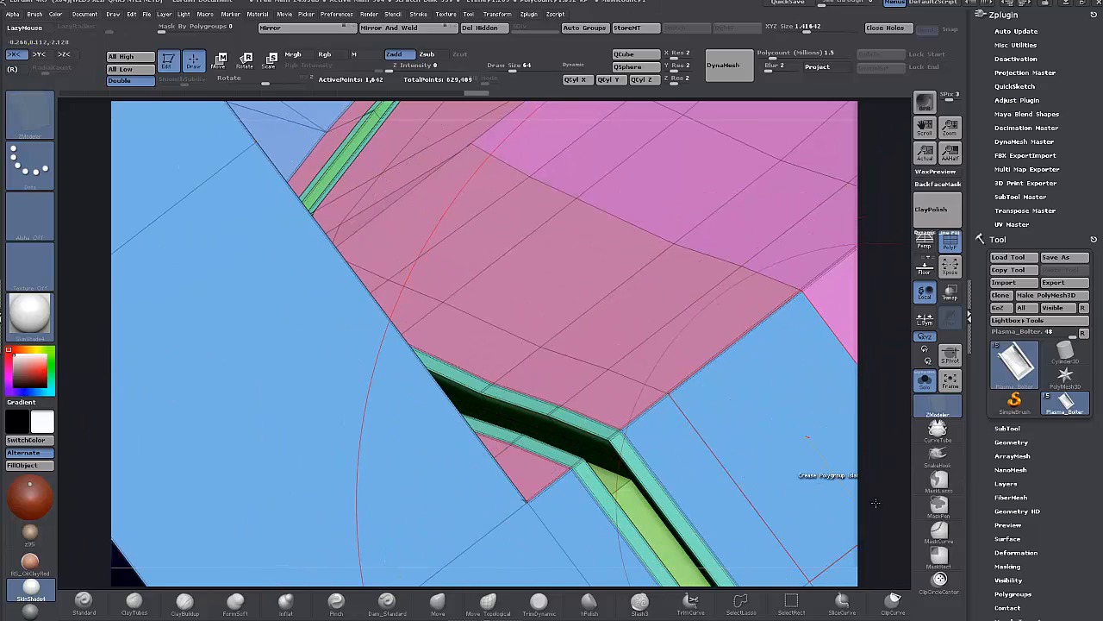
- Examine the creased groove and the whole housing from several front angles
{"action": "left_click_drag", "start_coordinate": [887, 500], "coordinate": [883, 68], "text": "alt"}
{"action": "left_click_drag", "start_coordinate": [338, 505], "coordinate": [326, 379], "text": "alt"}
{"action": "left_click_drag", "start_coordinate": [357, 472], "coordinate": [195, 364]}
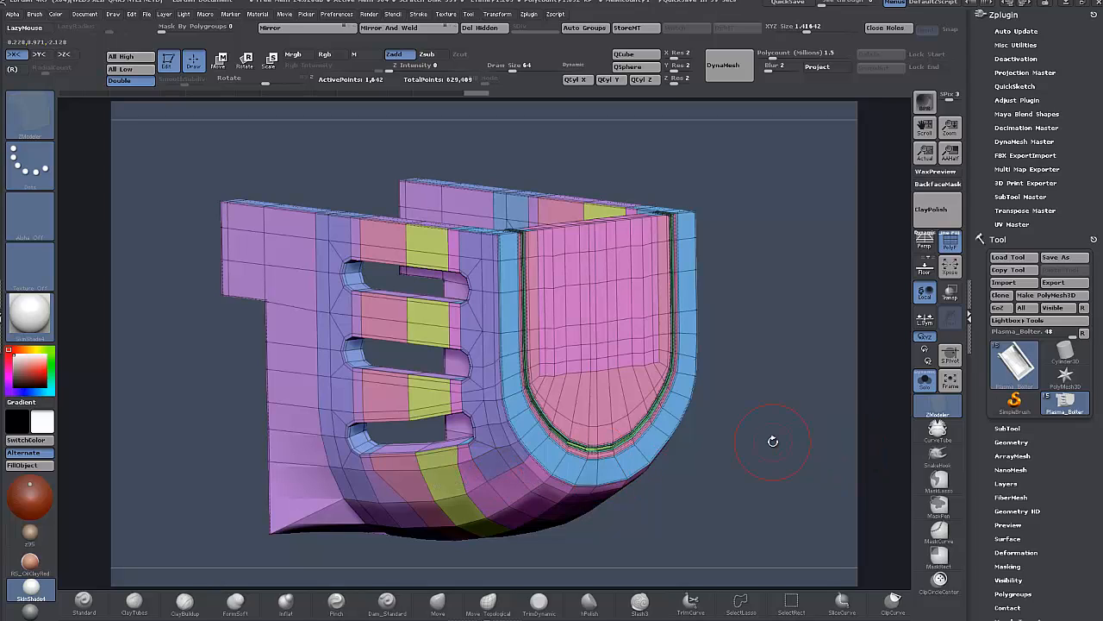
{"action": "left_click_drag", "start_coordinate": [772, 438], "coordinate": [767, 446]}
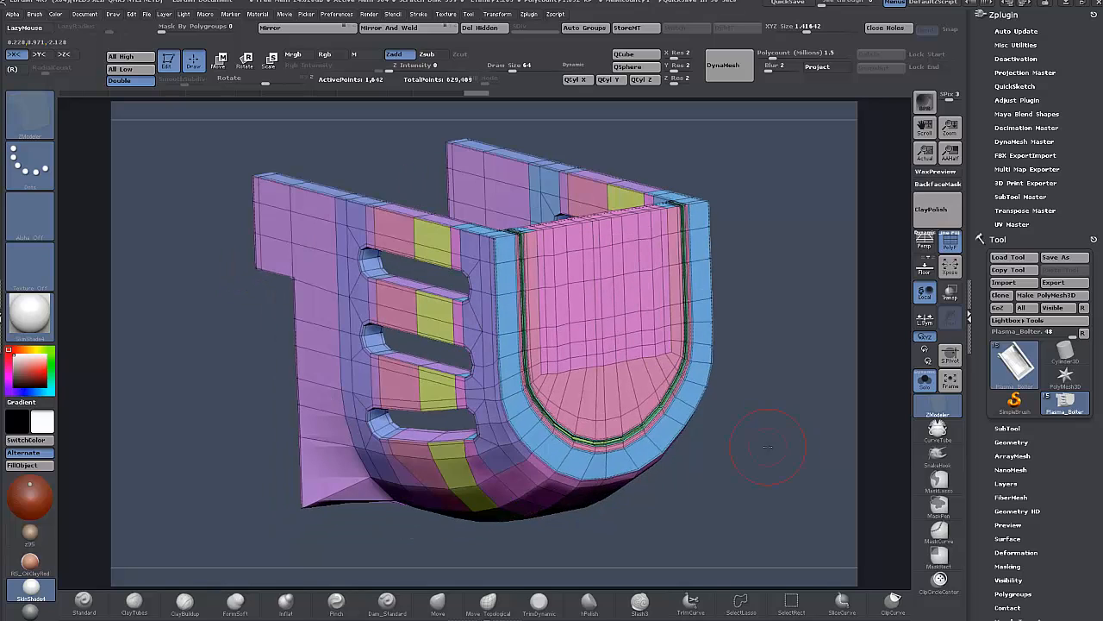
{"action": "left_click_drag", "start_coordinate": [765, 437], "coordinate": [787, 450]}
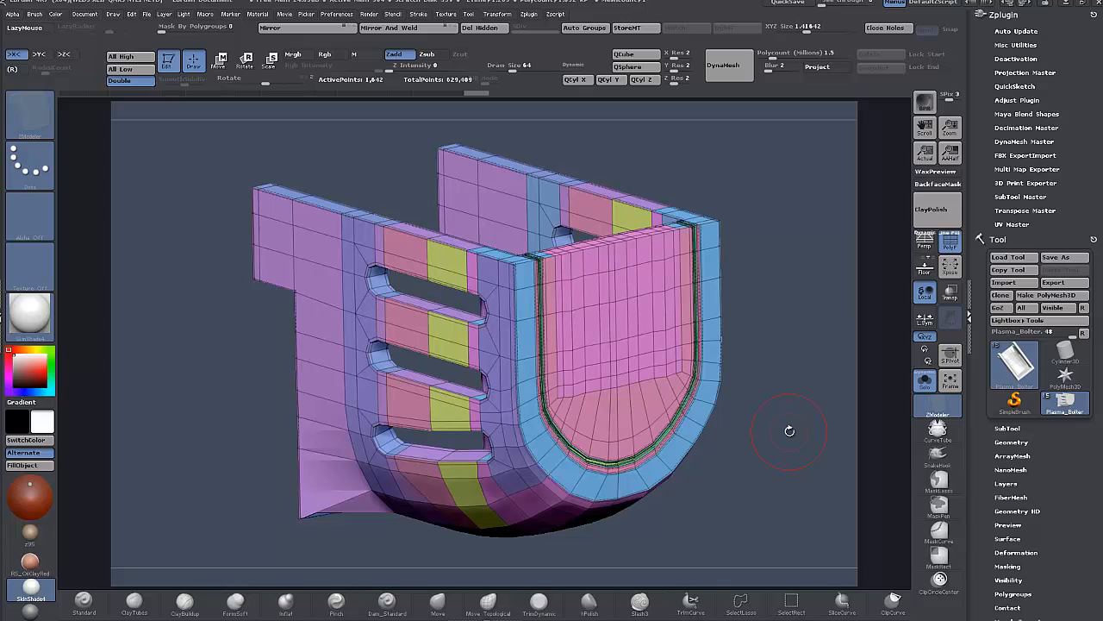
{"action": "left_click_drag", "start_coordinate": [978, 474], "coordinate": [980, 390]}
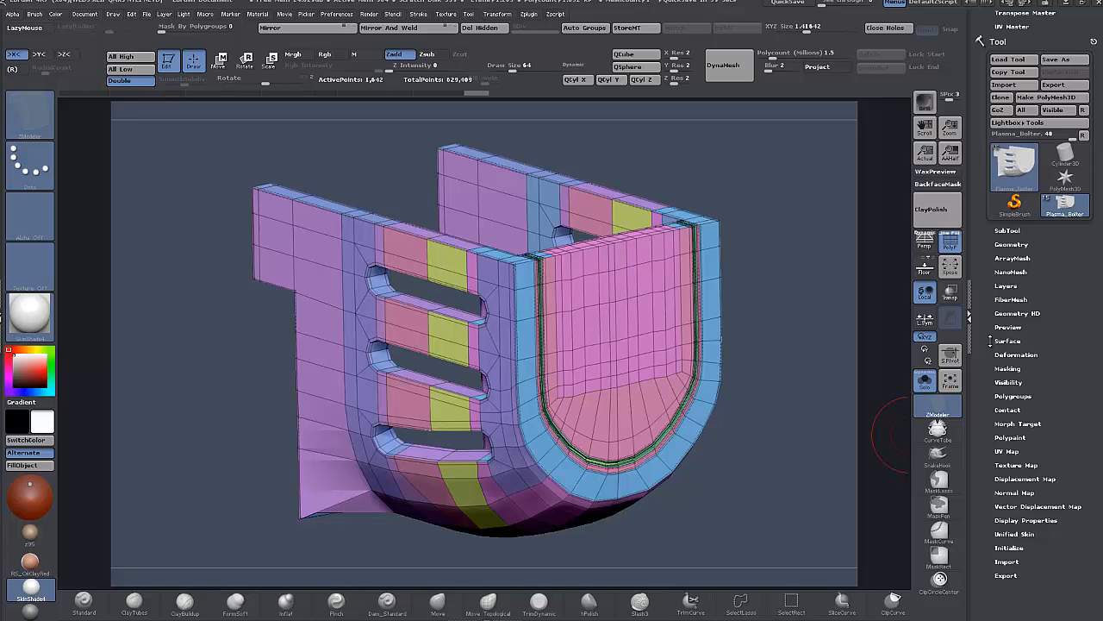
- Try regrouping the housing's polygons by normals with maximum angle tolerances of 45 and 90
{"action": "left_click", "coordinate": [1015, 395]}
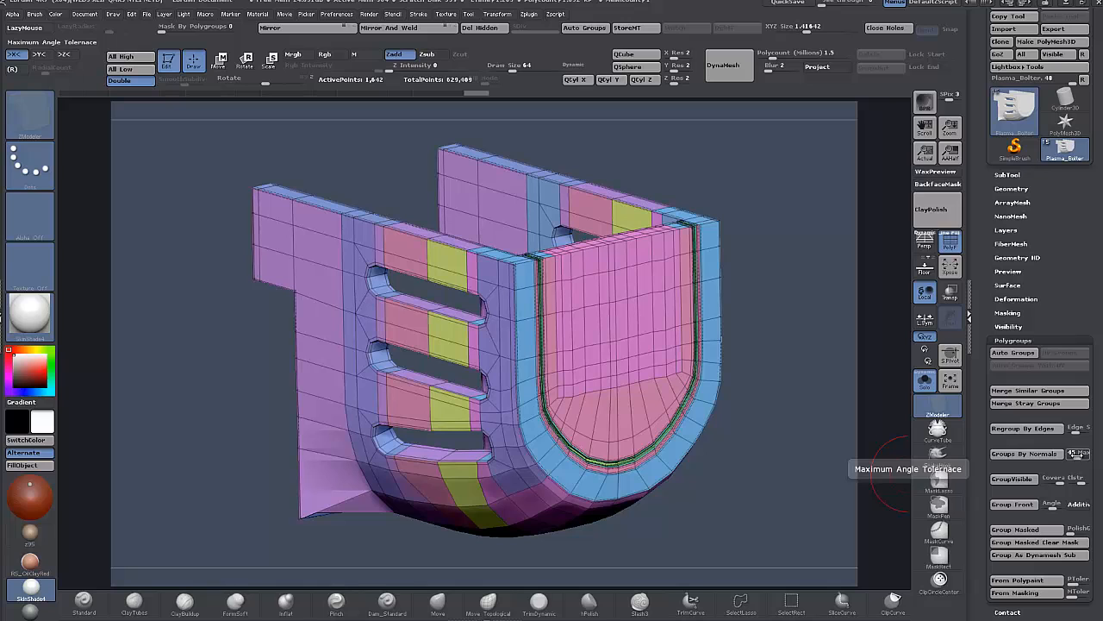
{"action": "left_click", "coordinate": [1024, 457]}
{"action": "left_click_drag", "start_coordinate": [827, 438], "coordinate": [798, 446]}
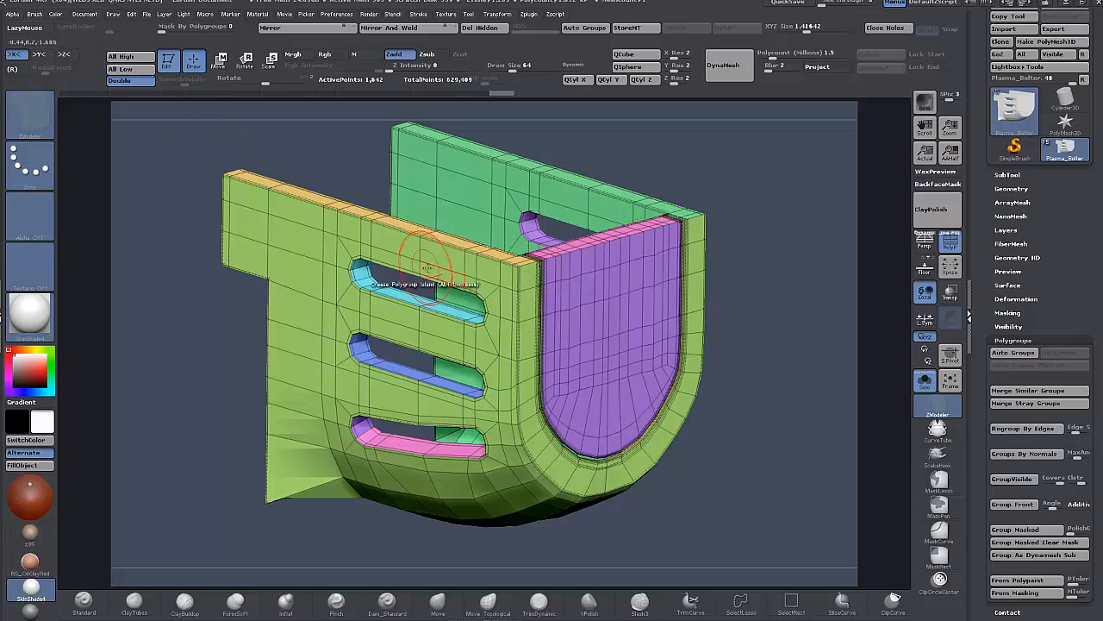
{"action": "left_click_drag", "start_coordinate": [776, 377], "coordinate": [713, 524]}
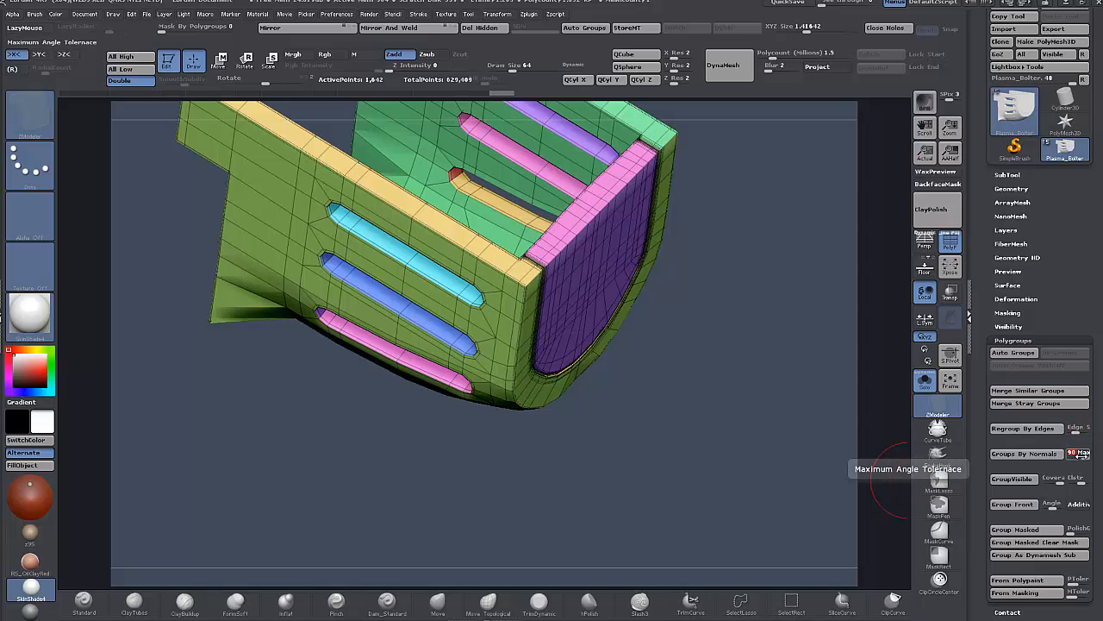
{"action": "left_click", "coordinate": [1024, 453]}
{"action": "left_click_drag", "start_coordinate": [704, 413], "coordinate": [717, 366]}
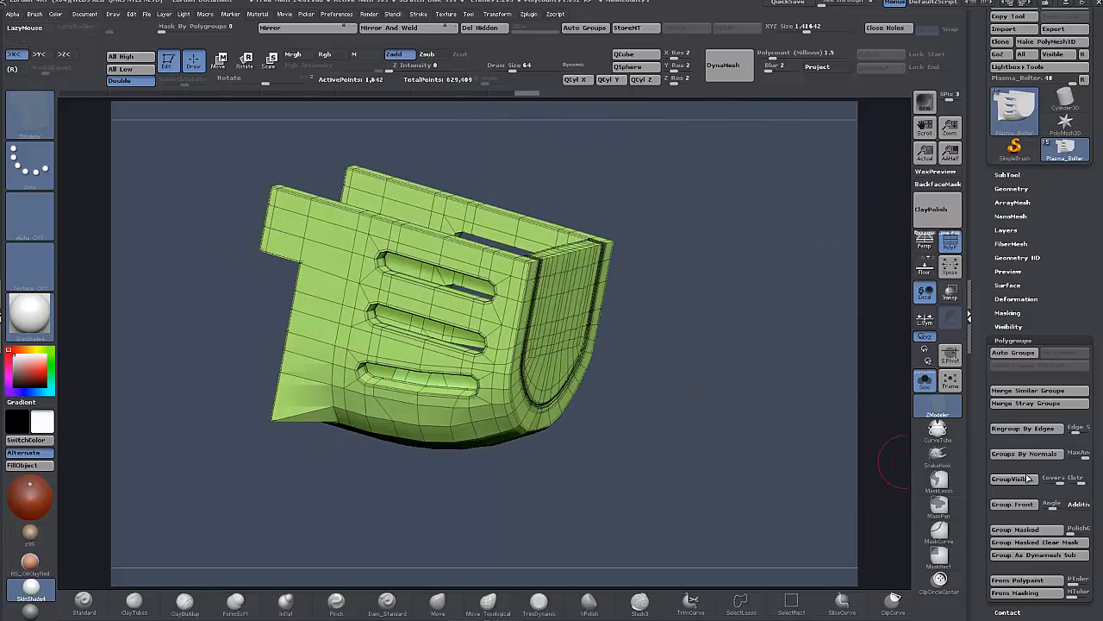
- Regroup the housing by normals with a much lower maximum angle tolerance and check the side and bottom faces
{"action": "mouse_move", "coordinate": [1089, 451]}
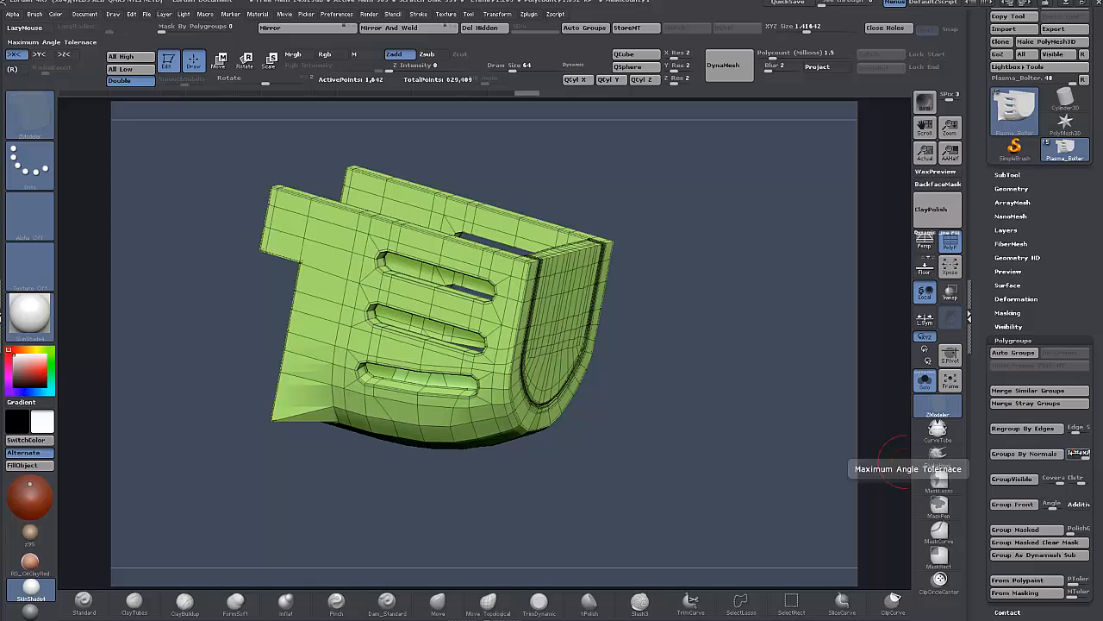
{"action": "left_click", "coordinate": [1024, 453]}
{"action": "left_click_drag", "start_coordinate": [645, 439], "coordinate": [387, 463]}
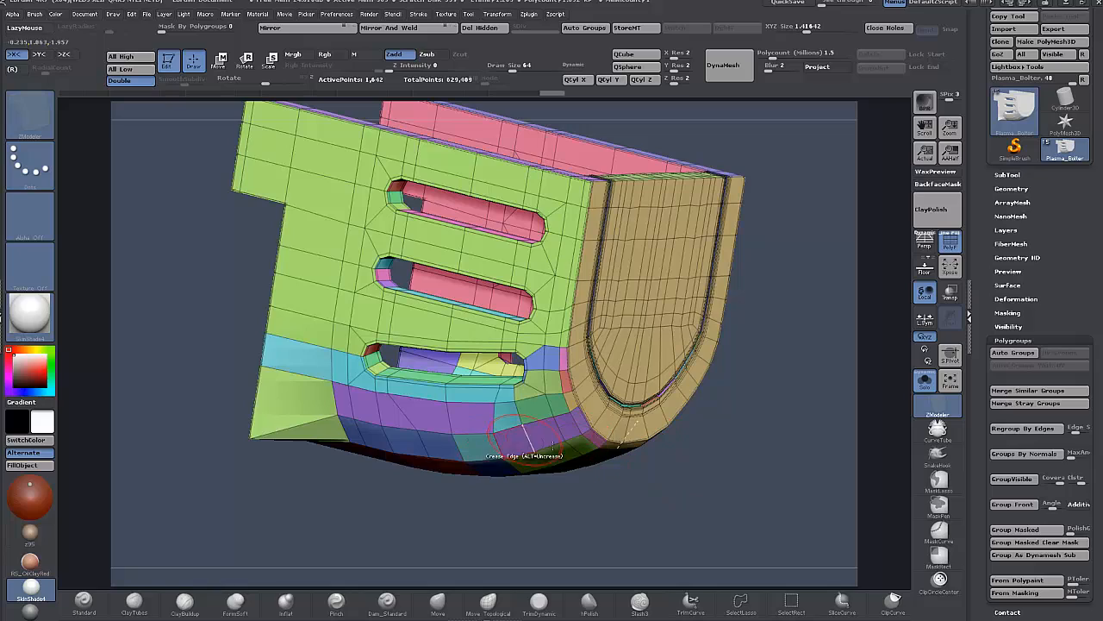
{"action": "left_click_drag", "start_coordinate": [786, 514], "coordinate": [728, 508]}
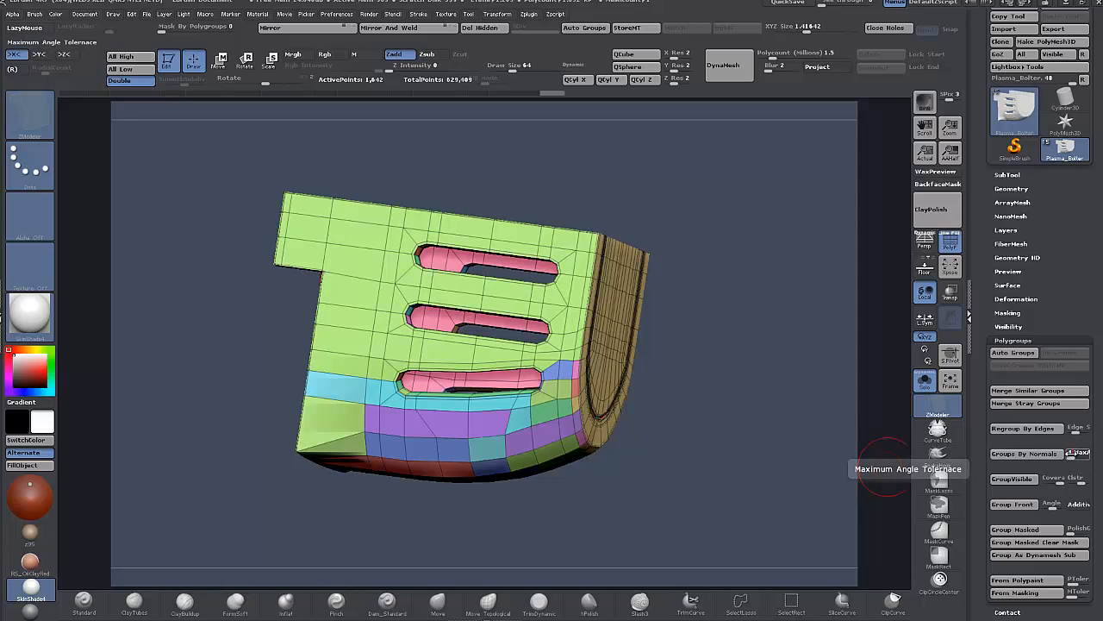
- Try regrouping the housing by normals with a larger maximum angle tolerance, and undo that regrouping
{"action": "left_click", "coordinate": [1026, 454]}
{"action": "left_click_drag", "start_coordinate": [733, 447], "coordinate": [755, 490]}
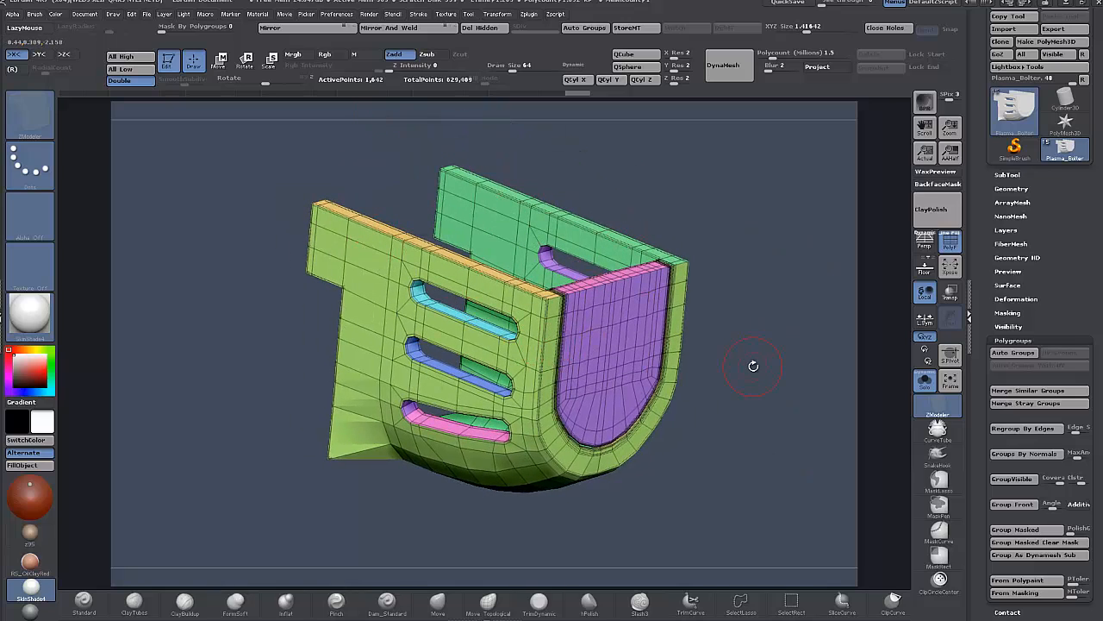
{"action": "left_click_drag", "start_coordinate": [764, 366], "coordinate": [300, 168]}
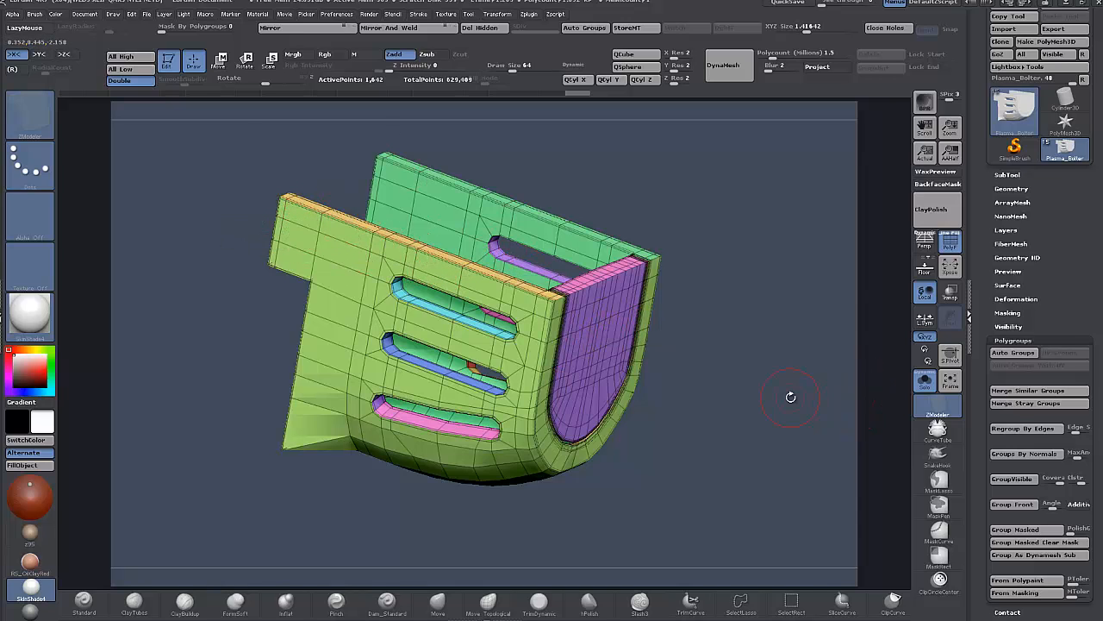
{"action": "key", "text": "ctrl+z"}
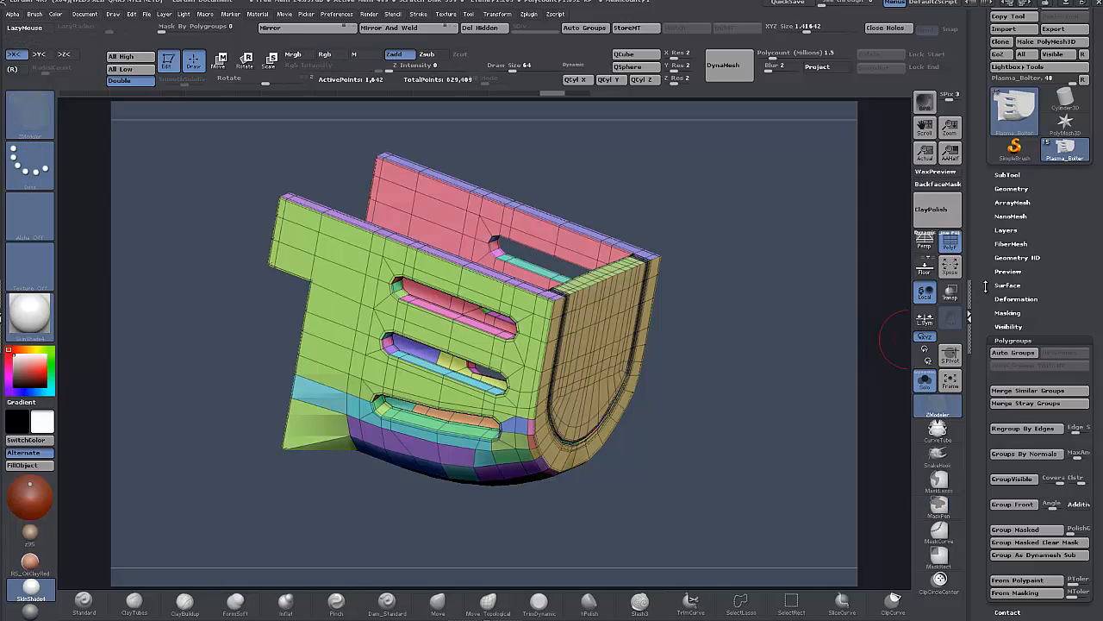
- Bevel the housing's creased edges with a bevel width of 0.07
{"action": "scroll", "coordinate": [986, 285], "scroll_direction": "up", "scroll_amount": 3}
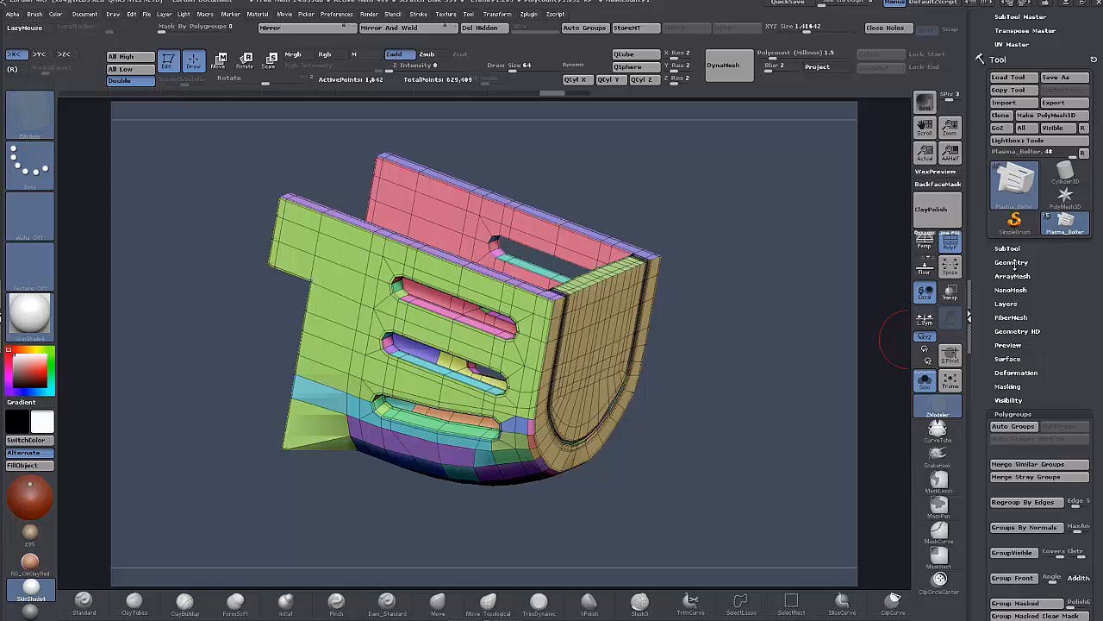
{"action": "left_click", "coordinate": [1012, 262]}
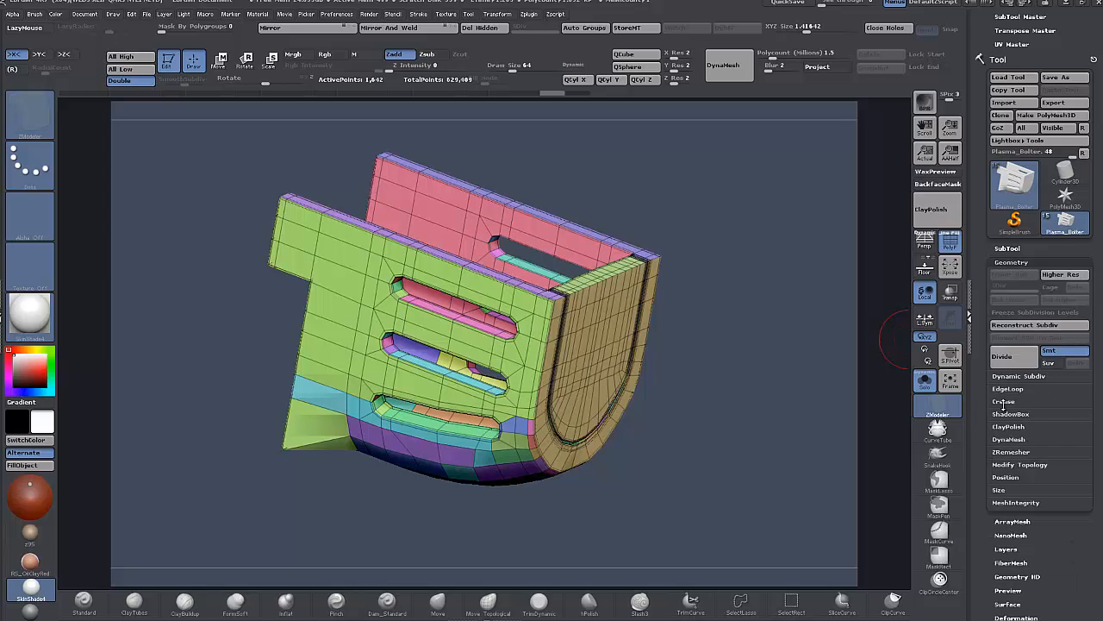
{"action": "left_click", "coordinate": [1004, 401]}
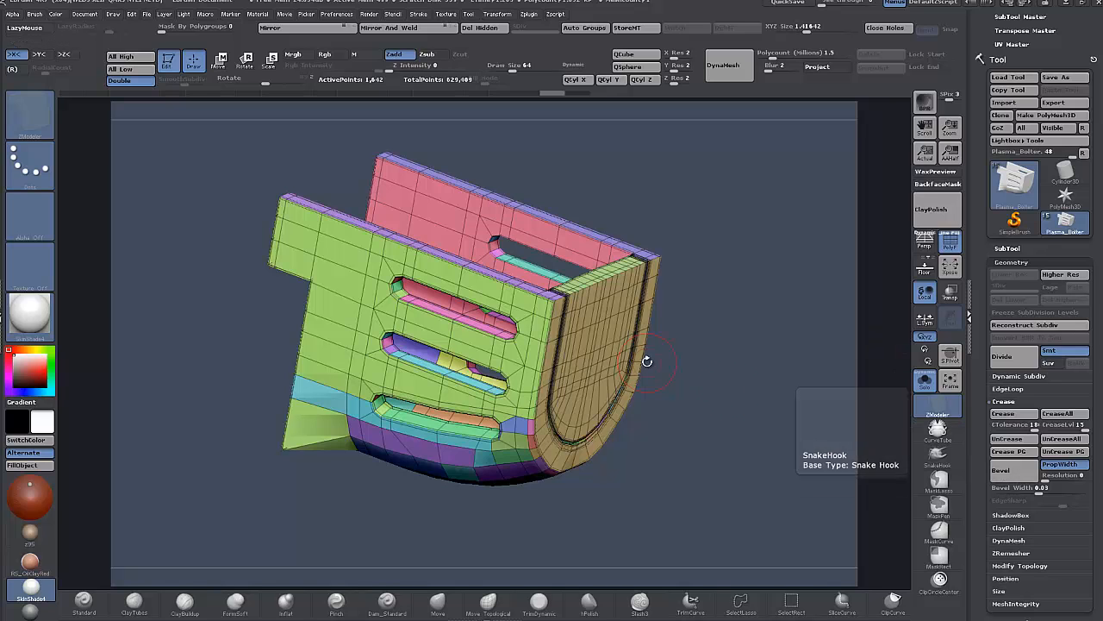
{"action": "left_click_drag", "start_coordinate": [778, 399], "coordinate": [569, 298]}
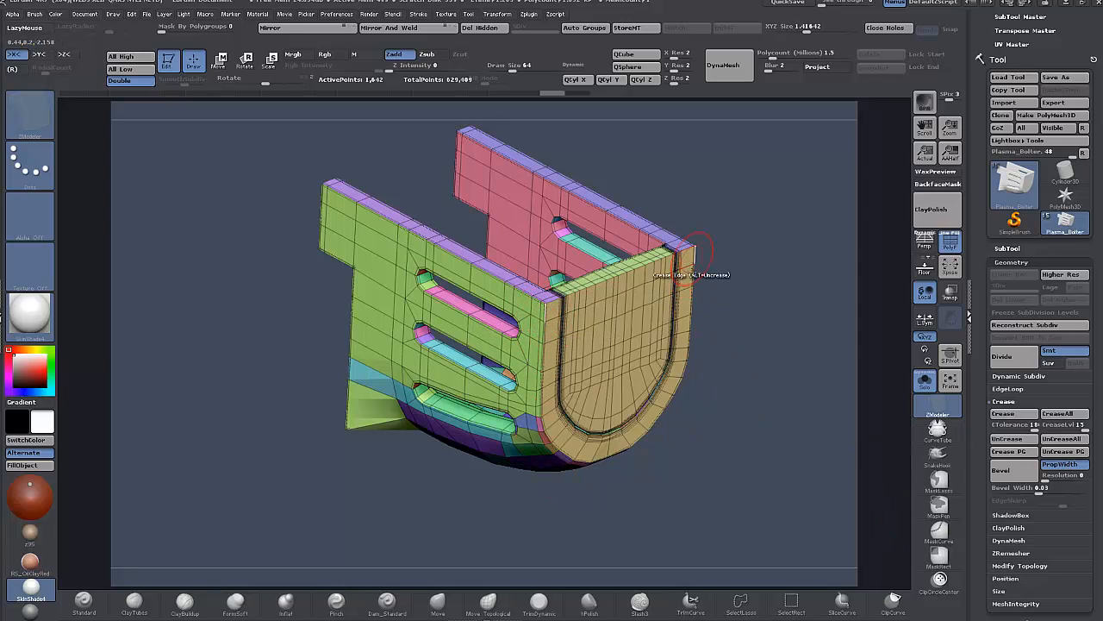
{"action": "left_click_drag", "start_coordinate": [769, 477], "coordinate": [738, 456]}
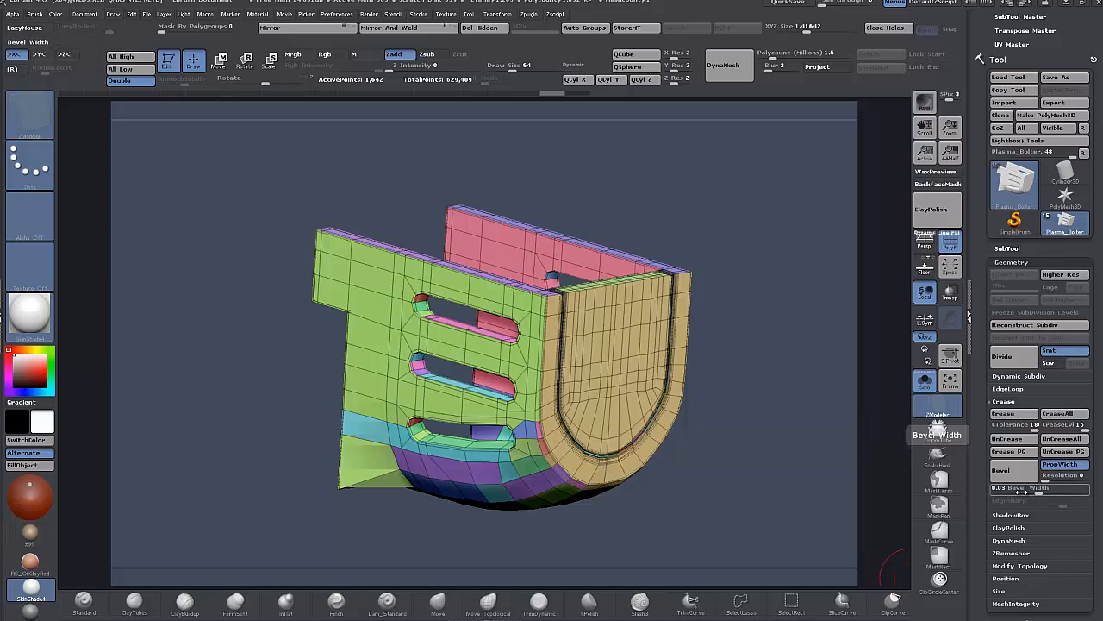
{"action": "left_click", "coordinate": [1028, 487]}
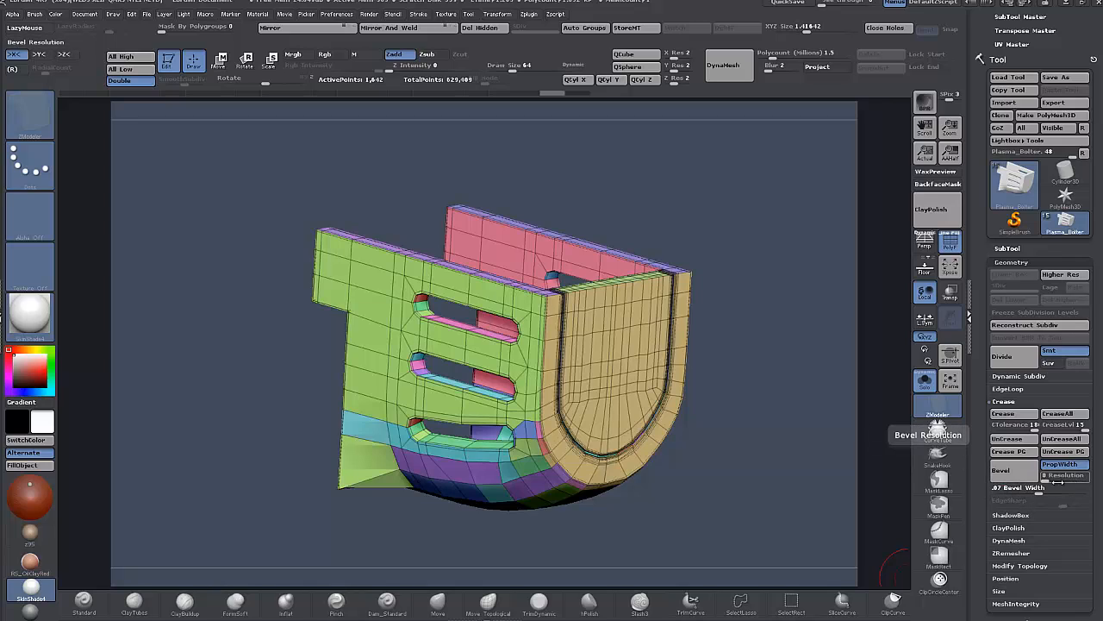
{"action": "left_click", "coordinate": [1019, 478]}
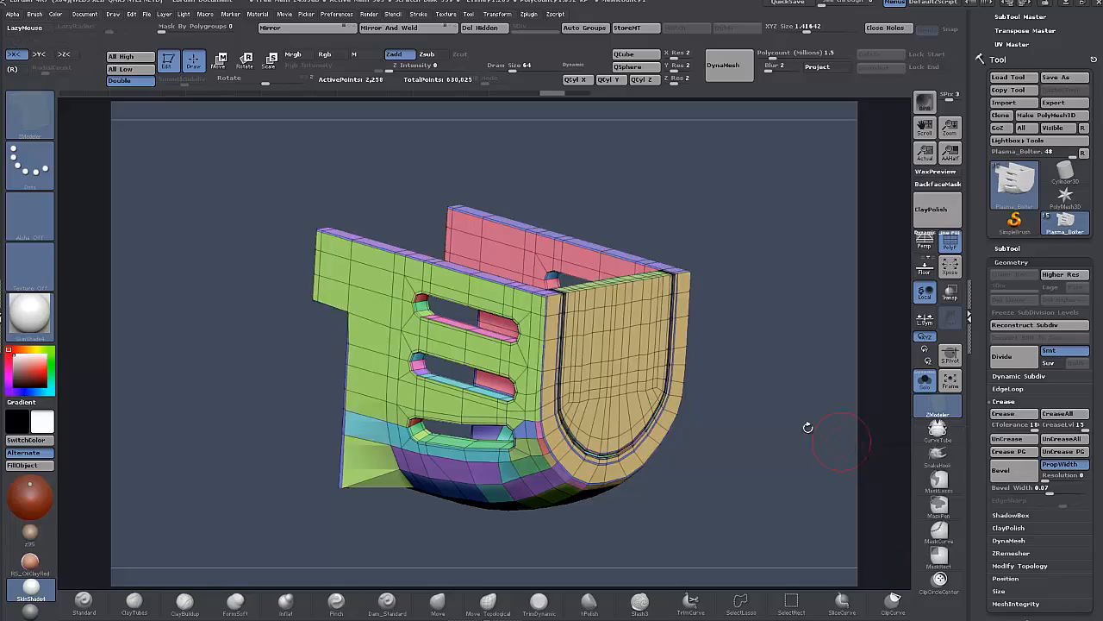
- Check the beveled edges at the groove's front corner and undo the bevel
{"action": "left_click_drag", "start_coordinate": [775, 385], "coordinate": [828, 618], "text": "alt"}
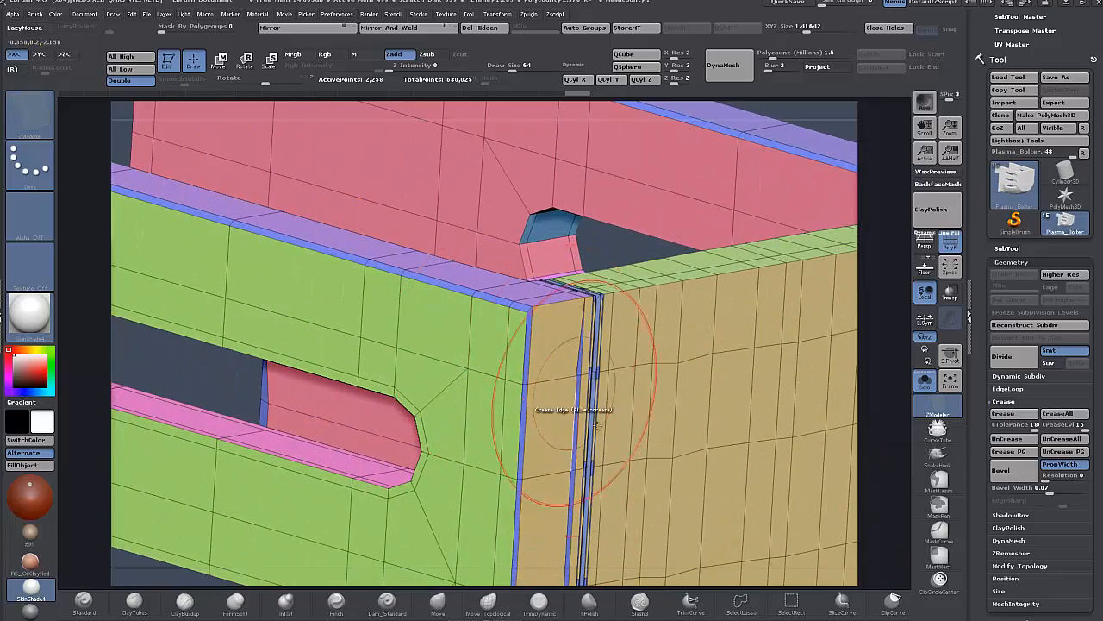
{"action": "mouse_move", "coordinate": [849, 461]}
{"action": "left_mouse_down"}
{"action": "mouse_move", "coordinate": [863, 450]}
{"action": "mouse_move", "coordinate": [853, 470]}
{"action": "mouse_move", "coordinate": [871, 445]}
{"action": "mouse_move", "coordinate": [893, 445]}
{"action": "mouse_move", "coordinate": [905, 538]}
{"action": "mouse_move", "coordinate": [912, 485]}
{"action": "mouse_move", "coordinate": [823, 349]}
{"action": "left_mouse_up"}
{"action": "key", "text": "ctrl+z"}
- Uncrease the edge loop on the front rim beside the groove using the Crease edge action with the EdgeLoop Complete target
{"action": "left_click_drag", "start_coordinate": [272, 528], "coordinate": [648, 412]}
{"action": "left_click_drag", "start_coordinate": [162, 386], "coordinate": [176, 539], "text": "alt"}
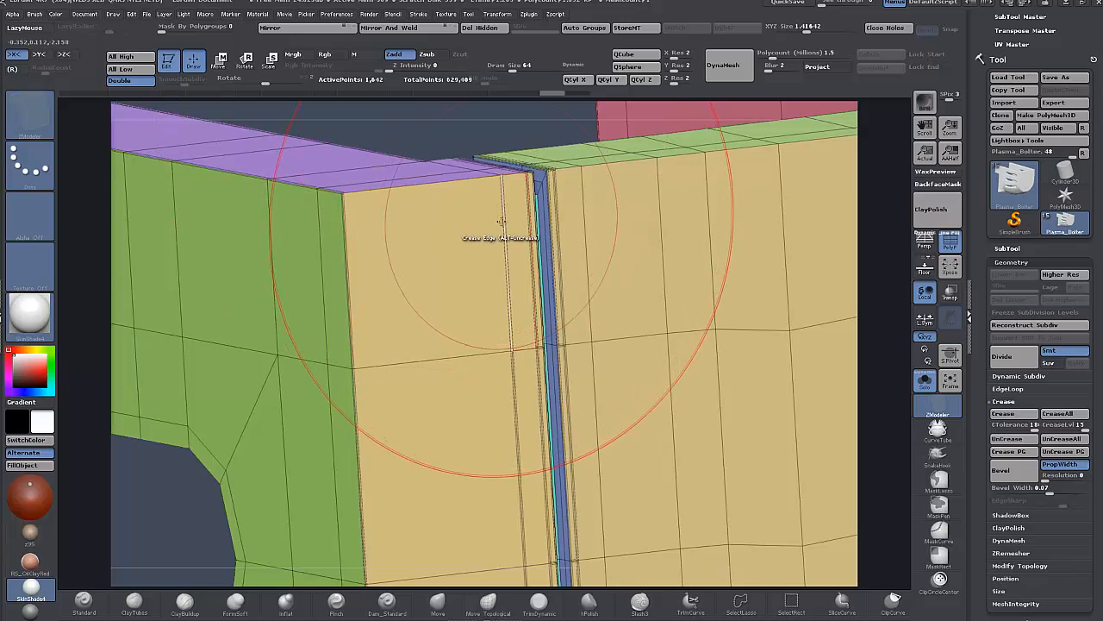
{"action": "key", "text": "space"}
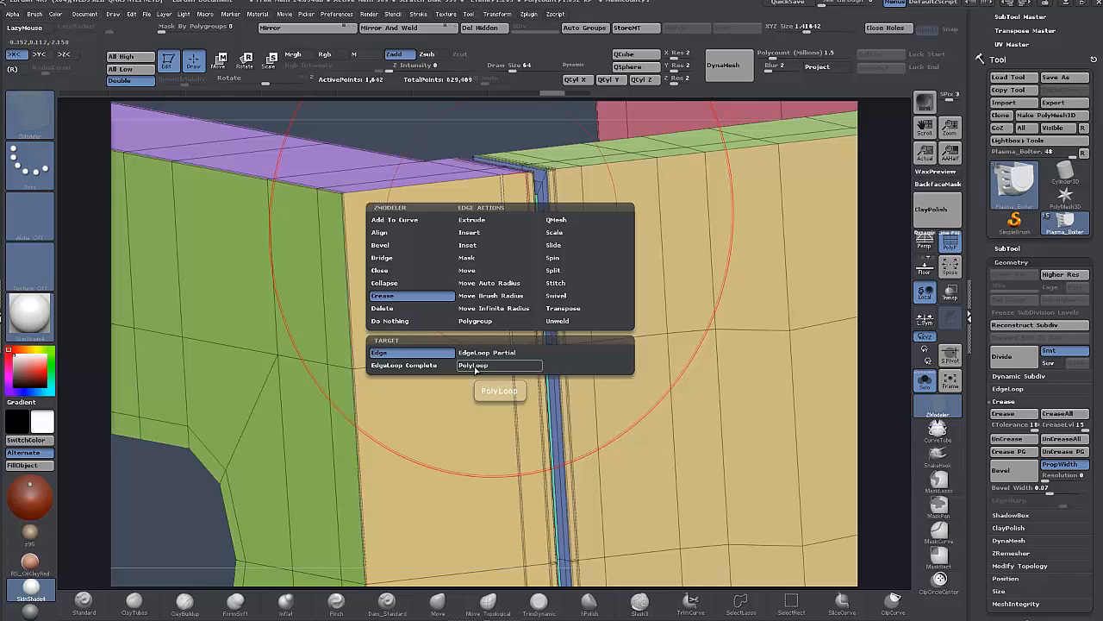
{"action": "left_click", "coordinate": [420, 366]}
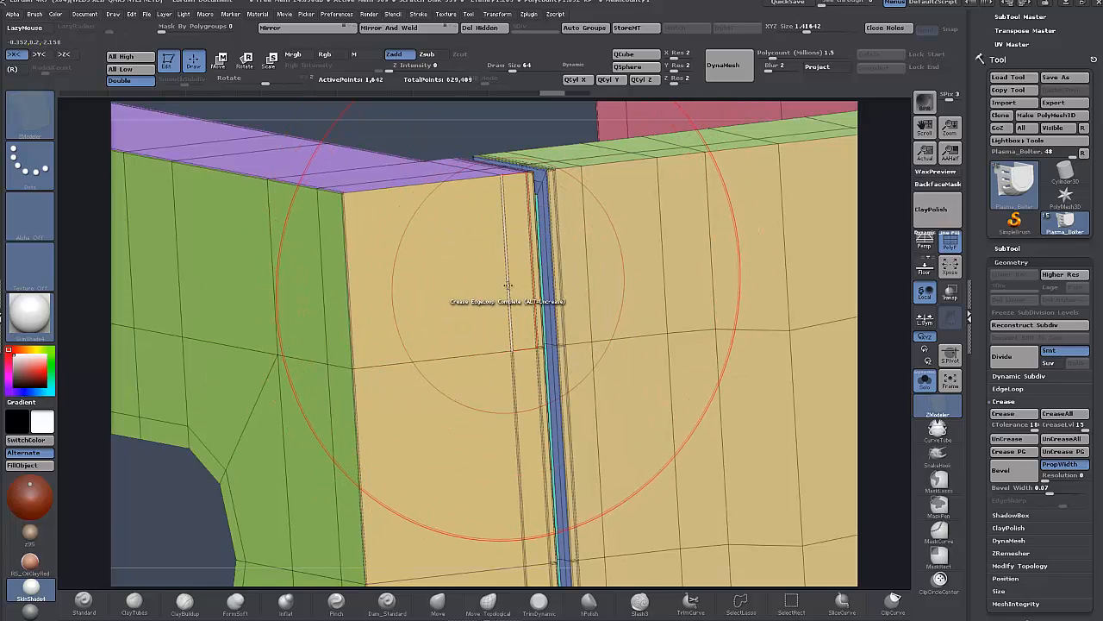
{"action": "left_click", "coordinate": [509, 285]}
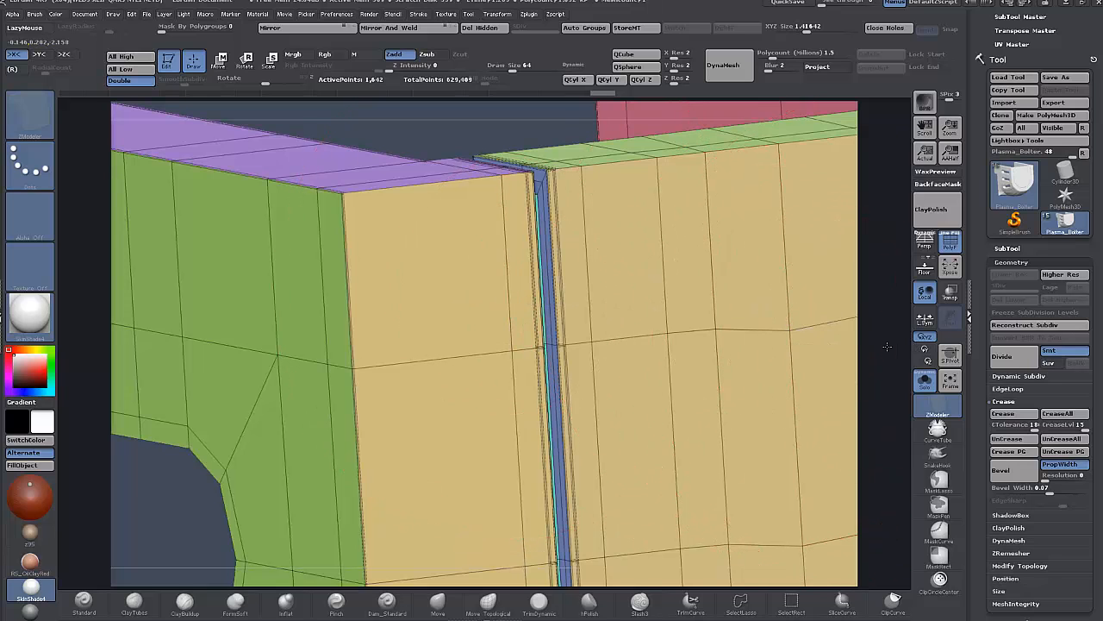
- Examine the groove and rim at the front corner with the dynamic subdivision preview on and off
{"action": "mouse_move", "coordinate": [862, 405]}
{"action": "right_mouse_down", "text": "ctrl"}
{"action": "mouse_move", "coordinate": [793, 475]}
{"action": "mouse_move", "coordinate": [608, 332]}
{"action": "right_mouse_up", "text": "ctrl"}
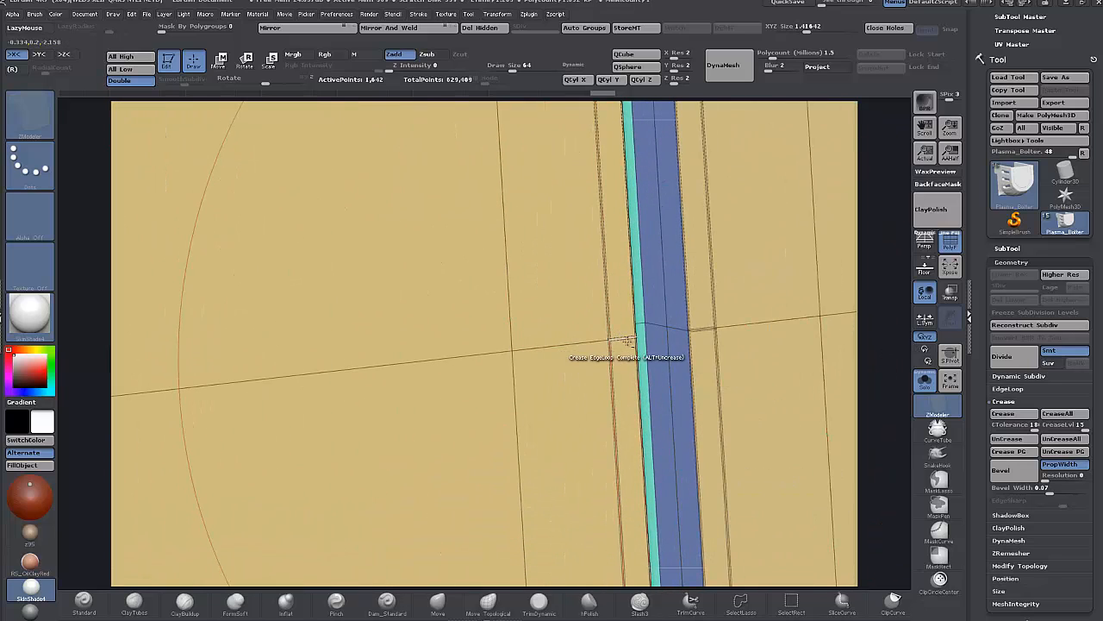
{"action": "left_click_drag", "start_coordinate": [875, 293], "coordinate": [896, 231]}
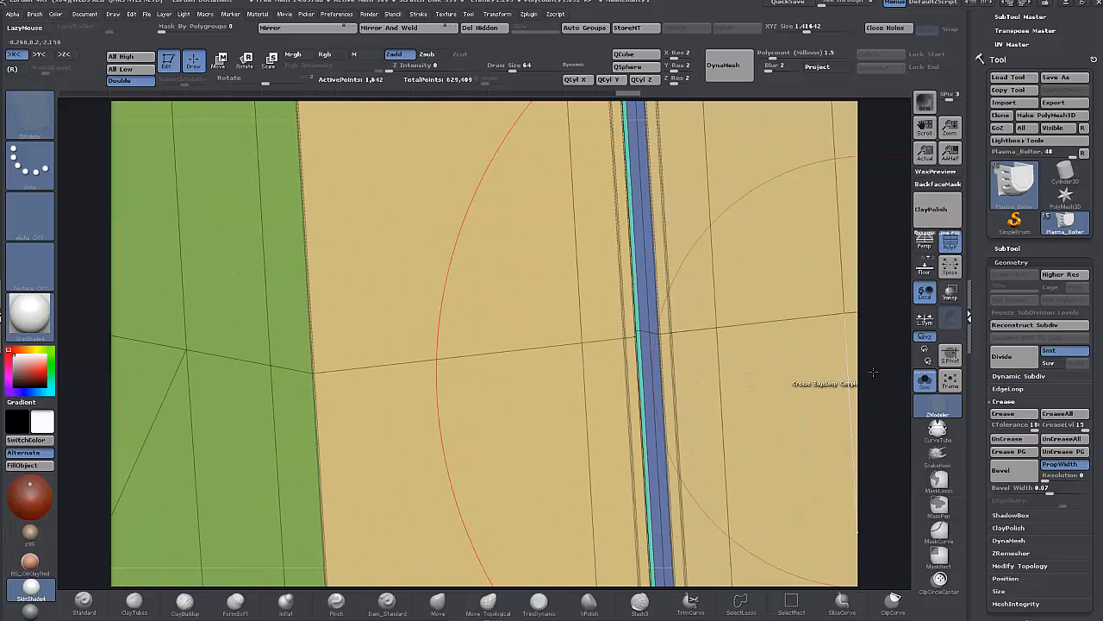
{"action": "left_click_drag", "start_coordinate": [883, 385], "coordinate": [890, 459]}
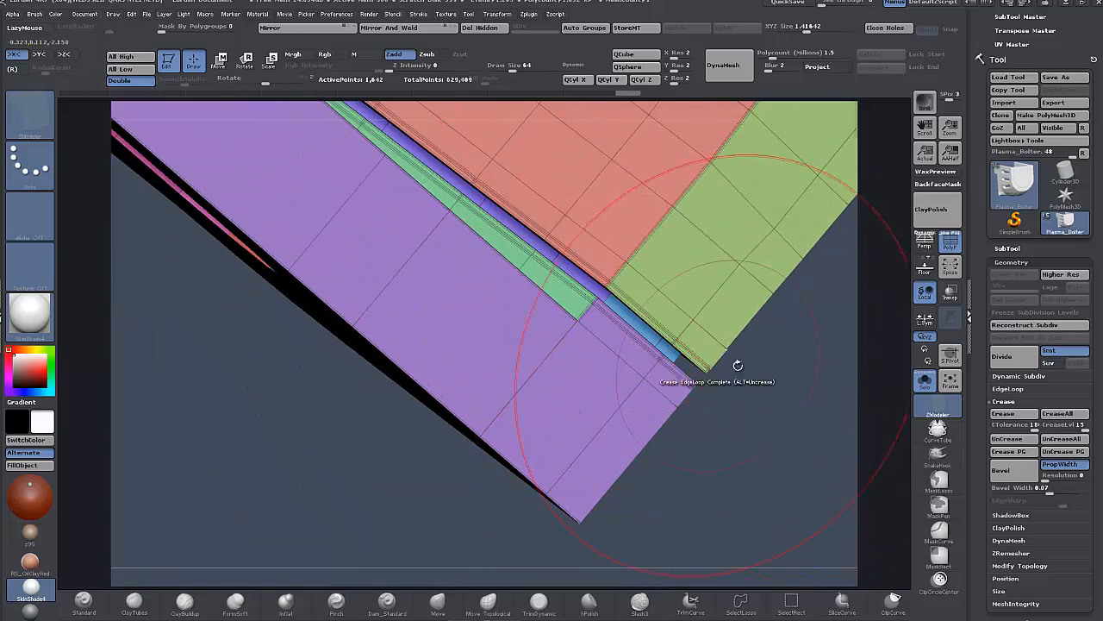
{"action": "left_click_drag", "start_coordinate": [769, 419], "coordinate": [712, 345]}
{"action": "key", "text": "d"}
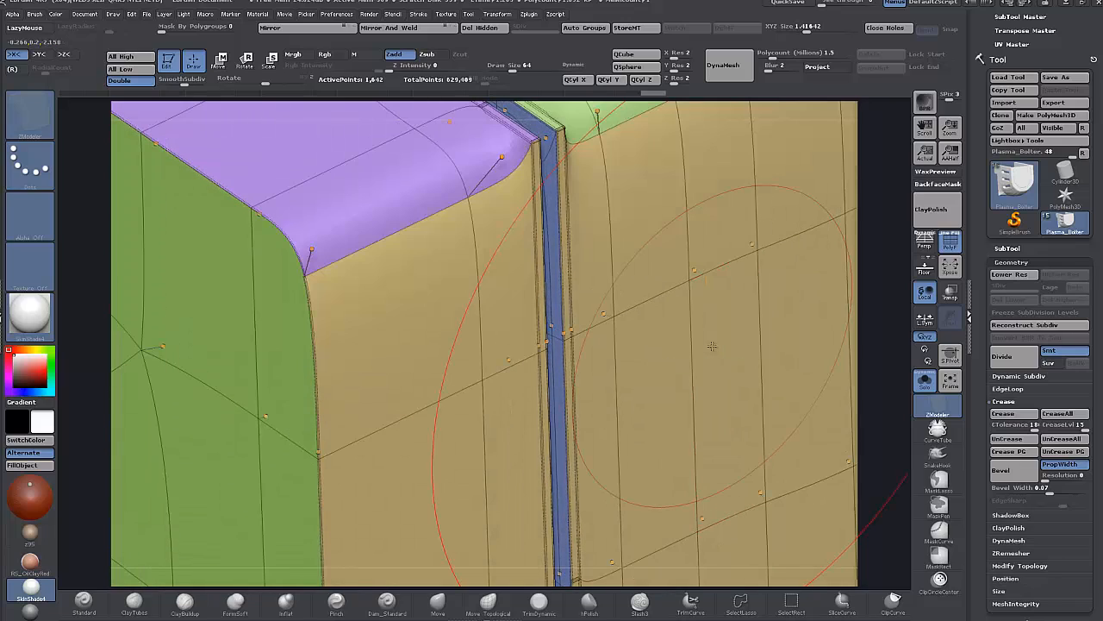
{"action": "key", "text": "shift+d"}
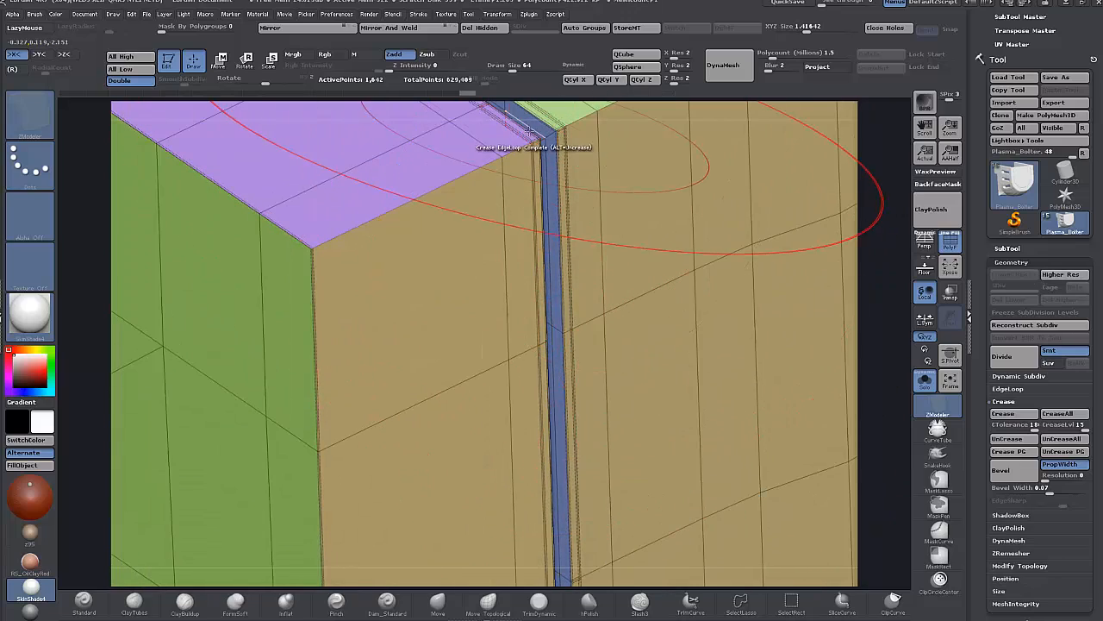
{"action": "key", "text": "d"}
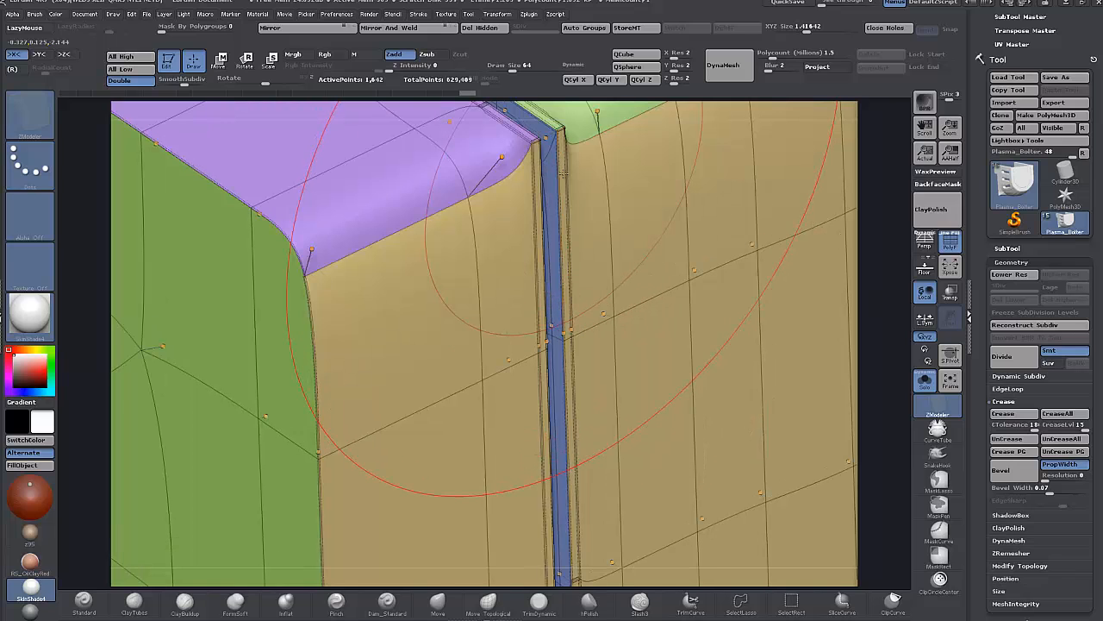
{"action": "left_click", "coordinate": [462, 160]}
{"action": "left_click", "coordinate": [331, 252]}
{"action": "left_click", "coordinate": [480, 154]}
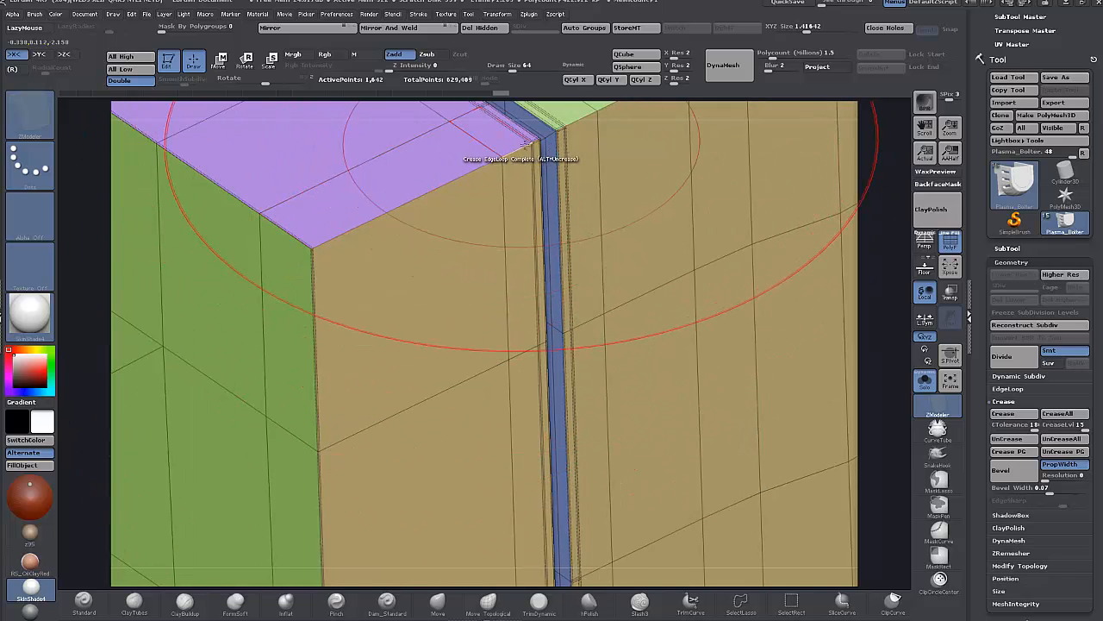
- Uncrease the extra edges flanking the groove on the housing's top faces using the Crease action with the Edge target
{"action": "left_click_drag", "start_coordinate": [862, 332], "coordinate": [886, 263]}
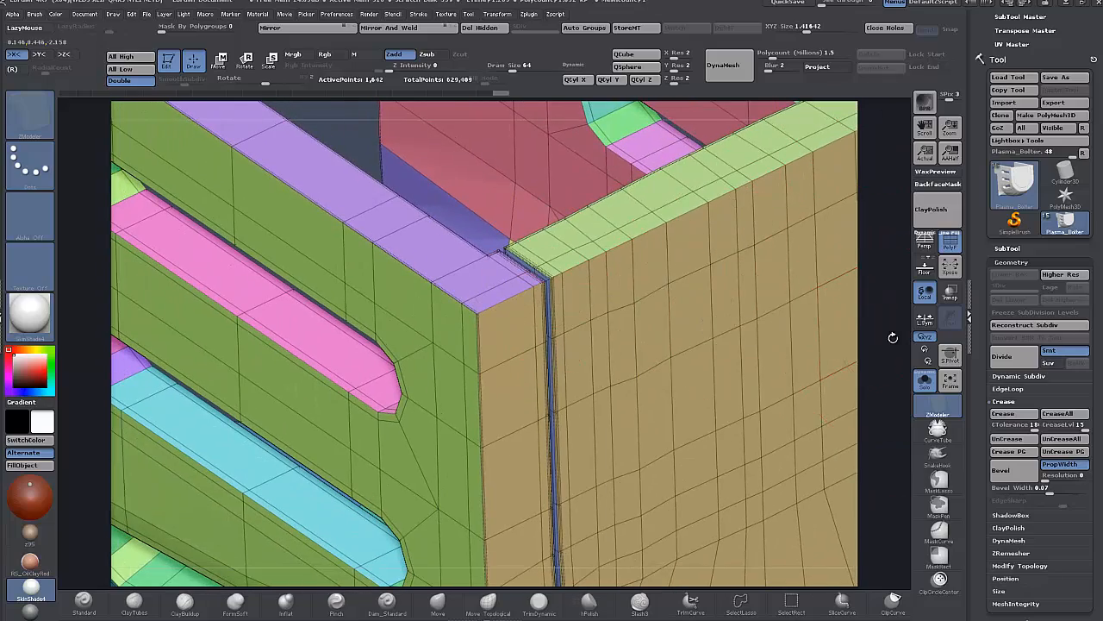
{"action": "left_click_drag", "start_coordinate": [893, 337], "coordinate": [855, 500]}
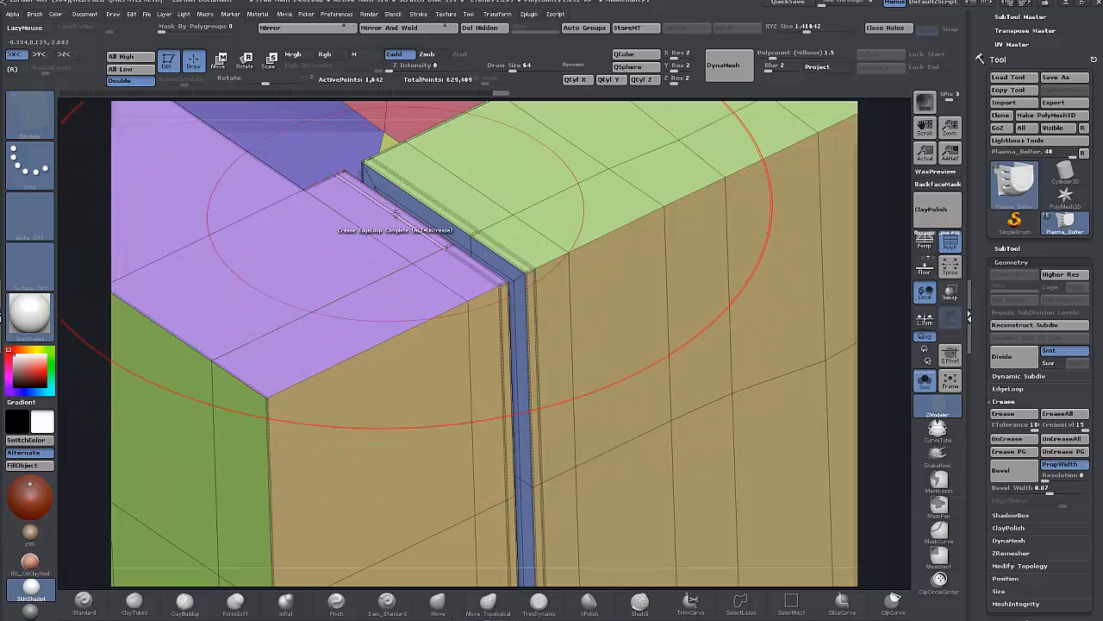
{"action": "key", "text": "space"}
{"action": "left_click", "coordinate": [320, 345]}
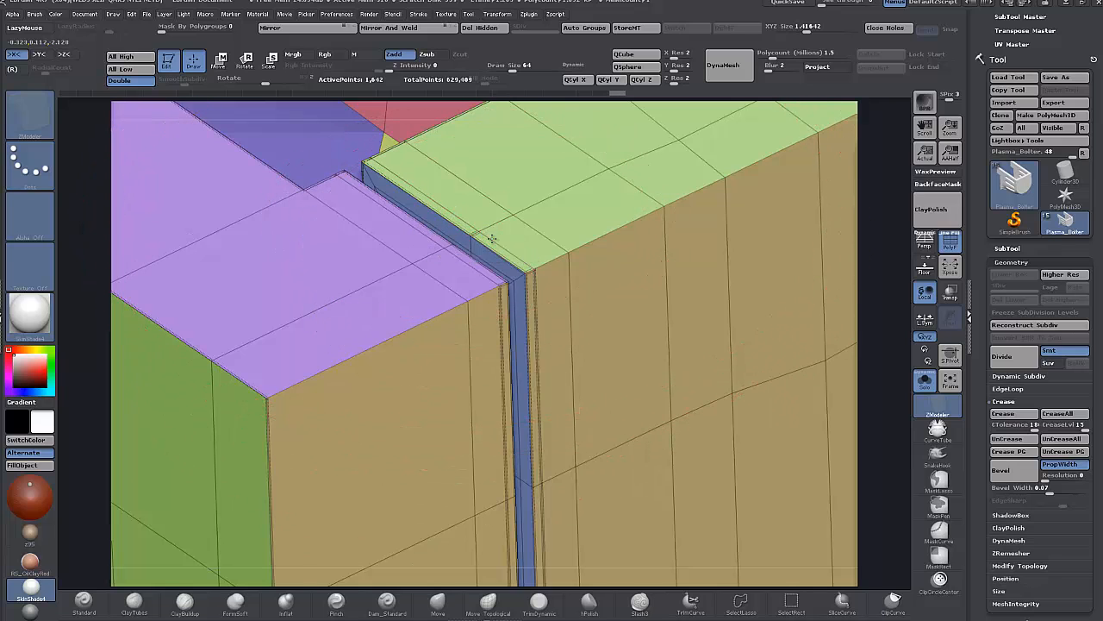
{"action": "scroll", "coordinate": [517, 327], "scroll_direction": "up", "scroll_amount": 5}
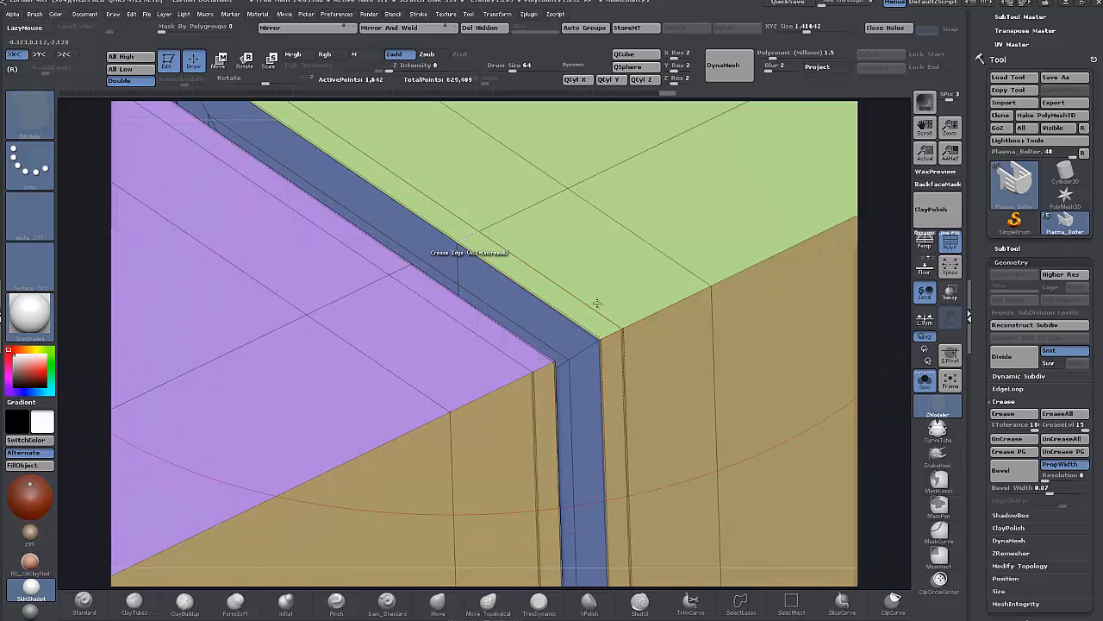
{"action": "left_click_drag", "start_coordinate": [893, 457], "coordinate": [759, 454]}
{"action": "left_click_drag", "start_coordinate": [799, 378], "coordinate": [823, 305]}
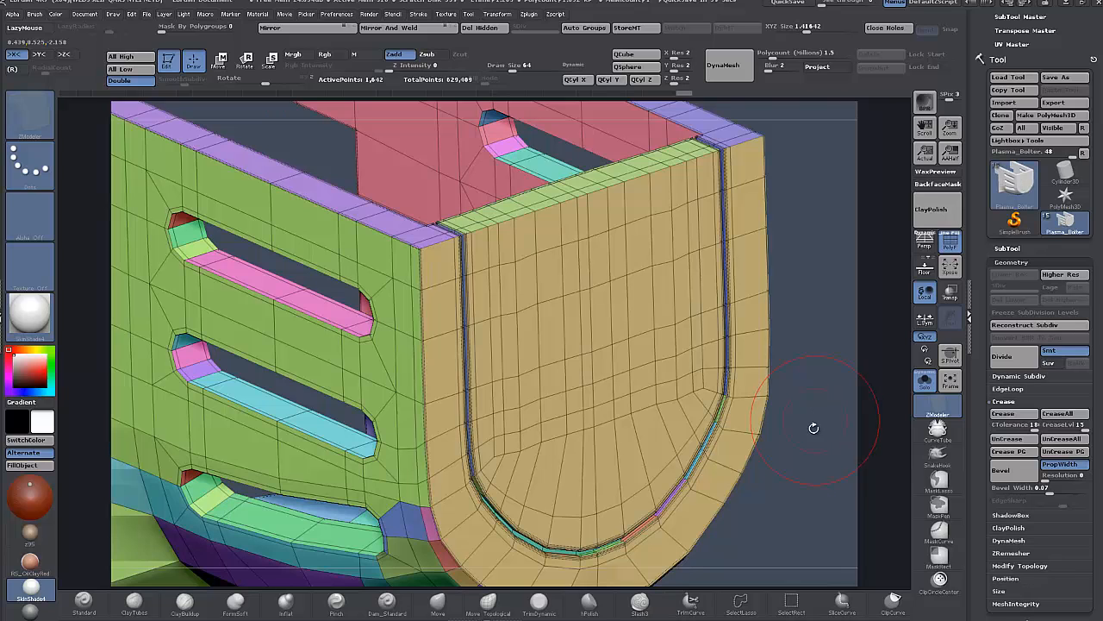
{"action": "mouse_move", "coordinate": [814, 428]}
{"action": "left_mouse_down"}
{"action": "mouse_move", "coordinate": [813, 388]}
{"action": "mouse_move", "coordinate": [729, 346]}
{"action": "mouse_move", "coordinate": [739, 389]}
{"action": "left_mouse_up"}
{"action": "key", "text": "ctrl"}
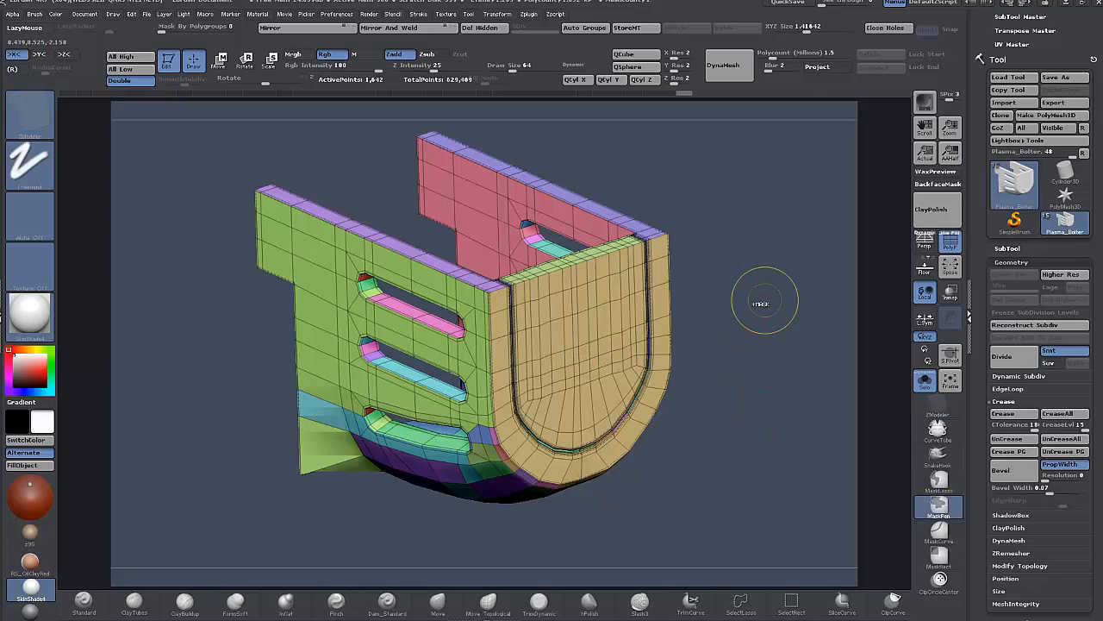
- Examine the front face, groove and side slots of the housing with the dynamic subdivision preview on and off
{"action": "mouse_move", "coordinate": [752, 275]}
{"action": "left_mouse_down", "text": "ctrl+shift"}
{"action": "mouse_move", "coordinate": [769, 381]}
{"action": "mouse_move", "coordinate": [827, 382]}
{"action": "mouse_move", "coordinate": [854, 412]}
{"action": "left_mouse_up", "text": "ctrl+shift"}
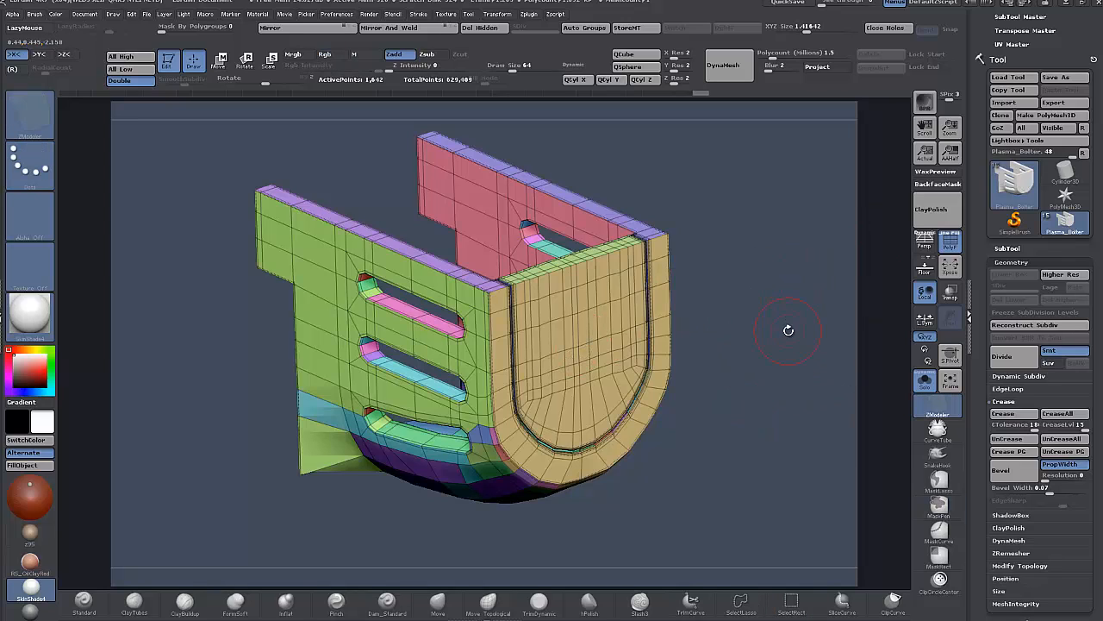
{"action": "left_click_drag", "start_coordinate": [770, 307], "coordinate": [842, 322]}
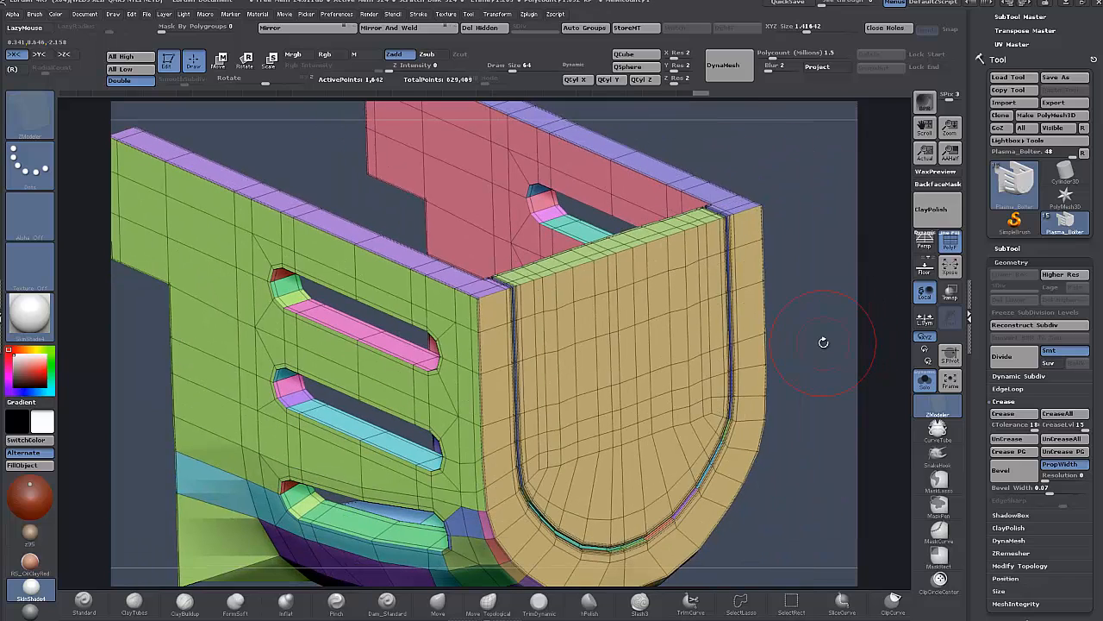
{"action": "left_click_drag", "start_coordinate": [818, 335], "coordinate": [821, 331]}
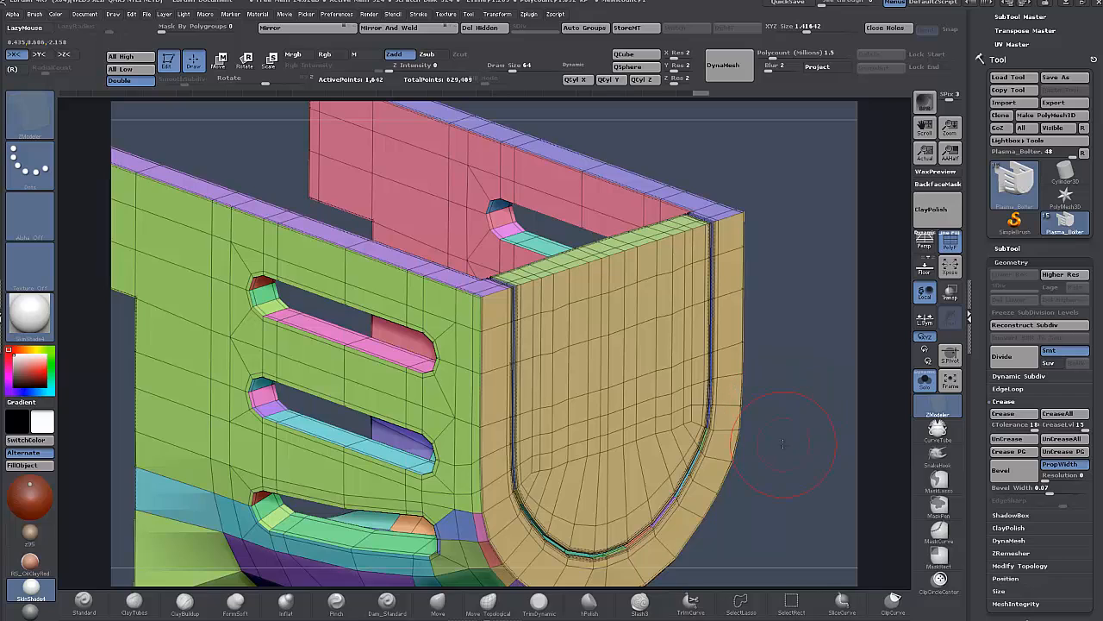
{"action": "left_click_drag", "start_coordinate": [783, 443], "coordinate": [785, 415], "text": "alt"}
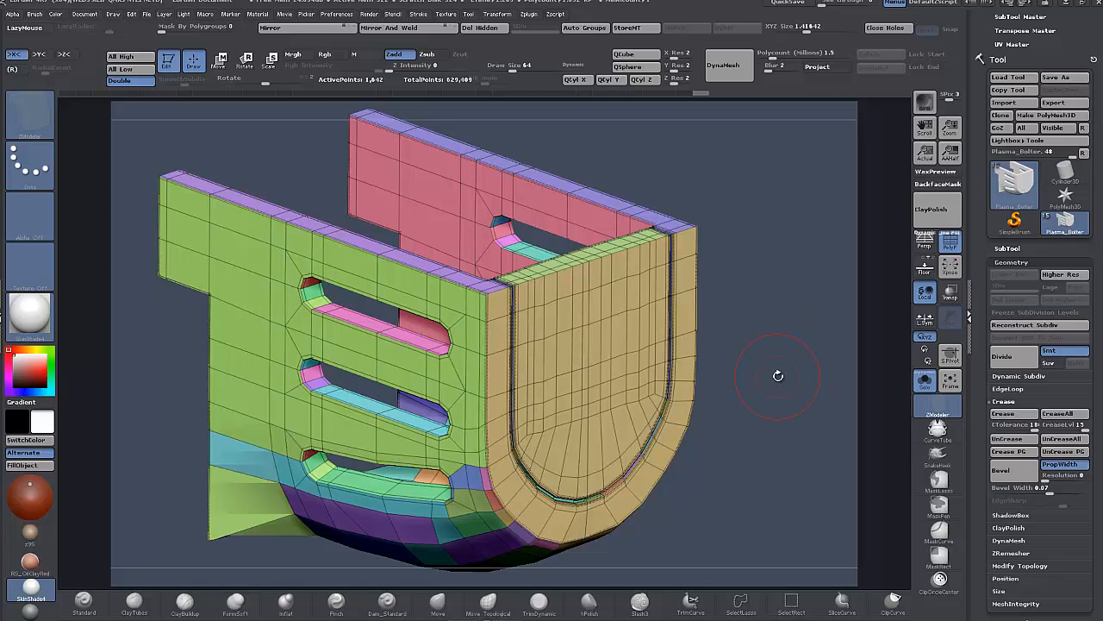
{"action": "left_click_drag", "start_coordinate": [778, 376], "coordinate": [795, 396]}
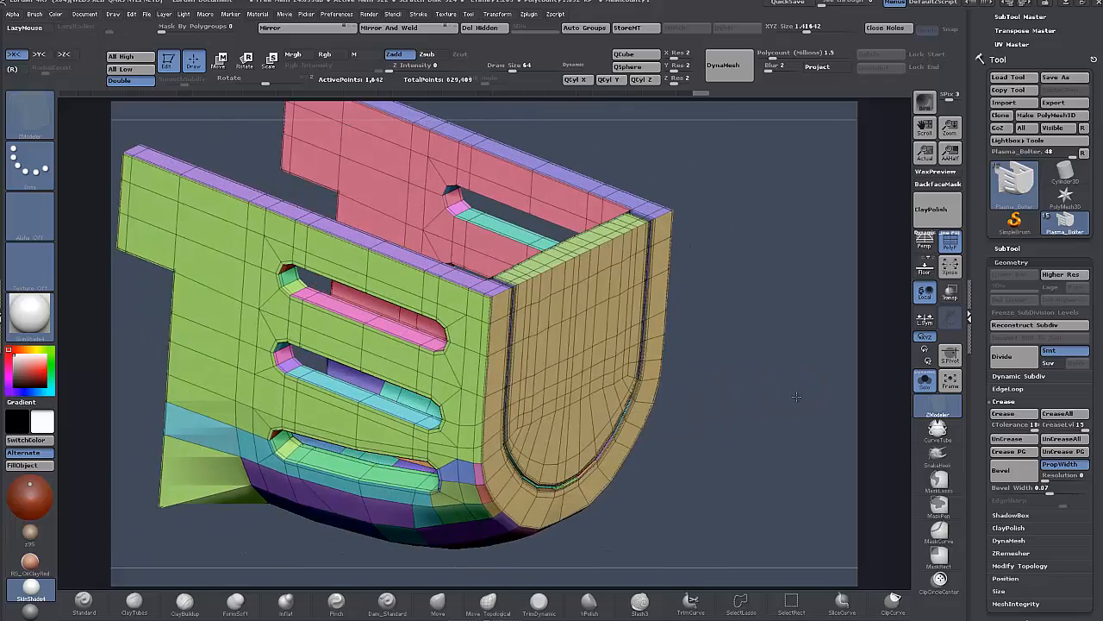
{"action": "left_click_drag", "start_coordinate": [780, 355], "coordinate": [801, 316]}
{"action": "key", "text": "ctrl+d"}
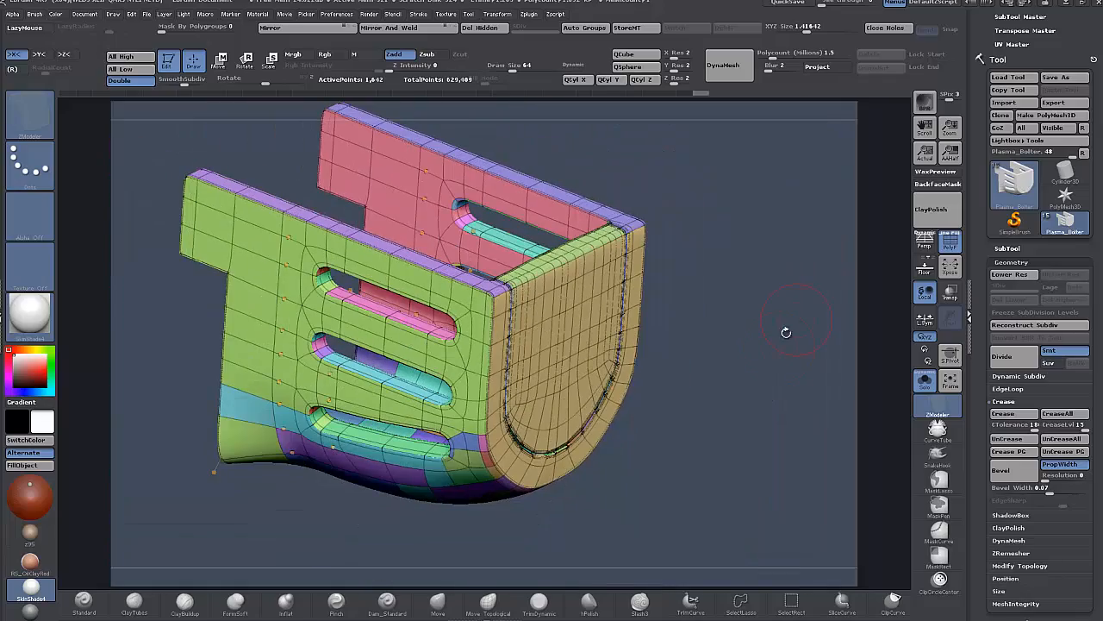
{"action": "key", "text": "shift+d"}
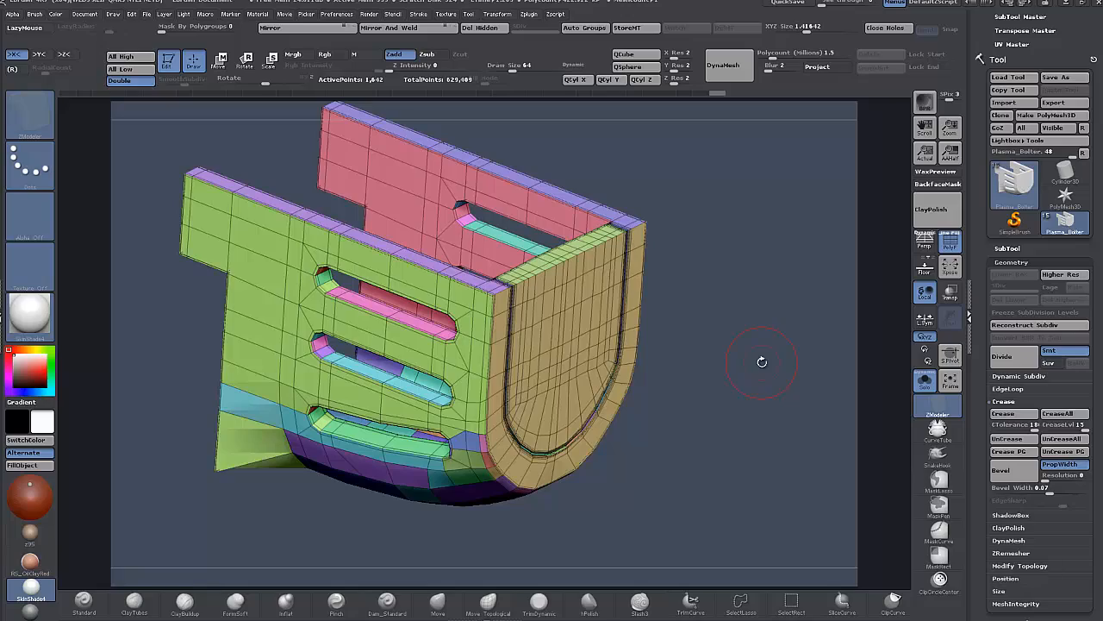
- Bevel the housing's creased edges with a bevel width of 0.07 and resolution 0
{"action": "left_click_drag", "start_coordinate": [762, 362], "coordinate": [778, 439]}
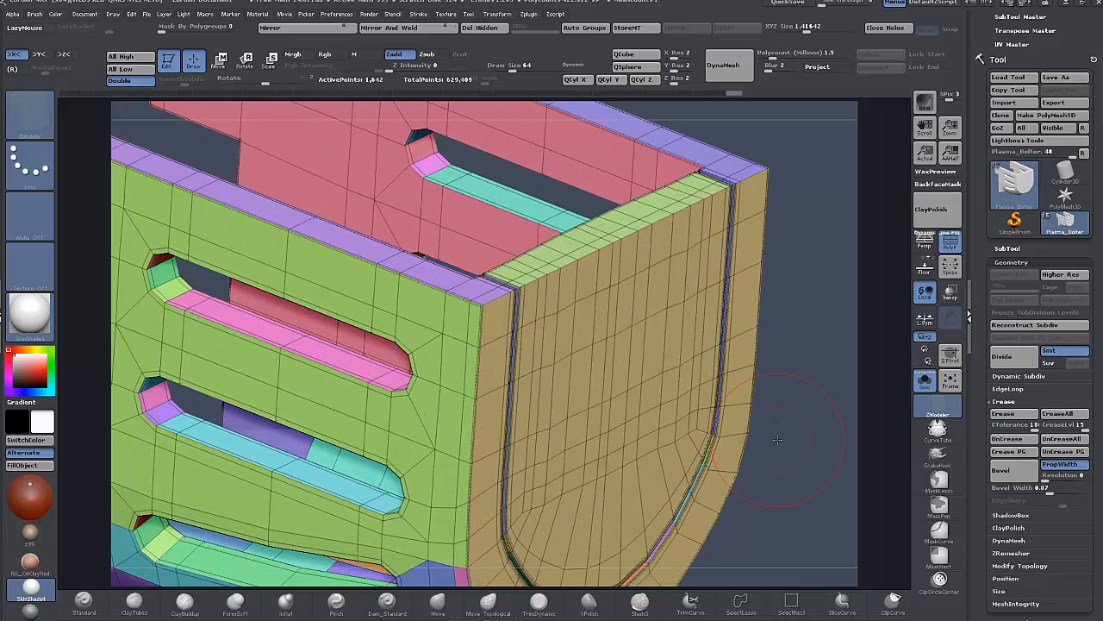
{"action": "left_click", "coordinate": [1013, 474]}
{"action": "mouse_move", "coordinate": [812, 431]}
{"action": "left_mouse_down"}
{"action": "mouse_move", "coordinate": [788, 449]}
{"action": "mouse_move", "coordinate": [818, 417]}
{"action": "left_mouse_up"}
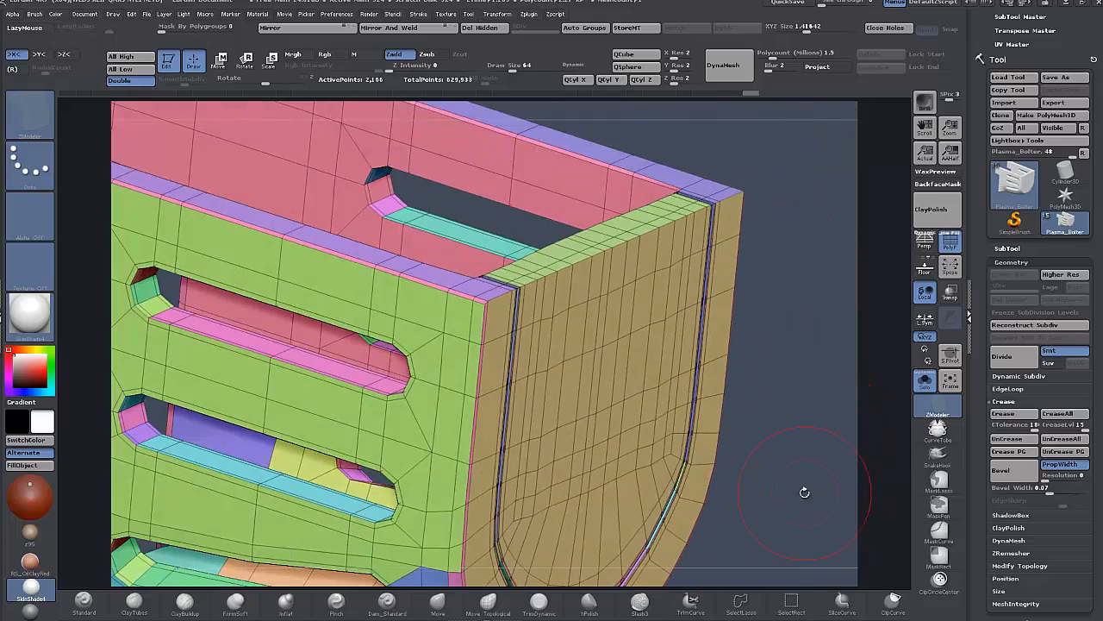
{"action": "left_click_drag", "start_coordinate": [804, 492], "coordinate": [800, 409], "text": "alt"}
{"action": "left_click_drag", "start_coordinate": [619, 476], "coordinate": [821, 365]}
- Set the draw size to 10 and use the Slide point action to shift the beveled point at the rear notch's inner corner slightly outward
{"action": "left_click_drag", "start_coordinate": [263, 493], "coordinate": [228, 471]}
{"action": "left_click_drag", "start_coordinate": [174, 239], "coordinate": [253, 355], "text": "alt"}
{"action": "left_click_drag", "start_coordinate": [252, 355], "coordinate": [252, 408]}
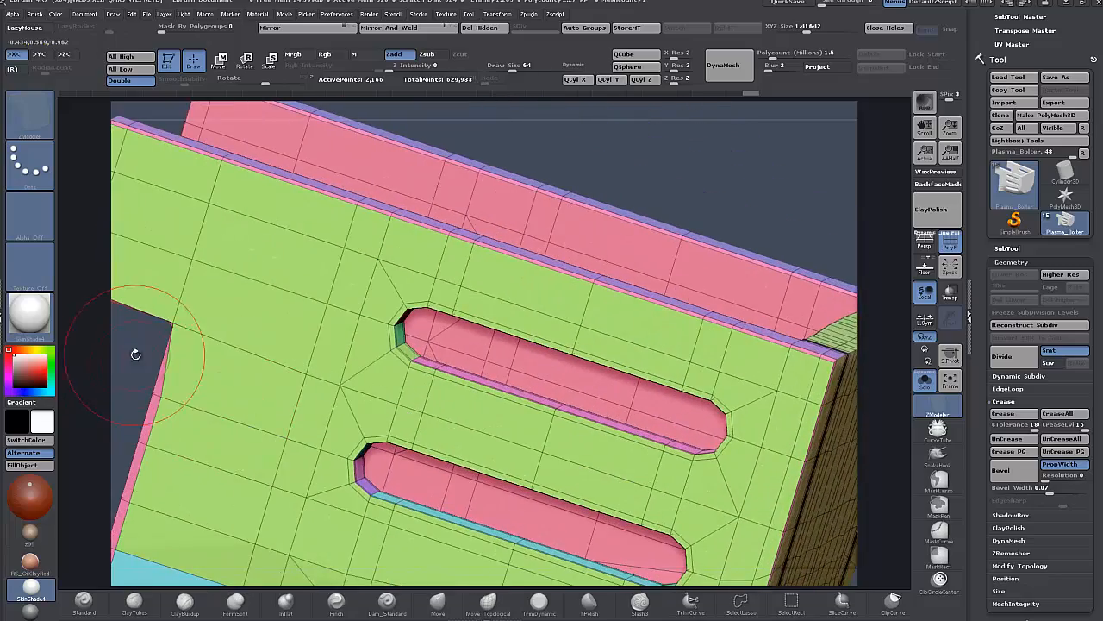
{"action": "left_click_drag", "start_coordinate": [135, 354], "coordinate": [172, 346]}
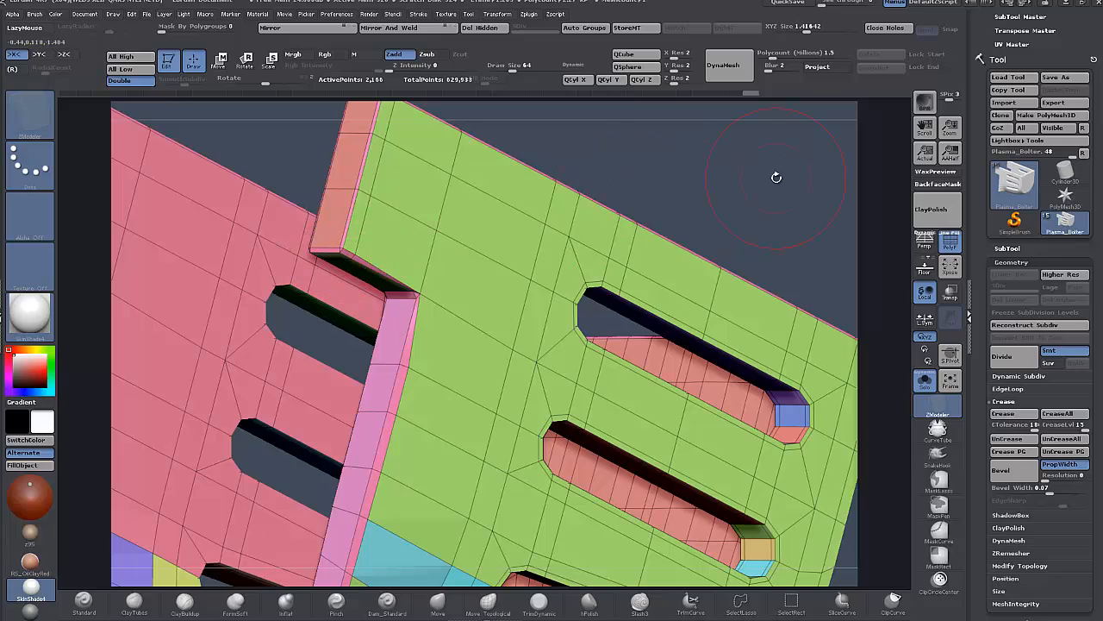
{"action": "left_click_drag", "start_coordinate": [757, 185], "coordinate": [205, 180], "text": "alt"}
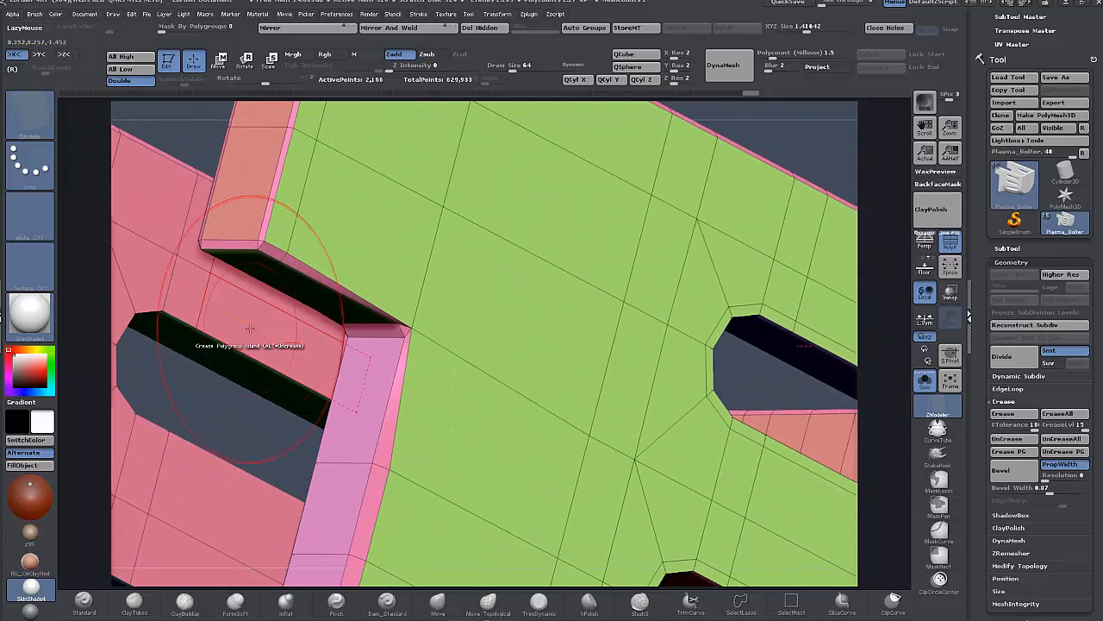
{"action": "left_click_drag", "start_coordinate": [767, 156], "coordinate": [638, 151], "text": "alt"}
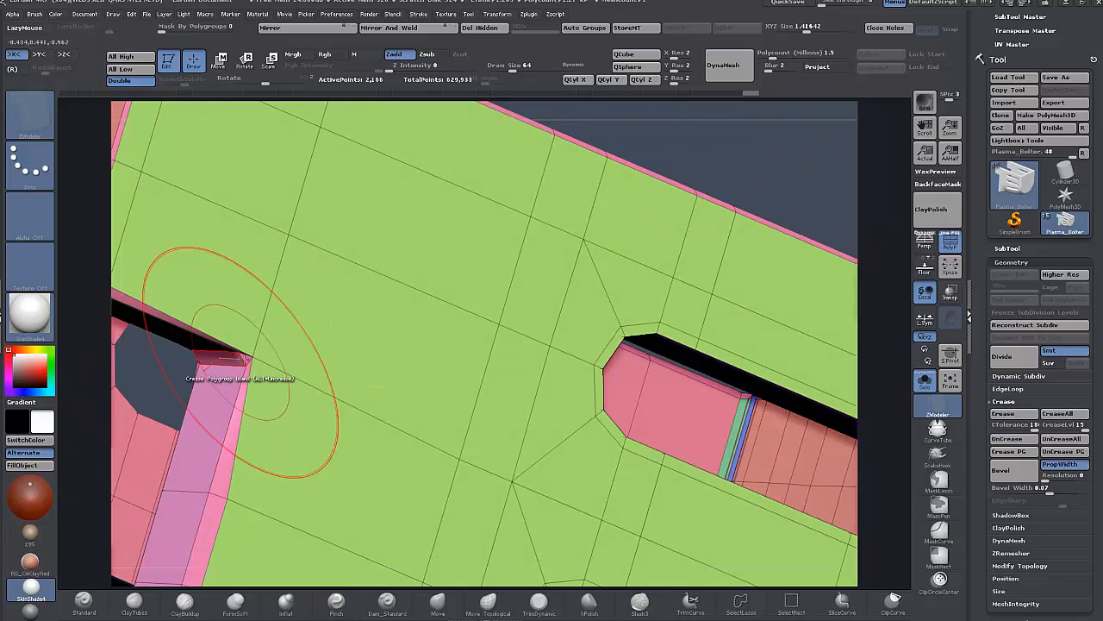
{"action": "key", "text": "space"}
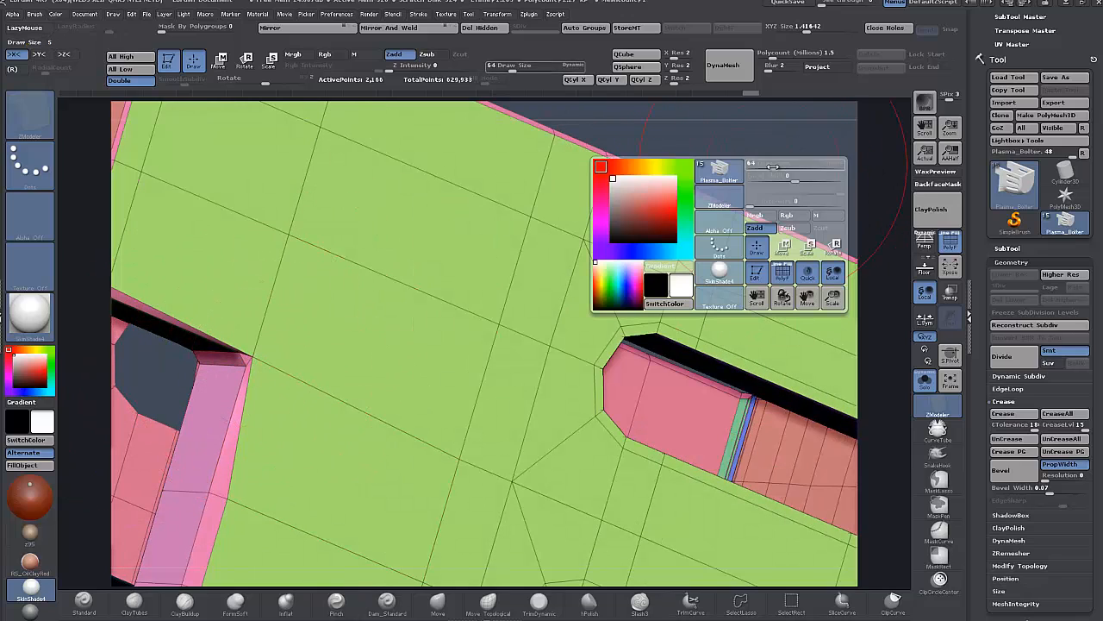
{"action": "left_click_drag", "start_coordinate": [773, 170], "coordinate": [762, 169]}
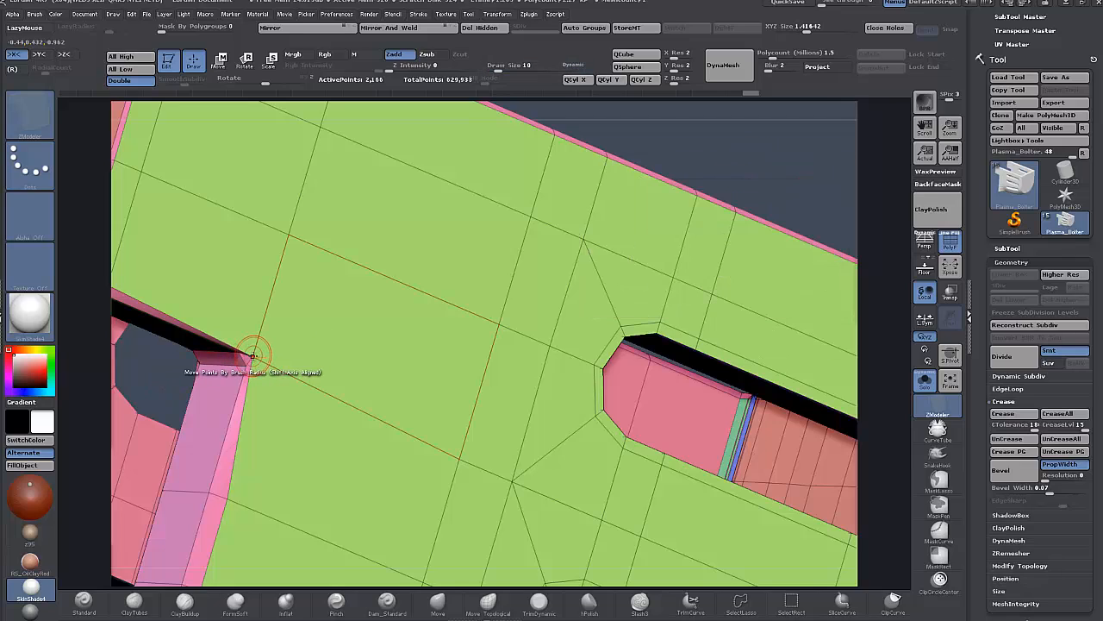
{"action": "key", "text": "space"}
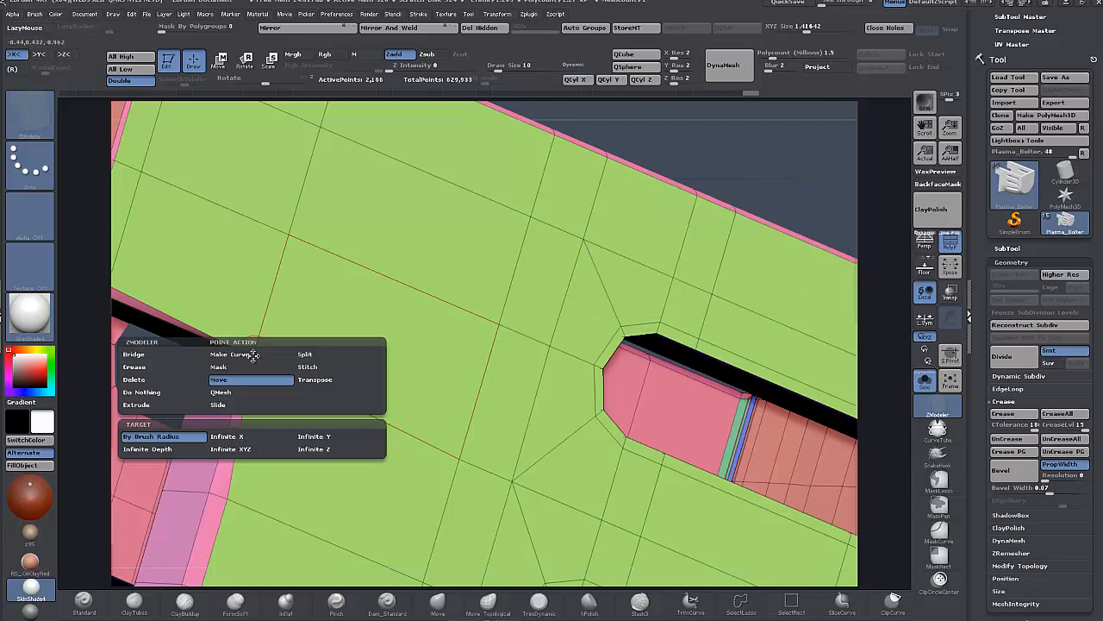
{"action": "left_click", "coordinate": [221, 405]}
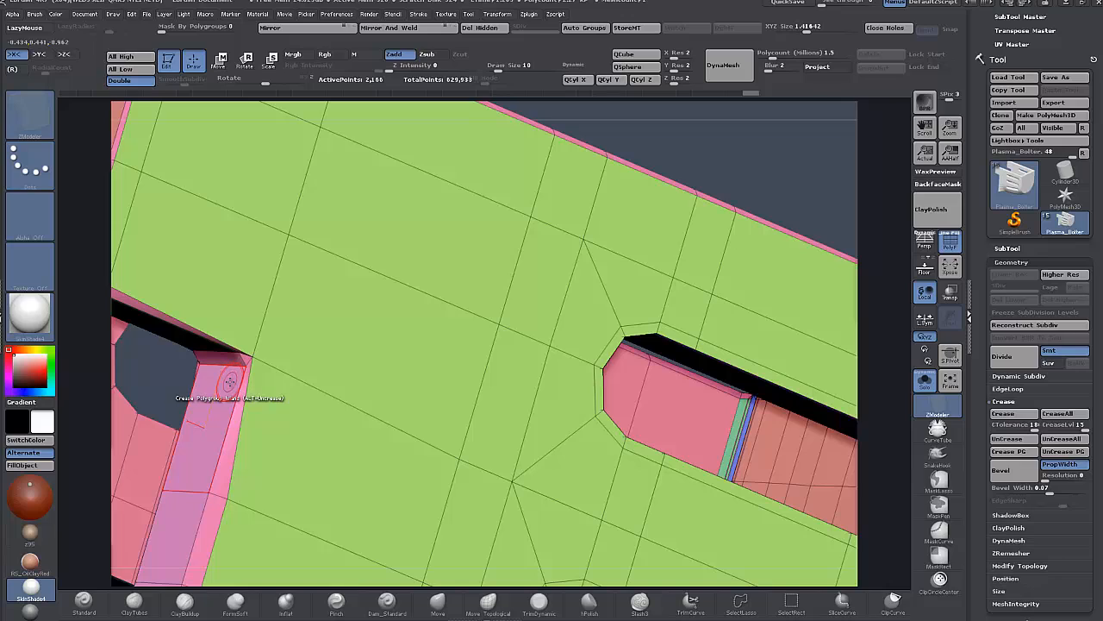
{"action": "key", "text": "space"}
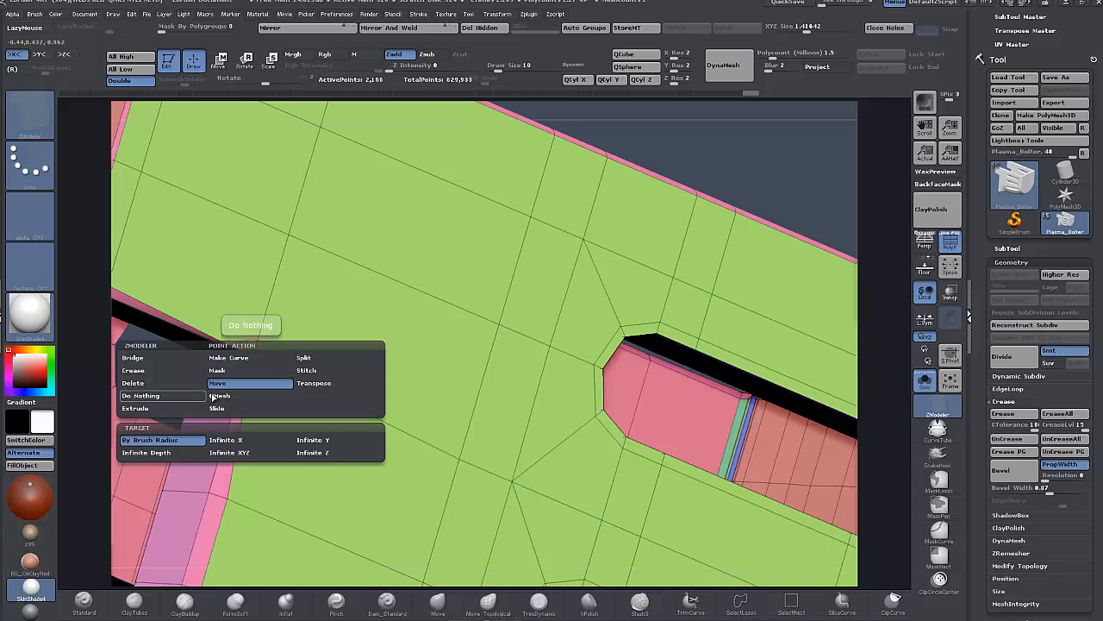
{"action": "left_click", "coordinate": [217, 409]}
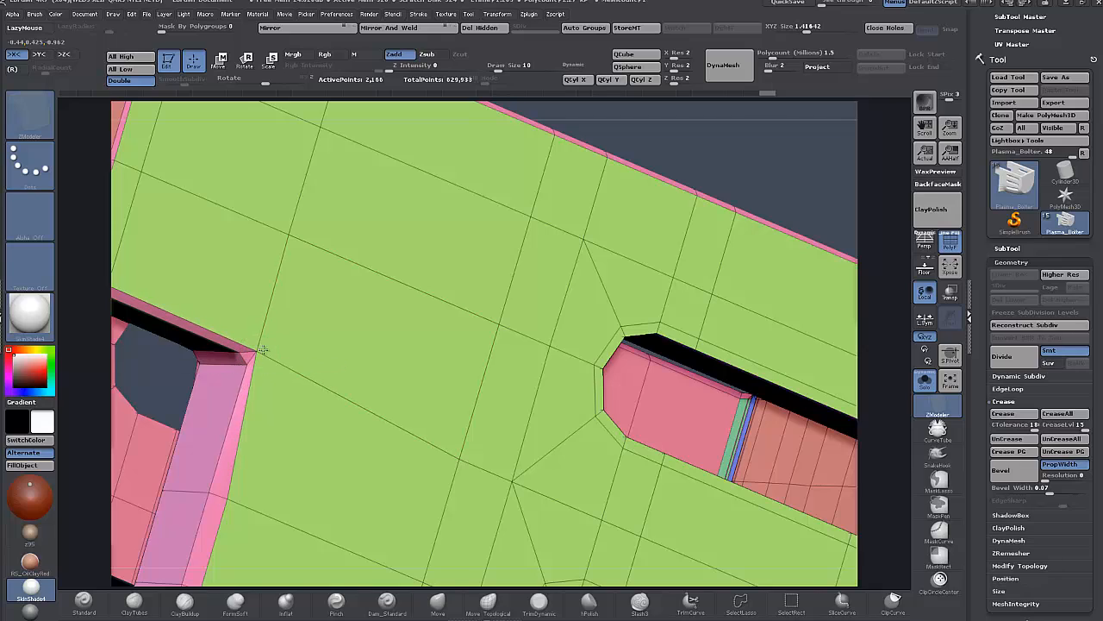
- Slide the matching beveled point at the inner corner of the notch on the opposite side wall
{"action": "left_click_drag", "start_coordinate": [886, 476], "coordinate": [849, 332], "text": "alt"}
{"action": "left_click_drag", "start_coordinate": [764, 311], "coordinate": [829, 324]}
{"action": "left_click_drag", "start_coordinate": [372, 385], "coordinate": [393, 526], "text": "alt"}
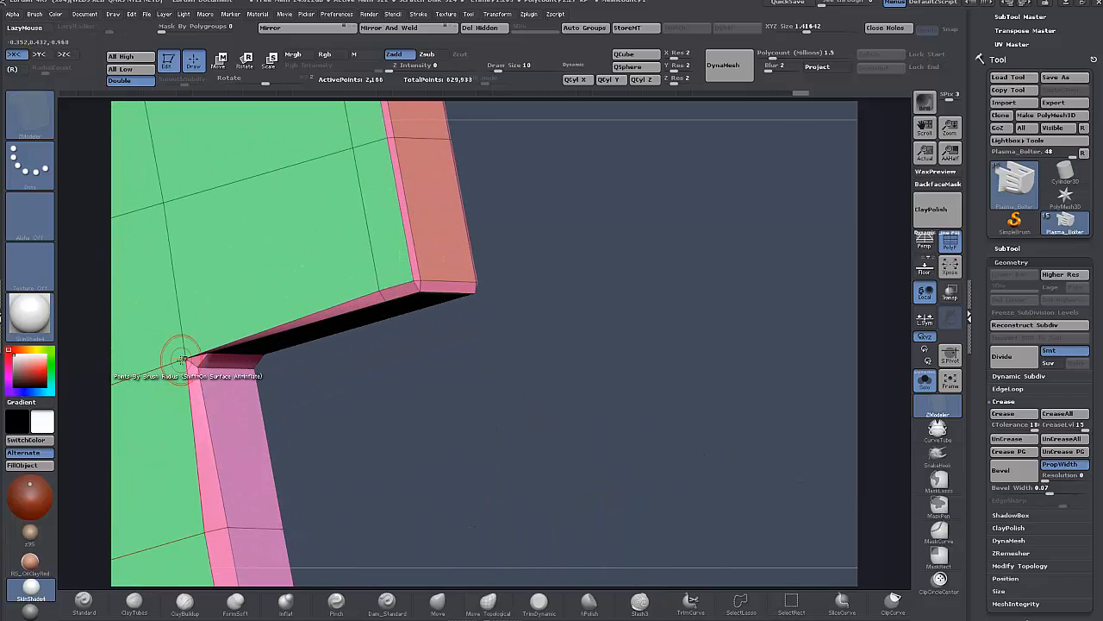
{"action": "left_click_drag", "start_coordinate": [179, 357], "coordinate": [363, 462]}
{"action": "left_click_drag", "start_coordinate": [751, 483], "coordinate": [746, 447]}
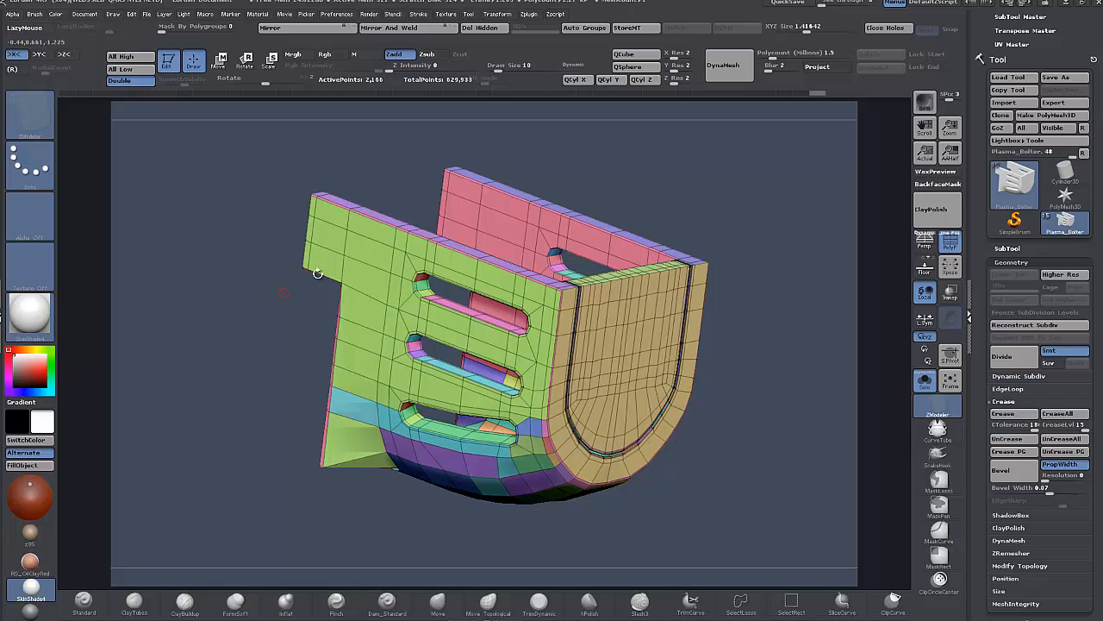
- Unwrap the housing's UVs in UV Master with Symmetry and Polygroups enabled
{"action": "left_click_drag", "start_coordinate": [719, 443], "coordinate": [483, 399]}
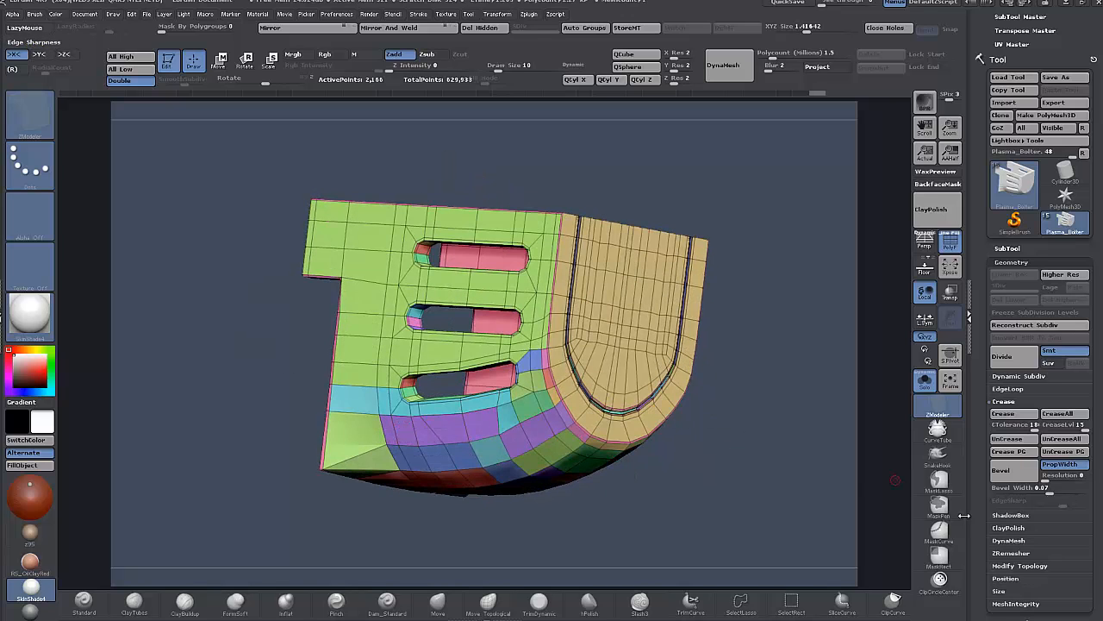
{"action": "left_click_drag", "start_coordinate": [980, 522], "coordinate": [1031, 618]}
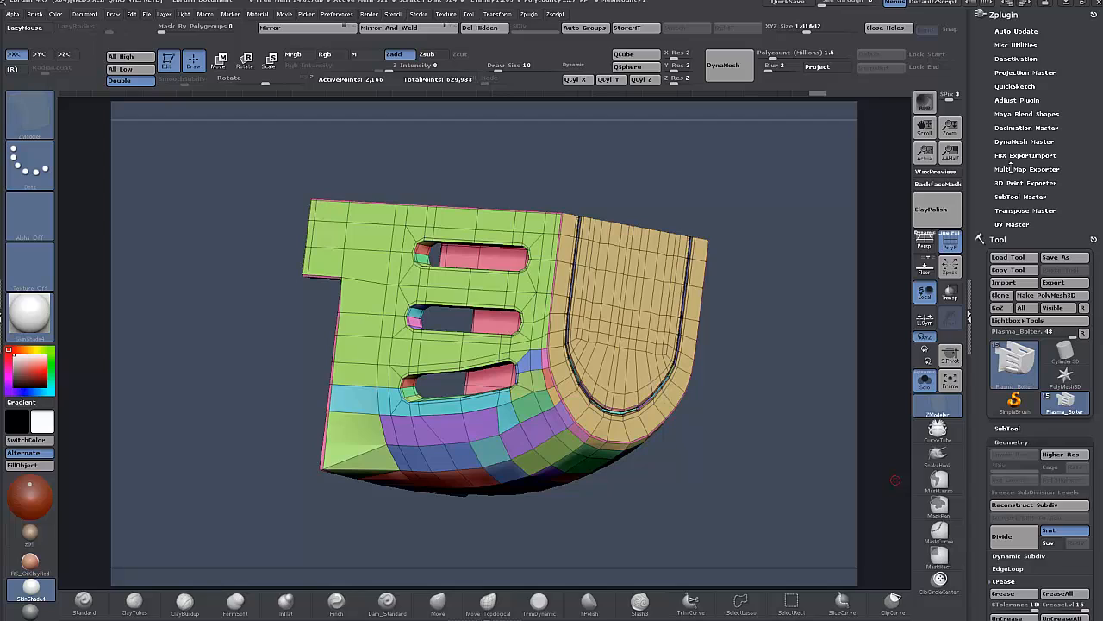
{"action": "left_click", "coordinate": [1006, 224]}
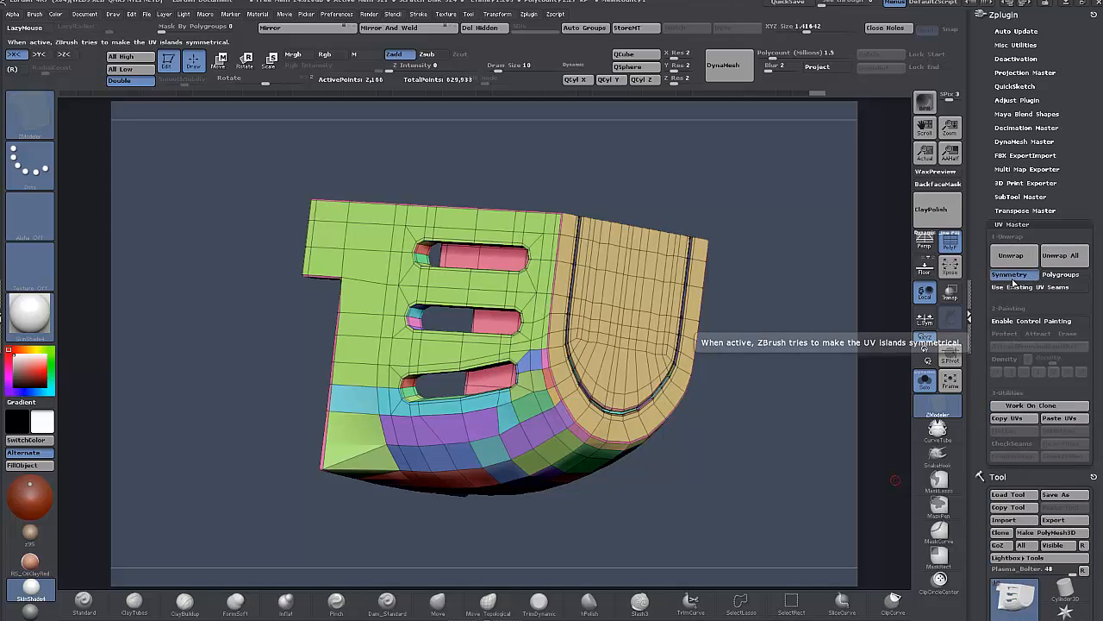
{"action": "left_click", "coordinate": [1060, 275]}
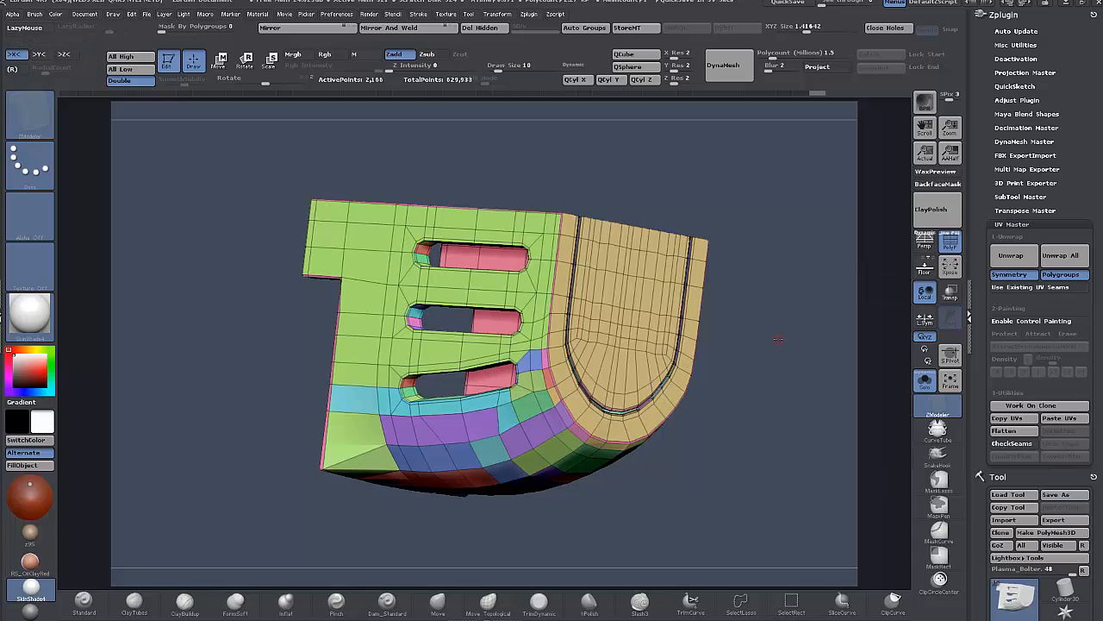
{"action": "left_click_drag", "start_coordinate": [776, 345], "coordinate": [702, 356]}
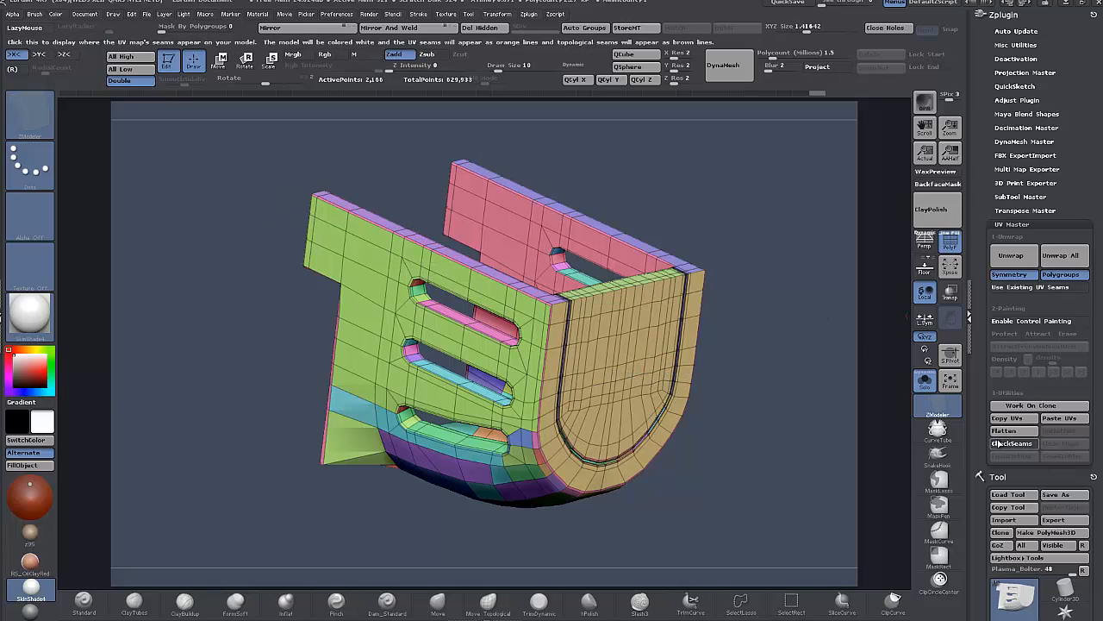
{"action": "left_click", "coordinate": [1008, 251]}
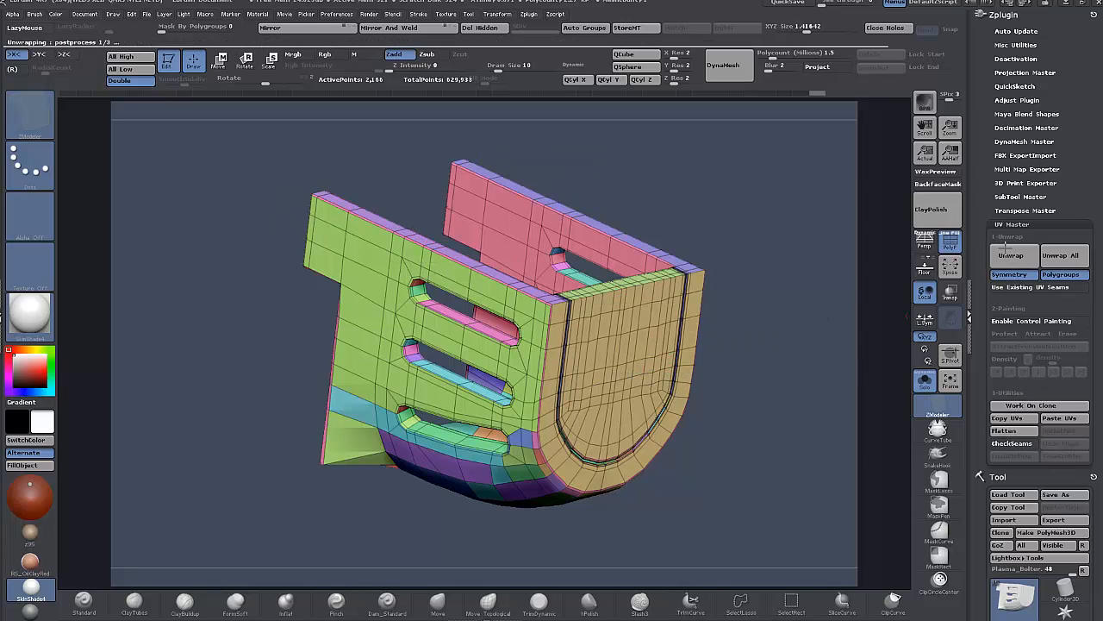
- Flatten the UV layout to inspect its islands, then restore the 3D housing with UnFlatten
{"action": "left_click", "coordinate": [1004, 430]}
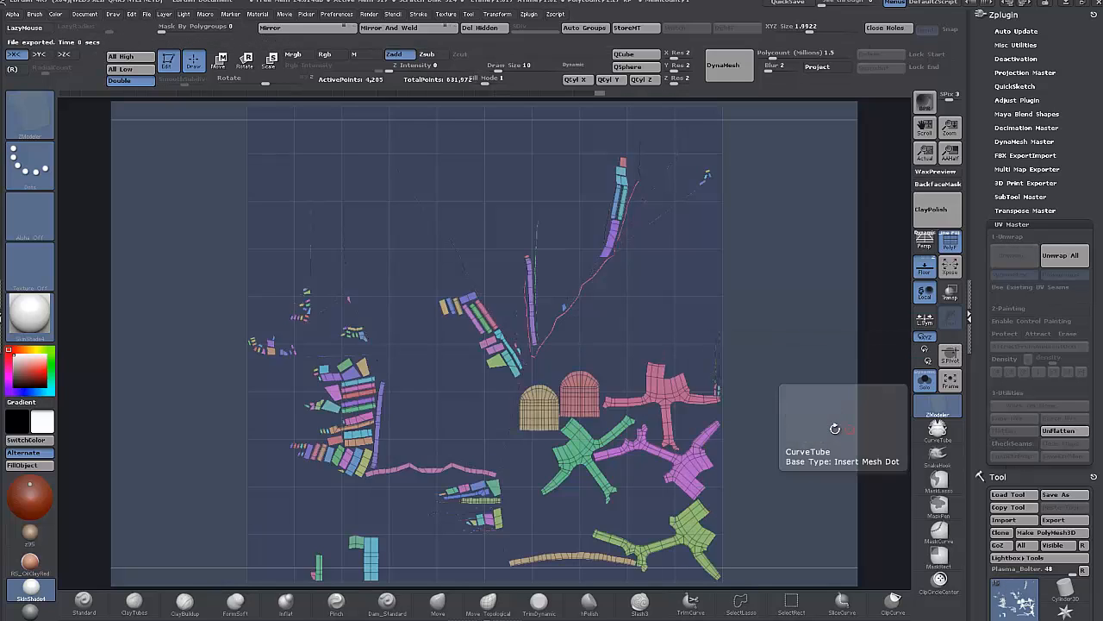
{"action": "key", "text": "f"}
{"action": "right_click_drag", "start_coordinate": [813, 435], "coordinate": [826, 531], "text": "alt"}
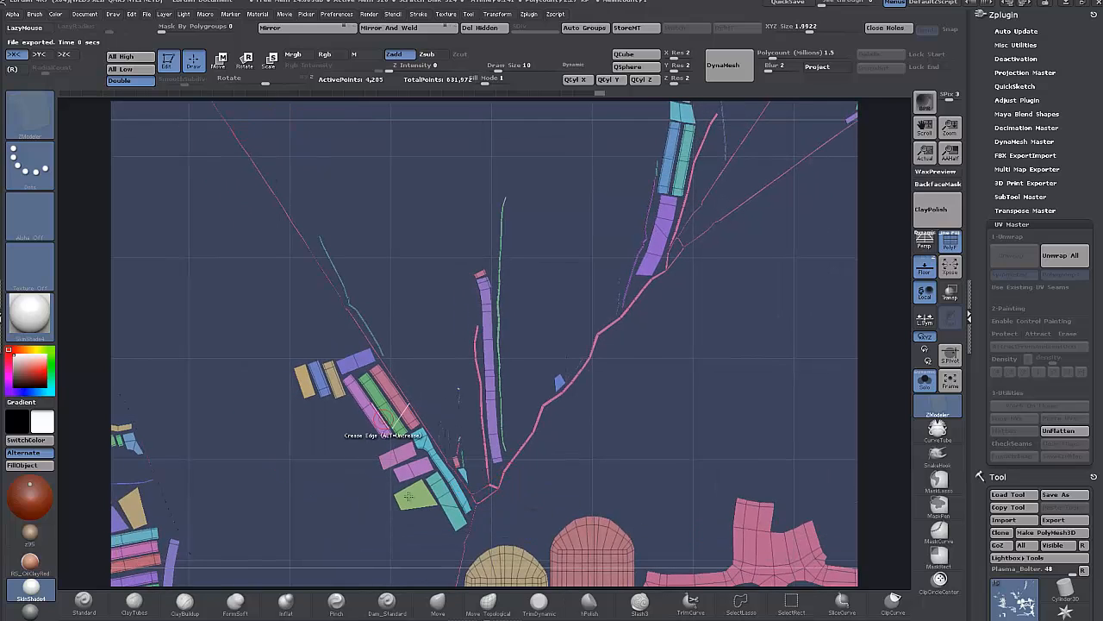
{"action": "right_click_drag", "start_coordinate": [884, 431], "coordinate": [845, 344], "text": "alt"}
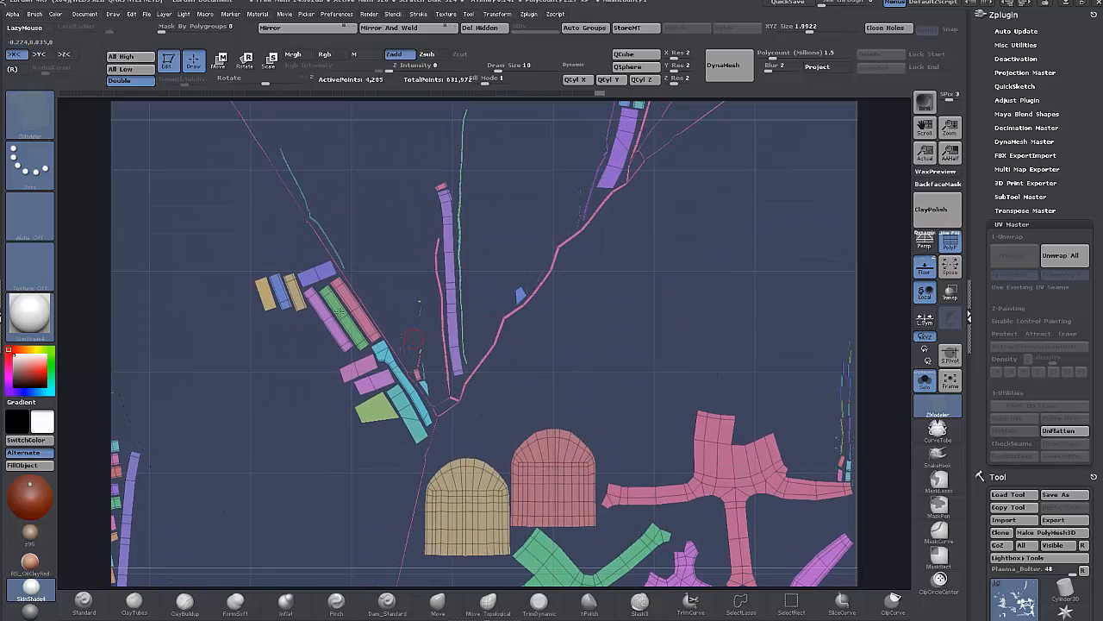
{"action": "right_click_drag", "start_coordinate": [894, 540], "coordinate": [472, 308]}
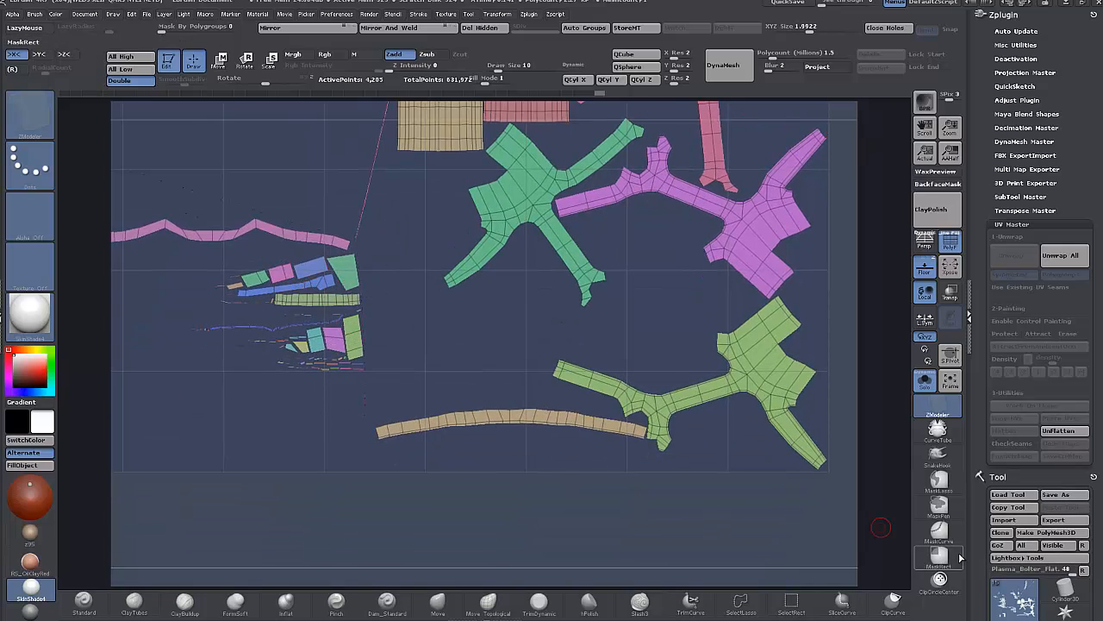
{"action": "left_click", "coordinate": [1074, 437]}
- Regroup the housing's polygons with Groups By Normals at a maximum angle tolerance of 45
{"action": "left_click_drag", "start_coordinate": [773, 482], "coordinate": [759, 461]}
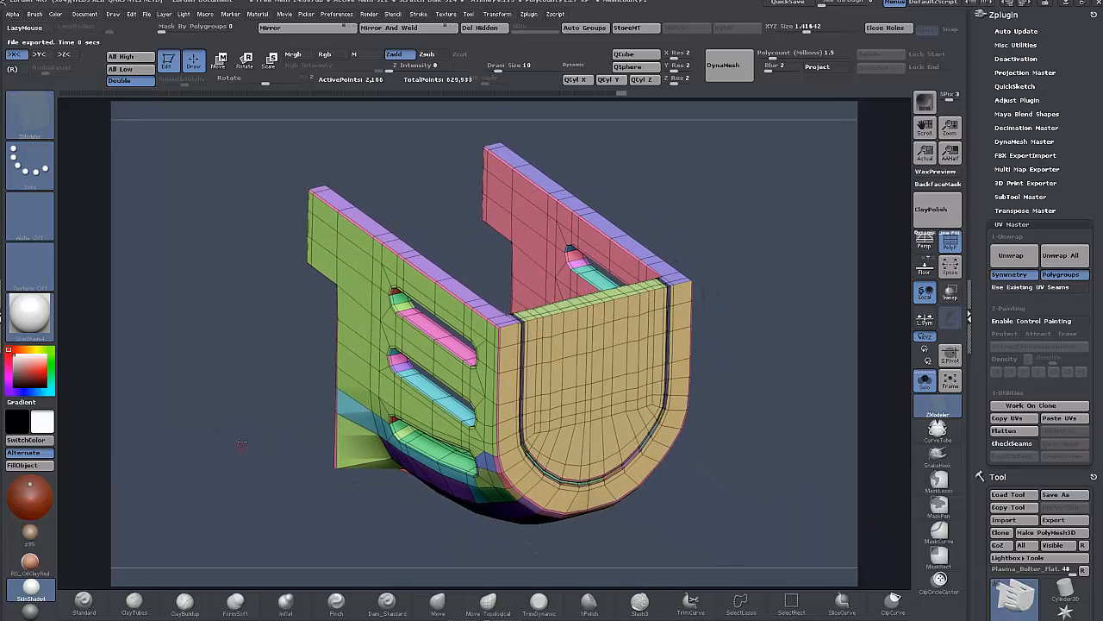
{"action": "left_click_drag", "start_coordinate": [242, 444], "coordinate": [867, 349], "text": "alt"}
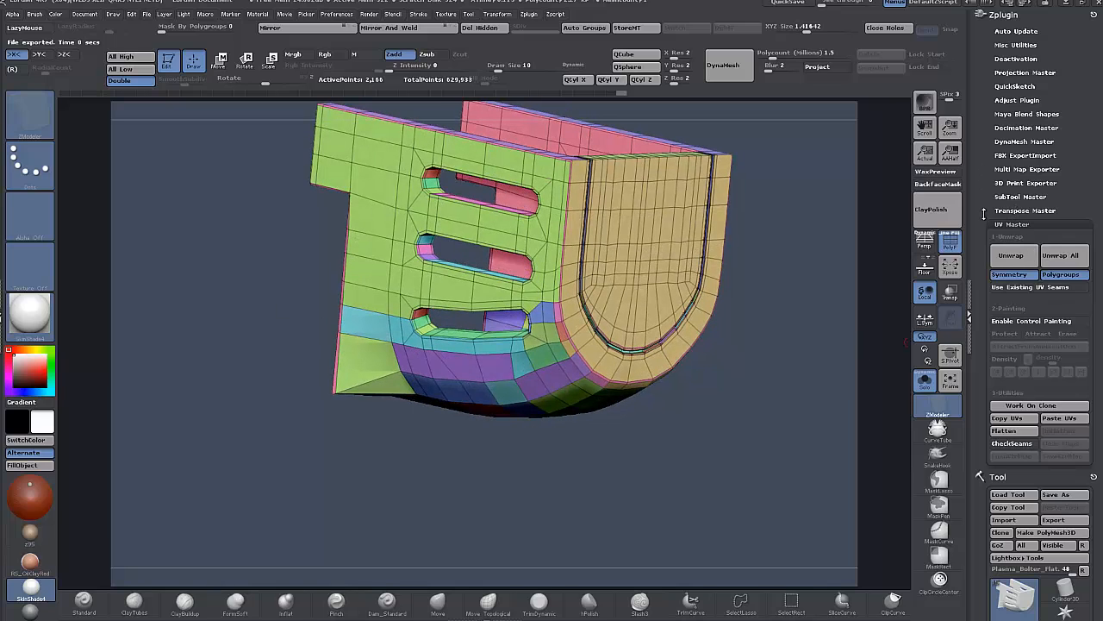
{"action": "left_click_drag", "start_coordinate": [983, 213], "coordinate": [996, 30]}
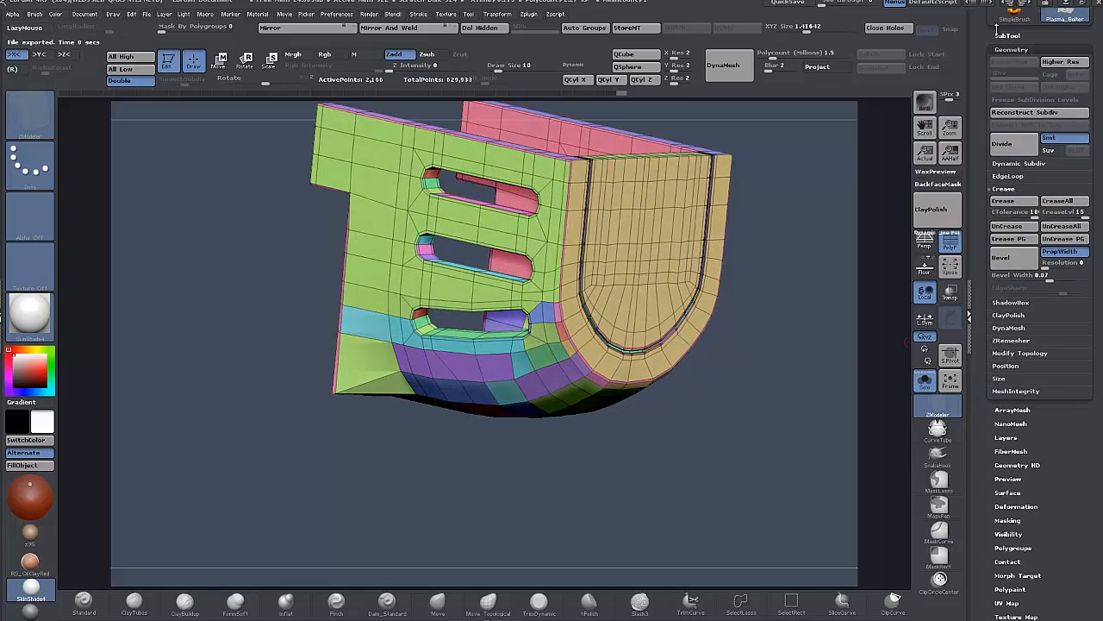
{"action": "left_click_drag", "start_coordinate": [1068, 518], "coordinate": [1067, 468]}
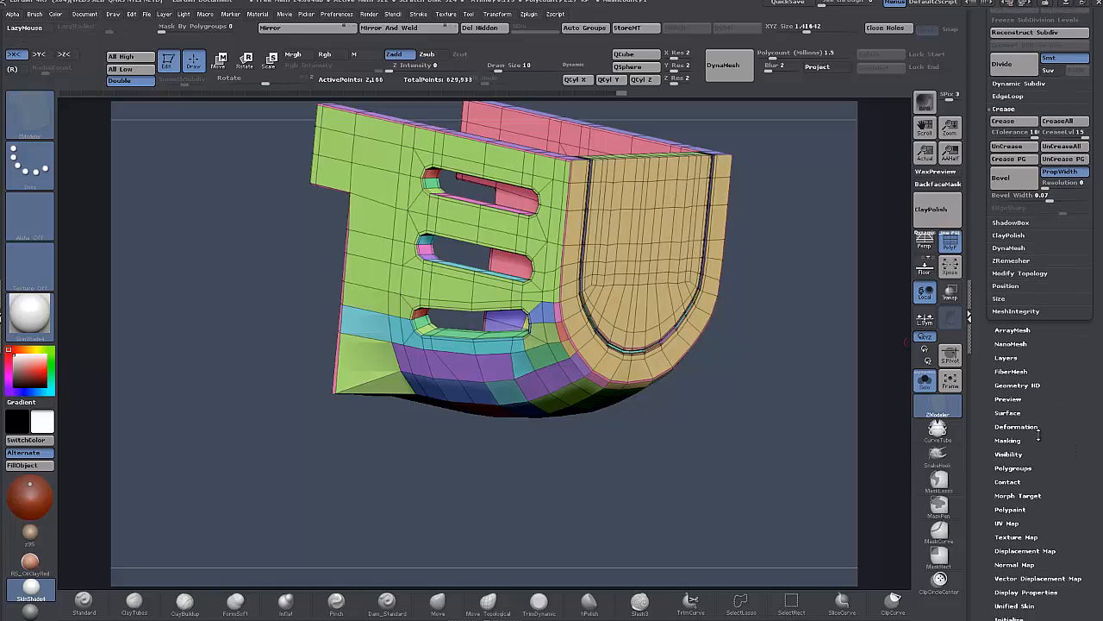
{"action": "left_click", "coordinate": [1022, 468]}
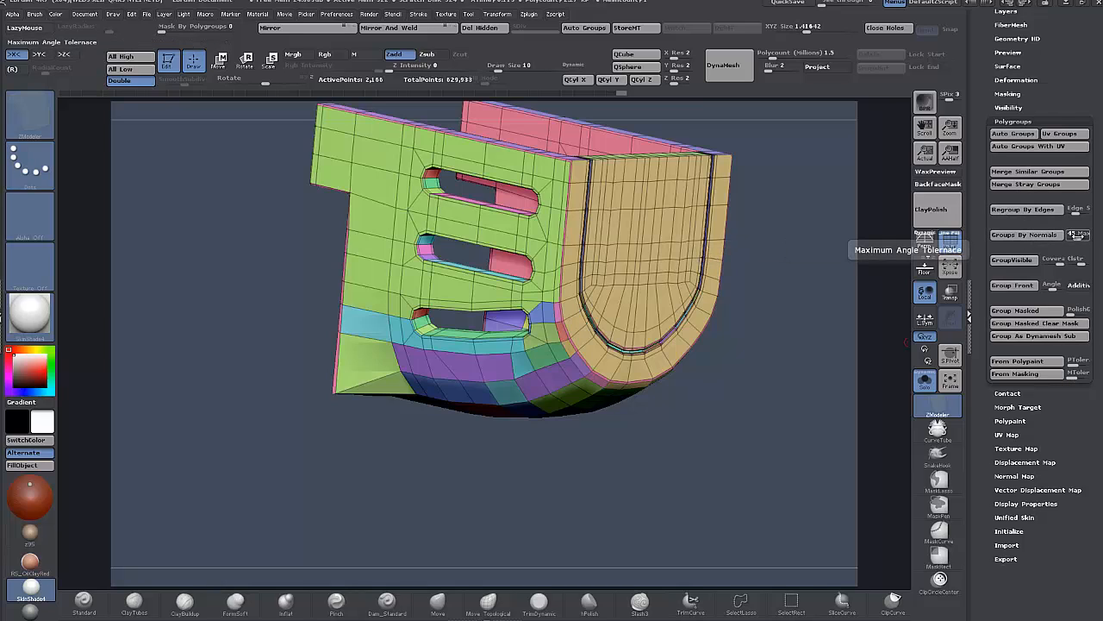
{"action": "left_click", "coordinate": [1044, 236]}
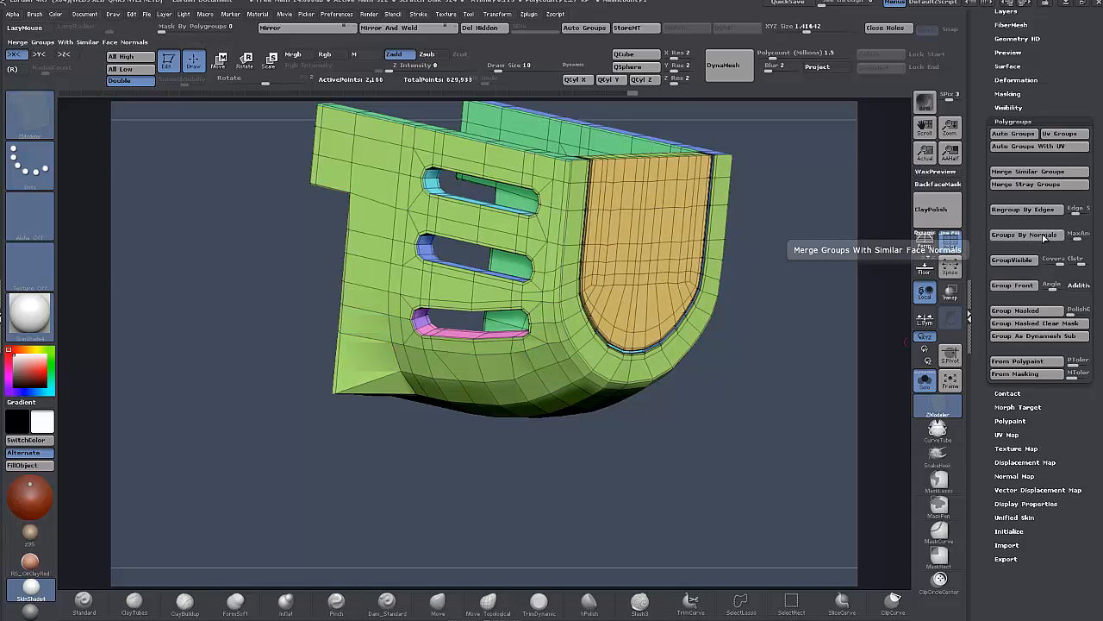
- Try other maximum angle tolerances for Groups By Normals and compare the grouping on the housing's slots, rims and interior
{"action": "left_click_drag", "start_coordinate": [729, 399], "coordinate": [750, 419]}
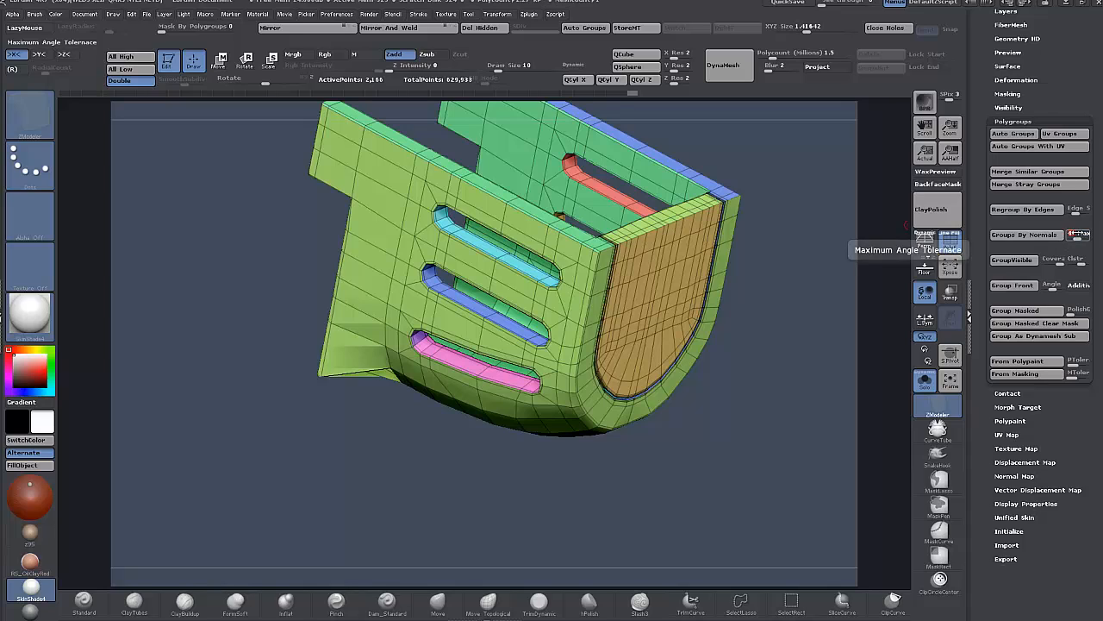
{"action": "left_click", "coordinate": [1024, 236]}
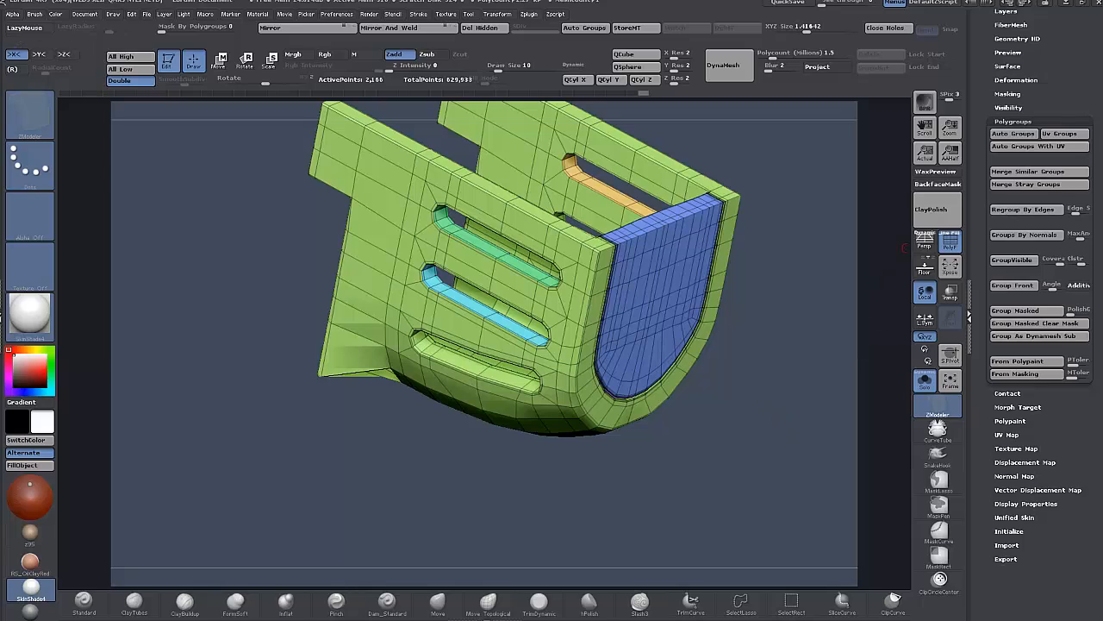
{"action": "left_click", "coordinate": [1023, 242]}
{"action": "left_click_drag", "start_coordinate": [383, 417], "coordinate": [256, 460]}
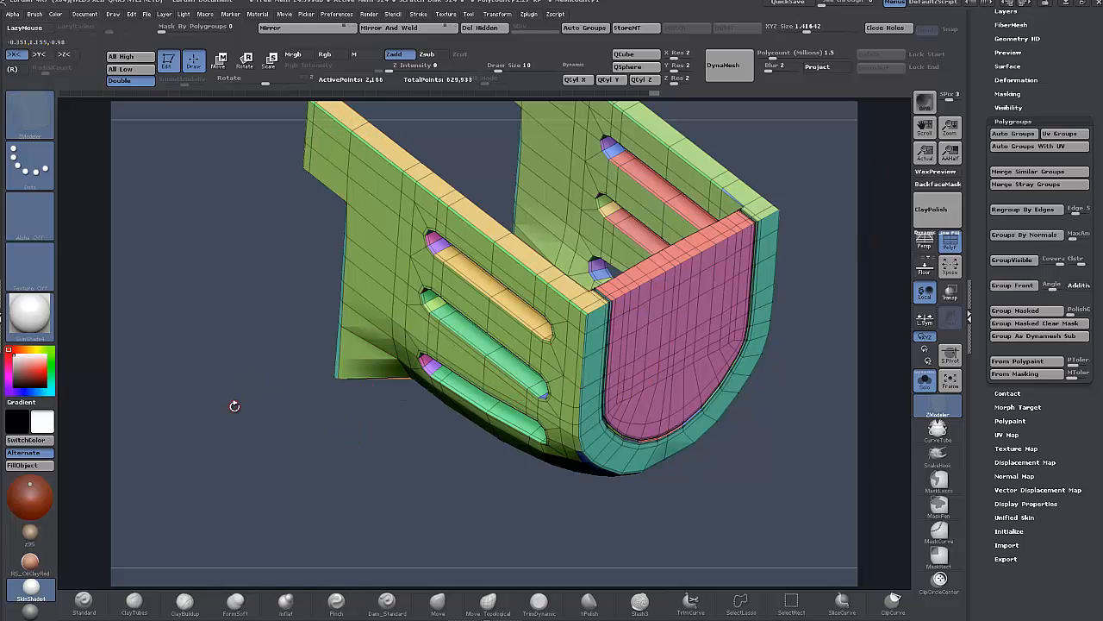
{"action": "left_click_drag", "start_coordinate": [235, 405], "coordinate": [386, 459]}
{"action": "left_click_drag", "start_coordinate": [324, 393], "coordinate": [877, 437]}
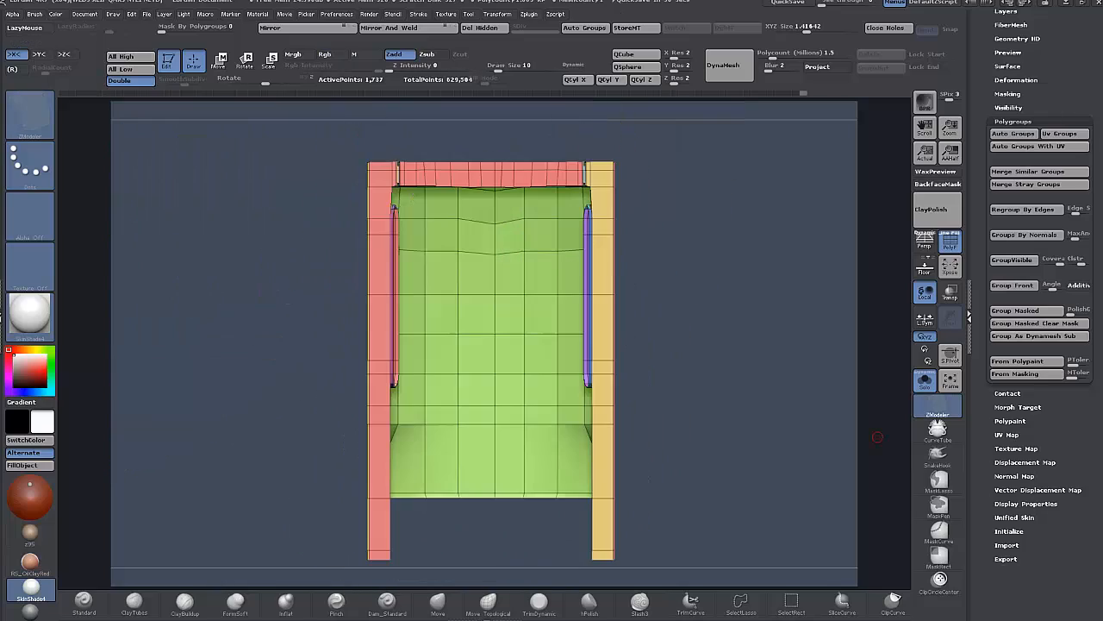
{"action": "key", "text": "ctrl+z"}
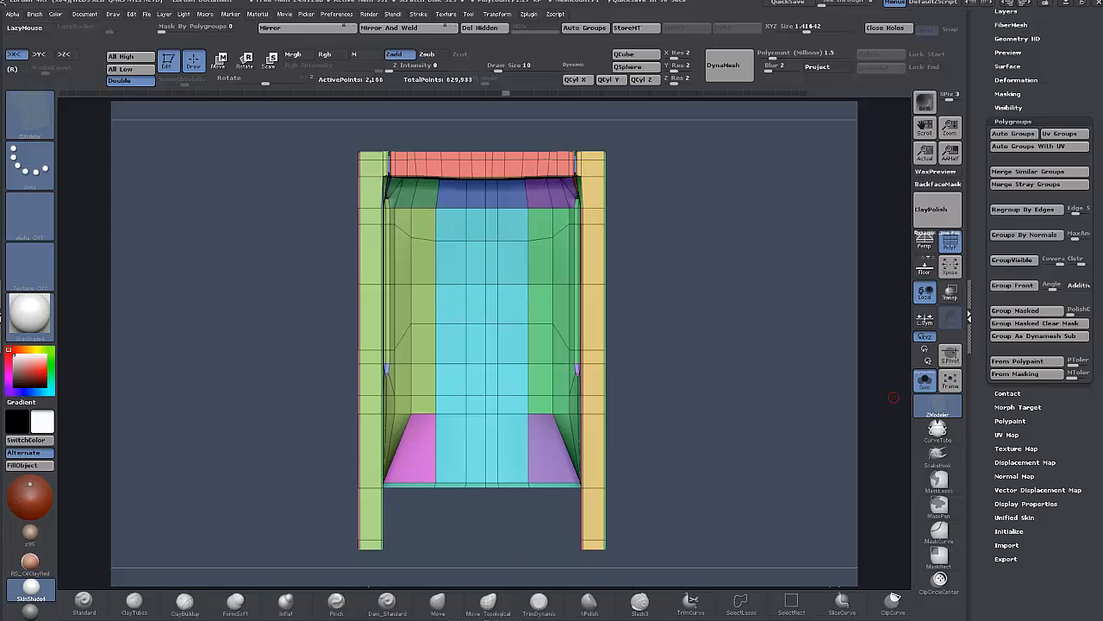
{"action": "key", "text": "ctrl+shift+z"}
{"action": "key", "text": "ctrl+z"}
- Set the maximum angle tolerance to 30 and regroup the housing's polygons by normals
{"action": "left_click_drag", "start_coordinate": [693, 367], "coordinate": [711, 390]}
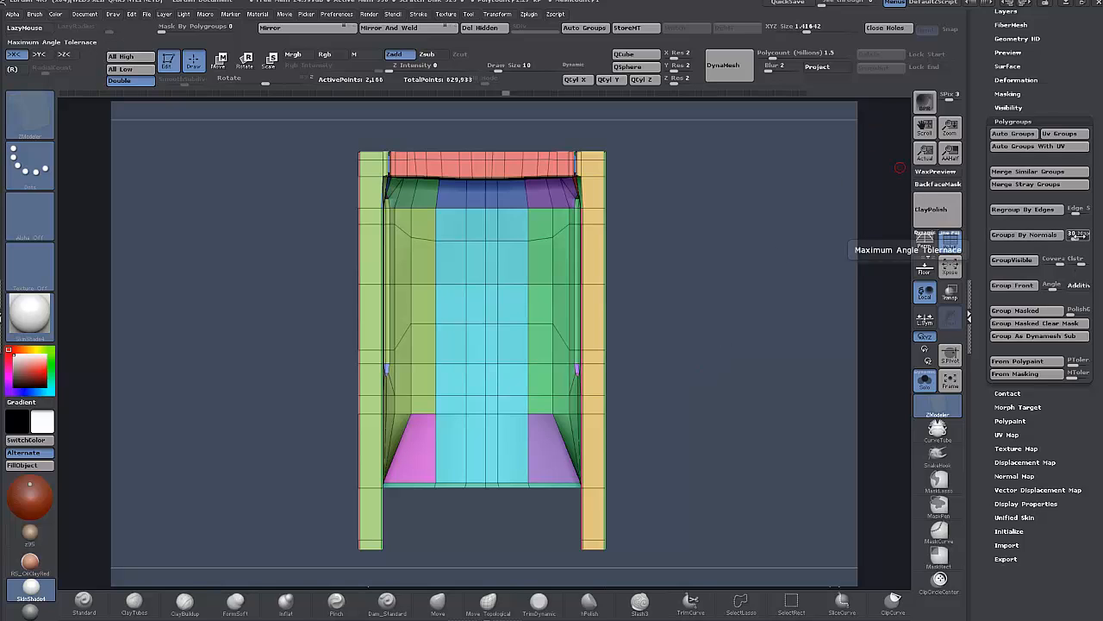
{"action": "left_click", "coordinate": [1032, 235]}
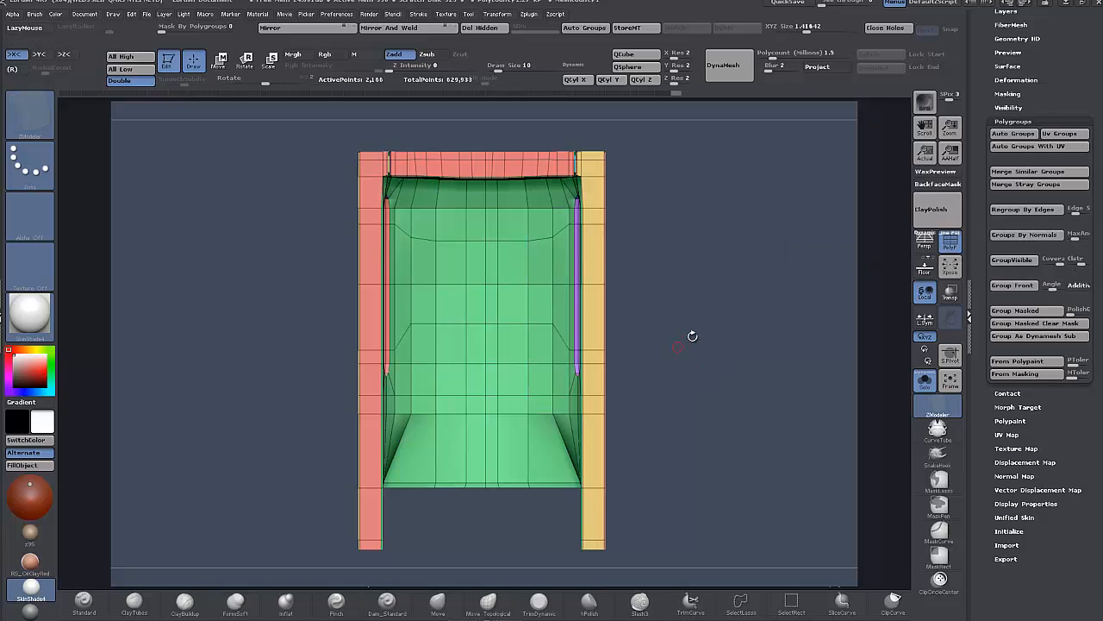
- Hide the polygroup covering the housing's inner walls and floor, and delete the hidden polygons
{"action": "left_click_drag", "start_coordinate": [692, 336], "coordinate": [701, 307]}
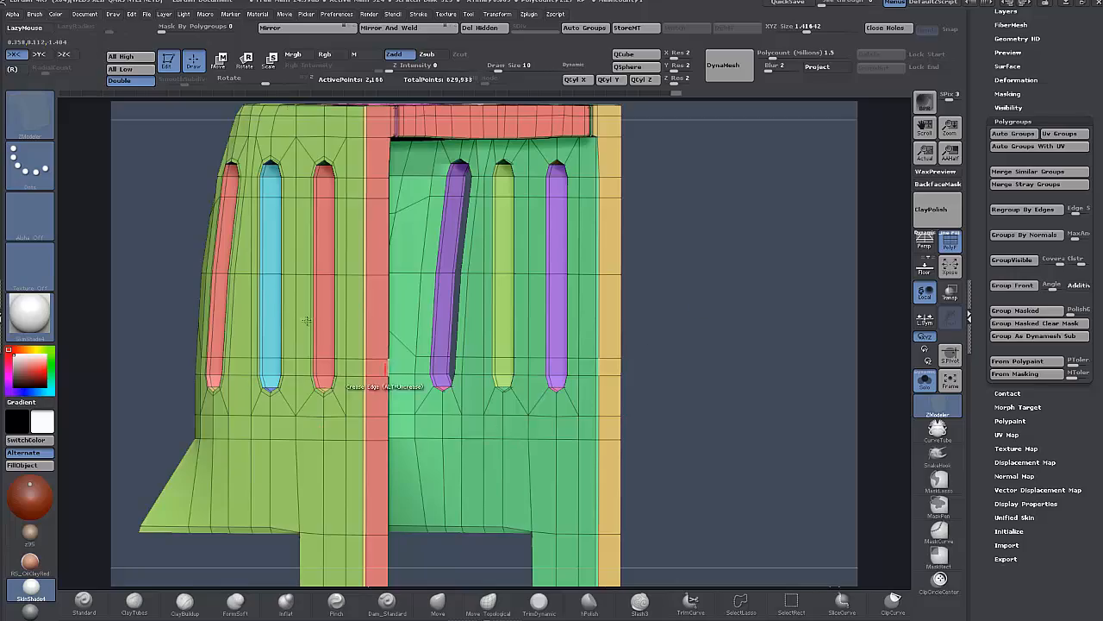
{"action": "left_click_drag", "start_coordinate": [879, 323], "coordinate": [745, 337]}
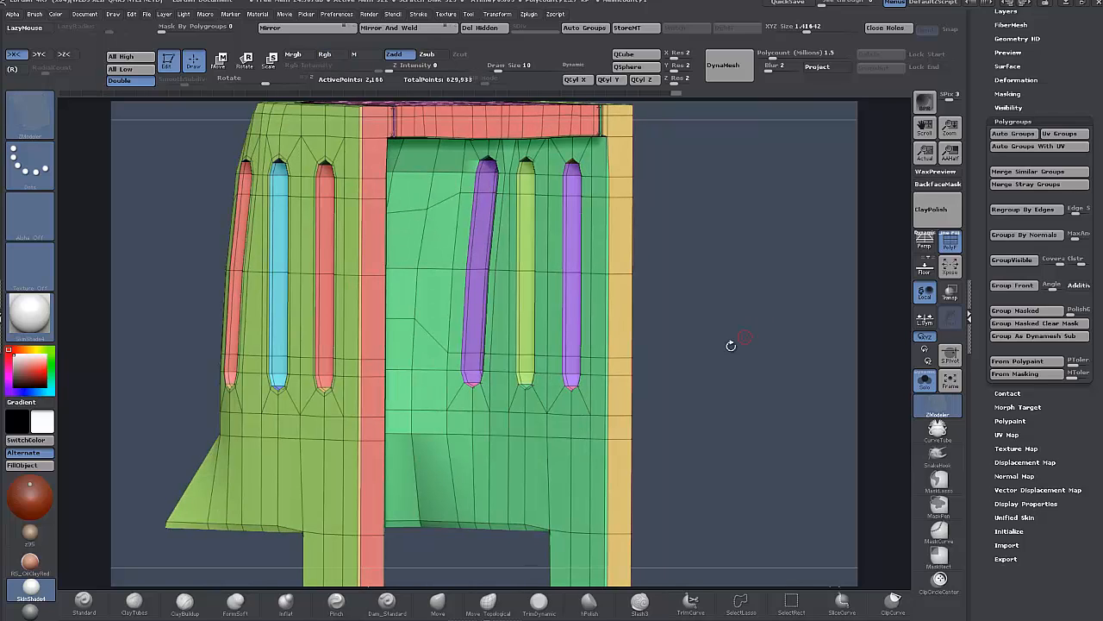
{"action": "key", "text": "ctrl+shift"}
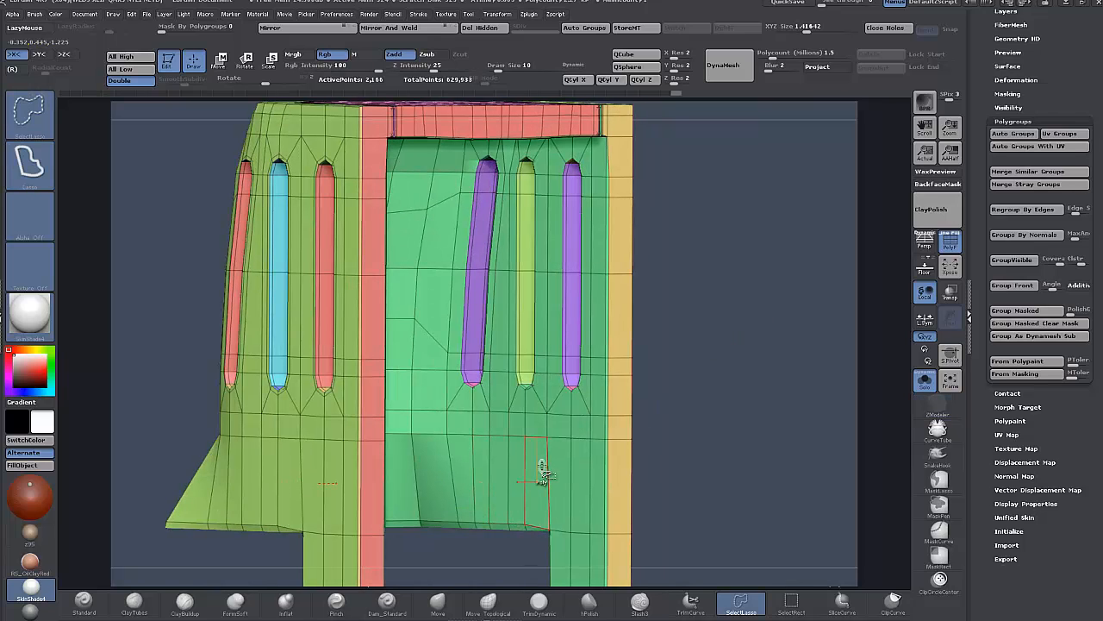
{"action": "left_click", "coordinate": [541, 469], "text": "ctrl+shift"}
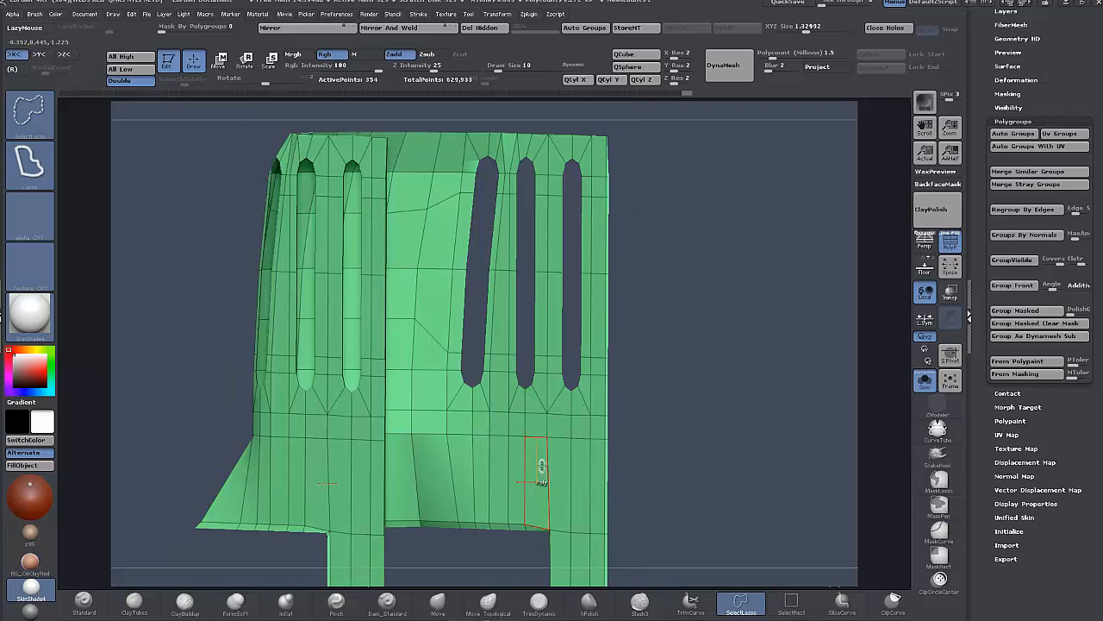
{"action": "left_click", "coordinate": [542, 465], "text": "ctrl+shift"}
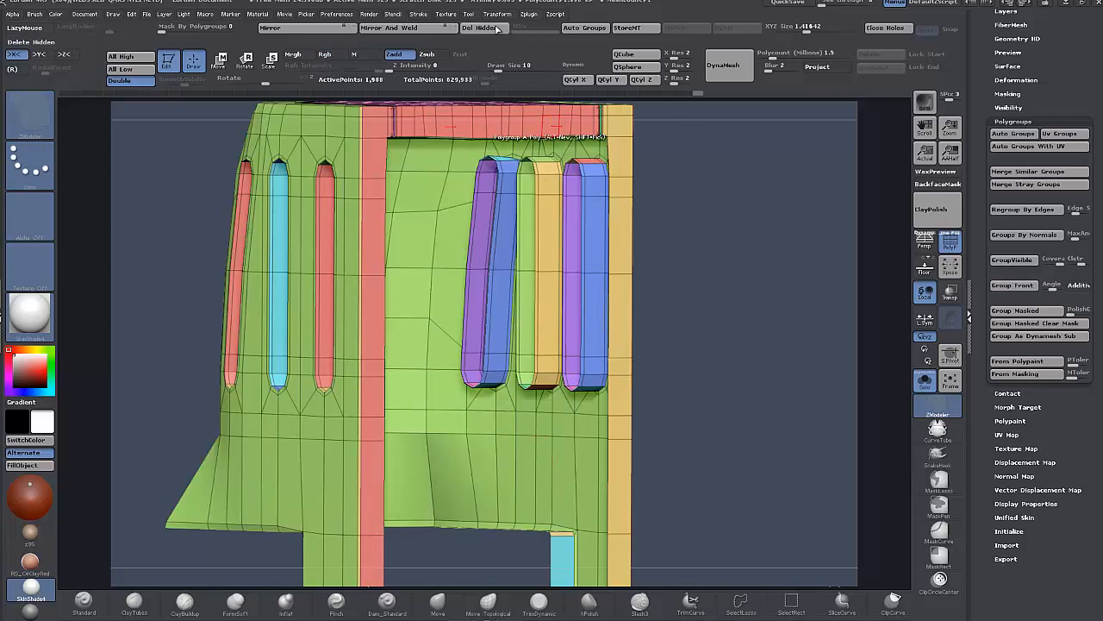
- Hide the polygroup on the inner face of the front panel and delete the hidden polygons
{"action": "left_click_drag", "start_coordinate": [715, 258], "coordinate": [741, 377]}
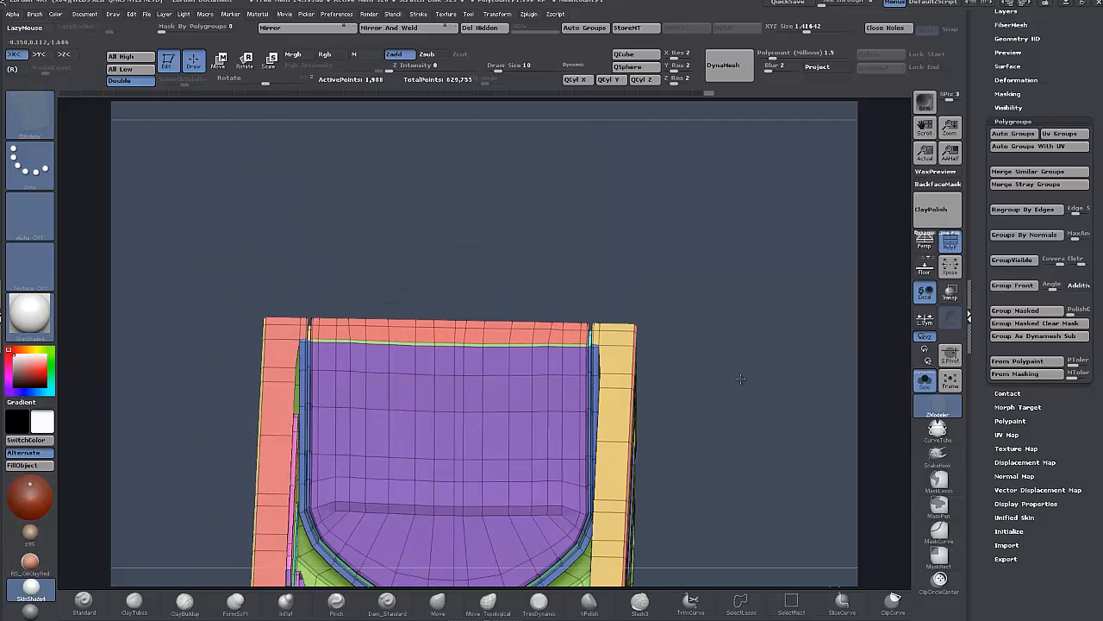
{"action": "left_click", "coordinate": [489, 396], "text": "ctrl+shift"}
{"action": "left_click", "coordinate": [489, 396], "text": "ctrl+shift"}
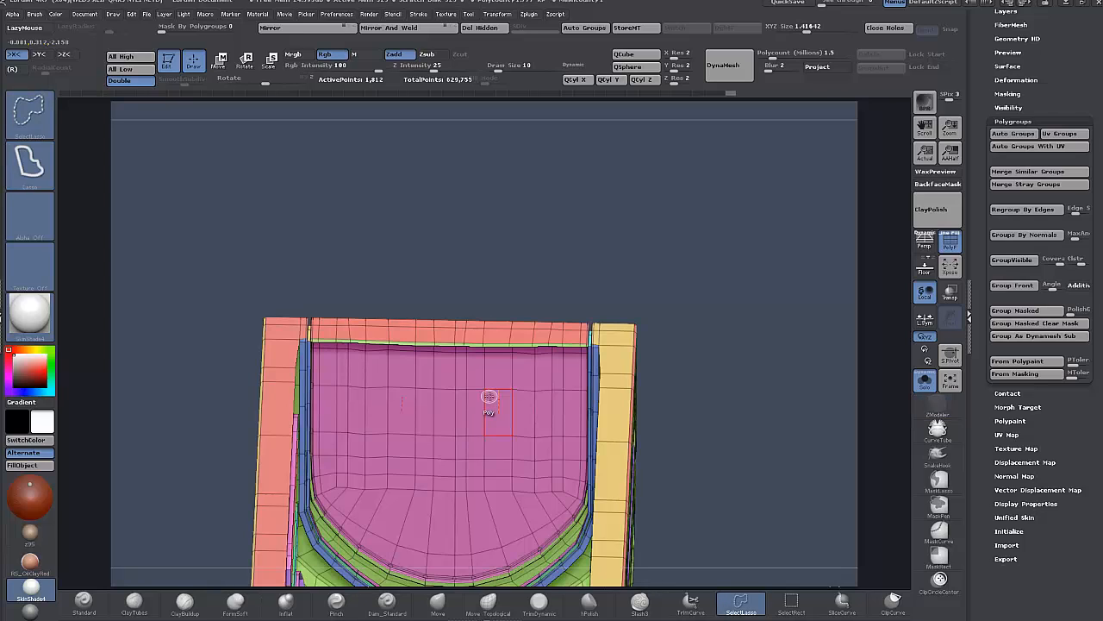
{"action": "left_click", "coordinate": [480, 28]}
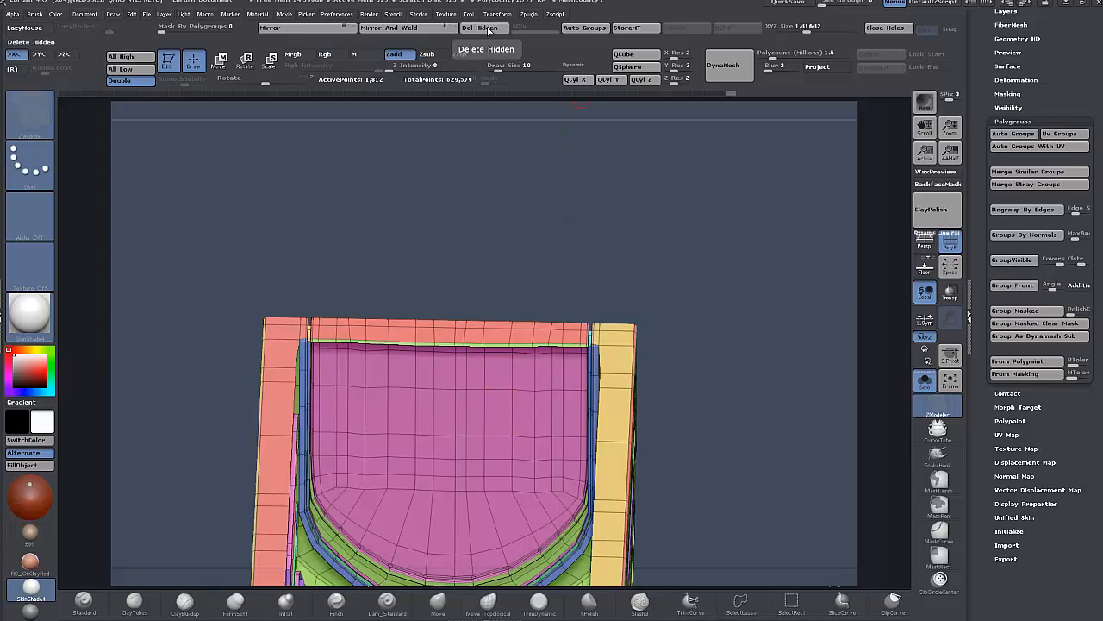
- Try hiding the side wall's rim, the front panel's rim and the panel polygroups around the housing's inner corner
{"action": "left_click_drag", "start_coordinate": [735, 443], "coordinate": [456, 576]}
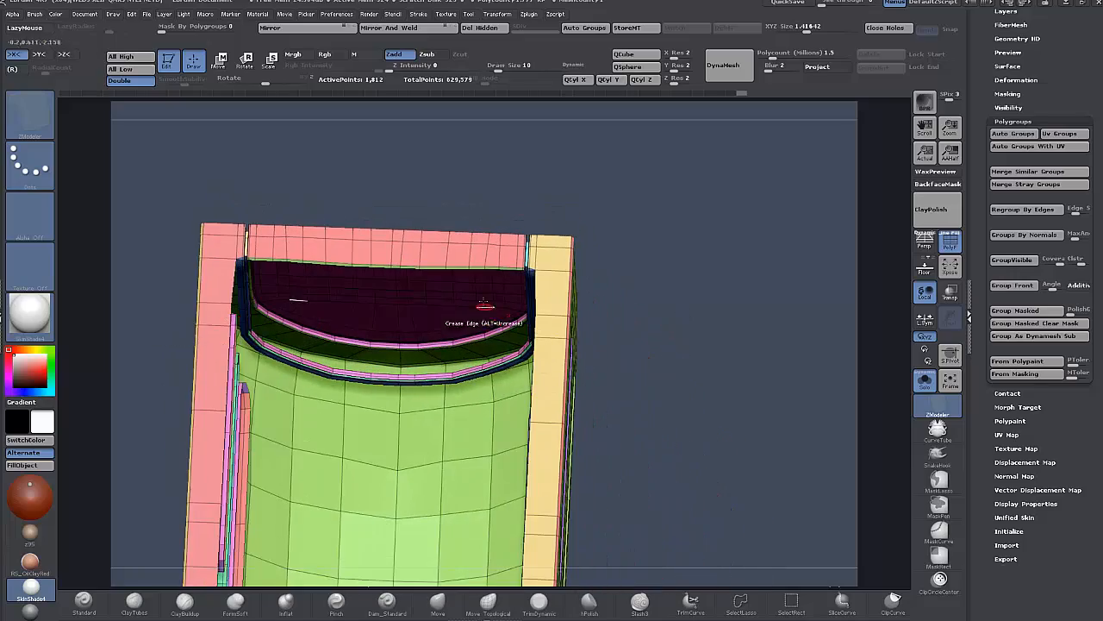
{"action": "left_click_drag", "start_coordinate": [683, 310], "coordinate": [690, 362]}
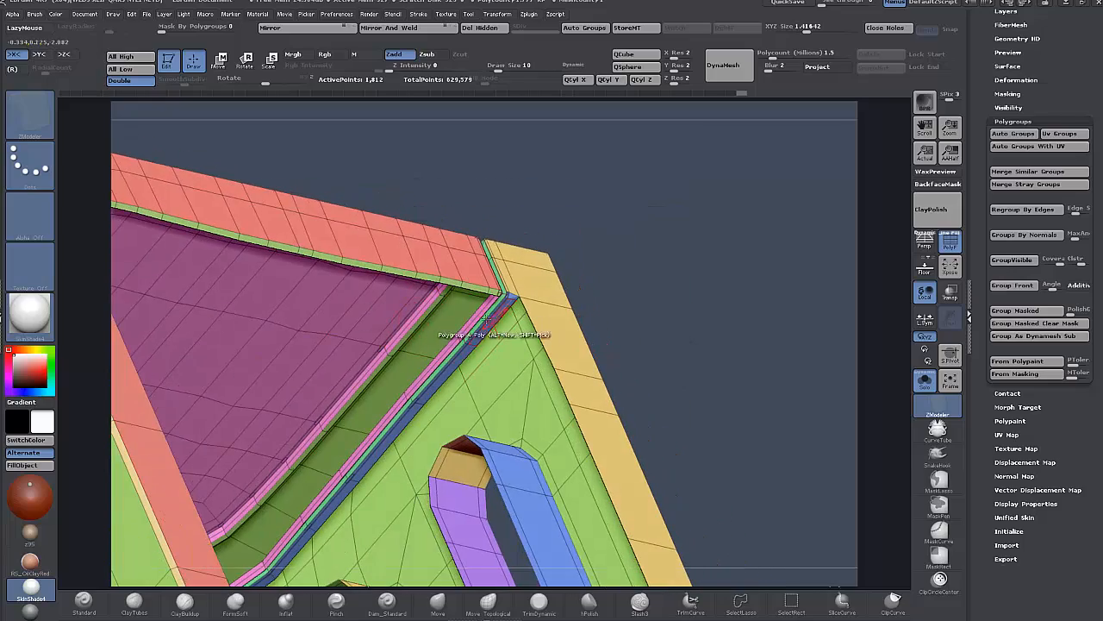
{"action": "left_click_drag", "start_coordinate": [690, 294], "coordinate": [724, 265]}
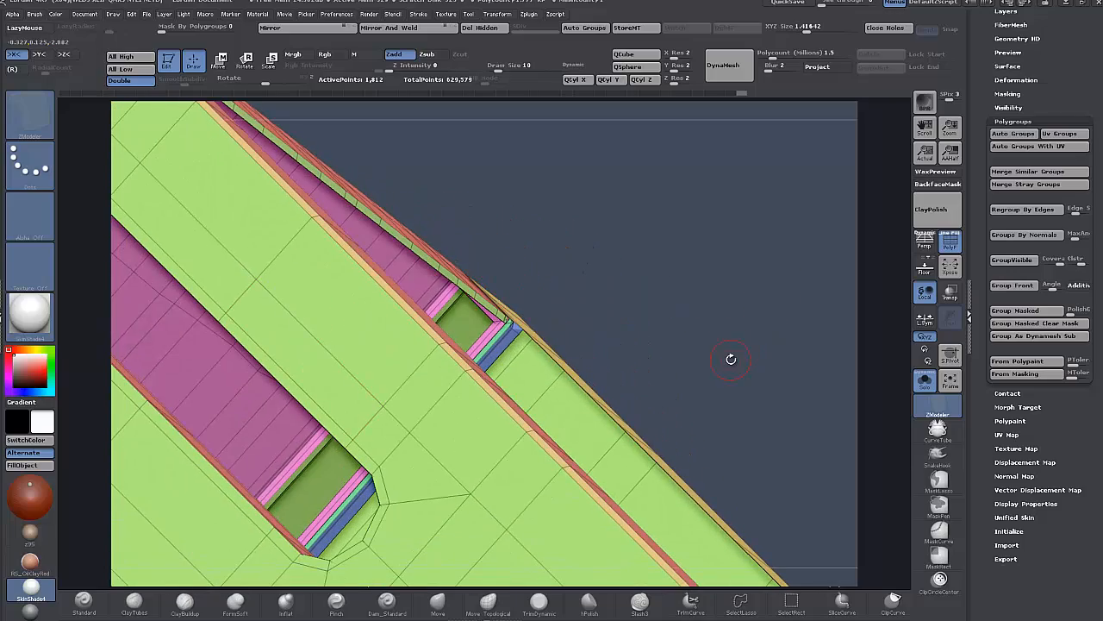
{"action": "left_click_drag", "start_coordinate": [726, 361], "coordinate": [679, 312]}
{"action": "left_click", "coordinate": [414, 320], "text": "ctrl+alt+shift"}
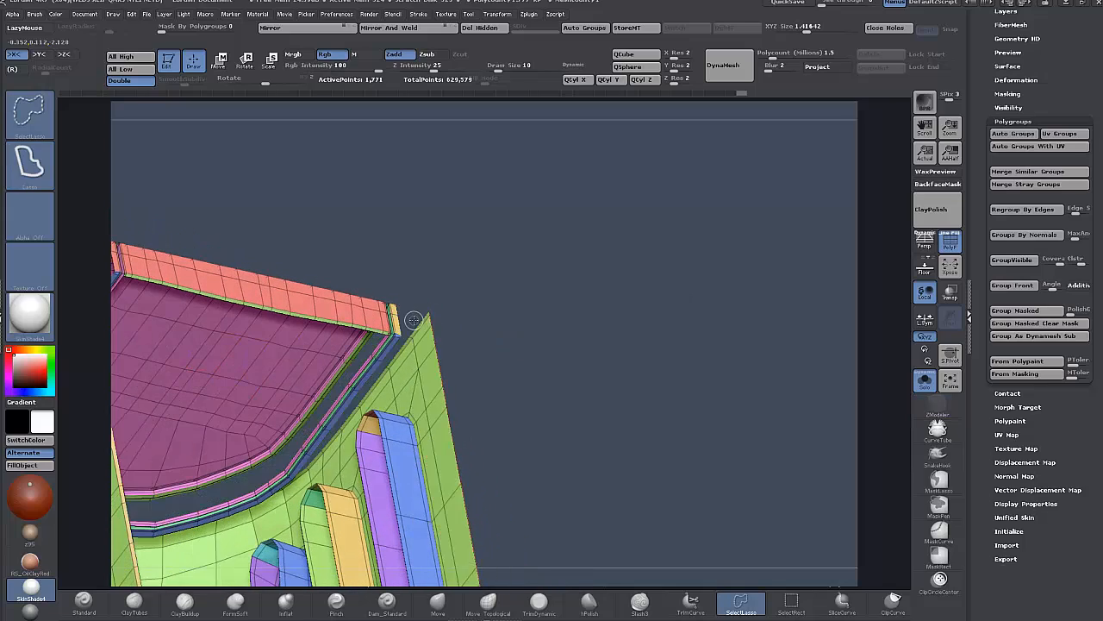
{"action": "left_click", "coordinate": [338, 309], "text": "ctrl+shift"}
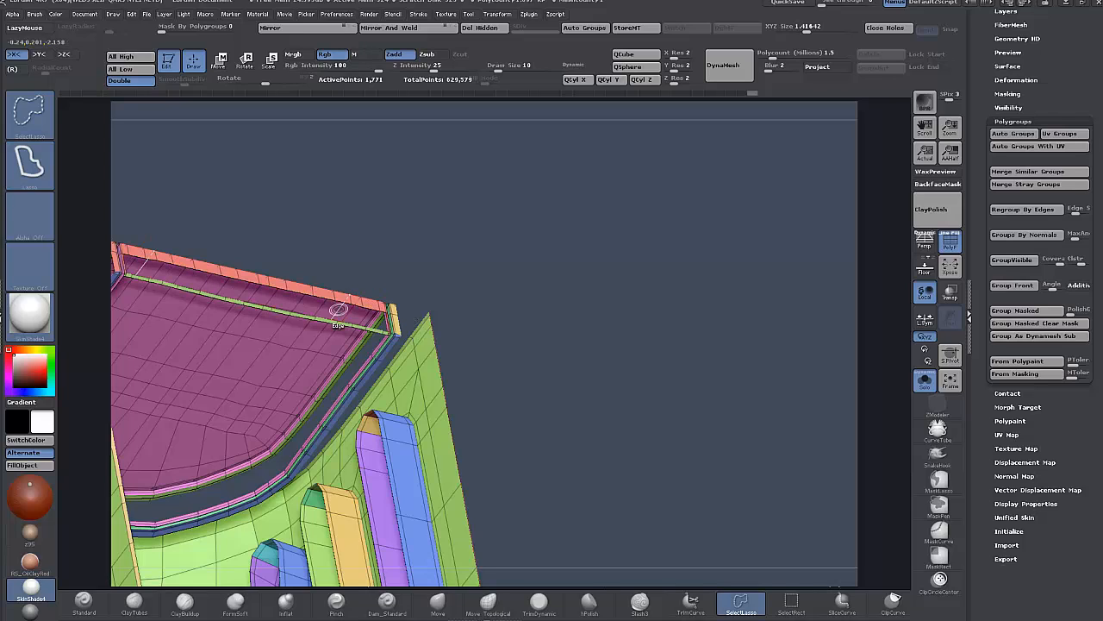
{"action": "left_click", "coordinate": [354, 300], "text": "ctrl+alt+shift"}
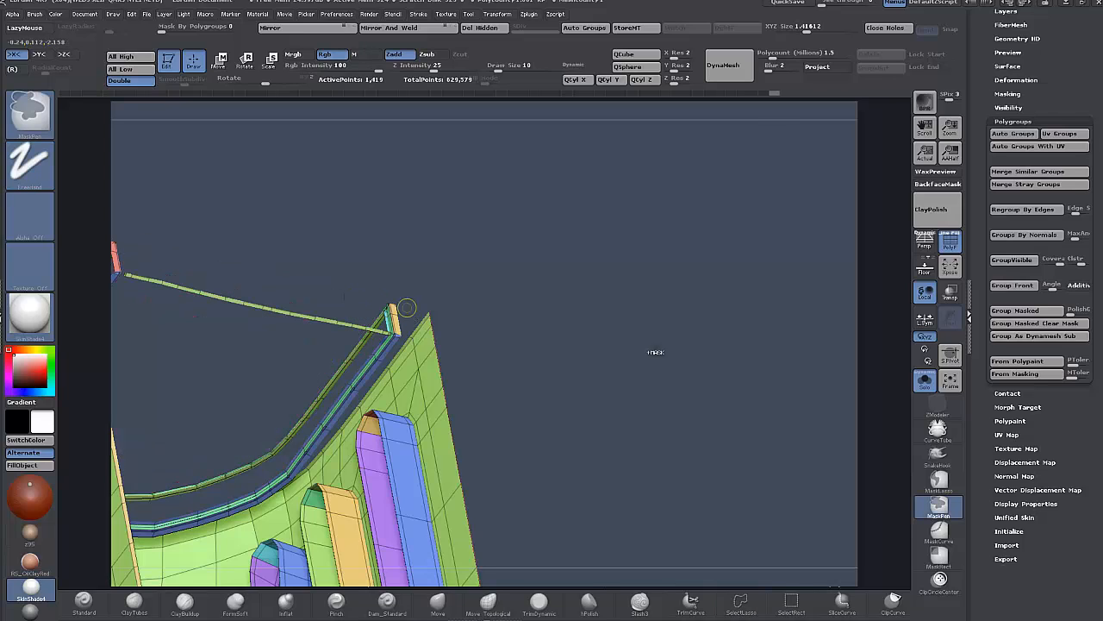
{"action": "left_click", "coordinate": [567, 351], "text": "ctrl+shift"}
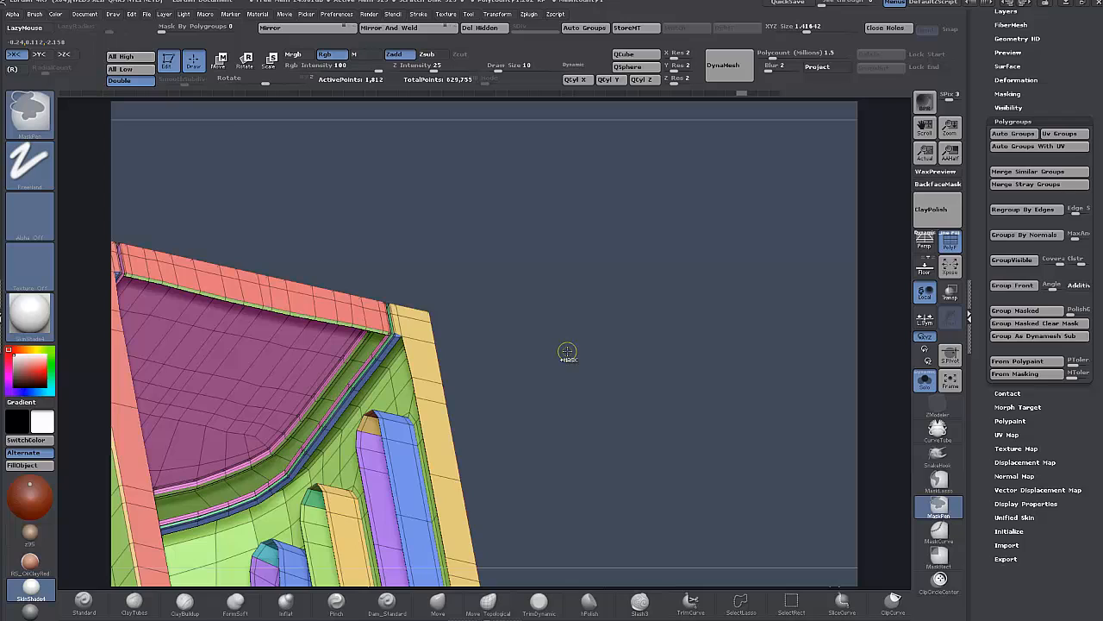
- Undo back to the isolated inner panel polygroup, invert the visibility and delete the hidden panel face again
{"action": "key", "text": "ctrl+z"}
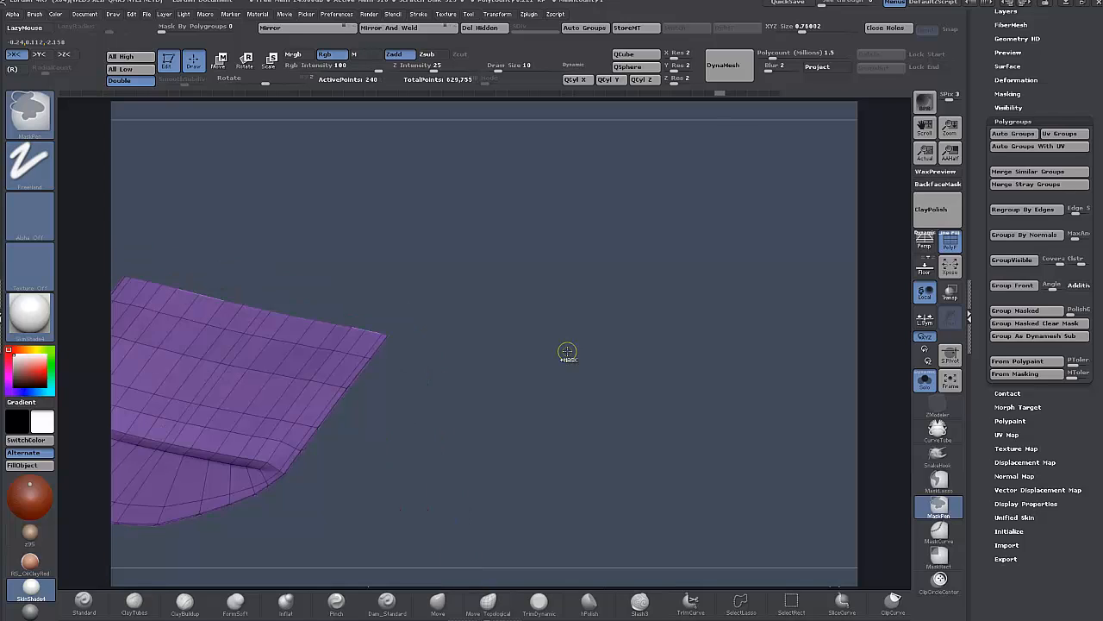
{"action": "key", "text": "ctrl+shift"}
{"action": "left_click", "coordinate": [568, 351], "text": "ctrl+shift"}
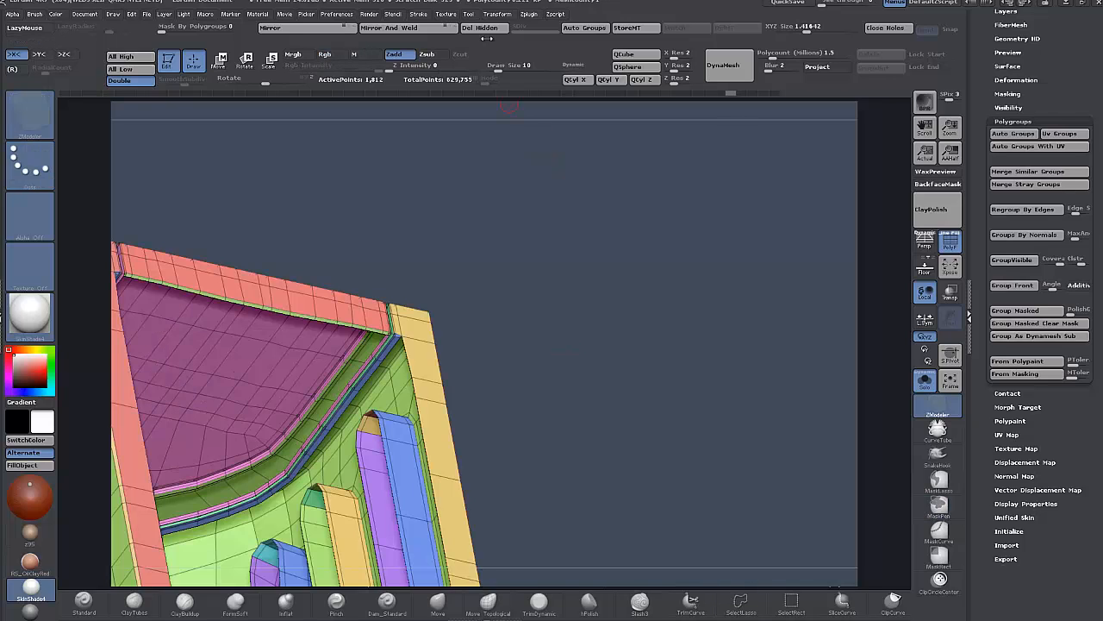
{"action": "left_click", "coordinate": [487, 31]}
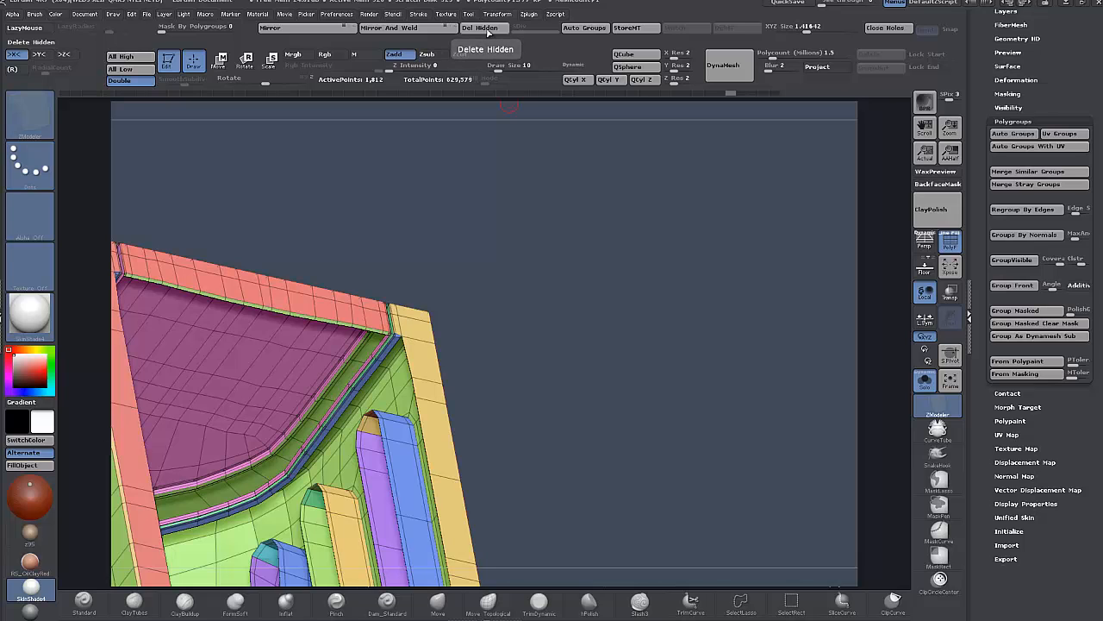
- Hide the rim polygroups, the thin strip under the front rim and the green housing walls, keeping the front panel and its groove strips visible
{"action": "left_click_drag", "start_coordinate": [589, 345], "coordinate": [611, 405], "text": "alt"}
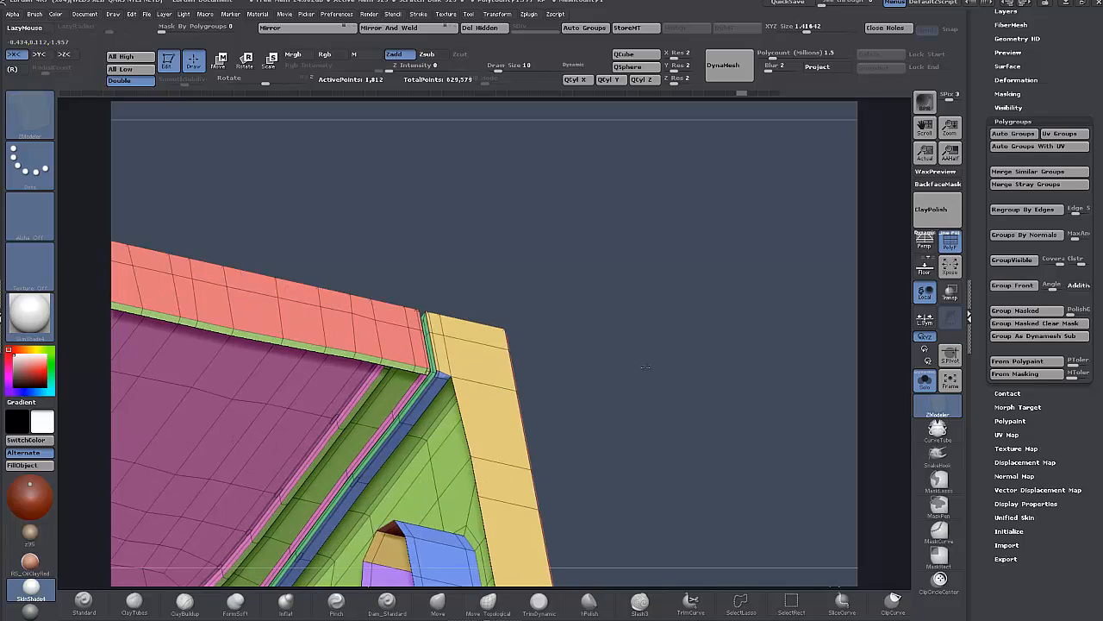
{"action": "left_click", "coordinate": [329, 326], "text": "ctrl+shift"}
{"action": "left_click", "coordinate": [330, 327], "text": "ctrl+shift"}
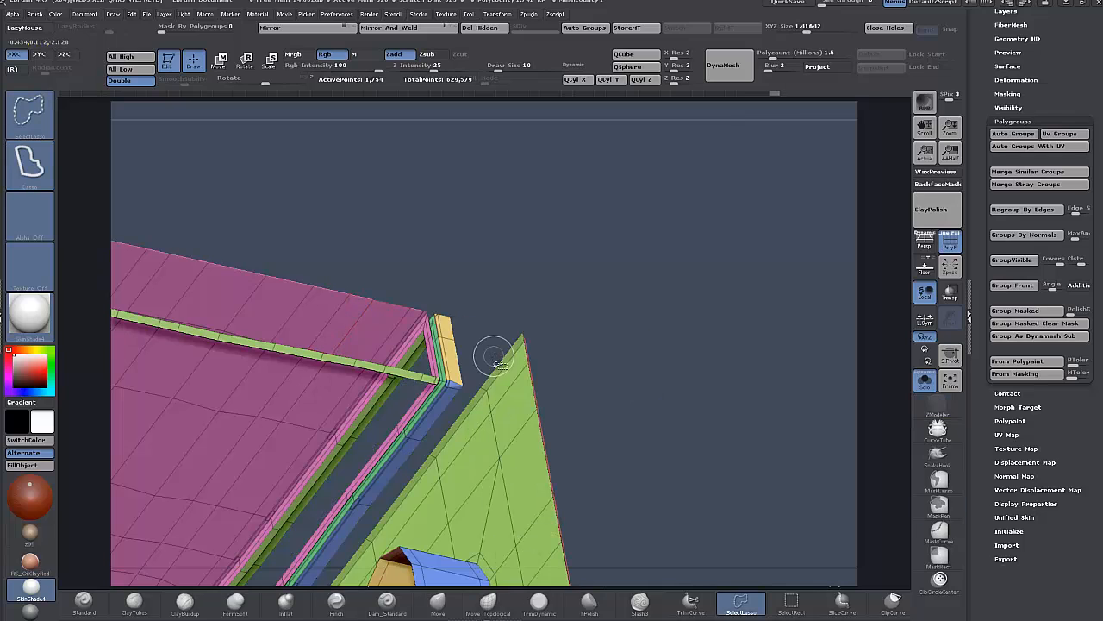
{"action": "left_click", "coordinate": [330, 364], "text": "ctrl+alt+shift"}
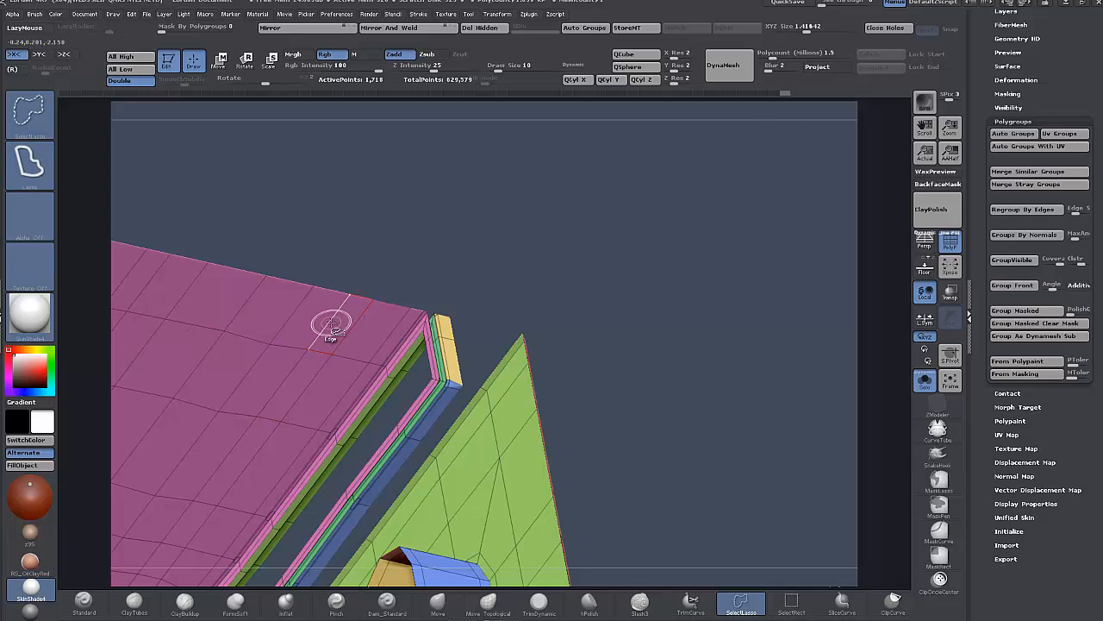
{"action": "left_click", "coordinate": [331, 322], "text": "ctrl+alt+shift"}
{"action": "left_click", "coordinate": [513, 451], "text": "ctrl+alt+shift"}
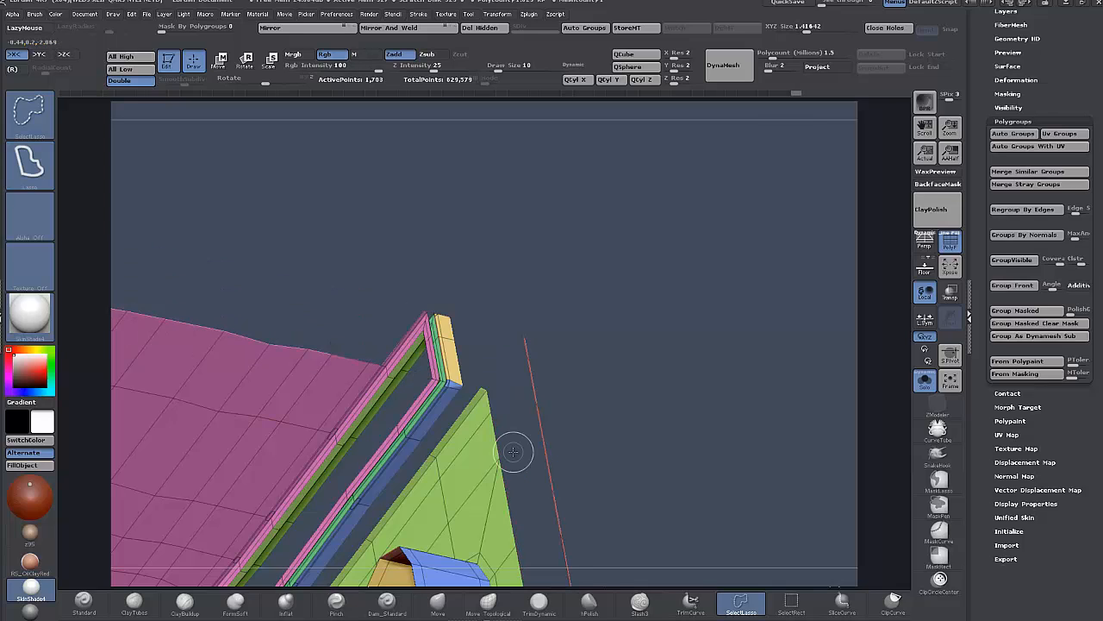
{"action": "left_click", "coordinate": [472, 455], "text": "ctrl+alt+shift"}
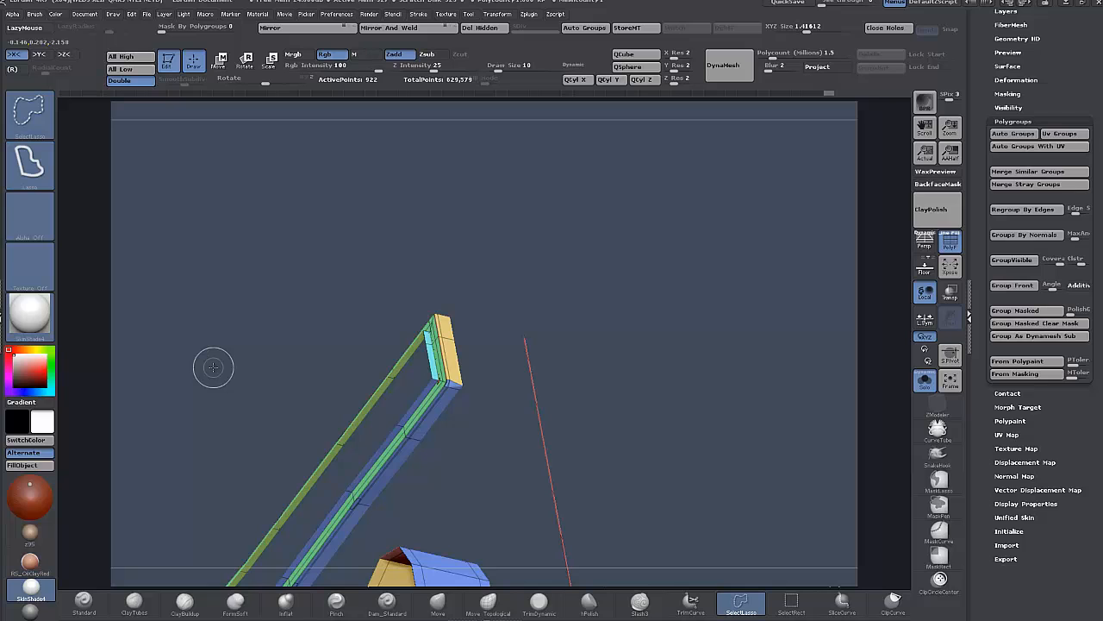
{"action": "left_click", "coordinate": [213, 367], "text": "ctrl+shift"}
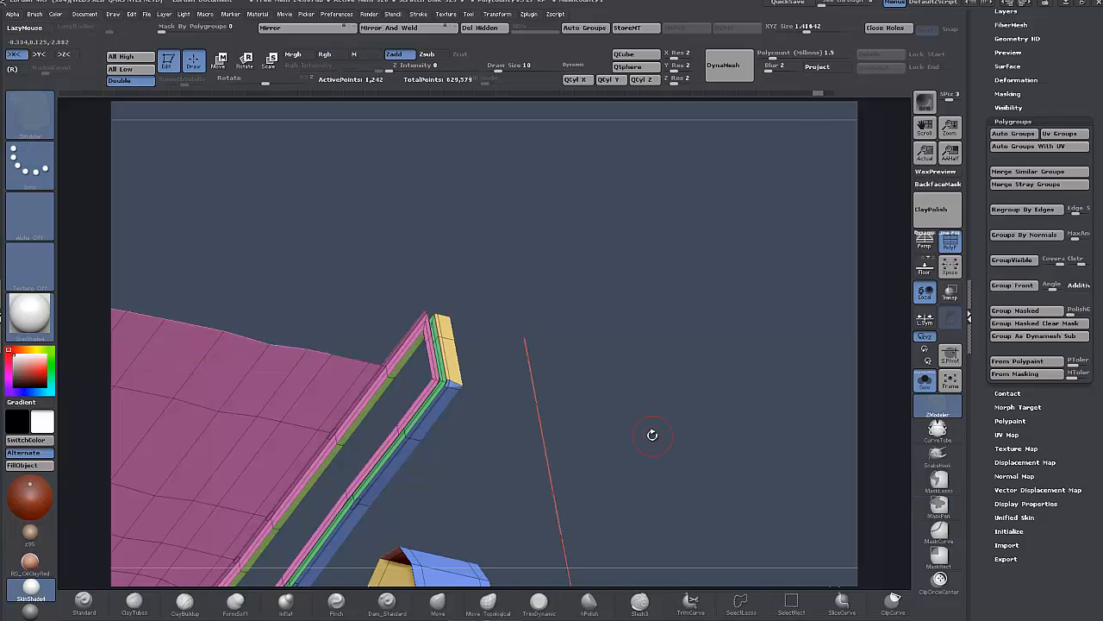
- Try hiding the inner U-shaped strip of the front panel's groove with a lasso selection in a straight side view
{"action": "mouse_move", "coordinate": [653, 436]}
{"action": "left_mouse_down"}
{"action": "mouse_move", "coordinate": [675, 352]}
{"action": "mouse_move", "coordinate": [675, 380]}
{"action": "mouse_move", "coordinate": [679, 360]}
{"action": "mouse_move", "coordinate": [683, 368]}
{"action": "left_mouse_up"}
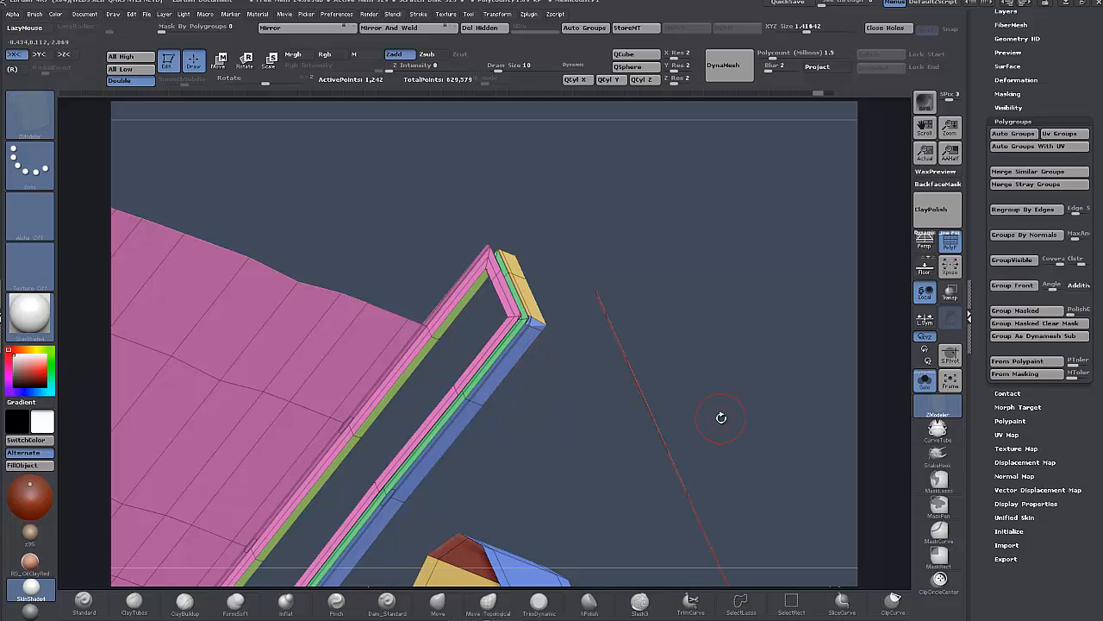
{"action": "left_click_drag", "start_coordinate": [739, 449], "coordinate": [706, 423]}
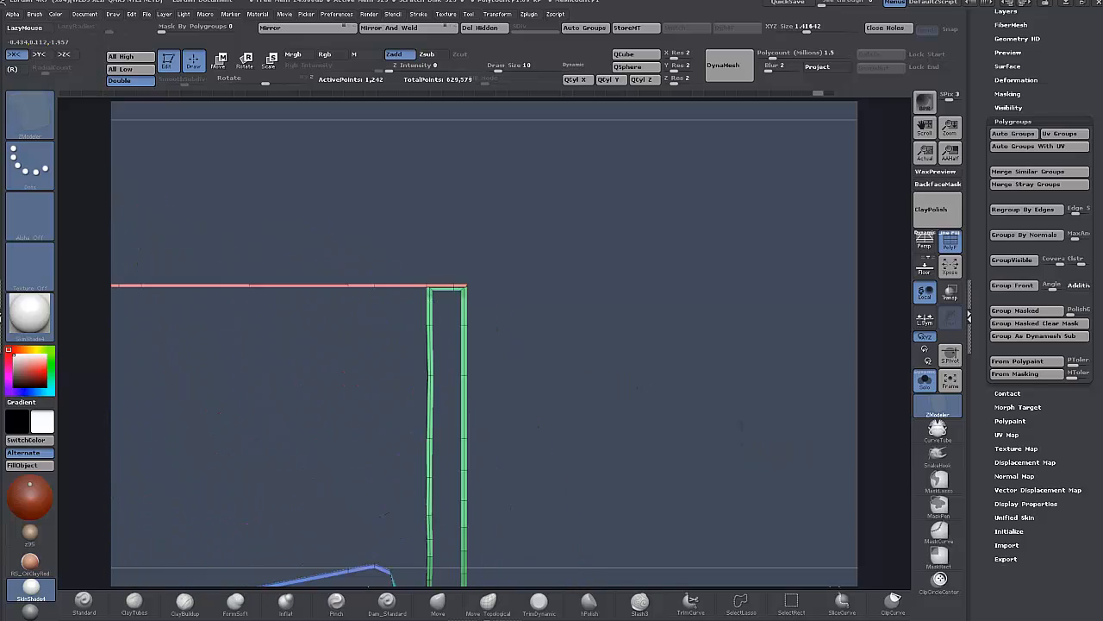
{"action": "left_click_drag", "start_coordinate": [645, 468], "coordinate": [680, 344]}
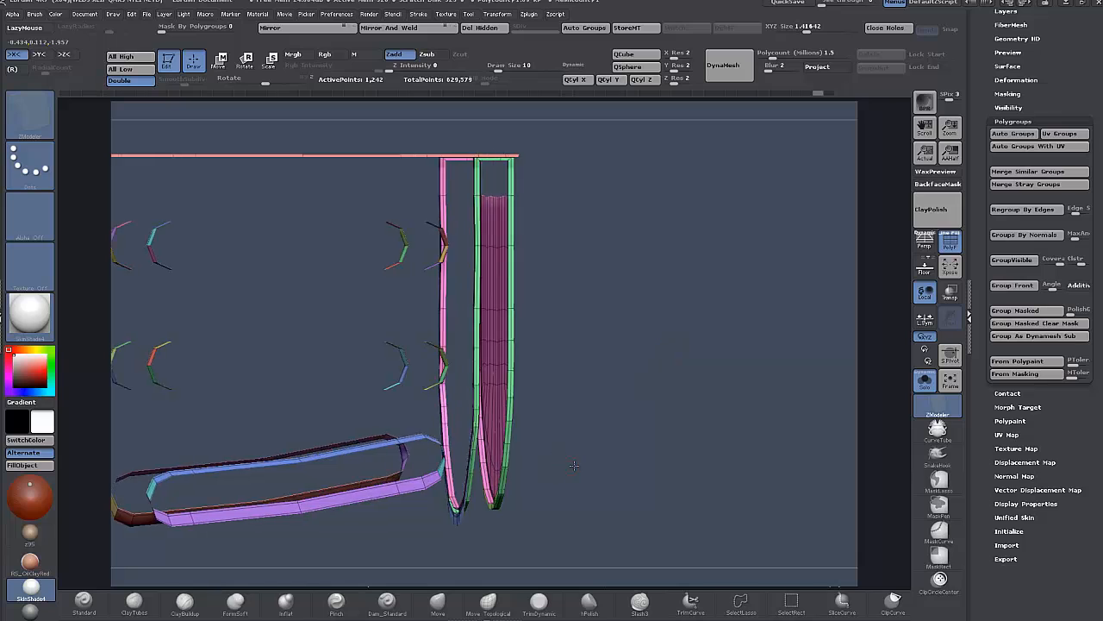
{"action": "key", "text": "ctrl+shift"}
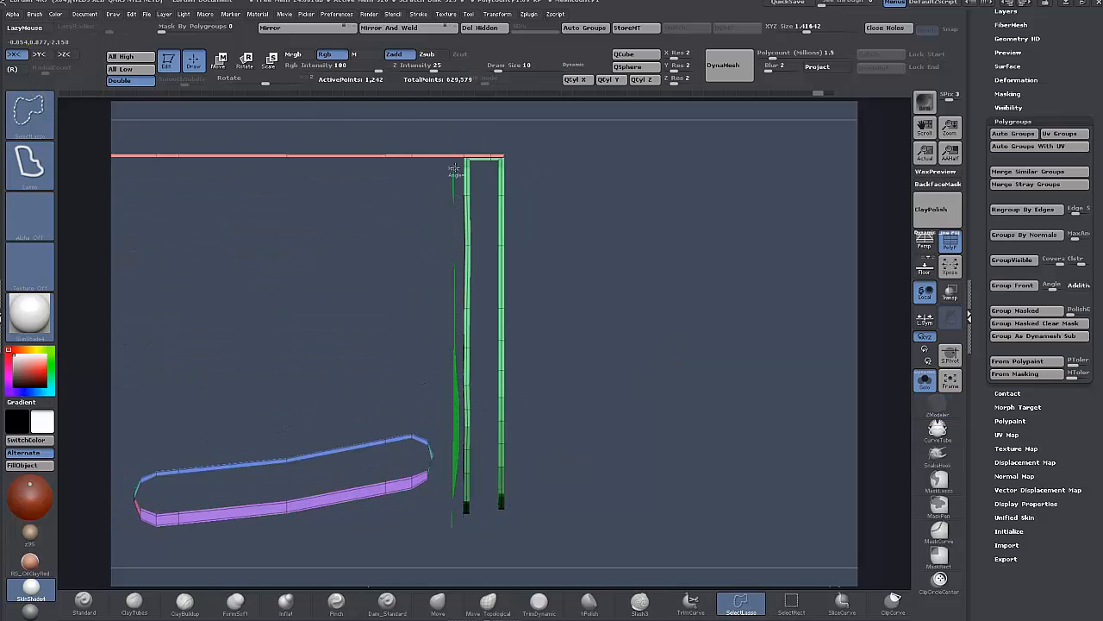
{"action": "mouse_move", "coordinate": [455, 170]}
{"action": "left_mouse_down"}
{"action": "mouse_move", "coordinate": [455, 509]}
{"action": "mouse_move", "coordinate": [479, 175]}
{"action": "left_mouse_up"}
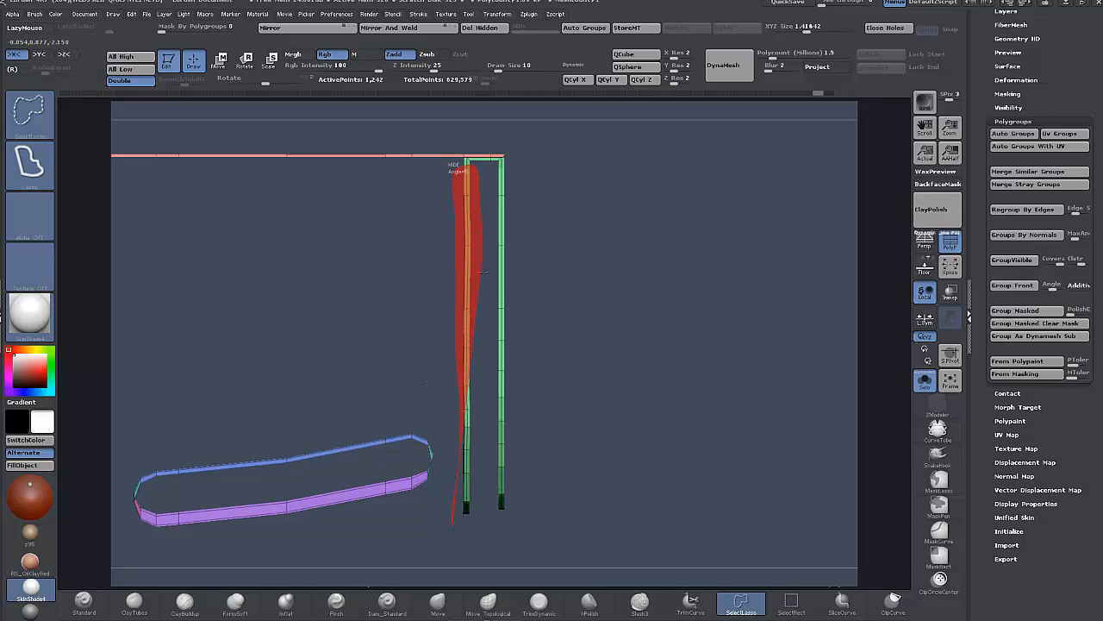
{"action": "left_click_drag", "start_coordinate": [445, 549], "coordinate": [445, 547]}
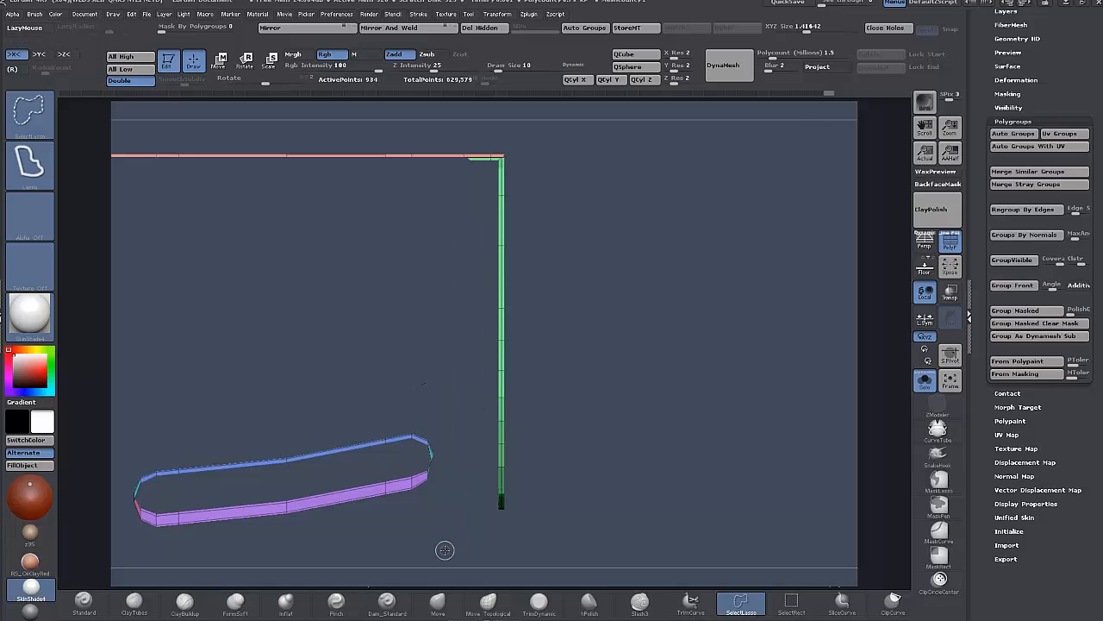
{"action": "mouse_move", "coordinate": [623, 389]}
{"action": "left_mouse_down"}
{"action": "mouse_move", "coordinate": [641, 397]}
{"action": "mouse_move", "coordinate": [636, 382]}
{"action": "left_mouse_up"}
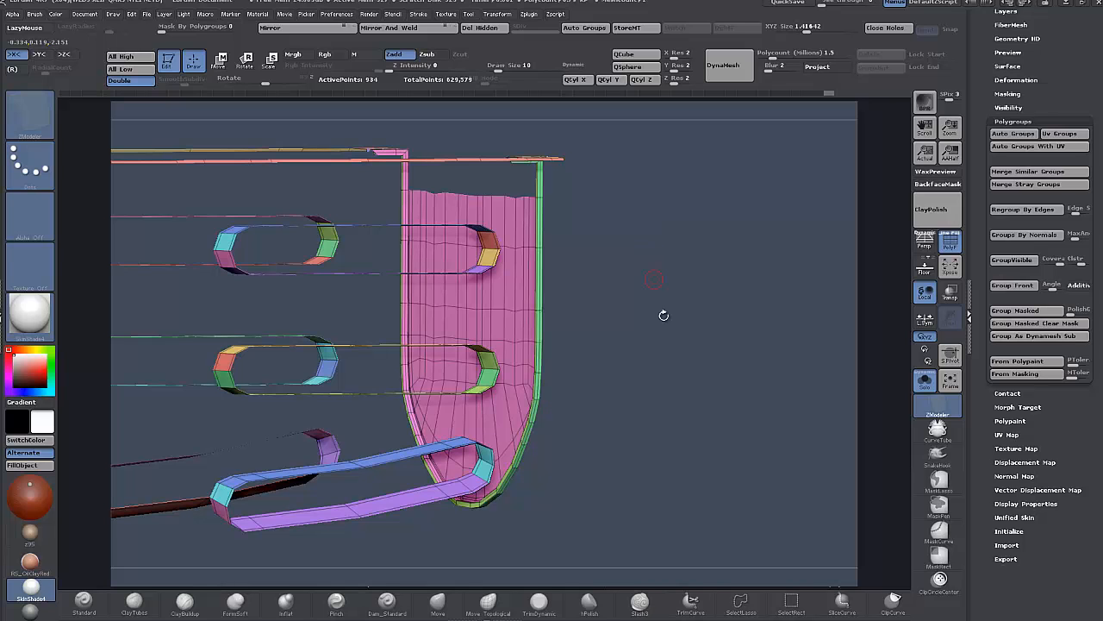
{"action": "left_click_drag", "start_coordinate": [663, 314], "coordinate": [640, 361]}
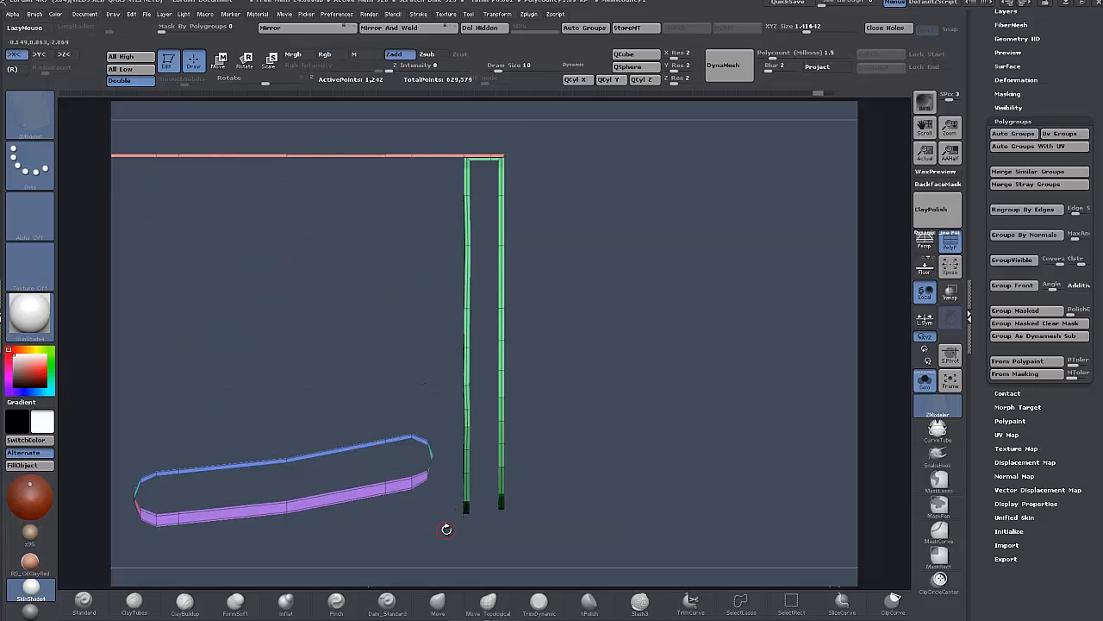
- Isolate the groove's inner U-shaped strip with a lasso selection, invert the visibility and delete the hidden strip
{"action": "key", "text": "ctrl+shift"}
{"action": "mouse_move", "coordinate": [449, 516]}
{"action": "left_mouse_down"}
{"action": "mouse_move", "coordinate": [455, 168]}
{"action": "mouse_move", "coordinate": [483, 259]}
{"action": "mouse_move", "coordinate": [470, 538]}
{"action": "mouse_move", "coordinate": [478, 542]}
{"action": "mouse_move", "coordinate": [548, 424]}
{"action": "mouse_move", "coordinate": [567, 434]}
{"action": "mouse_move", "coordinate": [584, 343]}
{"action": "mouse_move", "coordinate": [583, 469]}
{"action": "mouse_move", "coordinate": [579, 387]}
{"action": "left_mouse_up"}
{"action": "key", "text": "ctrl+shift"}
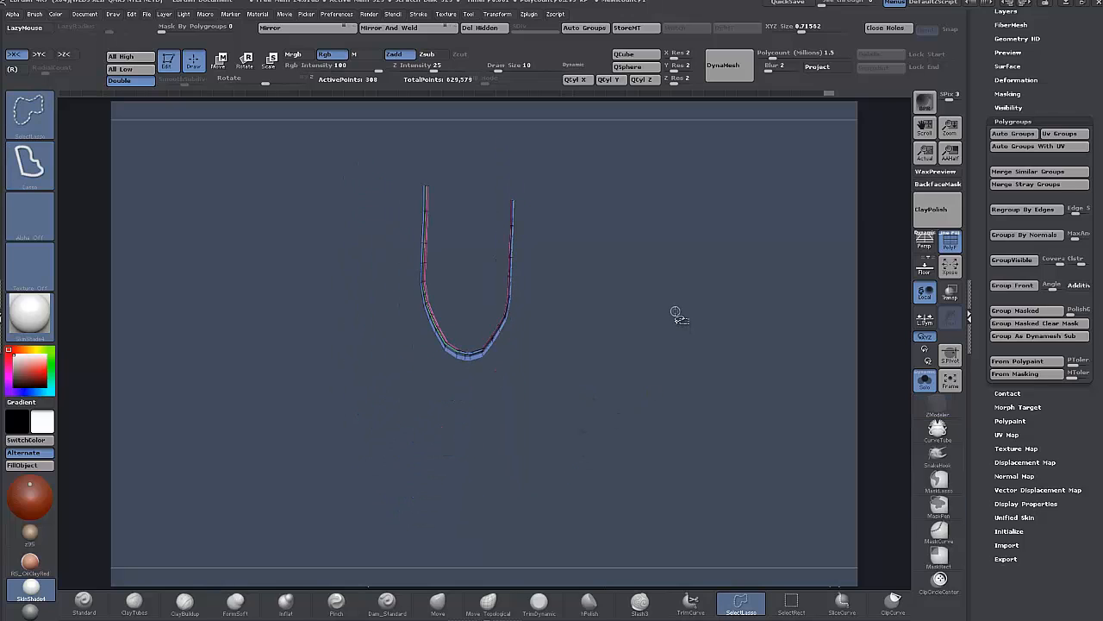
{"action": "mouse_move", "coordinate": [716, 317]}
{"action": "left_mouse_down", "text": "ctrl+shift"}
{"action": "mouse_move", "coordinate": [660, 393]}
{"action": "mouse_move", "coordinate": [669, 349]}
{"action": "mouse_move", "coordinate": [672, 404]}
{"action": "mouse_move", "coordinate": [686, 376]}
{"action": "mouse_move", "coordinate": [706, 420]}
{"action": "mouse_move", "coordinate": [717, 401]}
{"action": "left_mouse_up", "text": "ctrl+shift"}
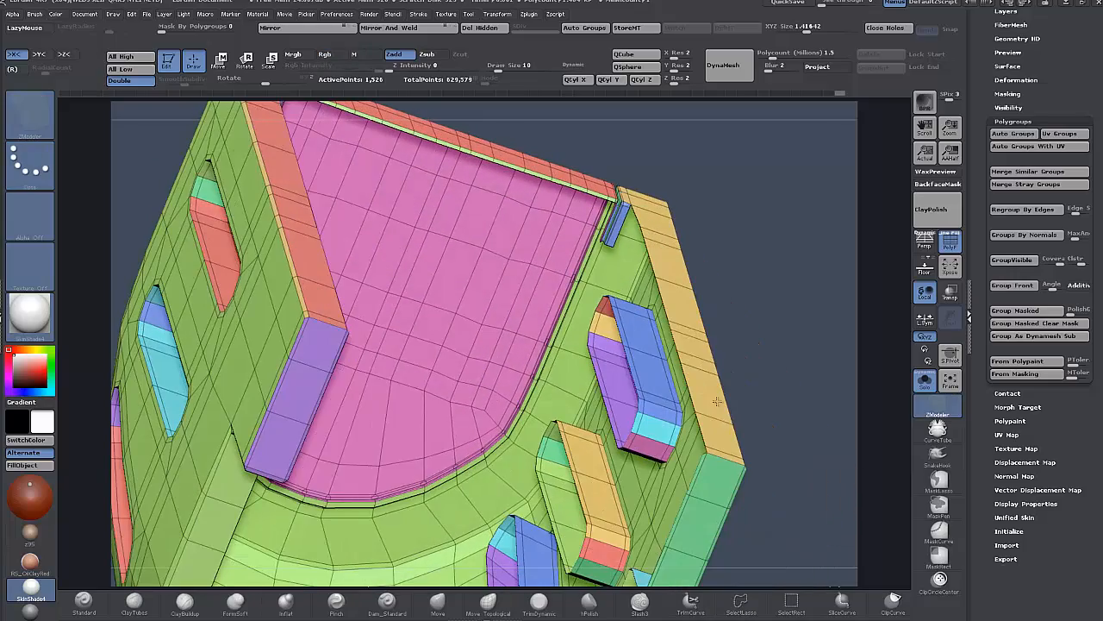
{"action": "left_click", "coordinate": [493, 28]}
- Hide the side wall's rim, the front panel's rim and the green housing walls around the strip left at the inner corner
{"action": "mouse_move", "coordinate": [755, 241]}
{"action": "left_mouse_down"}
{"action": "mouse_move", "coordinate": [735, 271]}
{"action": "mouse_move", "coordinate": [810, 286]}
{"action": "mouse_move", "coordinate": [732, 306]}
{"action": "left_mouse_up"}
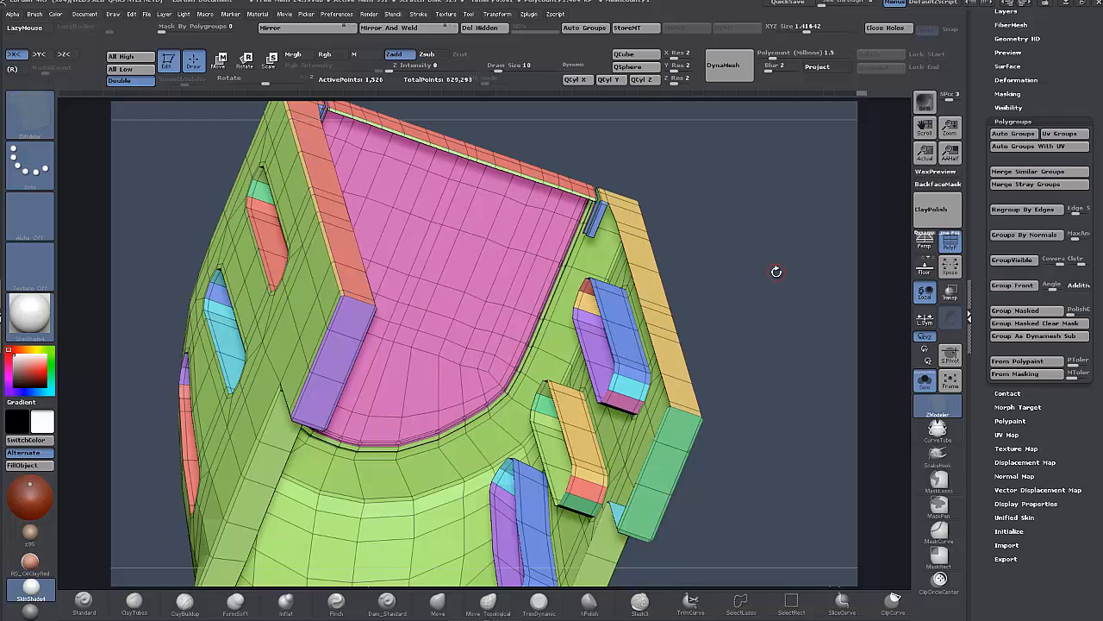
{"action": "mouse_move", "coordinate": [790, 267]}
{"action": "left_mouse_down"}
{"action": "mouse_move", "coordinate": [775, 284]}
{"action": "mouse_move", "coordinate": [759, 276]}
{"action": "mouse_move", "coordinate": [789, 273]}
{"action": "left_mouse_up"}
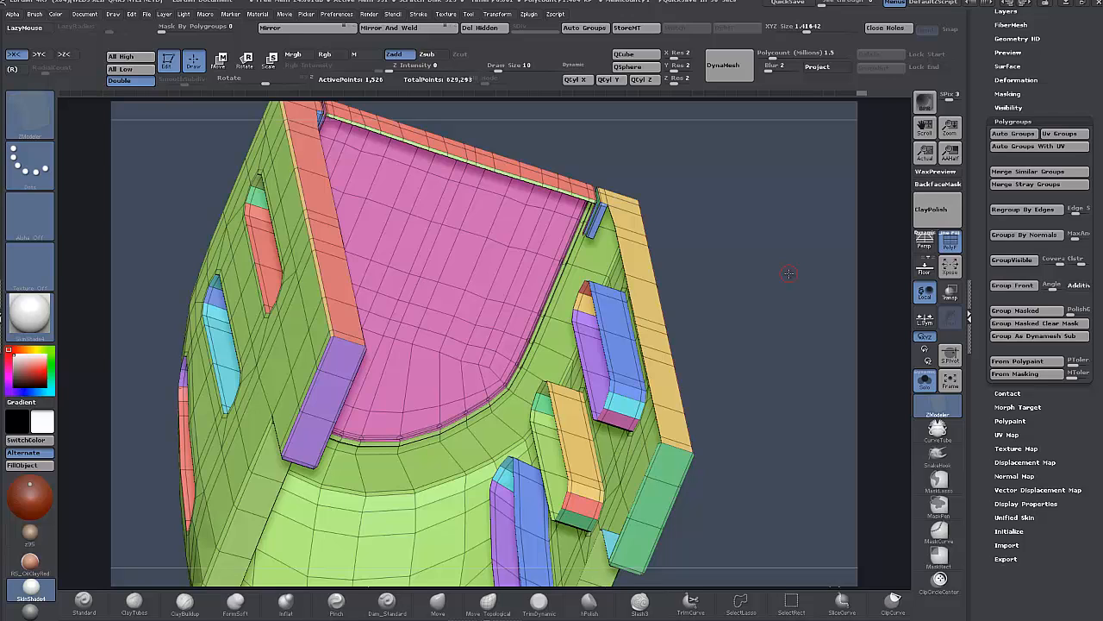
{"action": "left_click_drag", "start_coordinate": [788, 273], "coordinate": [785, 273]}
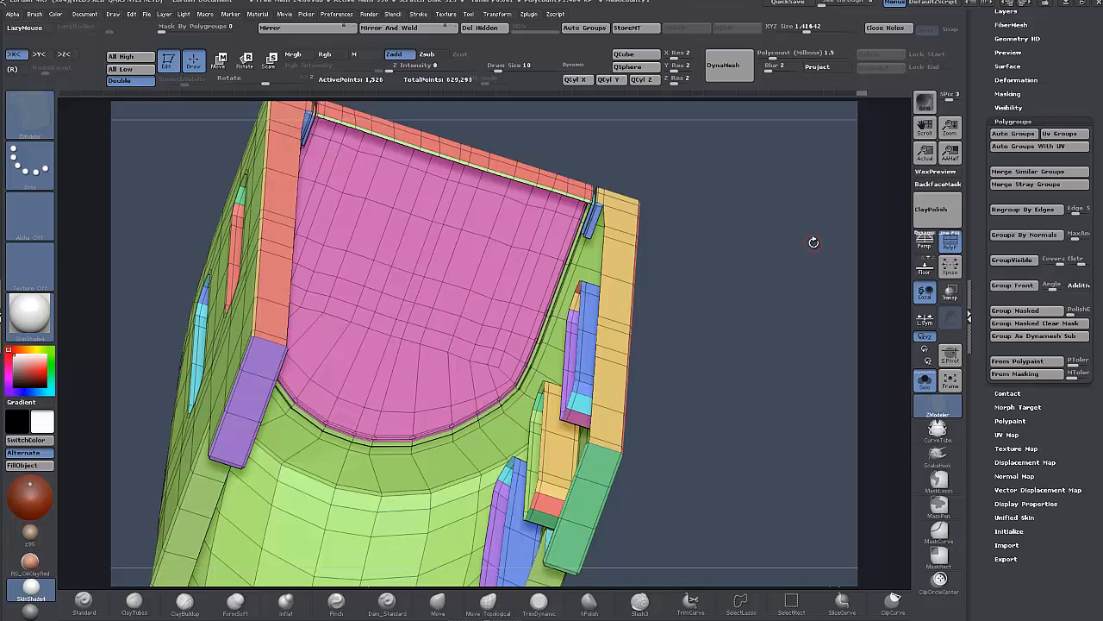
{"action": "mouse_move", "coordinate": [767, 261]}
{"action": "left_mouse_down"}
{"action": "mouse_move", "coordinate": [748, 258]}
{"action": "mouse_move", "coordinate": [765, 269]}
{"action": "left_mouse_up"}
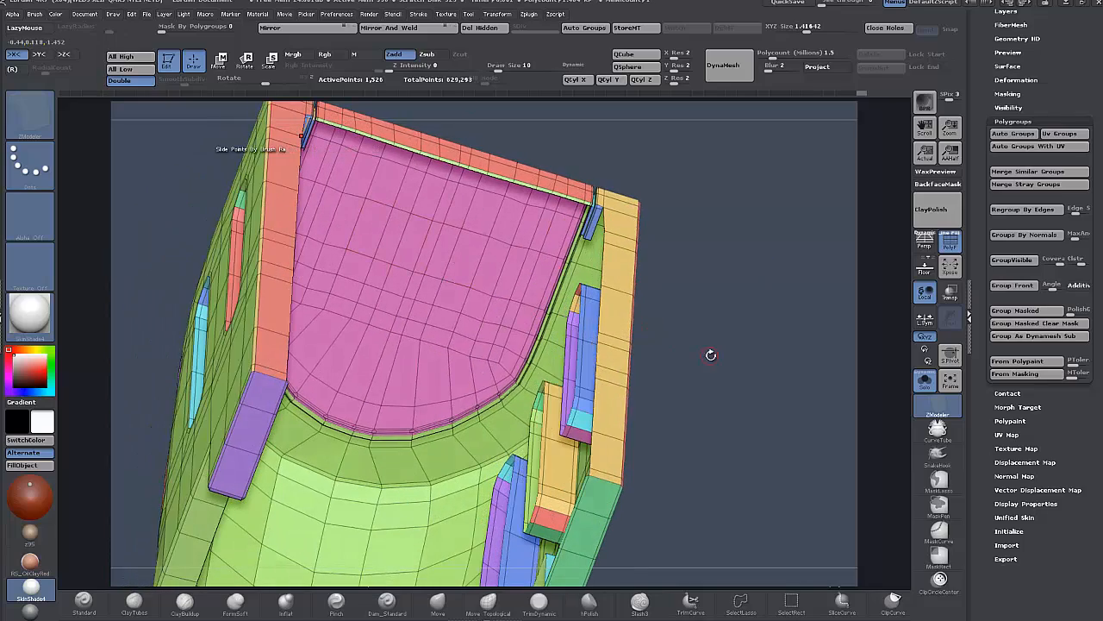
{"action": "left_click_drag", "start_coordinate": [711, 355], "coordinate": [439, 235], "text": "alt"}
{"action": "left_click", "coordinate": [434, 234], "text": "ctrl+shift"}
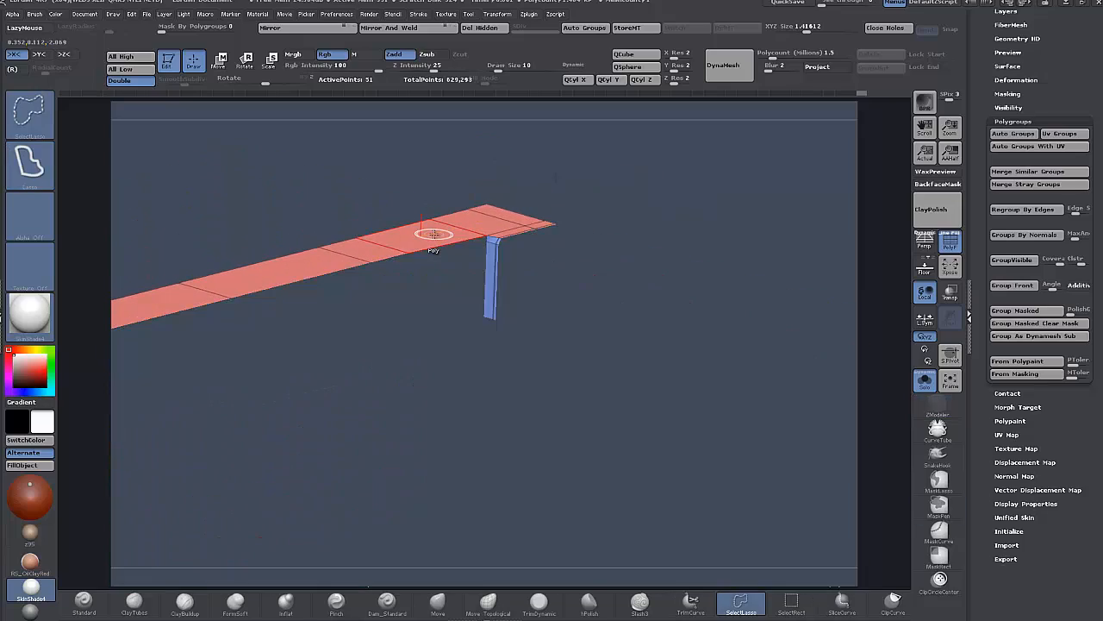
{"action": "left_click", "coordinate": [433, 233], "text": "ctrl+shift"}
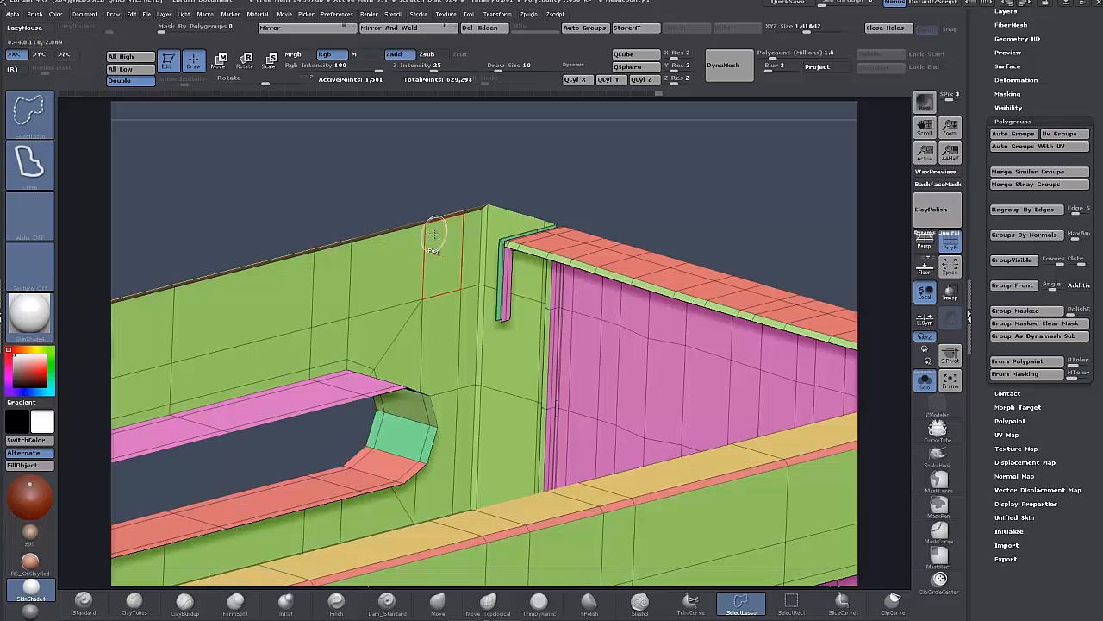
{"action": "left_click", "coordinate": [556, 244], "text": "ctrl+shift"}
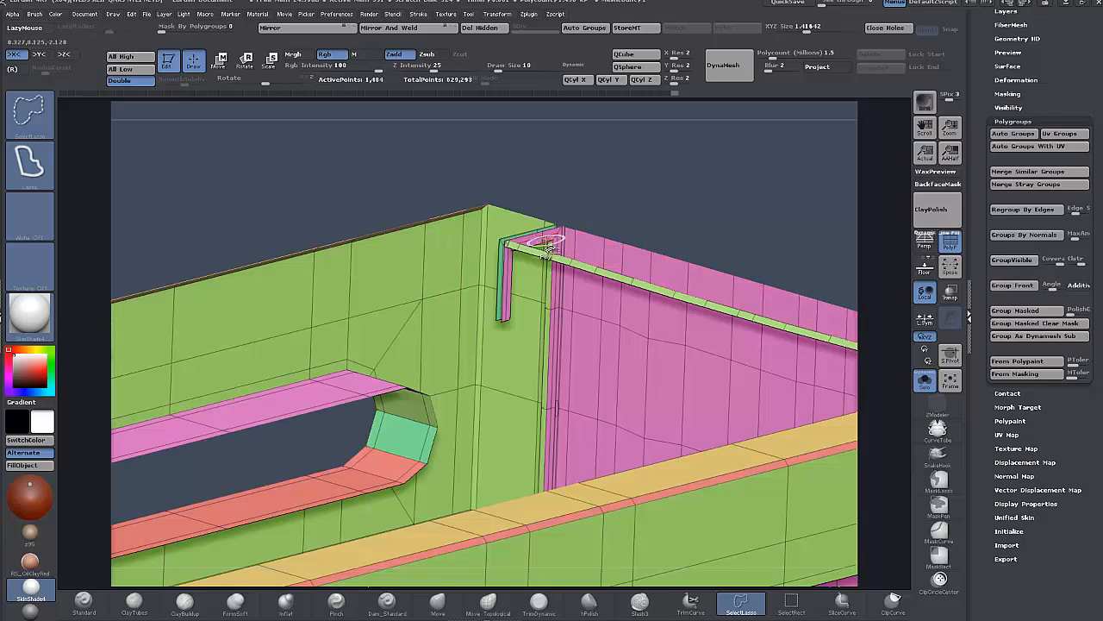
{"action": "left_click", "coordinate": [396, 256], "text": "ctrl+shift"}
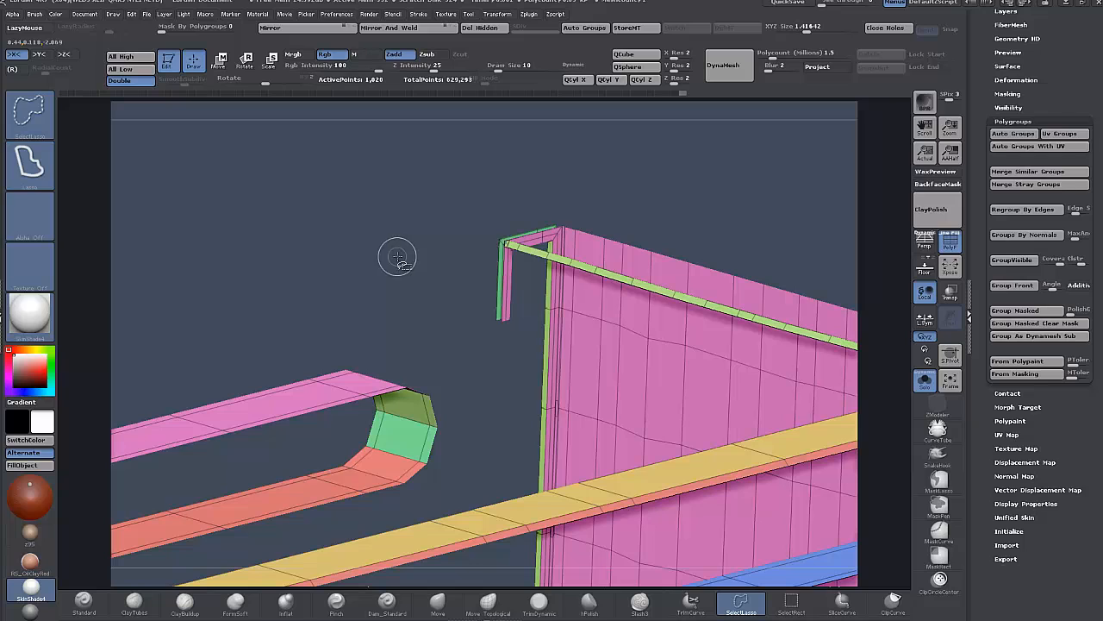
- Hide the leftover groove strip ends at the inner corners, including the blue pieces, and delete the hidden polygons
{"action": "left_click_drag", "start_coordinate": [421, 297], "coordinate": [414, 269]}
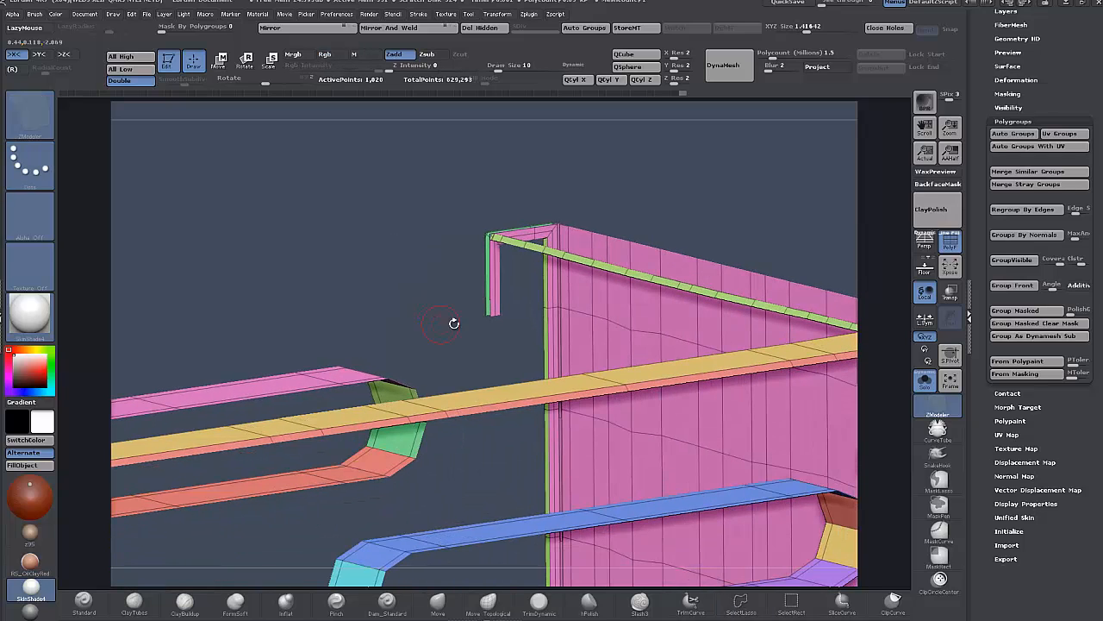
{"action": "mouse_move", "coordinate": [451, 327]}
{"action": "left_mouse_down", "text": "ctrl+shift"}
{"action": "mouse_move", "coordinate": [450, 250]}
{"action": "mouse_move", "coordinate": [493, 247]}
{"action": "mouse_move", "coordinate": [518, 297]}
{"action": "mouse_move", "coordinate": [480, 340]}
{"action": "left_mouse_up", "text": "ctrl+shift"}
{"action": "mouse_move", "coordinate": [616, 285]}
{"action": "left_mouse_down"}
{"action": "mouse_move", "coordinate": [621, 328]}
{"action": "mouse_move", "coordinate": [599, 205]}
{"action": "mouse_move", "coordinate": [616, 241]}
{"action": "left_mouse_up"}
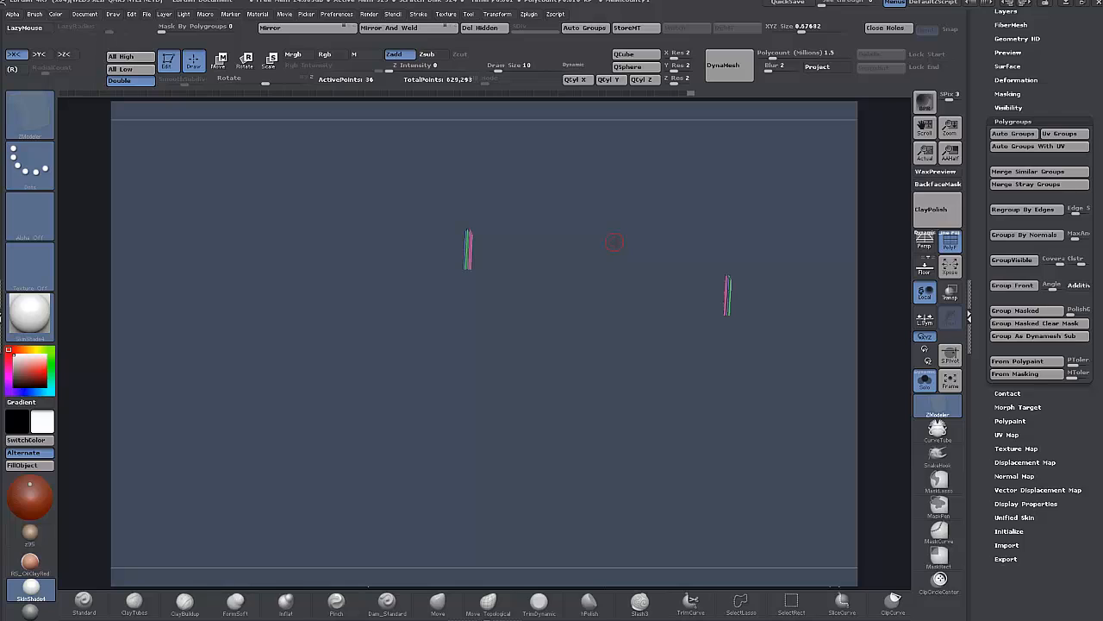
{"action": "key", "text": "ctrl+shift"}
{"action": "left_click_drag", "start_coordinate": [757, 180], "coordinate": [522, 301], "text": "ctrl+shift"}
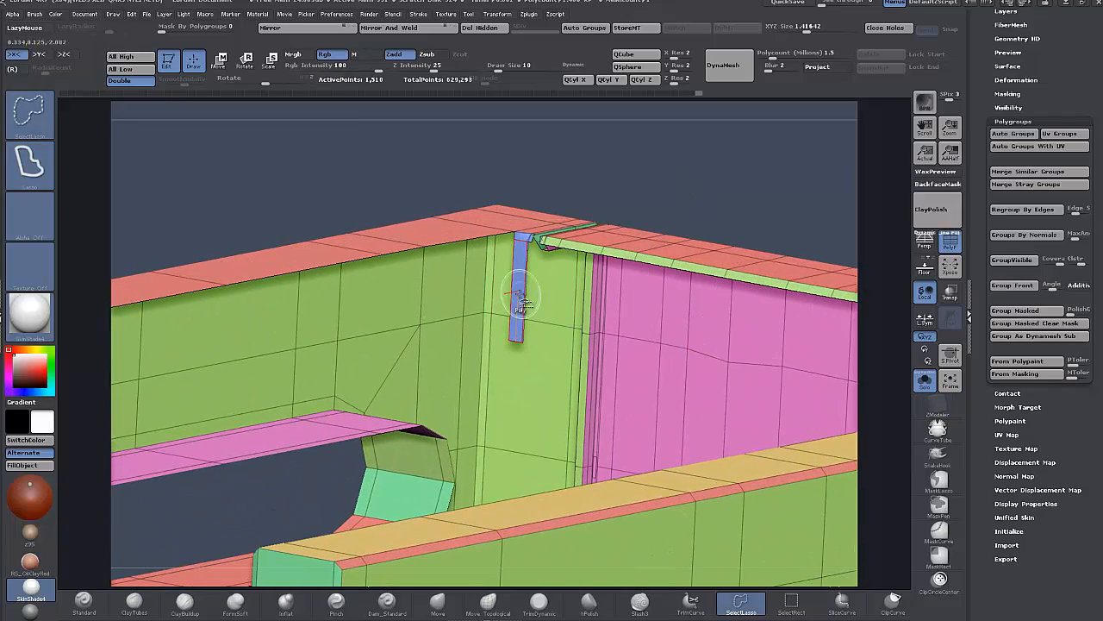
{"action": "left_click", "coordinate": [522, 300], "text": "ctrl+alt+shift"}
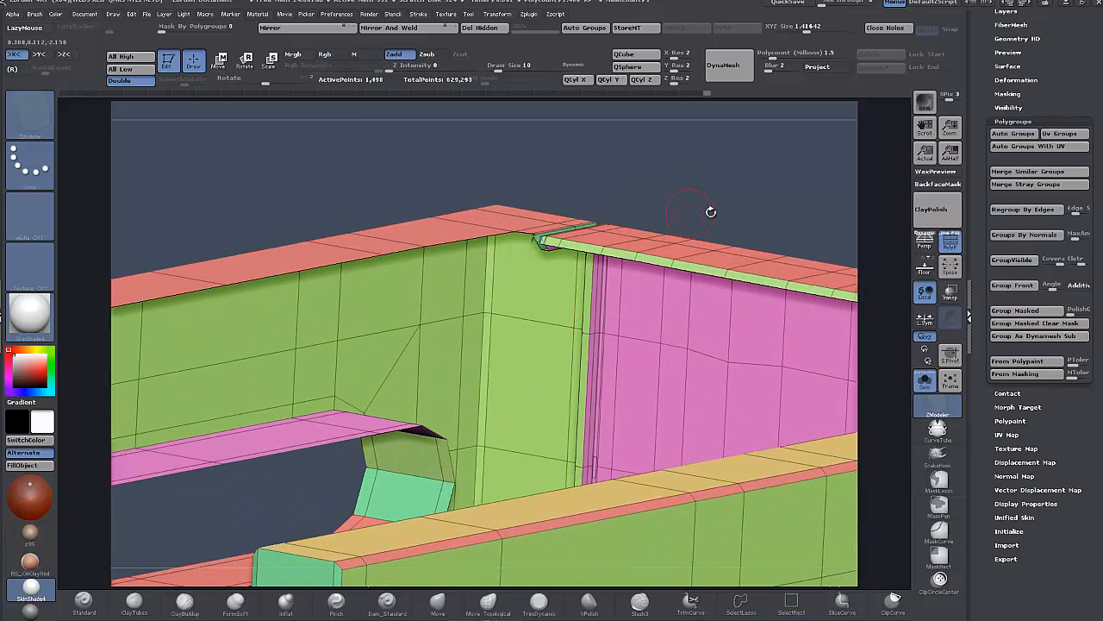
{"action": "left_click_drag", "start_coordinate": [709, 210], "coordinate": [652, 393], "text": "alt"}
{"action": "mouse_move", "coordinate": [629, 283]}
{"action": "left_mouse_down"}
{"action": "mouse_move", "coordinate": [683, 342]}
{"action": "mouse_move", "coordinate": [666, 336]}
{"action": "mouse_move", "coordinate": [698, 327]}
{"action": "mouse_move", "coordinate": [688, 335]}
{"action": "mouse_move", "coordinate": [680, 242]}
{"action": "mouse_move", "coordinate": [727, 239]}
{"action": "left_mouse_up"}
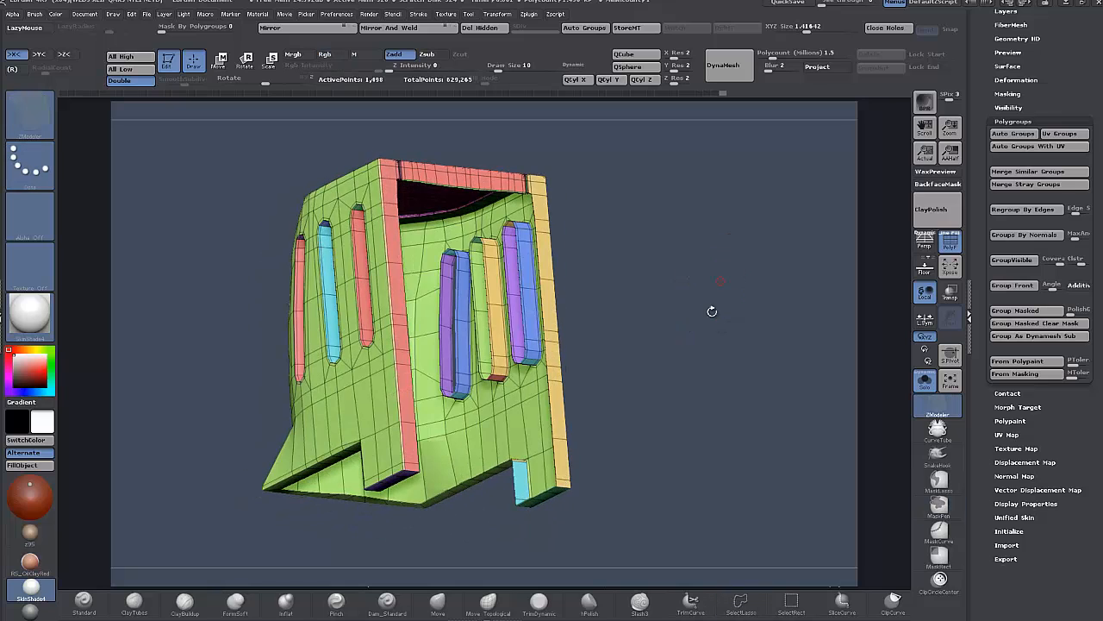
{"action": "left_click_drag", "start_coordinate": [712, 311], "coordinate": [712, 377], "text": "alt"}
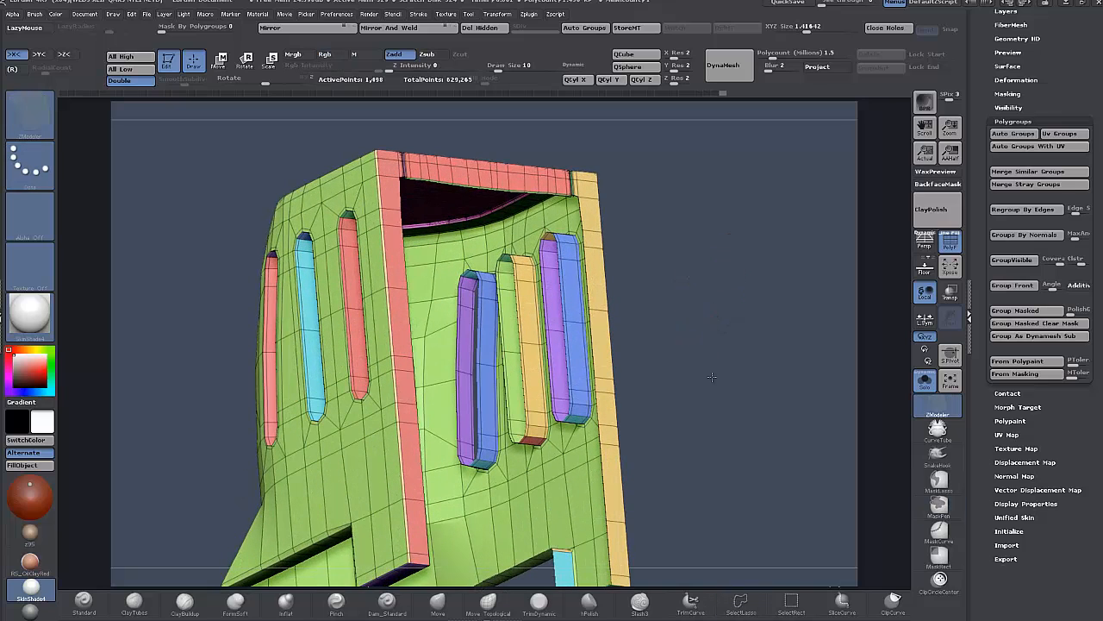
{"action": "left_click", "coordinate": [492, 31]}
- Examine the housing's exterior and the narrow groove between the front panel and the side wall
{"action": "left_click_drag", "start_coordinate": [697, 330], "coordinate": [510, 295], "text": "alt"}
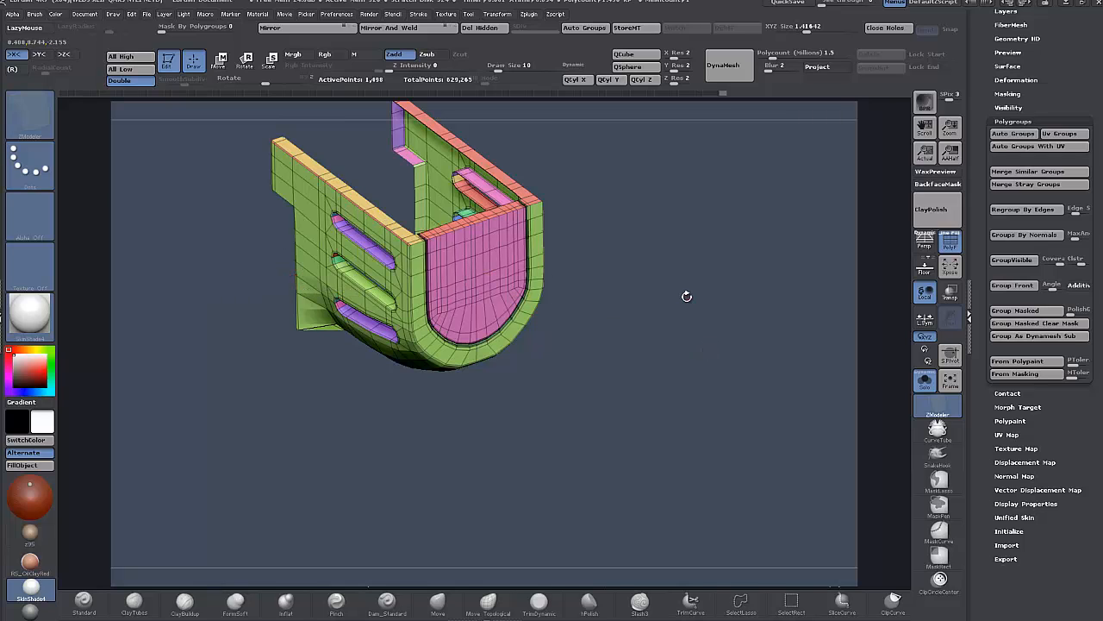
{"action": "left_click_drag", "start_coordinate": [658, 264], "coordinate": [568, 336], "text": "alt"}
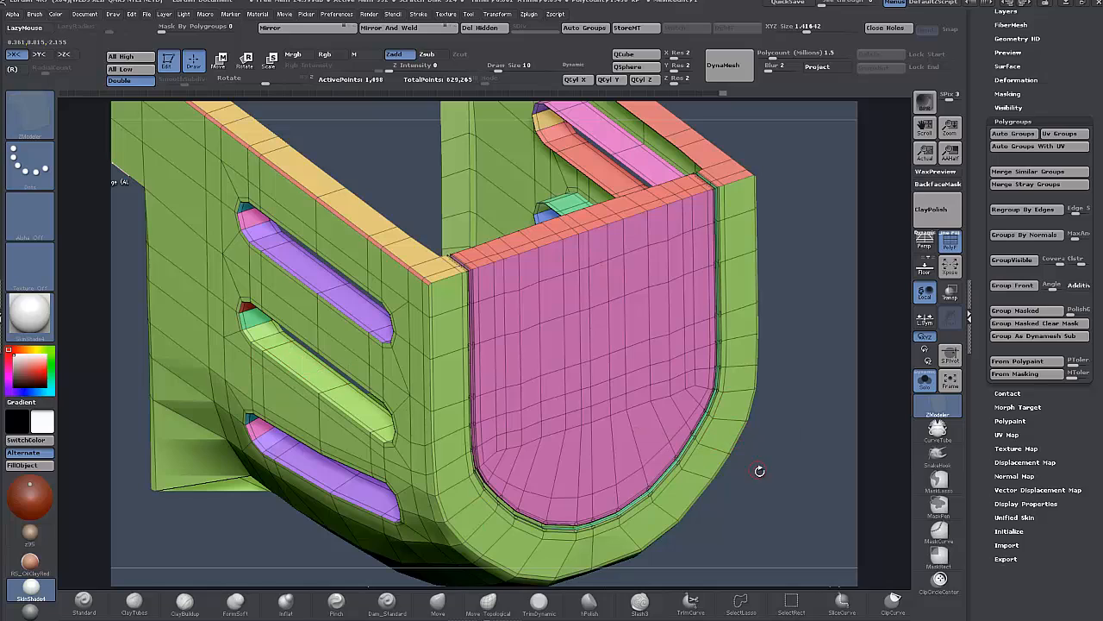
{"action": "mouse_move", "coordinate": [768, 482]}
{"action": "left_mouse_down"}
{"action": "mouse_move", "coordinate": [788, 468]}
{"action": "mouse_move", "coordinate": [645, 431]}
{"action": "mouse_move", "coordinate": [715, 470]}
{"action": "mouse_move", "coordinate": [696, 451]}
{"action": "left_mouse_up"}
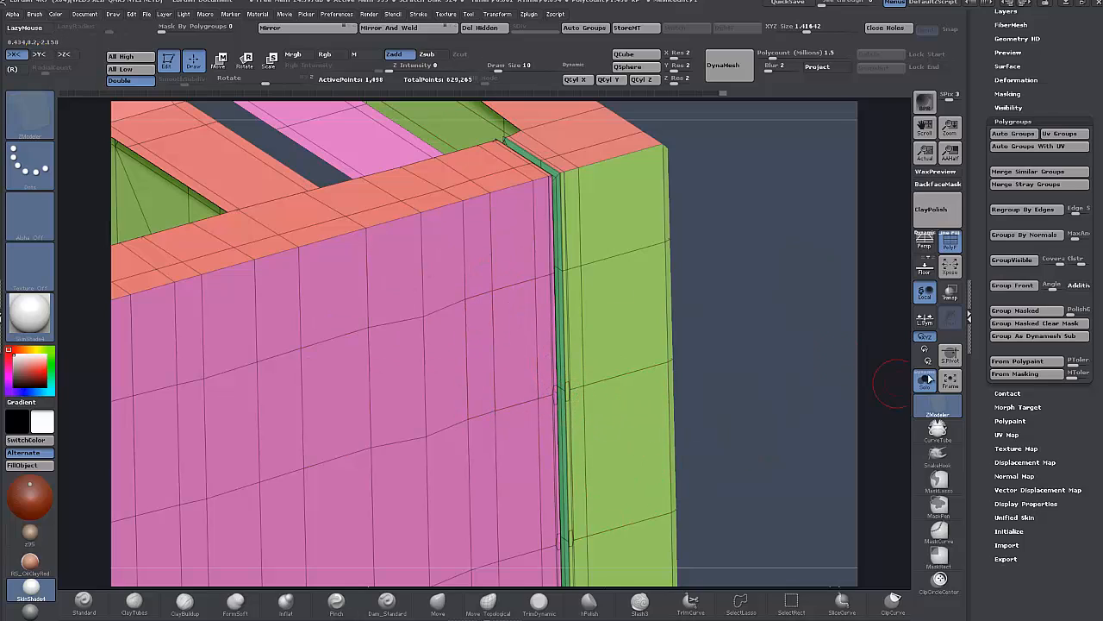
{"action": "mouse_move", "coordinate": [800, 327]}
{"action": "left_mouse_down"}
{"action": "mouse_move", "coordinate": [841, 394]}
{"action": "mouse_move", "coordinate": [805, 353]}
{"action": "mouse_move", "coordinate": [801, 323]}
{"action": "left_mouse_up"}
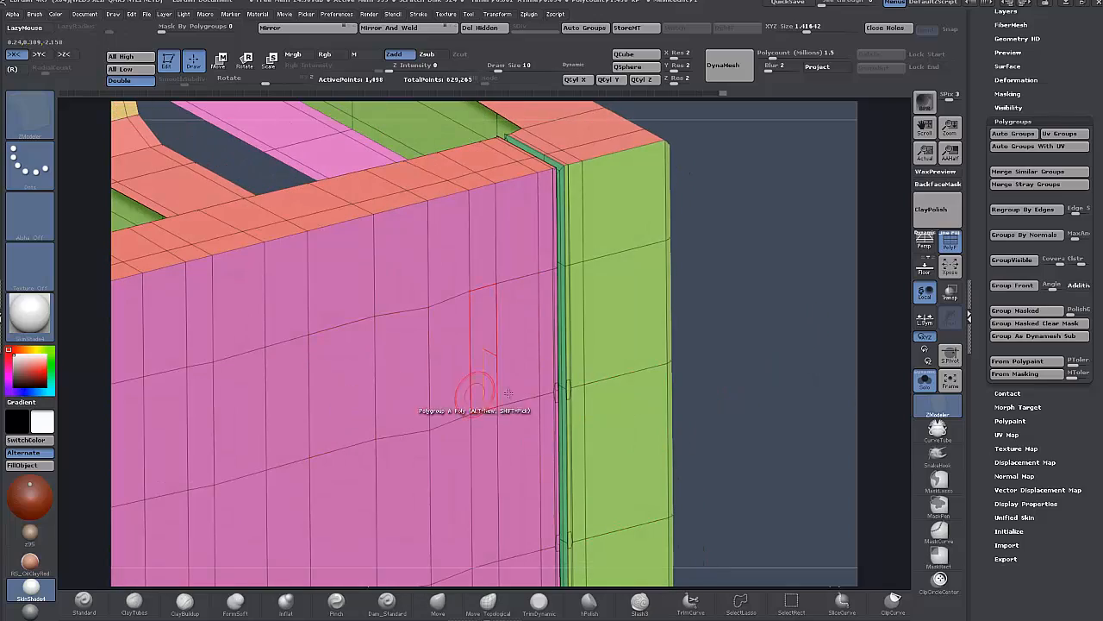
{"action": "left_click_drag", "start_coordinate": [746, 422], "coordinate": [746, 399]}
{"action": "left_click_drag", "start_coordinate": [679, 480], "coordinate": [699, 491]}
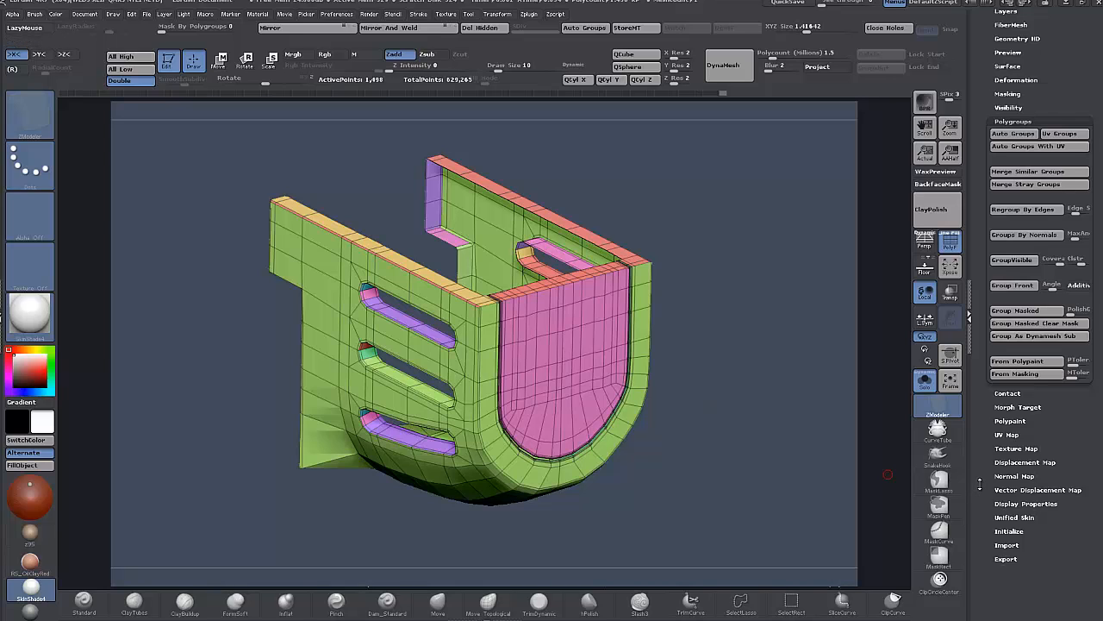
- Flatten the housing's UVs with UV Master to inspect the island layout, and return the mesh to its 3D shape
{"action": "left_click_drag", "start_coordinate": [981, 176], "coordinate": [982, 369]}
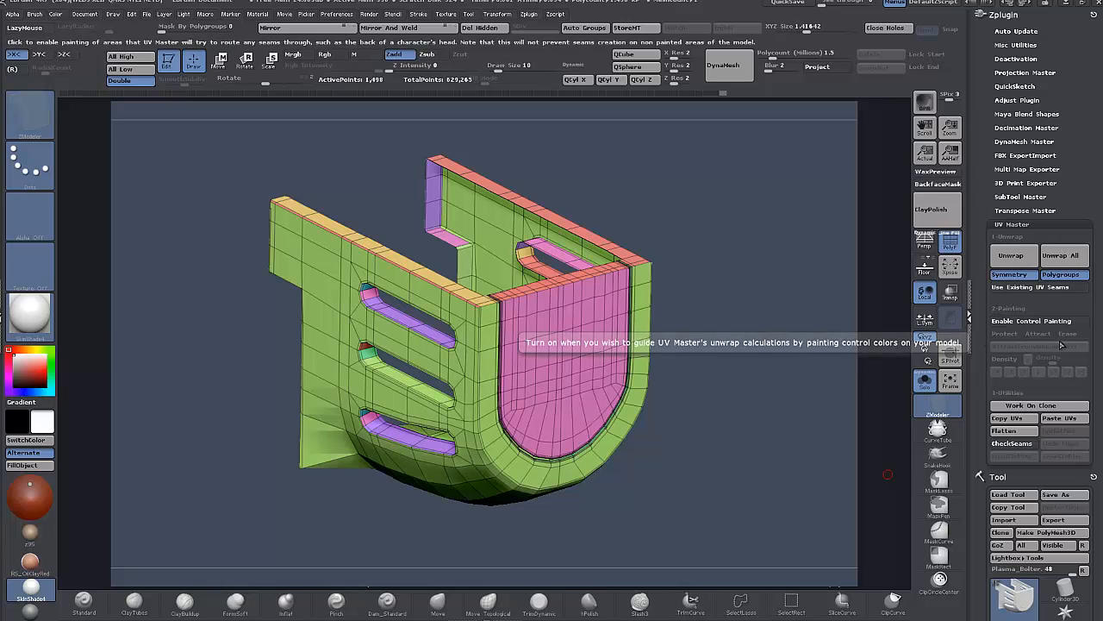
{"action": "left_click", "coordinate": [1002, 431]}
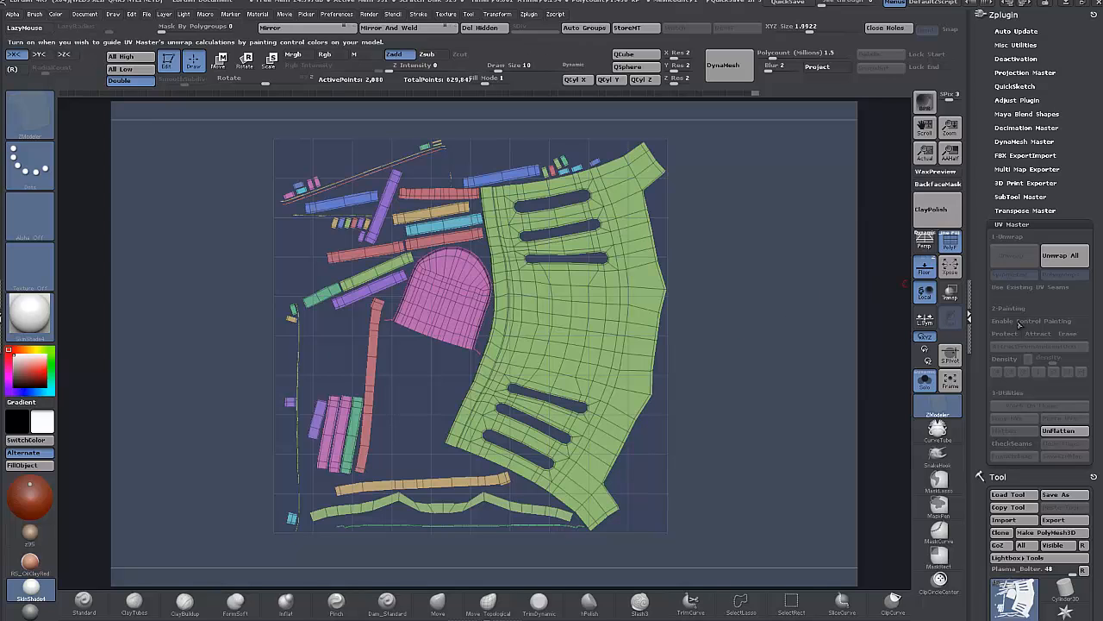
{"action": "left_click", "coordinate": [1069, 434]}
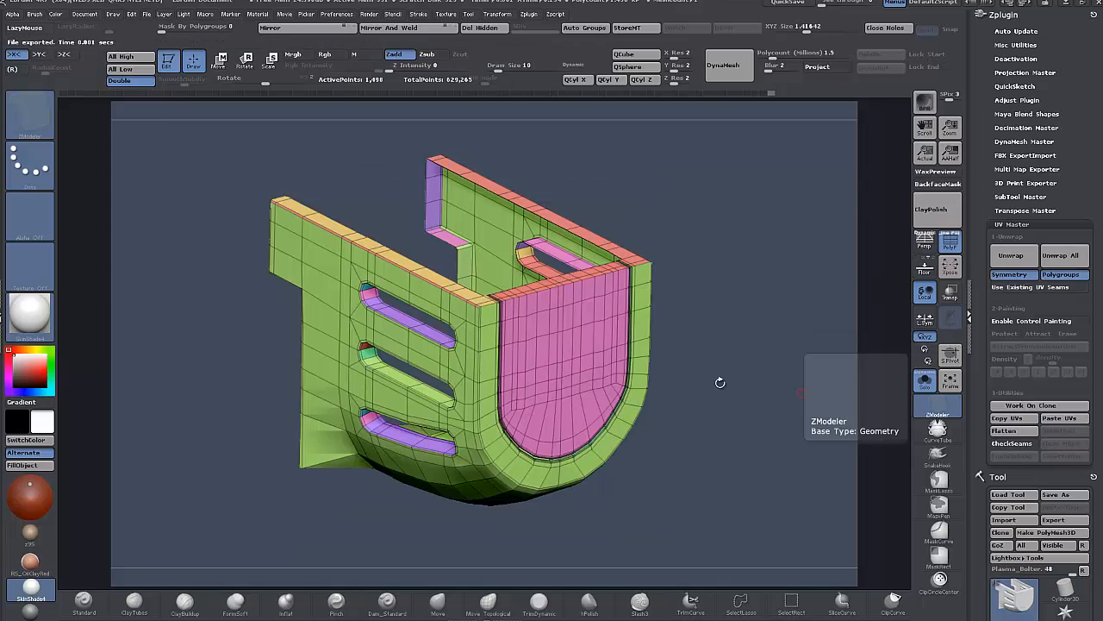
- Set the ZModeler polygon action to Polygroup with the Polyloop target for regrouping the side wall's slots
{"action": "left_click_drag", "start_coordinate": [737, 349], "coordinate": [730, 307], "text": "alt"}
{"action": "left_click_drag", "start_coordinate": [203, 409], "coordinate": [204, 409], "text": "alt"}
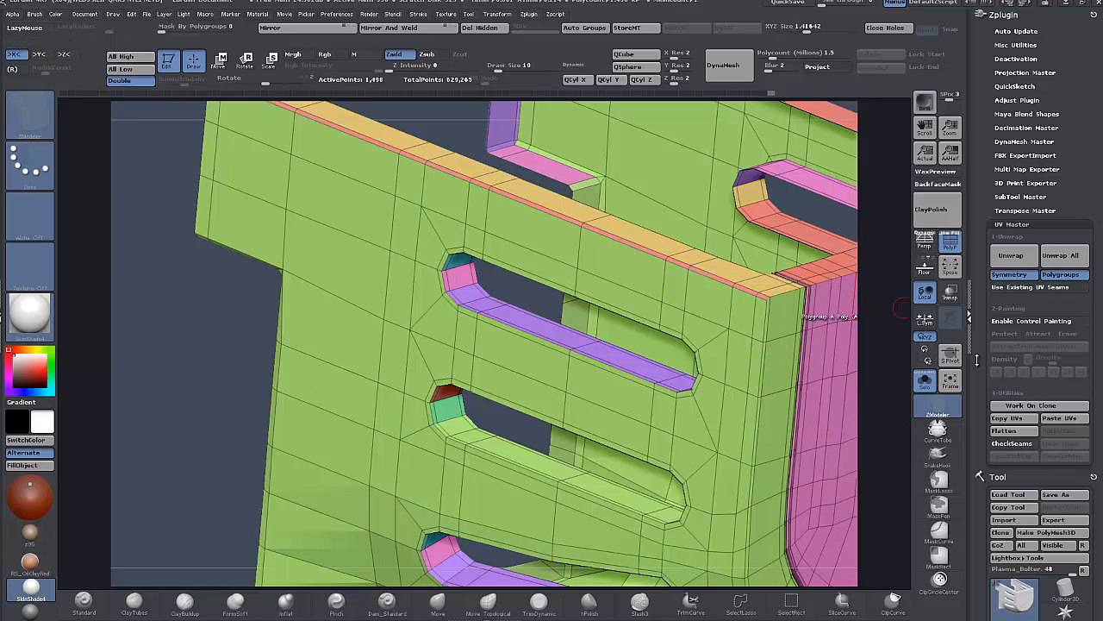
{"action": "left_click_drag", "start_coordinate": [196, 345], "coordinate": [483, 345], "text": "alt"}
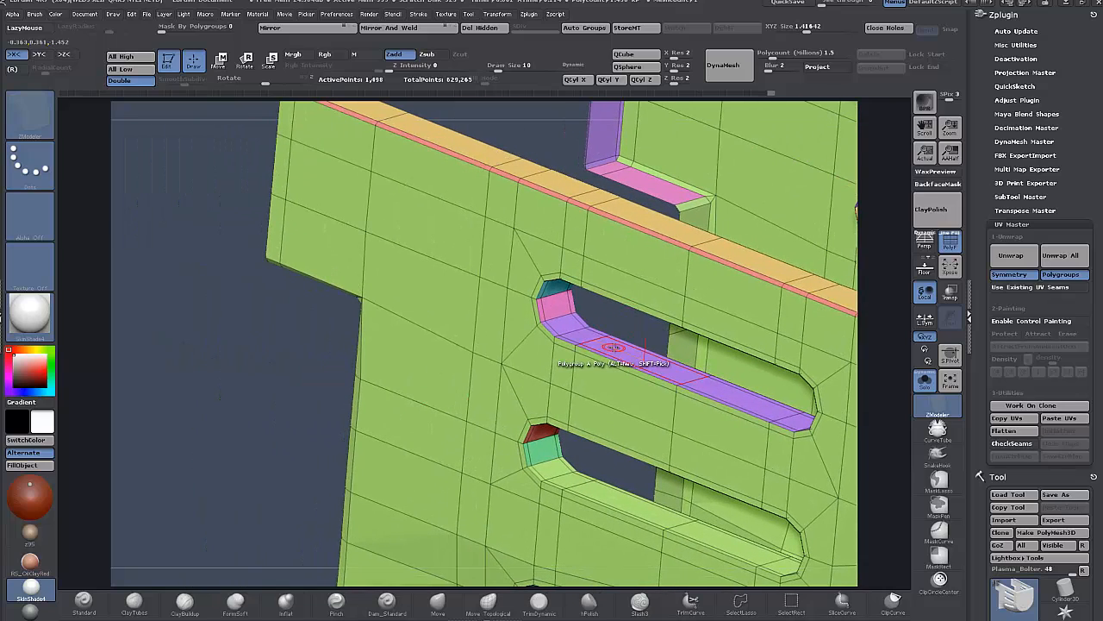
{"action": "key", "text": "space"}
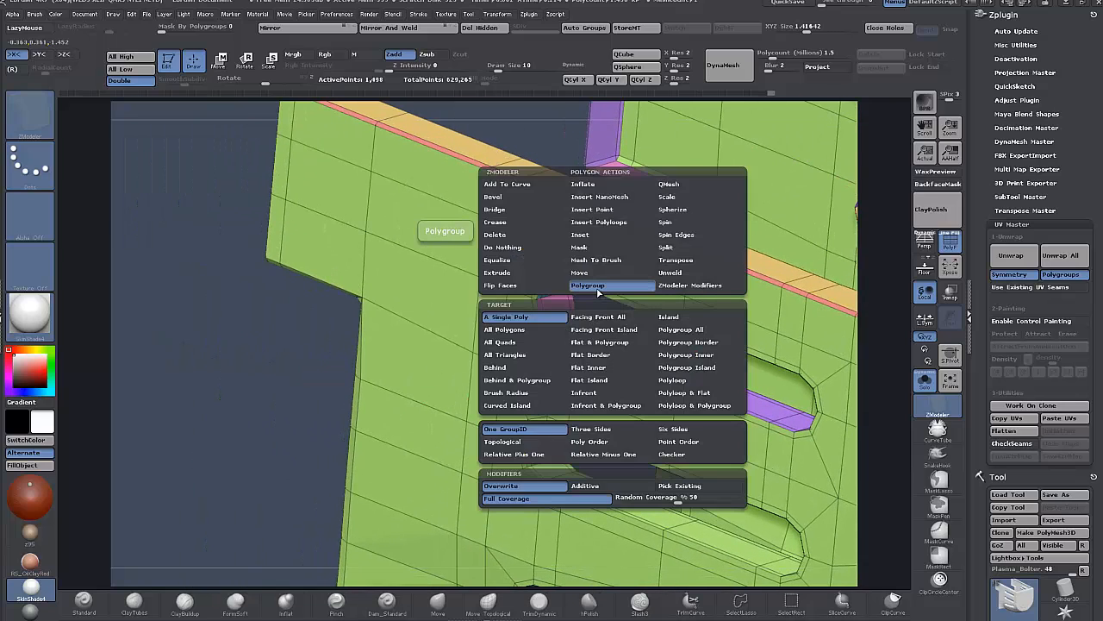
{"action": "left_click", "coordinate": [673, 380]}
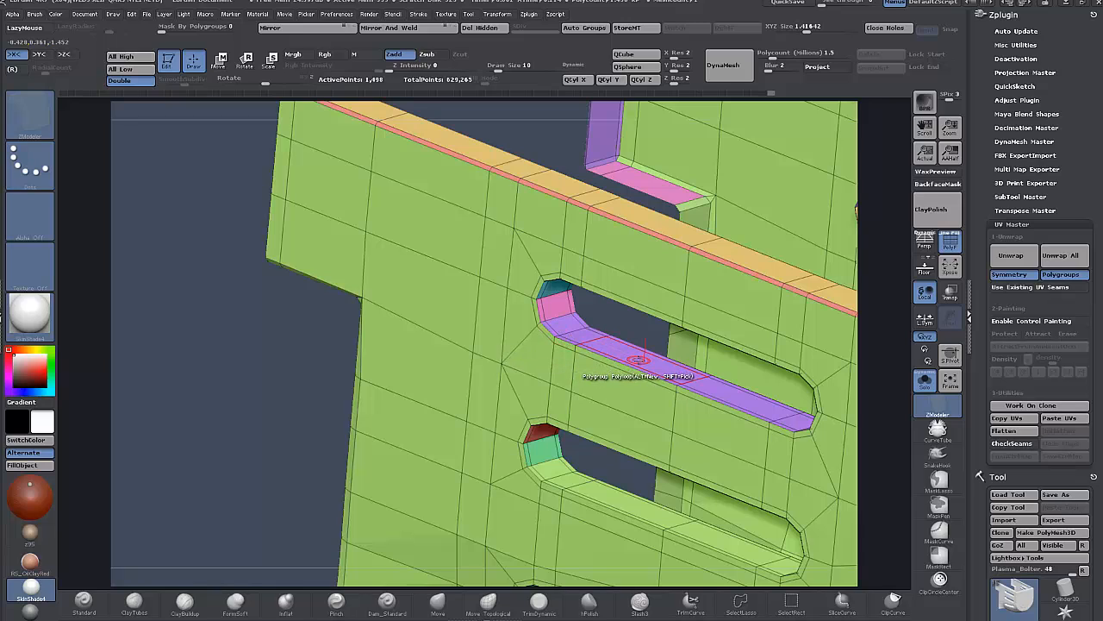
{"action": "left_click", "coordinate": [638, 360]}
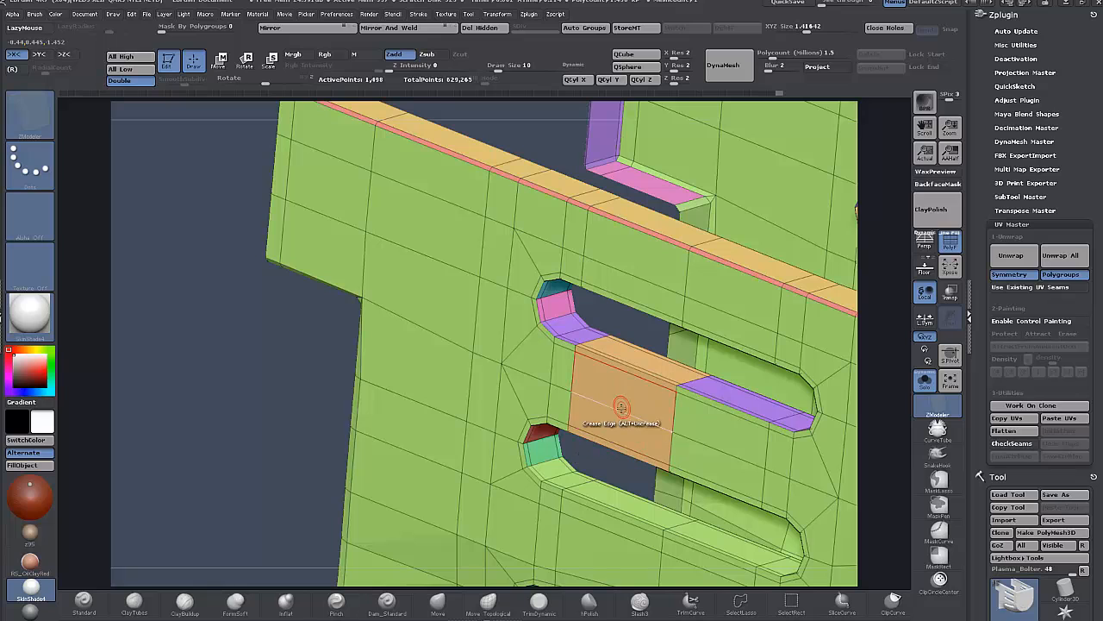
{"action": "key", "text": "ctrl"}
{"action": "key", "text": "ctrl+z"}
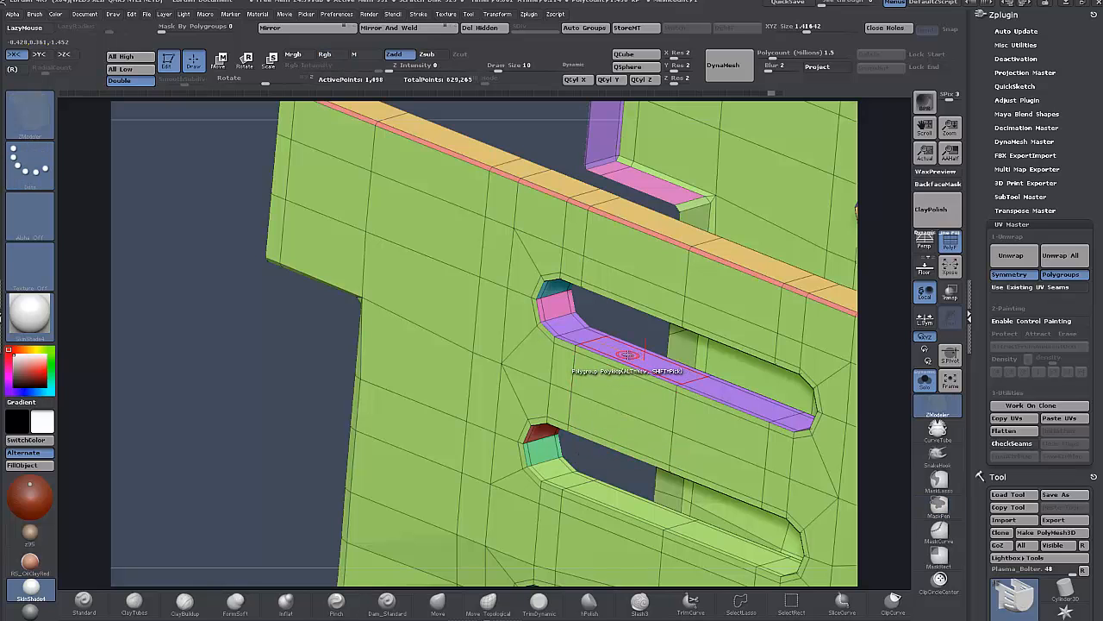
- Assign the polygon loops around the upper side slot's inner wall to a single orange polygroup
{"action": "left_click", "coordinate": [627, 355]}
{"action": "left_click_drag", "start_coordinate": [250, 407], "coordinate": [243, 363]}
{"action": "scroll", "coordinate": [242, 363], "scroll_direction": "up", "scroll_amount": 4}
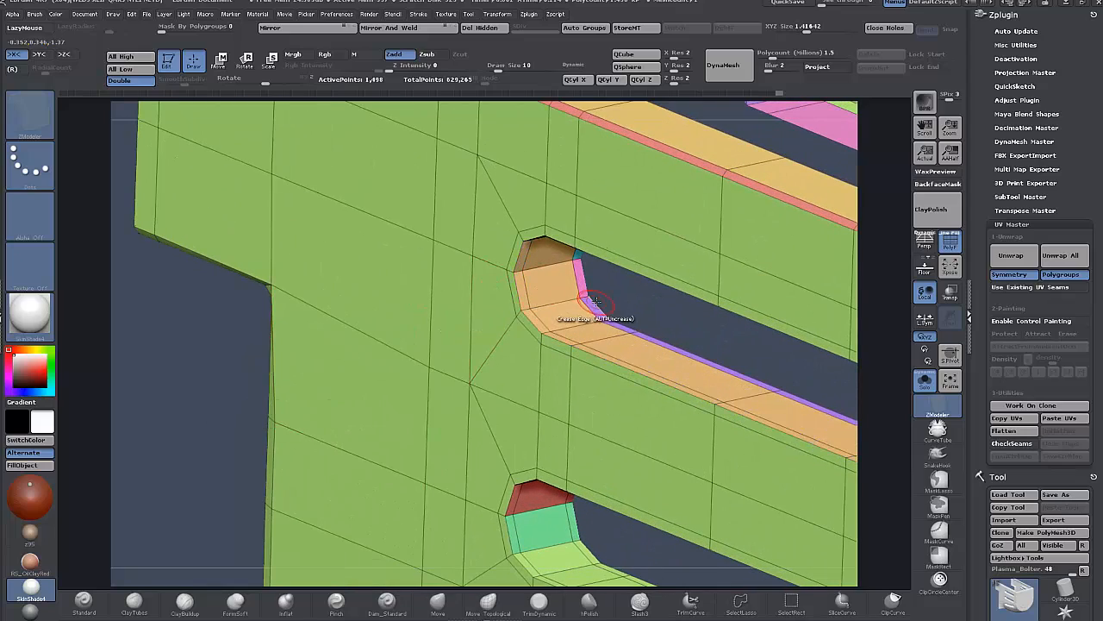
- Assign the middle side slot's inner wall loops to a single blue polygroup, including the loop along its outer edge
{"action": "left_click_drag", "start_coordinate": [603, 527], "coordinate": [579, 297], "text": "alt"}
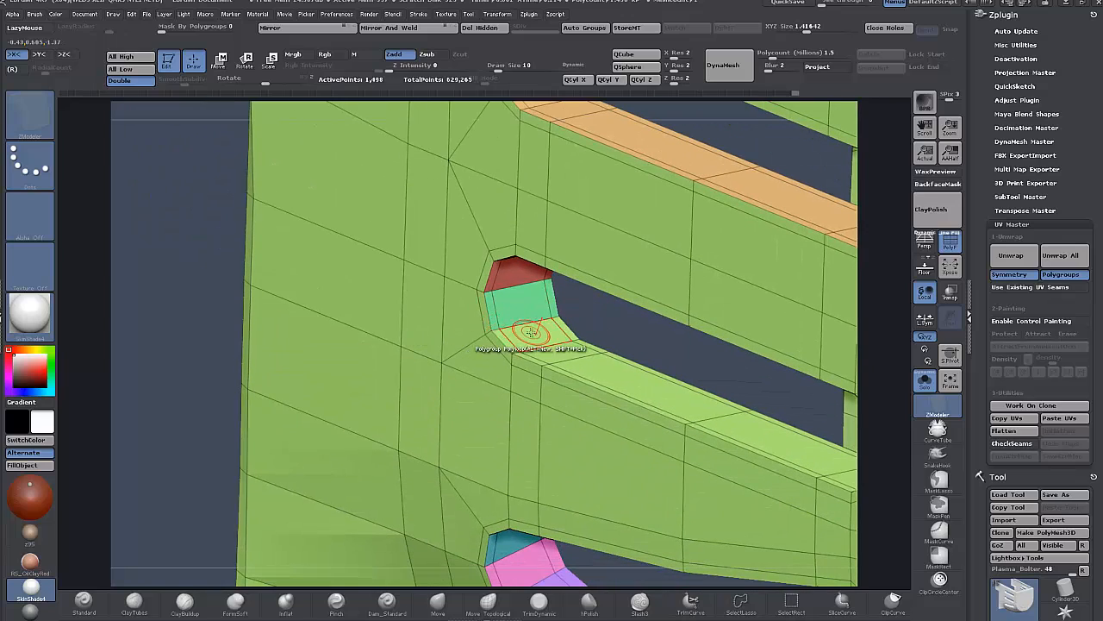
{"action": "left_click", "coordinate": [530, 333]}
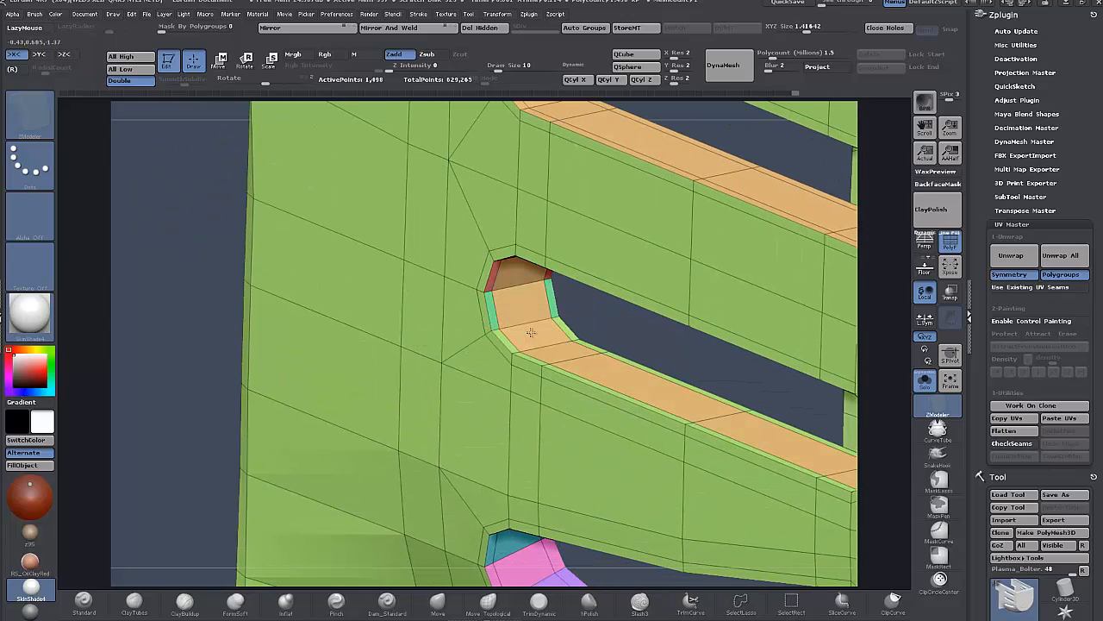
{"action": "left_click", "coordinate": [531, 333]}
{"action": "left_click", "coordinate": [531, 333]}
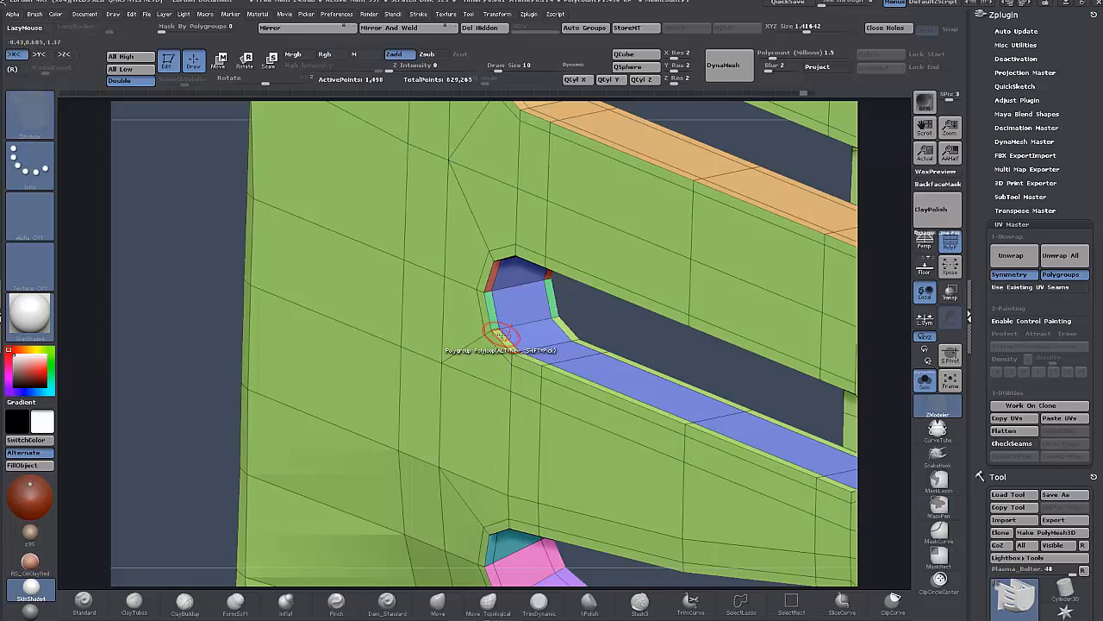
{"action": "left_click", "coordinate": [500, 334]}
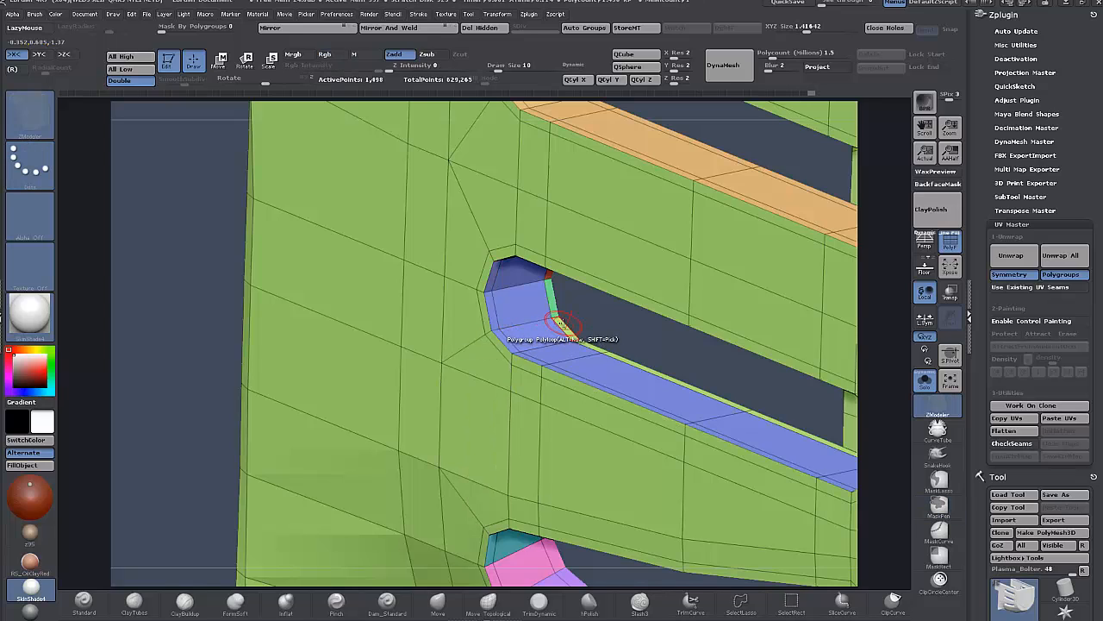
- Assign the polygon loops around the lower side slot's inner wall to a single red polygroup
{"action": "left_click_drag", "start_coordinate": [196, 394], "coordinate": [211, 194], "text": "alt"}
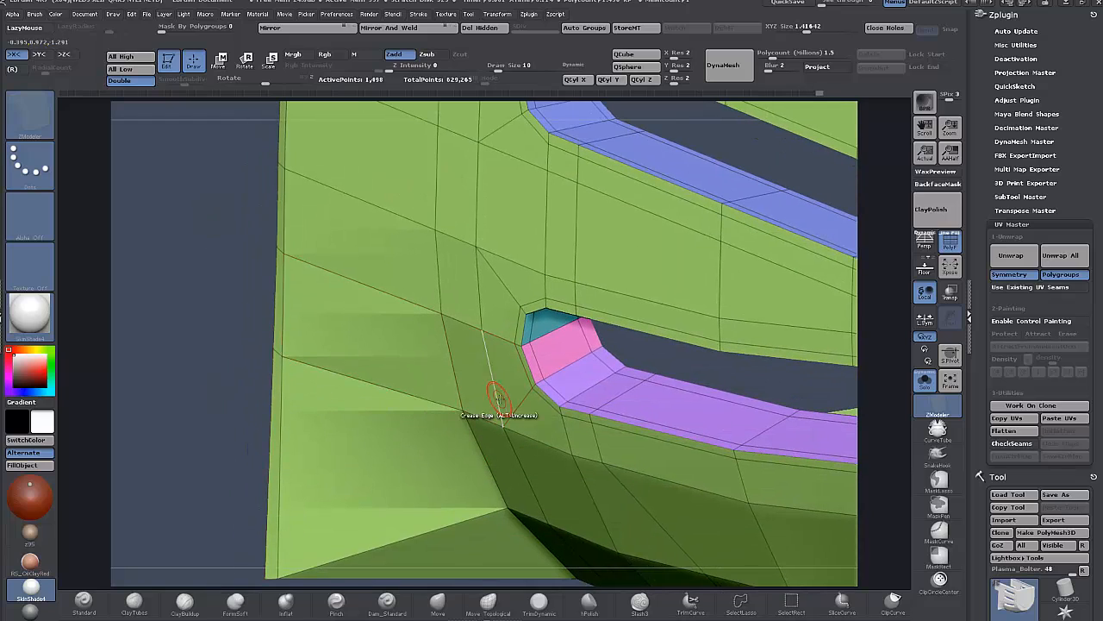
{"action": "left_click", "coordinate": [576, 369]}
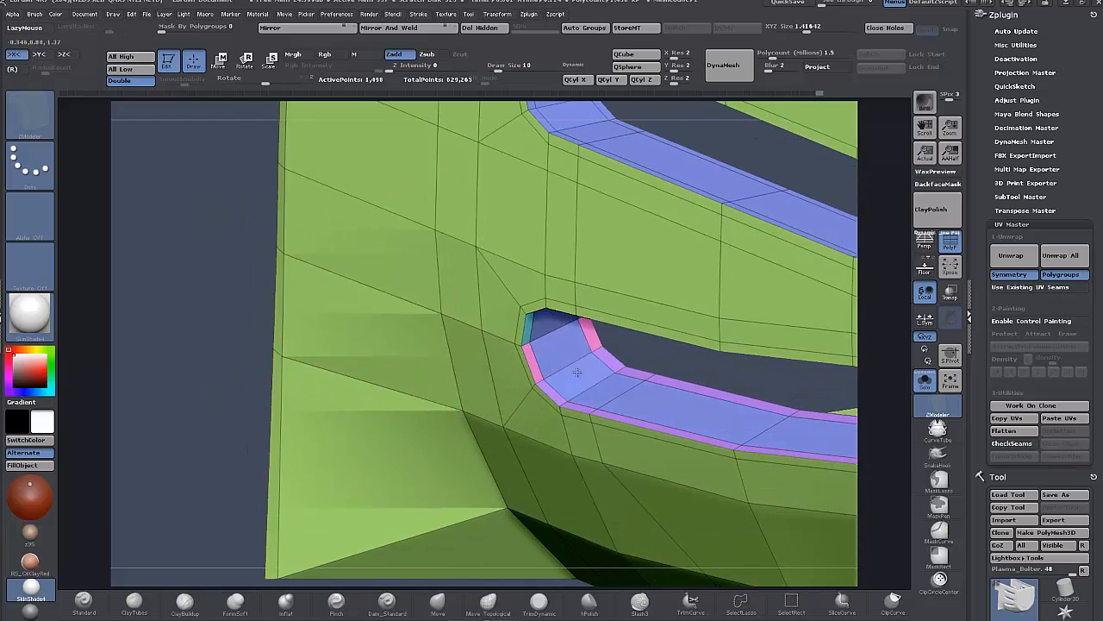
{"action": "left_click", "coordinate": [576, 371]}
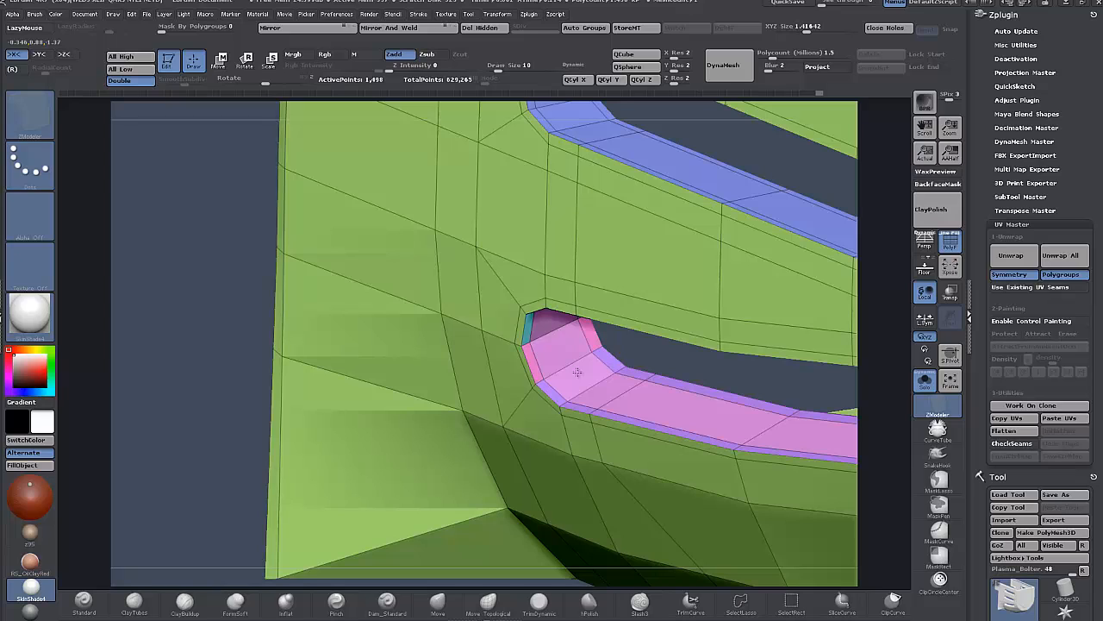
{"action": "left_click", "coordinate": [577, 372]}
{"action": "left_click", "coordinate": [576, 372]}
{"action": "left_click", "coordinate": [576, 371]}
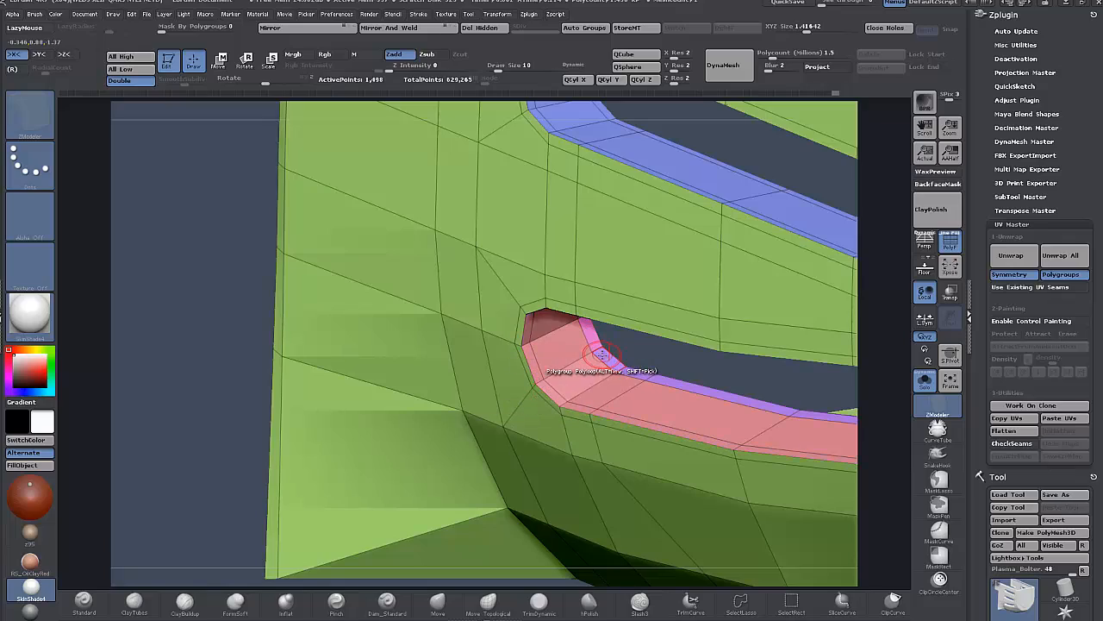
- Change the Polygroup target to Flat Island and assign the U-shaped frame around the front panel to the red polygroup
{"action": "mouse_move", "coordinate": [219, 404]}
{"action": "left_mouse_down"}
{"action": "mouse_move", "coordinate": [267, 362]}
{"action": "mouse_move", "coordinate": [249, 385]}
{"action": "mouse_move", "coordinate": [211, 386]}
{"action": "mouse_move", "coordinate": [280, 375]}
{"action": "mouse_move", "coordinate": [252, 331]}
{"action": "mouse_move", "coordinate": [204, 410]}
{"action": "mouse_move", "coordinate": [256, 387]}
{"action": "mouse_move", "coordinate": [244, 400]}
{"action": "mouse_move", "coordinate": [504, 358]}
{"action": "left_mouse_up"}
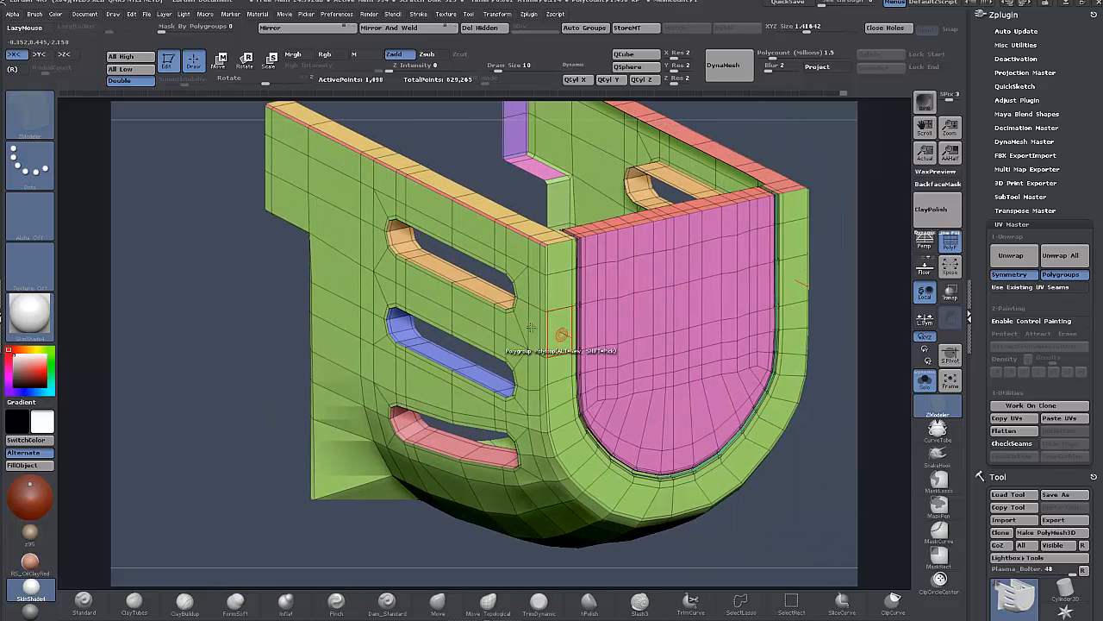
{"action": "left_click_drag", "start_coordinate": [269, 391], "coordinate": [310, 379]}
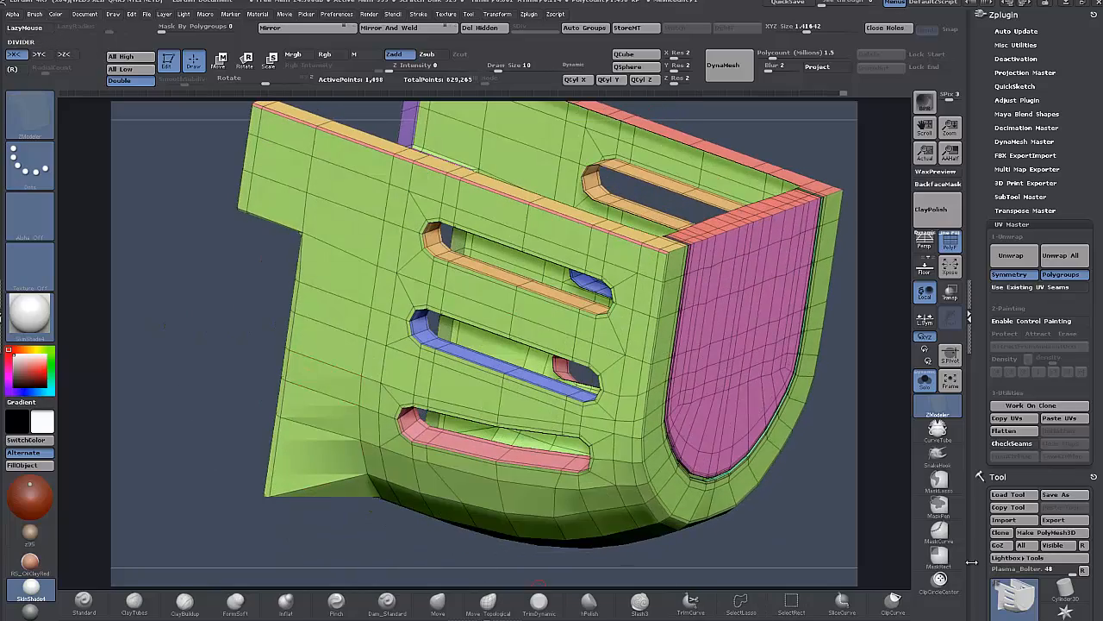
{"action": "scroll", "coordinate": [974, 517], "scroll_direction": "down", "scroll_amount": 8}
{"action": "scroll", "coordinate": [974, 485], "scroll_direction": "up", "scroll_amount": 8}
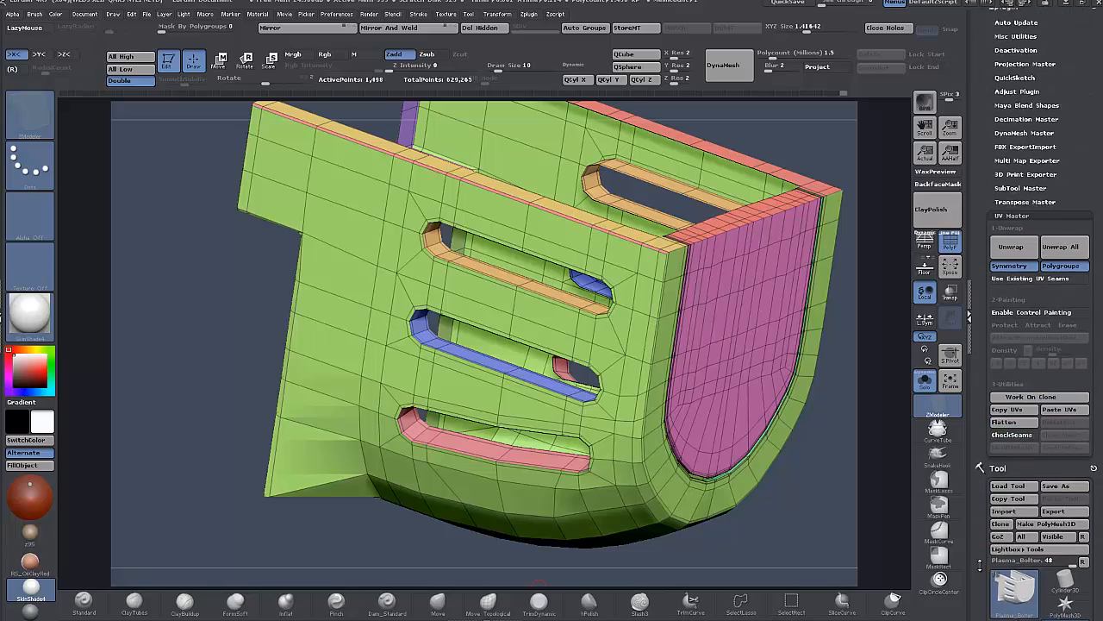
{"action": "left_click_drag", "start_coordinate": [184, 416], "coordinate": [294, 366]}
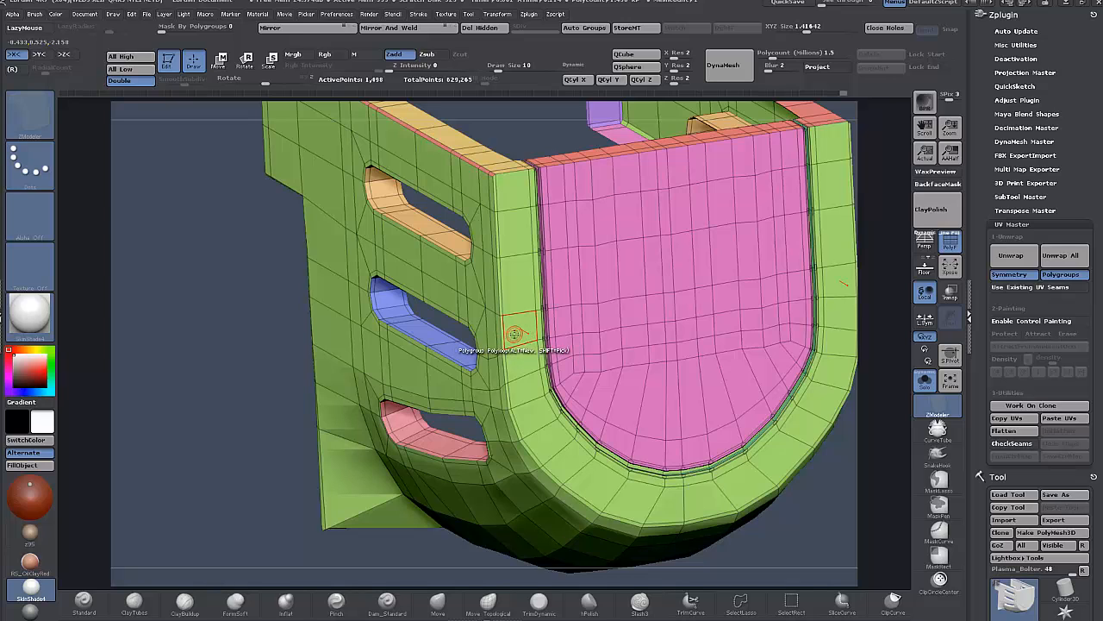
{"action": "key", "text": "space"}
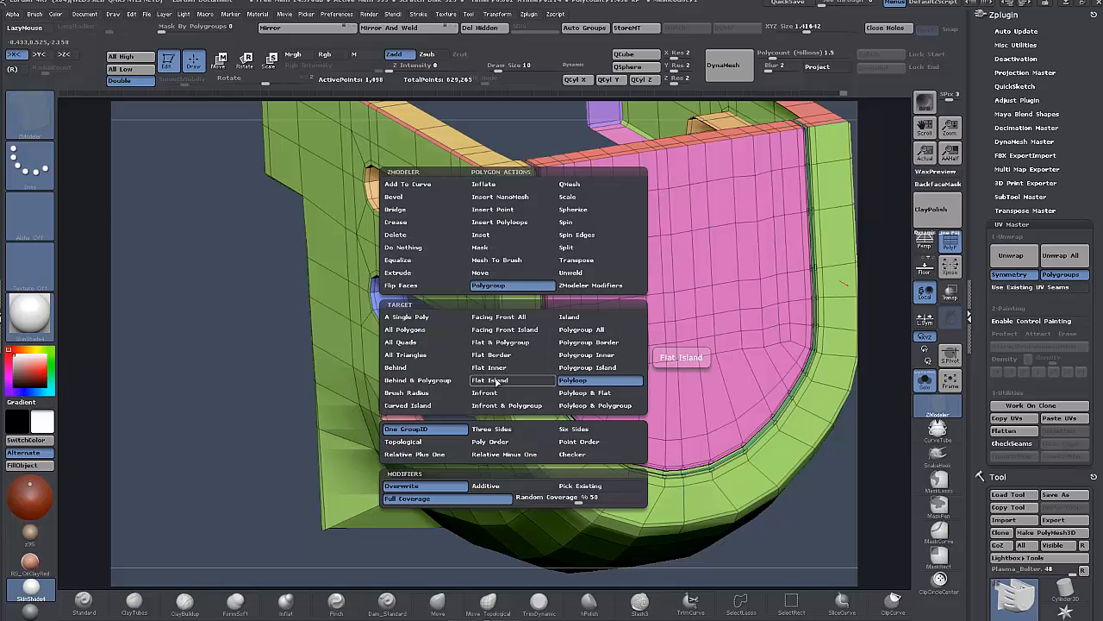
{"action": "left_click", "coordinate": [489, 380]}
{"action": "left_click", "coordinate": [512, 345]}
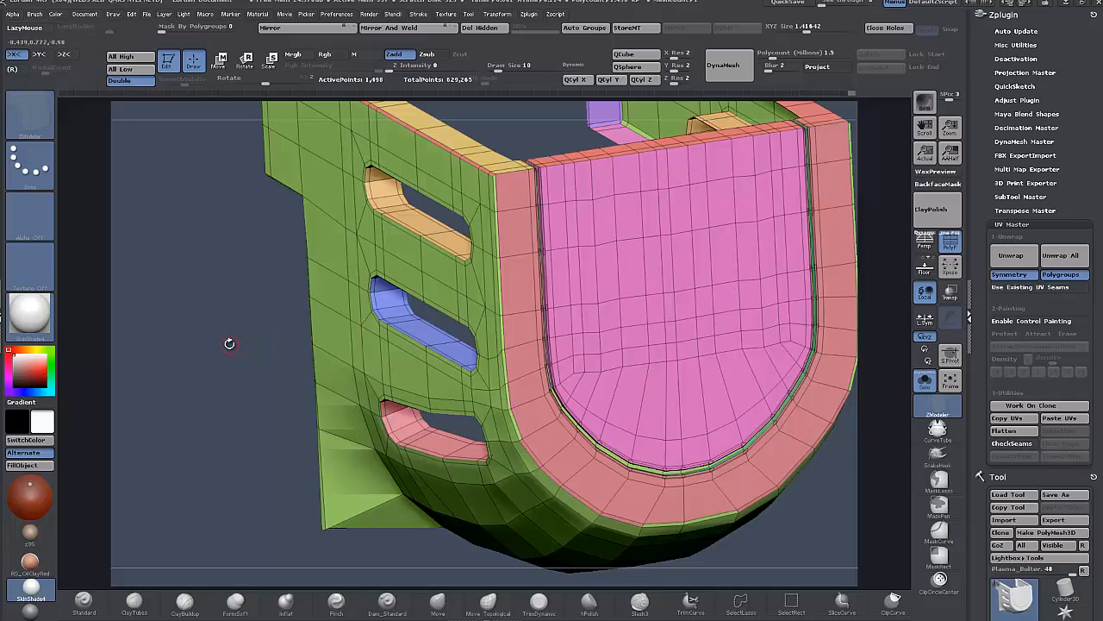
- Assign the flat rim around the housing's open rear end to the red polygroup and inspect the side walls
{"action": "left_click_drag", "start_coordinate": [226, 342], "coordinate": [356, 345]}
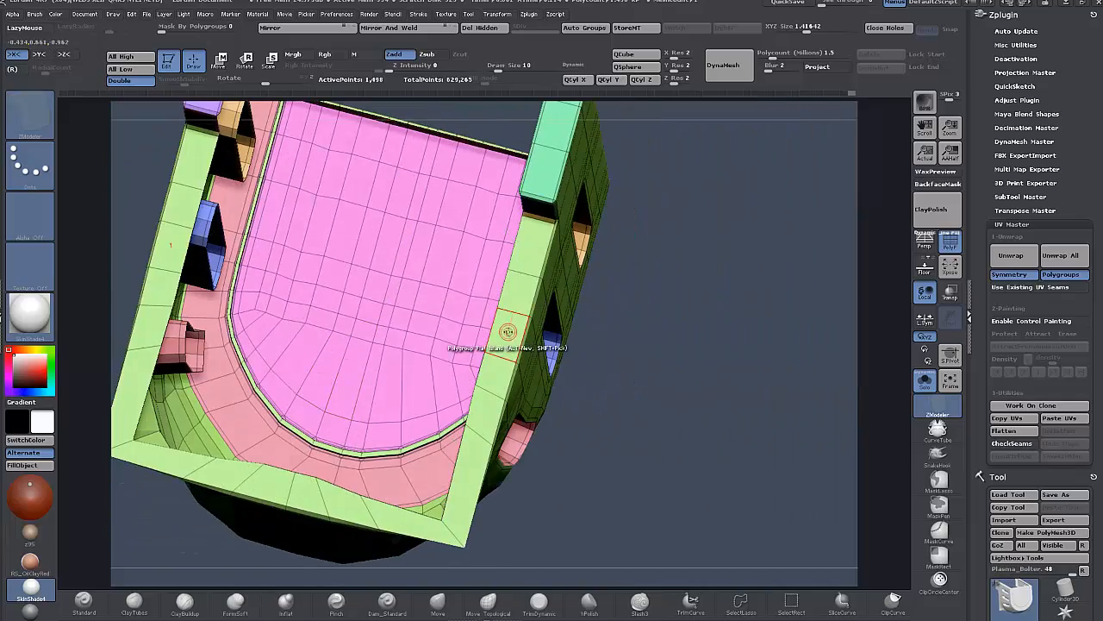
{"action": "left_click_drag", "start_coordinate": [681, 435], "coordinate": [359, 213]}
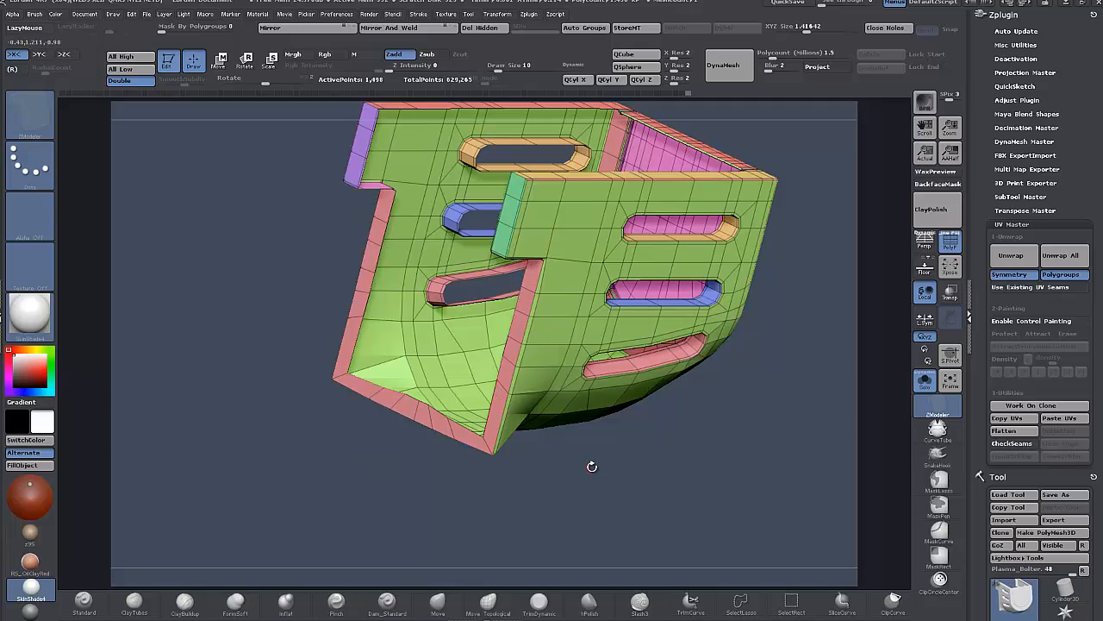
{"action": "left_click_drag", "start_coordinate": [689, 483], "coordinate": [661, 443]}
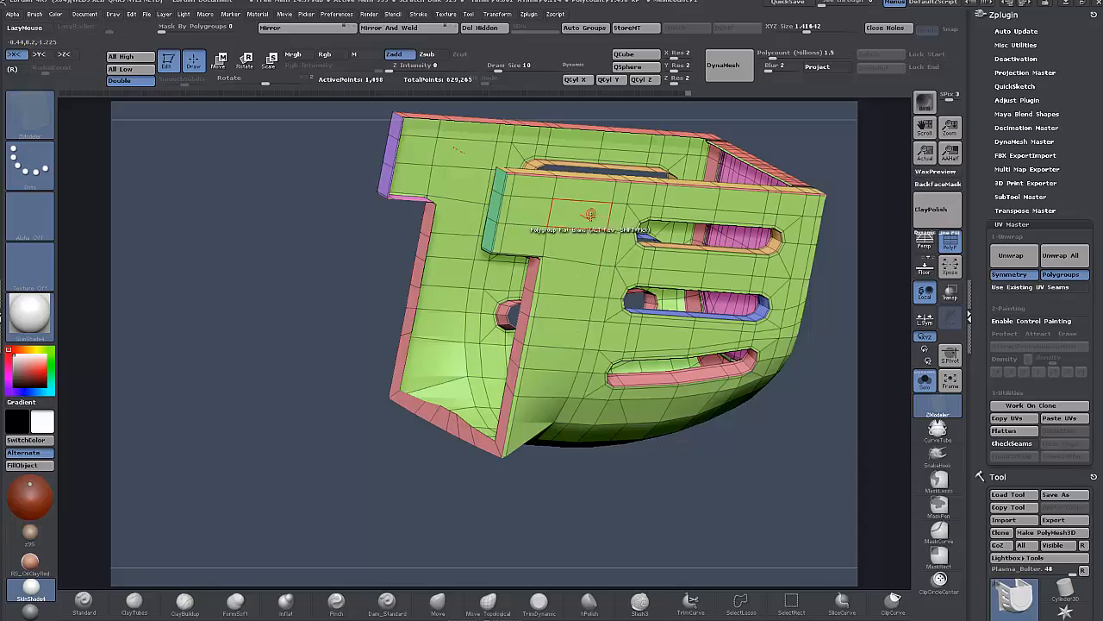
{"action": "left_click_drag", "start_coordinate": [685, 509], "coordinate": [255, 273]}
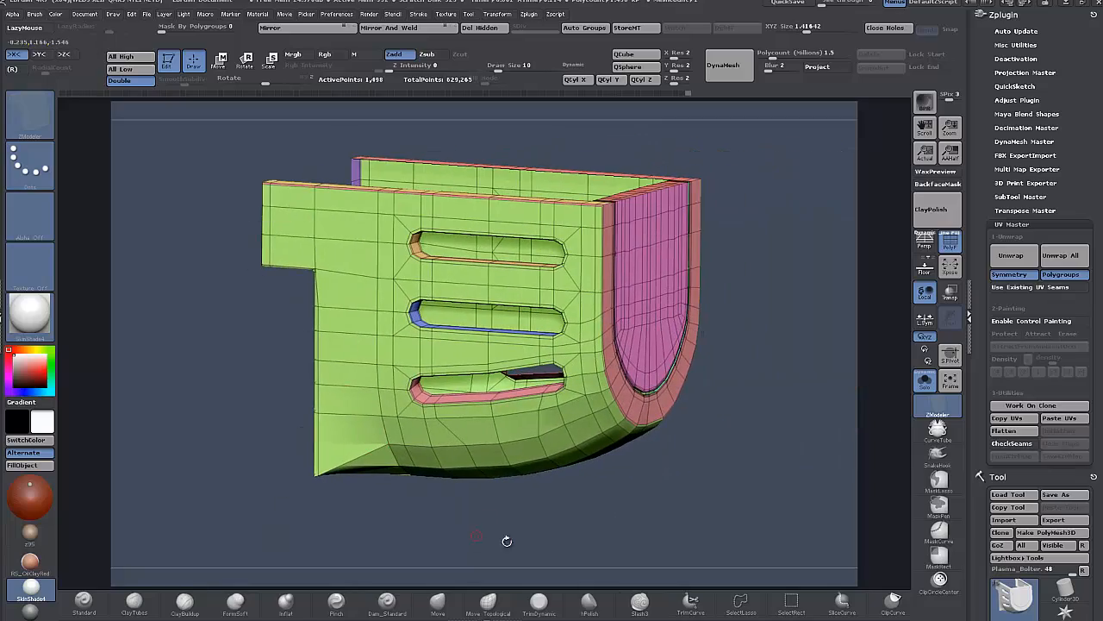
{"action": "left_click_drag", "start_coordinate": [662, 512], "coordinate": [622, 493]}
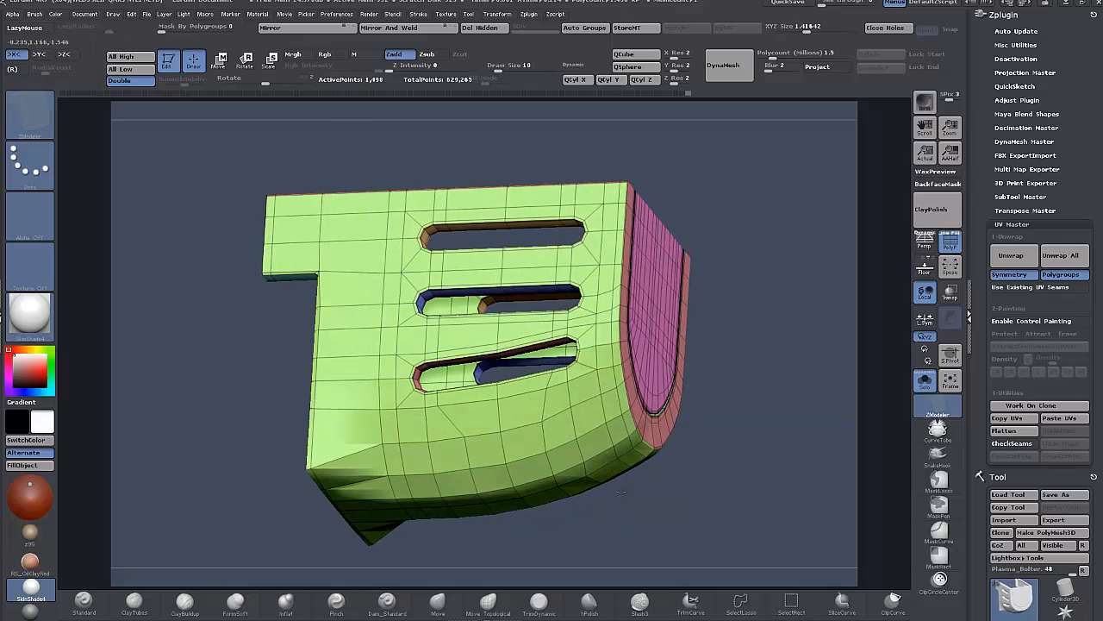
- Apply the Flat Island polygroup to the side wall's lower rear corner and the curved underside
{"action": "key", "text": "ctrl+shift"}
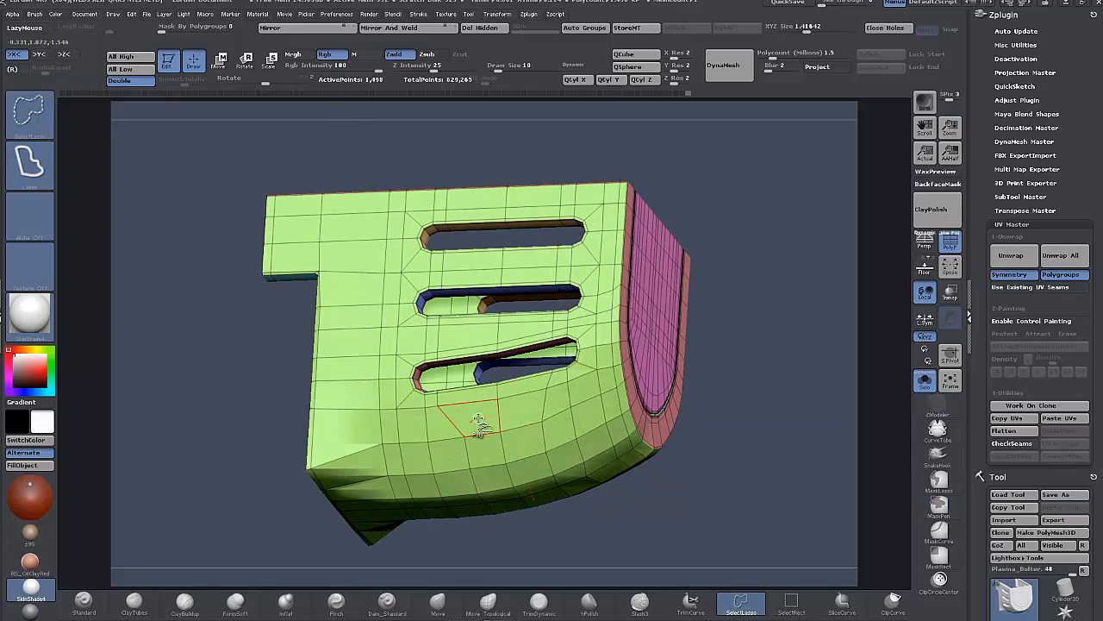
{"action": "left_click_drag", "start_coordinate": [479, 422], "coordinate": [480, 419], "text": "ctrl+shift"}
{"action": "mouse_move", "coordinate": [723, 506]}
{"action": "left_mouse_down"}
{"action": "mouse_move", "coordinate": [696, 505]}
{"action": "mouse_move", "coordinate": [680, 455]}
{"action": "left_mouse_up"}
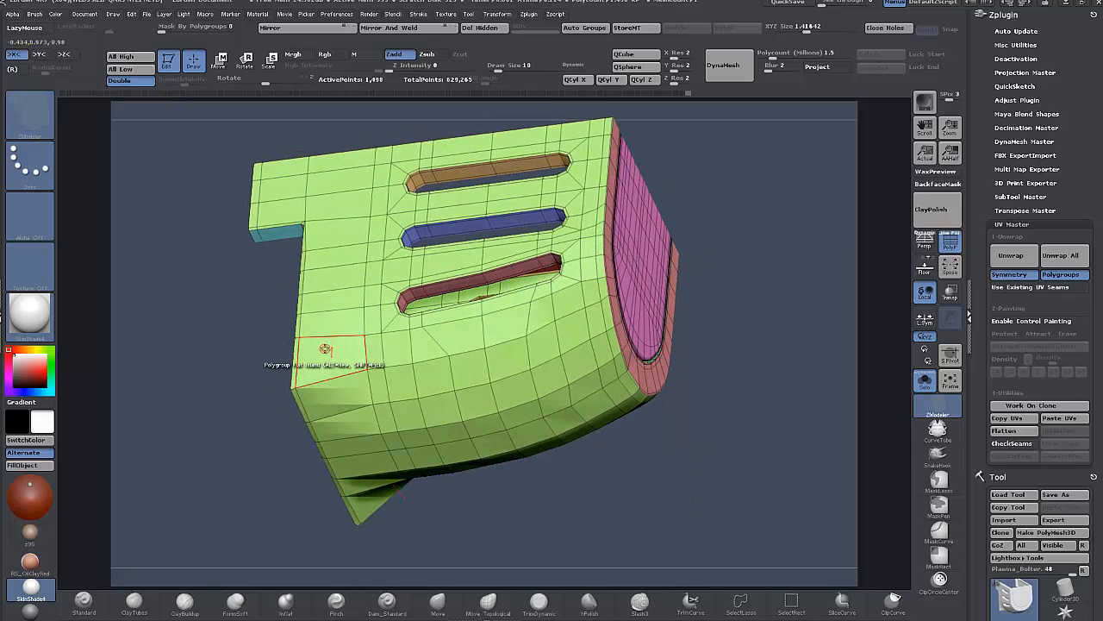
{"action": "left_click", "coordinate": [331, 349]}
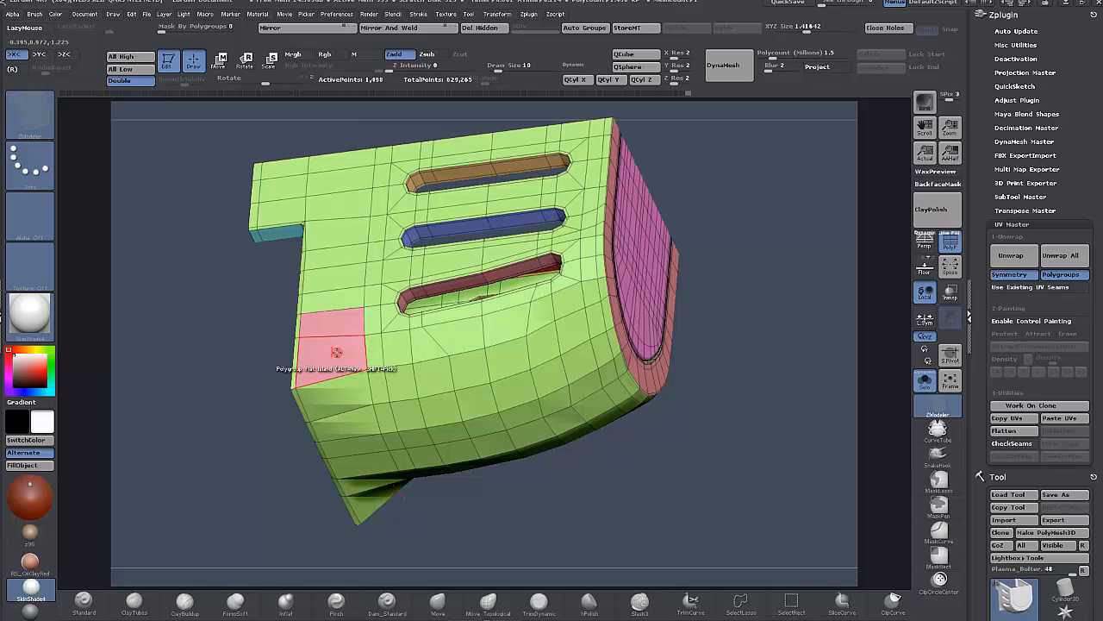
{"action": "left_click", "coordinate": [475, 426]}
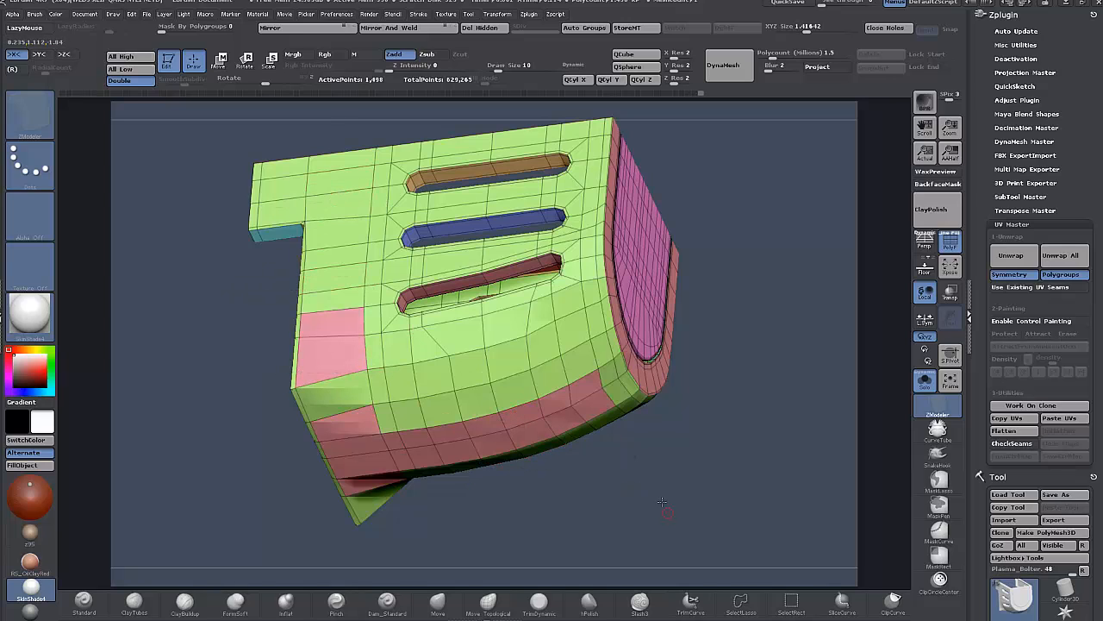
{"action": "left_click_drag", "start_coordinate": [662, 501], "coordinate": [615, 451]}
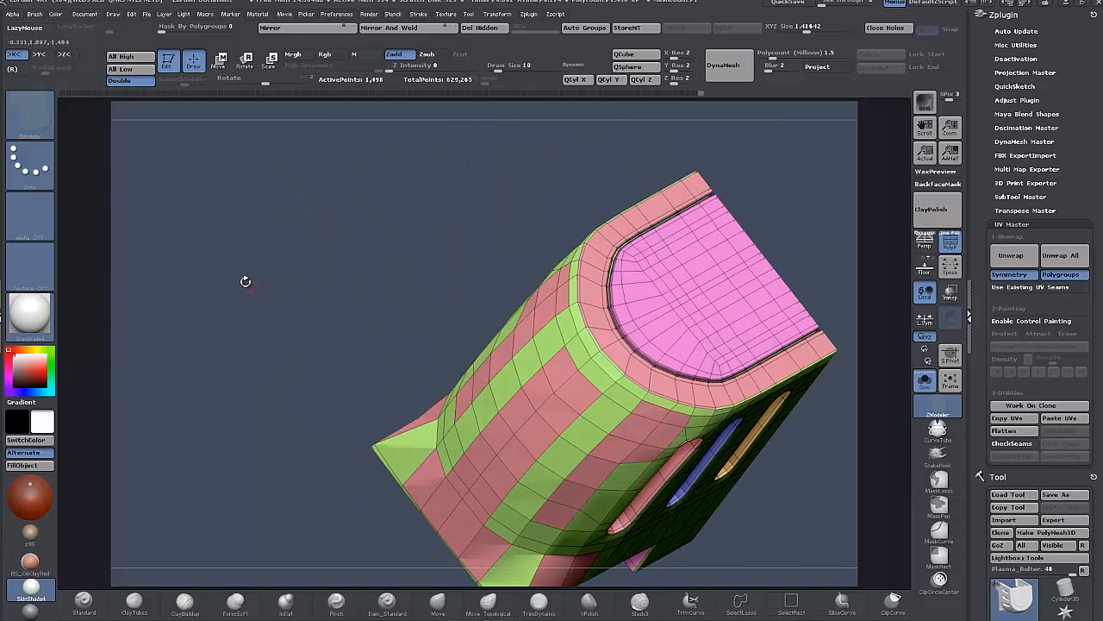
{"action": "left_click_drag", "start_coordinate": [244, 281], "coordinate": [272, 393]}
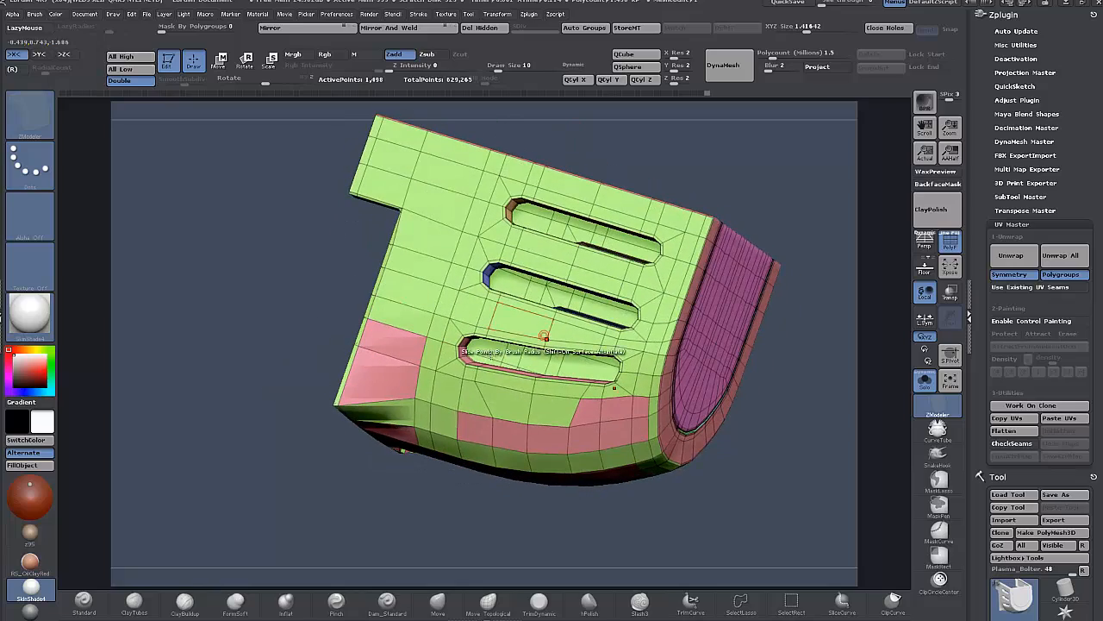
- Isolate the green polygroup and examine the gaps where the housing's side walls and curved underside are grouped differently
{"action": "mouse_move", "coordinate": [250, 299]}
{"action": "left_mouse_down"}
{"action": "mouse_move", "coordinate": [247, 311]}
{"action": "mouse_move", "coordinate": [245, 293]}
{"action": "left_mouse_up"}
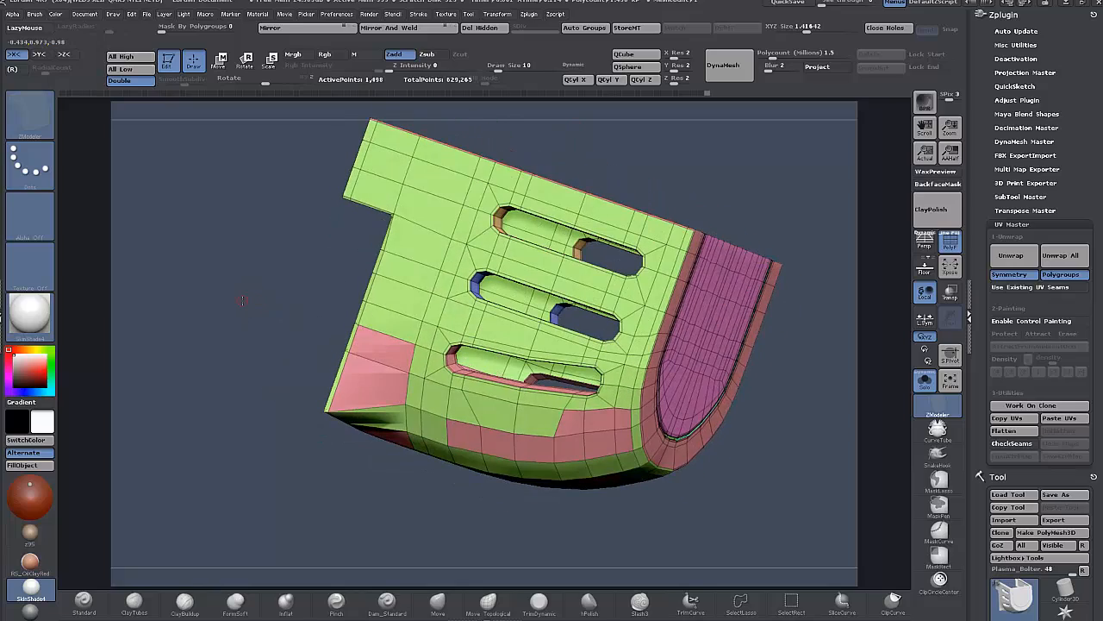
{"action": "left_click", "coordinate": [414, 248], "text": "ctrl+shift"}
{"action": "left_click", "coordinate": [413, 246], "text": "ctrl+shift"}
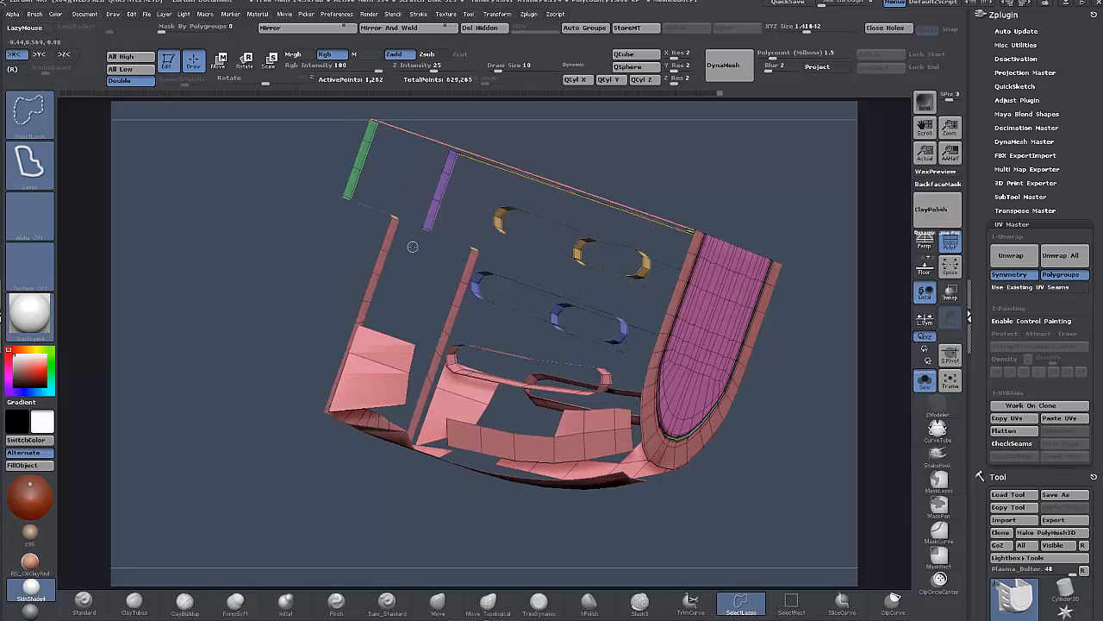
{"action": "left_click", "coordinate": [386, 351], "text": "ctrl+shift"}
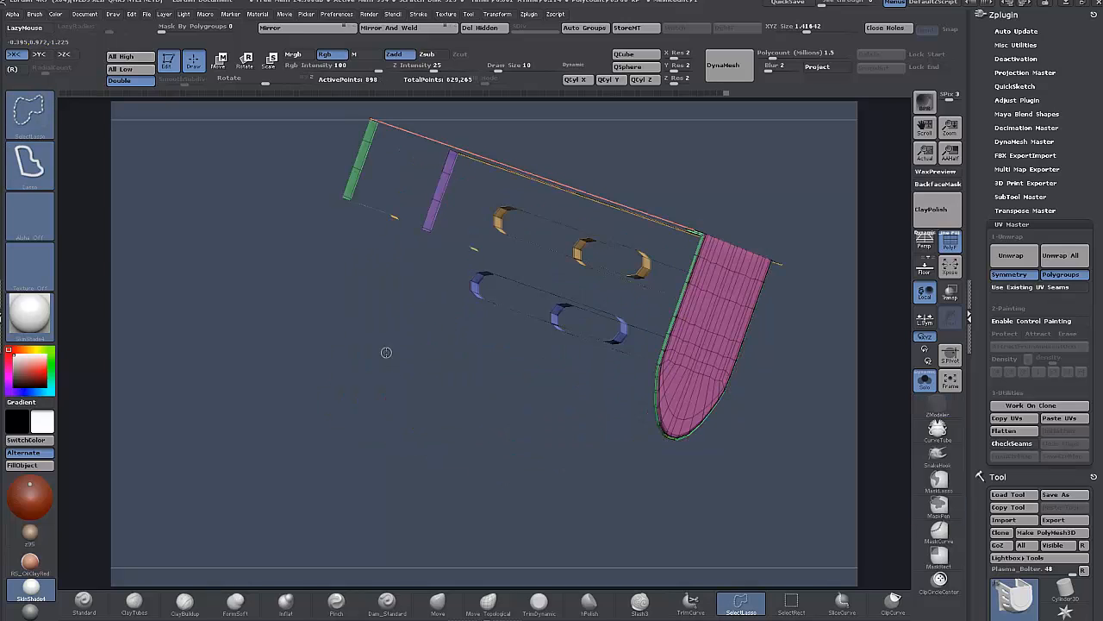
{"action": "mouse_move", "coordinate": [381, 386]}
{"action": "left_mouse_down"}
{"action": "mouse_move", "coordinate": [466, 362]}
{"action": "mouse_move", "coordinate": [272, 345]}
{"action": "mouse_move", "coordinate": [284, 405]}
{"action": "mouse_move", "coordinate": [276, 448]}
{"action": "mouse_move", "coordinate": [239, 408]}
{"action": "left_mouse_up"}
{"action": "left_click", "coordinate": [271, 450], "text": "ctrl+shift"}
{"action": "left_click_drag", "start_coordinate": [259, 451], "coordinate": [256, 416]}
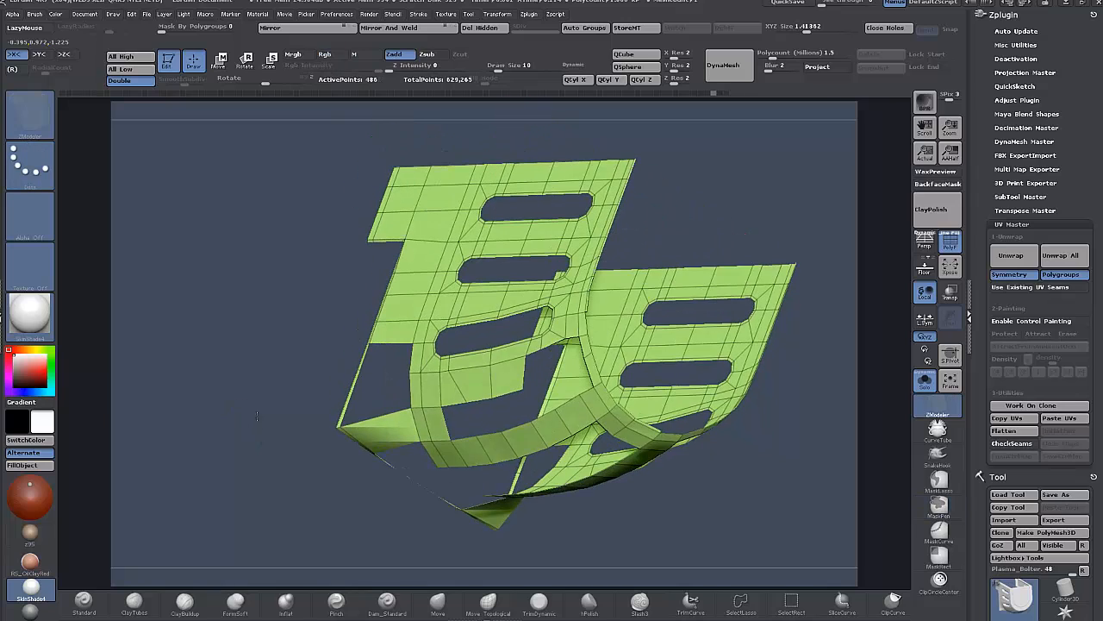
- Show the whole housing again and undo the red polygroup patches on the lower rear corner and curved underside
{"action": "left_click", "coordinate": [257, 418], "text": "ctrl+shift"}
{"action": "key", "text": "ctrl+z"}
{"action": "key", "text": "ctrl+z"}
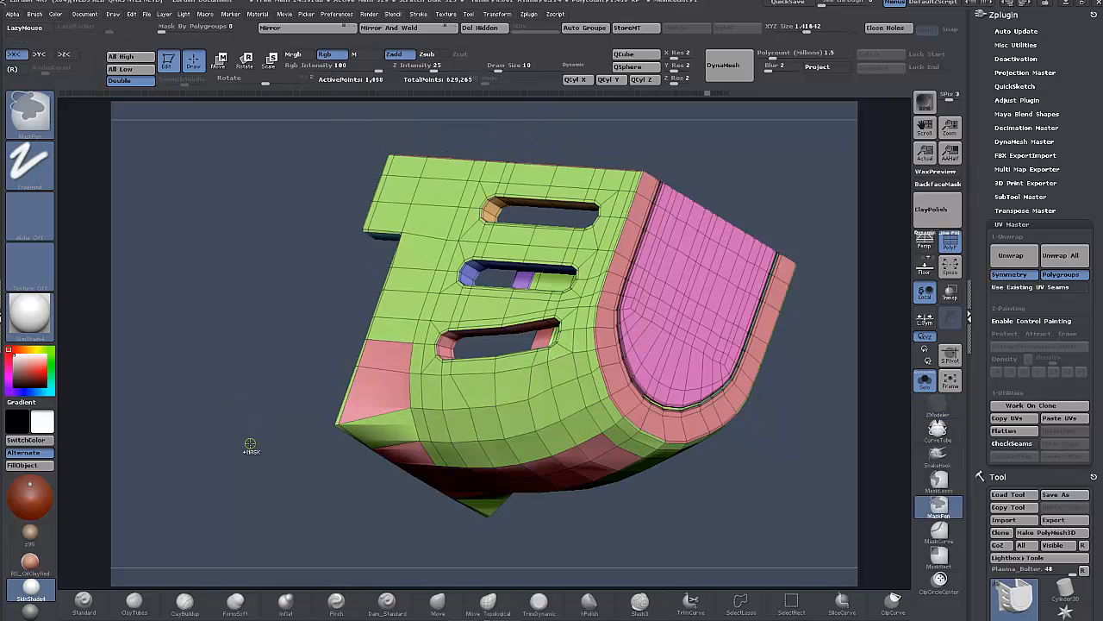
{"action": "key", "text": "ctrl+z"}
{"action": "left_click_drag", "start_coordinate": [248, 449], "coordinate": [250, 482]}
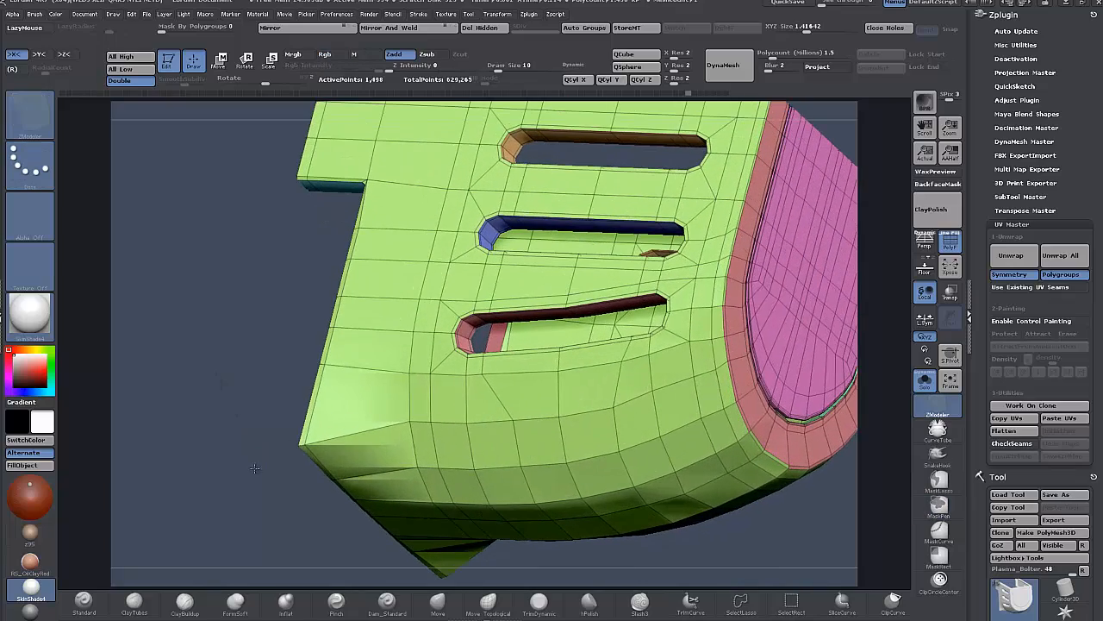
- Apply a cyan Flat Island polygroup to the side wall's lower rear corner and the curved underside
{"action": "left_click", "coordinate": [365, 395]}
{"action": "left_click", "coordinate": [365, 395]}
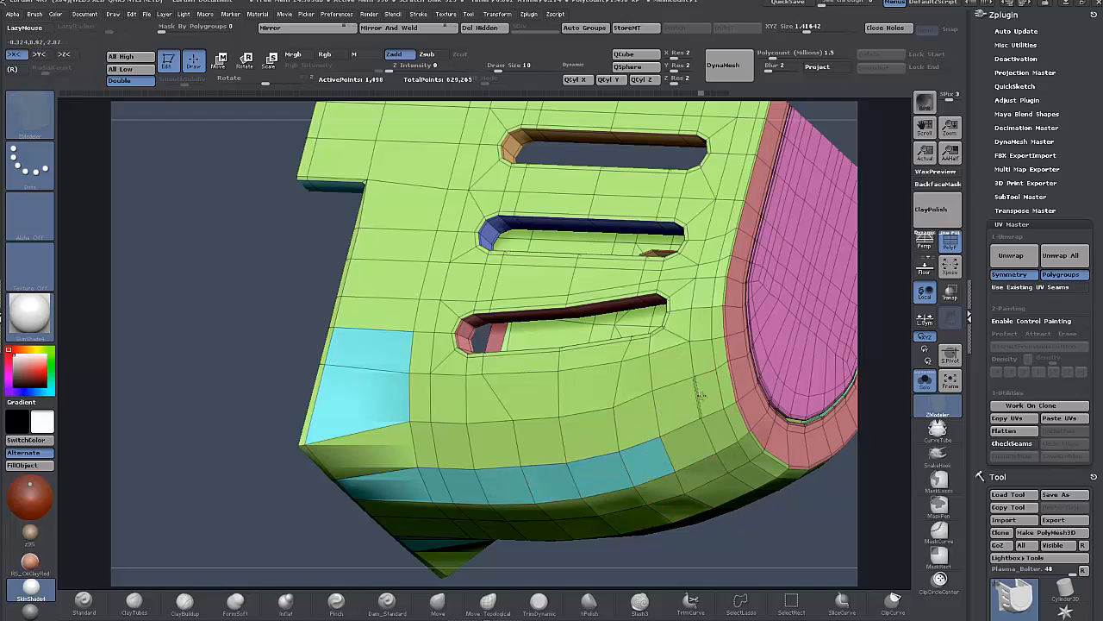
{"action": "key", "text": "ctrl"}
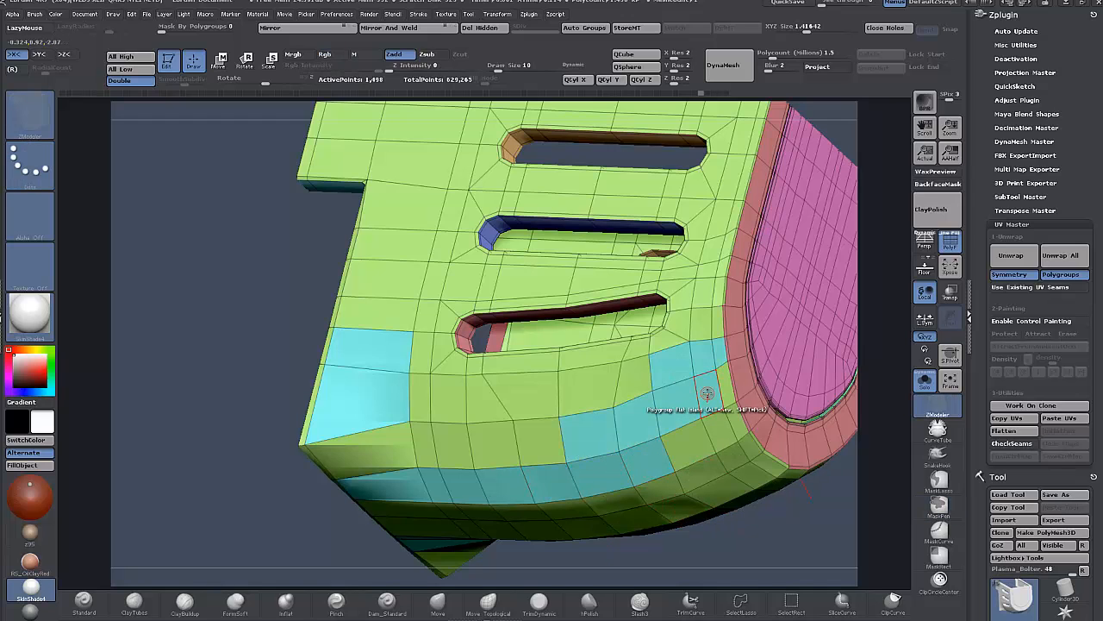
{"action": "left_click", "coordinate": [702, 397]}
- Set the ZModeler edge action to Do Nothing
{"action": "left_click_drag", "start_coordinate": [234, 406], "coordinate": [255, 345]}
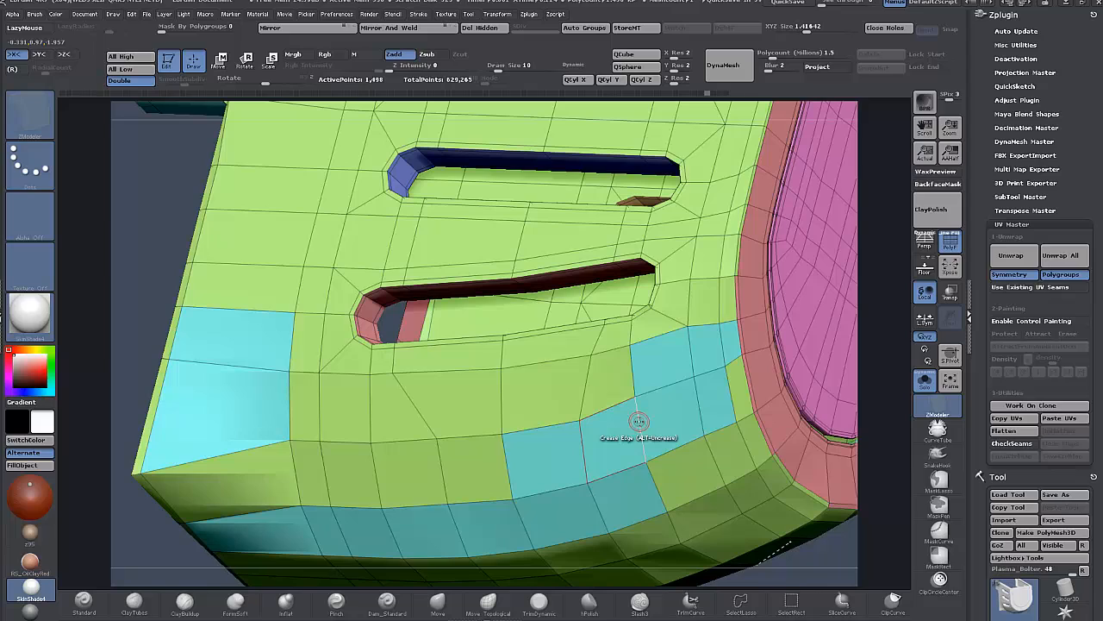
{"action": "key", "text": "space"}
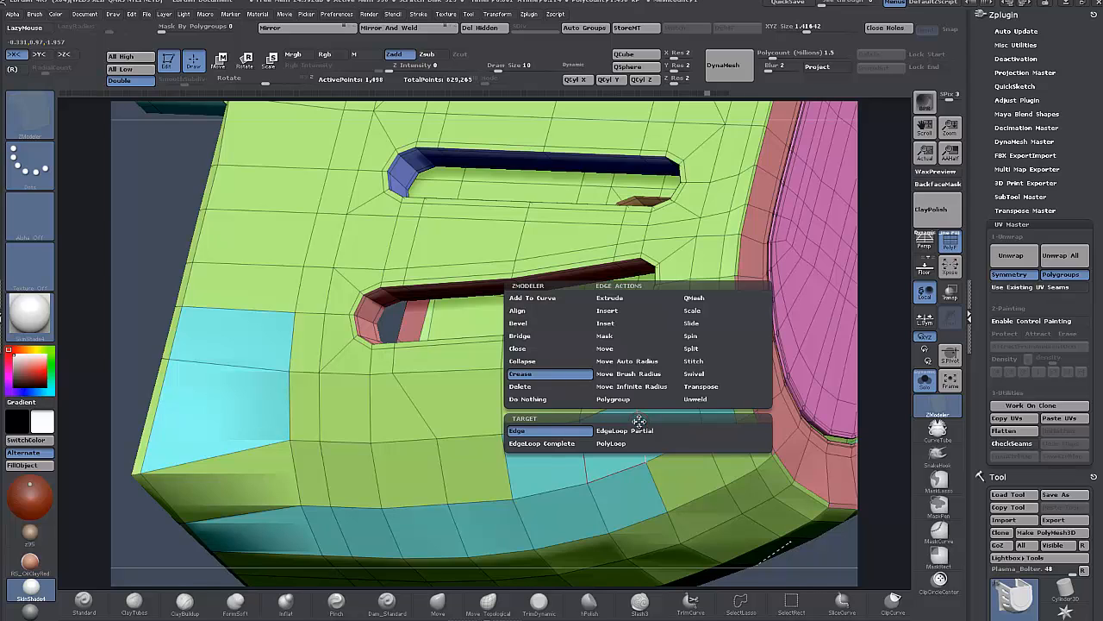
{"action": "left_click", "coordinate": [539, 400]}
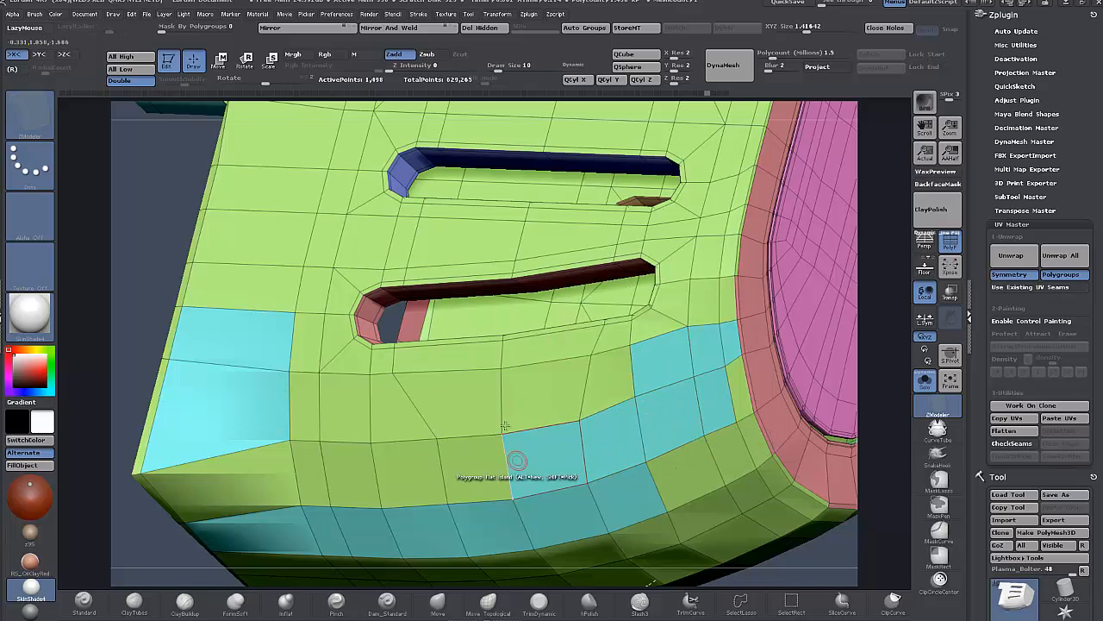
- Hide the green and cyan shell polygroups, leaving only the rims, slot walls and front panel visible
{"action": "key", "text": "x"}
{"action": "mouse_move", "coordinate": [141, 325]}
{"action": "left_mouse_down"}
{"action": "mouse_move", "coordinate": [142, 298]}
{"action": "mouse_move", "coordinate": [172, 366]}
{"action": "mouse_move", "coordinate": [183, 277]}
{"action": "mouse_move", "coordinate": [168, 383]}
{"action": "mouse_move", "coordinate": [178, 346]}
{"action": "mouse_move", "coordinate": [84, 362]}
{"action": "mouse_move", "coordinate": [246, 323]}
{"action": "left_mouse_up"}
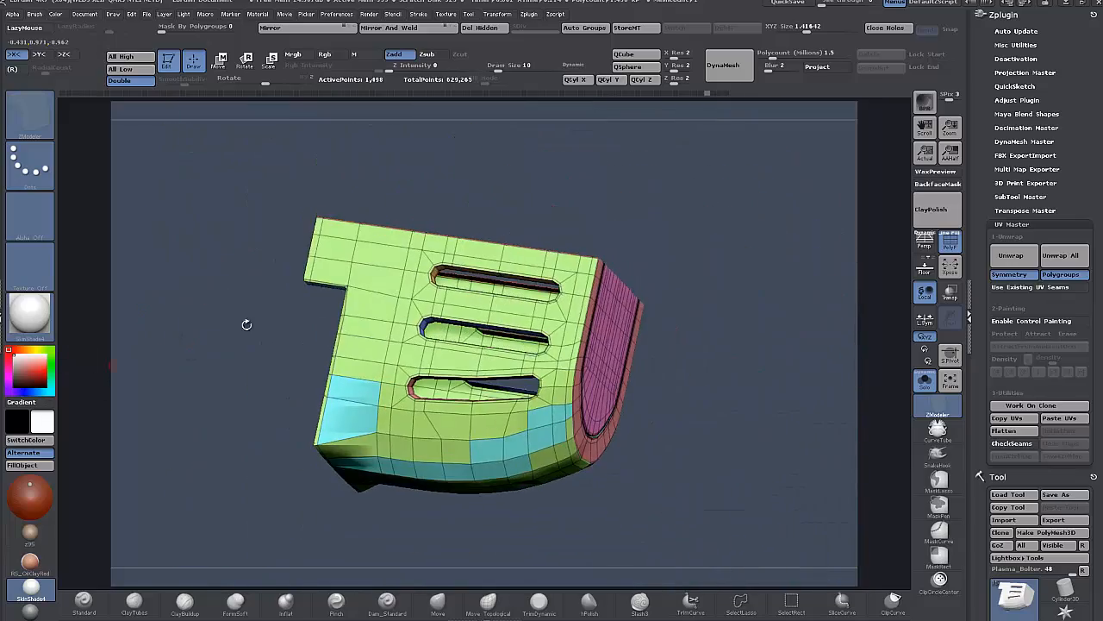
{"action": "key", "text": "ctrl+shift"}
{"action": "left_click", "coordinate": [363, 306], "text": "ctrl+shift"}
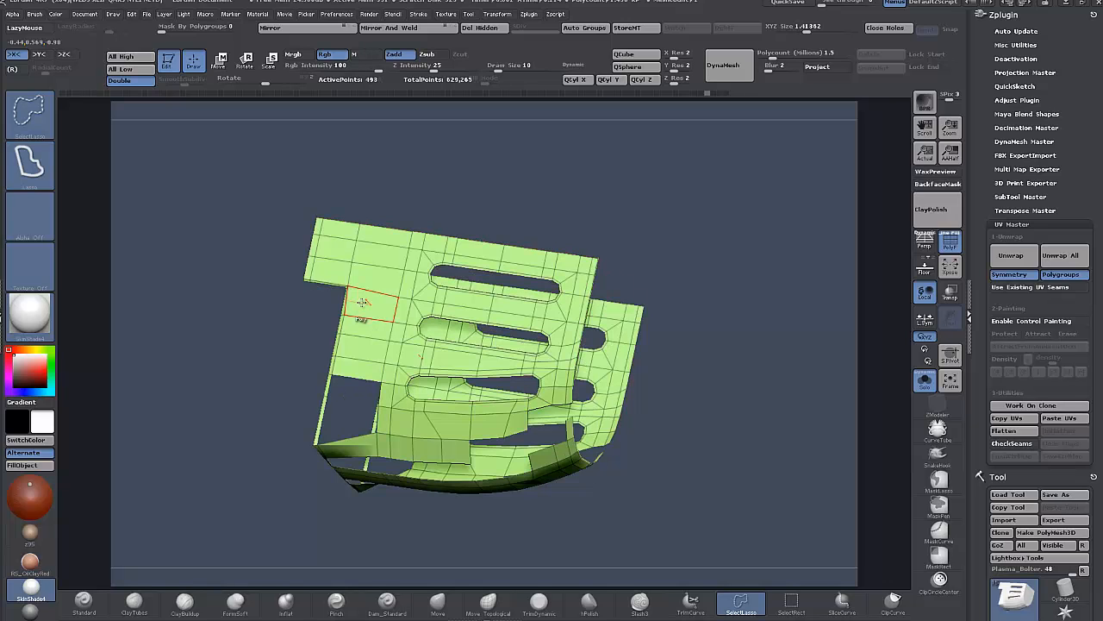
{"action": "left_click", "coordinate": [363, 302], "text": "ctrl+shift"}
{"action": "left_click_drag", "start_coordinate": [363, 302], "coordinate": [343, 402]}
{"action": "left_click", "coordinate": [350, 401], "text": "ctrl+alt+shift"}
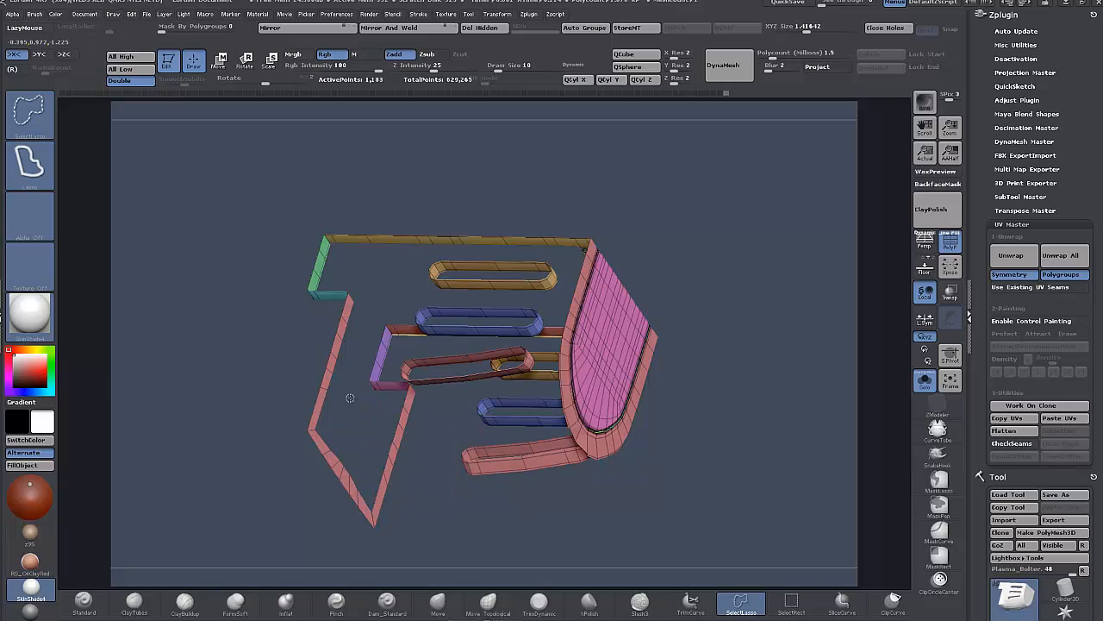
- Invert the visibility to isolate the housing's shell, group it as one blue polygroup and show the full mesh
{"action": "left_click", "coordinate": [211, 376], "text": "ctrl+shift"}
{"action": "key", "text": "ctrl+z"}
{"action": "mouse_move", "coordinate": [190, 379]}
{"action": "left_mouse_down", "text": "ctrl+shift"}
{"action": "mouse_move", "coordinate": [155, 405]}
{"action": "mouse_move", "coordinate": [185, 422]}
{"action": "mouse_move", "coordinate": [212, 397]}
{"action": "left_mouse_up", "text": "ctrl+shift"}
{"action": "left_click", "coordinate": [210, 406], "text": "ctrl+shift"}
{"action": "left_click", "coordinate": [207, 416], "text": "ctrl+shift"}
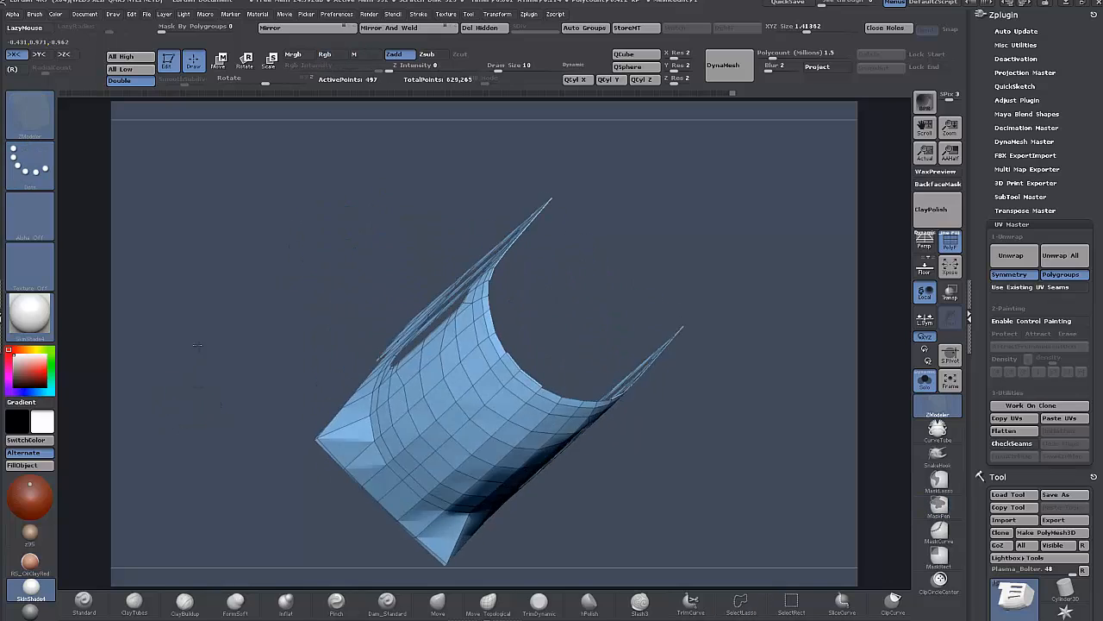
{"action": "left_click", "coordinate": [208, 431], "text": "ctrl+shift"}
{"action": "left_click", "coordinate": [207, 451], "text": "ctrl+shift"}
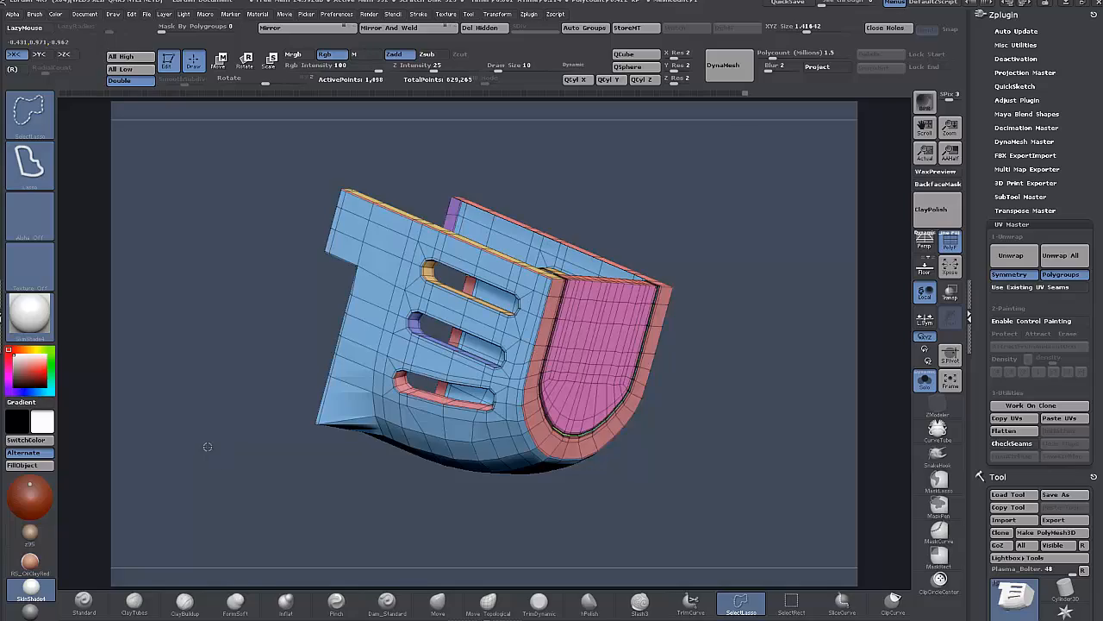
- Switch back to the ZModeler brush and inspect the yellow top rim of the side wall, isolating it briefly
{"action": "key", "text": "b"}
{"action": "key", "text": "z"}
{"action": "key", "text": "m"}
{"action": "mouse_move", "coordinate": [219, 468]}
{"action": "left_mouse_down"}
{"action": "mouse_move", "coordinate": [193, 458]}
{"action": "mouse_move", "coordinate": [221, 460]}
{"action": "mouse_move", "coordinate": [247, 517]}
{"action": "mouse_move", "coordinate": [190, 424]}
{"action": "mouse_move", "coordinate": [208, 495]}
{"action": "left_mouse_up"}
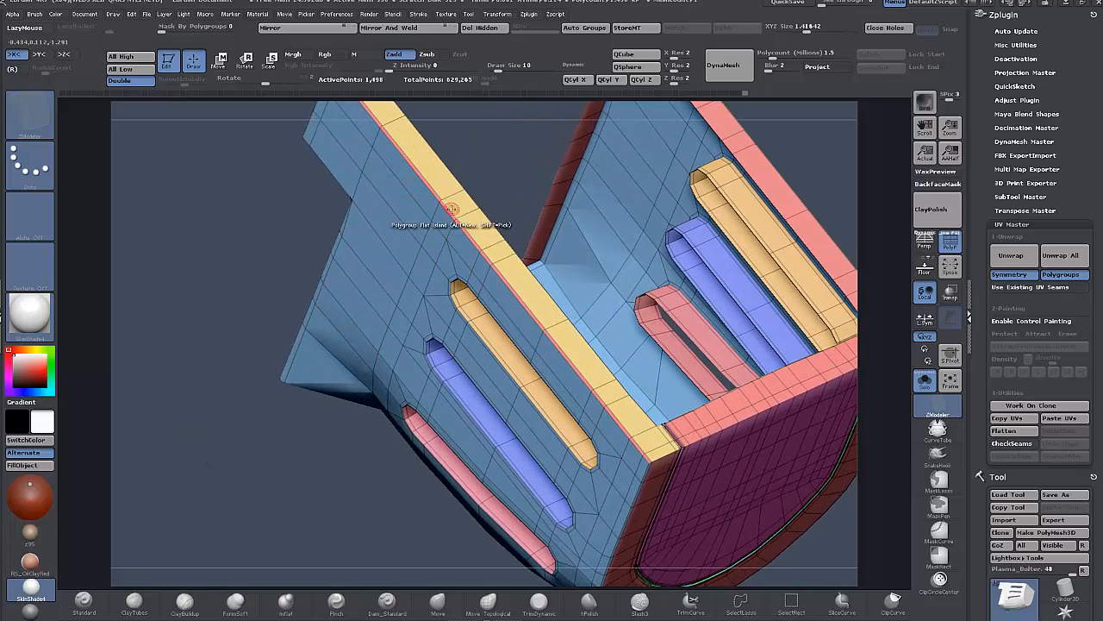
{"action": "left_click_drag", "start_coordinate": [293, 240], "coordinate": [455, 185]}
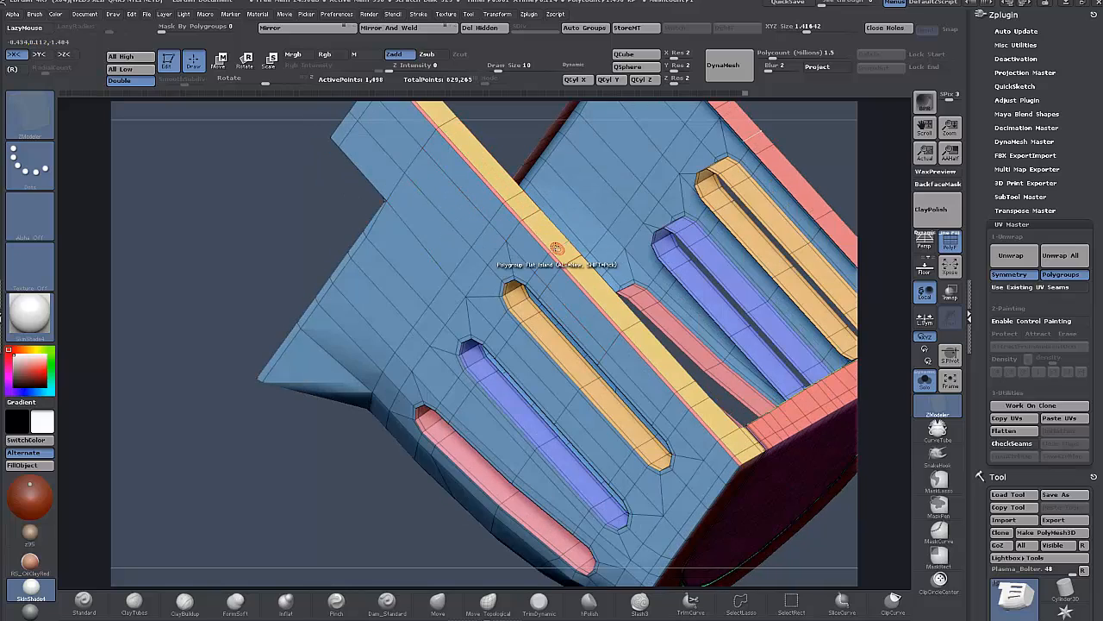
{"action": "left_click_drag", "start_coordinate": [296, 215], "coordinate": [198, 308]}
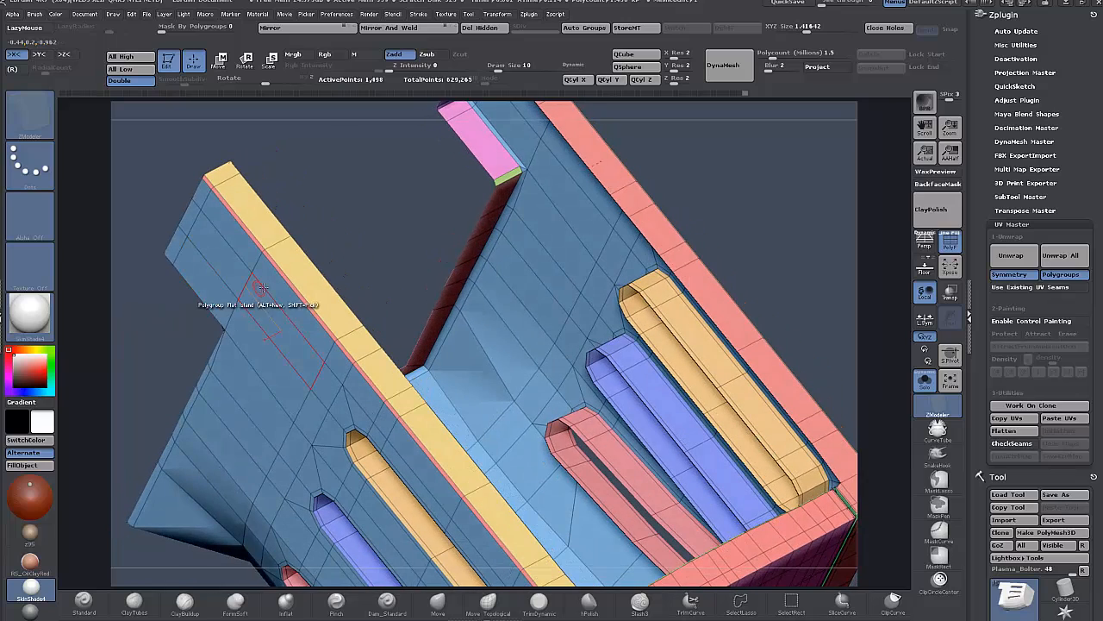
{"action": "left_click", "coordinate": [310, 291], "text": "ctrl+shift"}
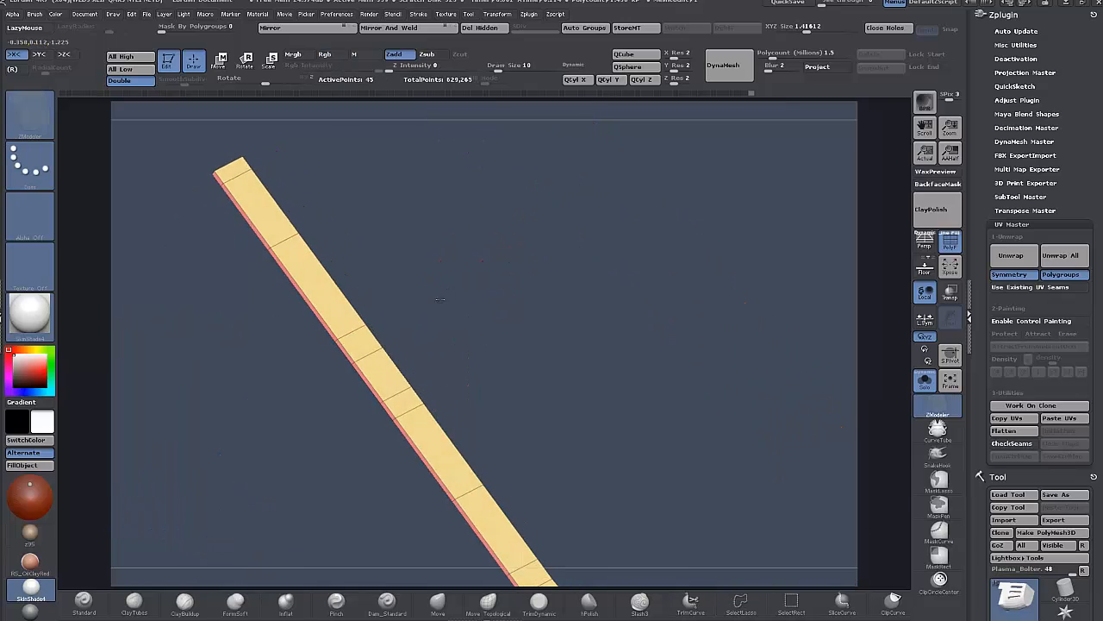
{"action": "left_click_drag", "start_coordinate": [310, 291], "coordinate": [372, 313]}
{"action": "left_click", "coordinate": [374, 313], "text": "ctrl+shift"}
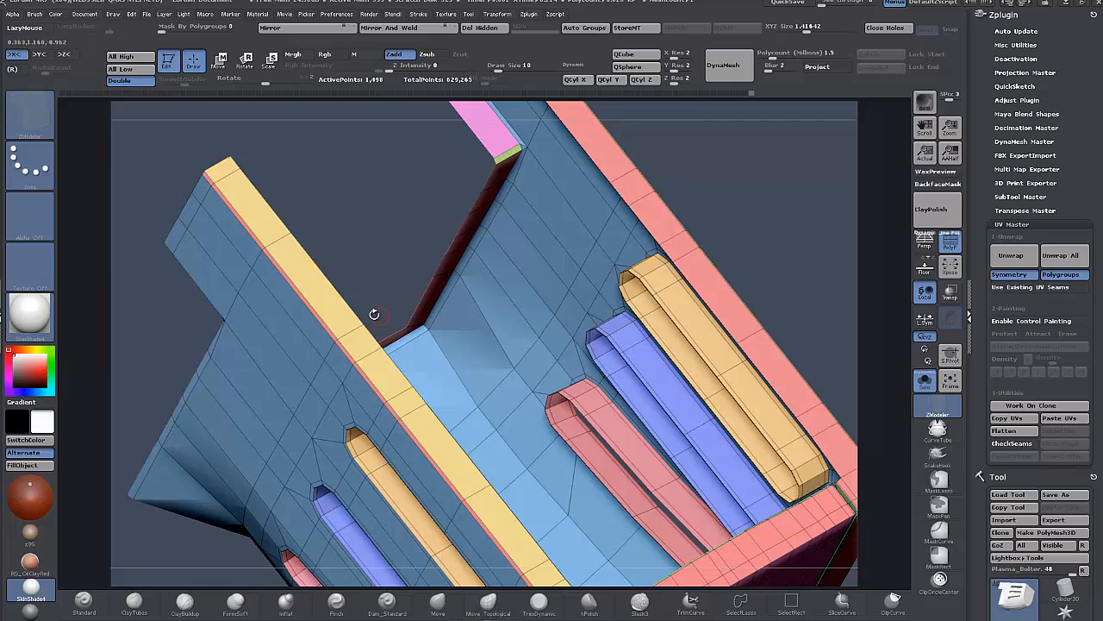
- Isolate the yellow top rim strip and expand the visible area to include its adjoining edge polygons
{"action": "left_click", "coordinate": [331, 305], "text": "ctrl+shift"}
{"action": "mouse_move", "coordinate": [462, 325]}
{"action": "left_mouse_down"}
{"action": "mouse_move", "coordinate": [429, 340]}
{"action": "mouse_move", "coordinate": [471, 336]}
{"action": "left_mouse_up"}
{"action": "key", "text": "ctrl+shift"}
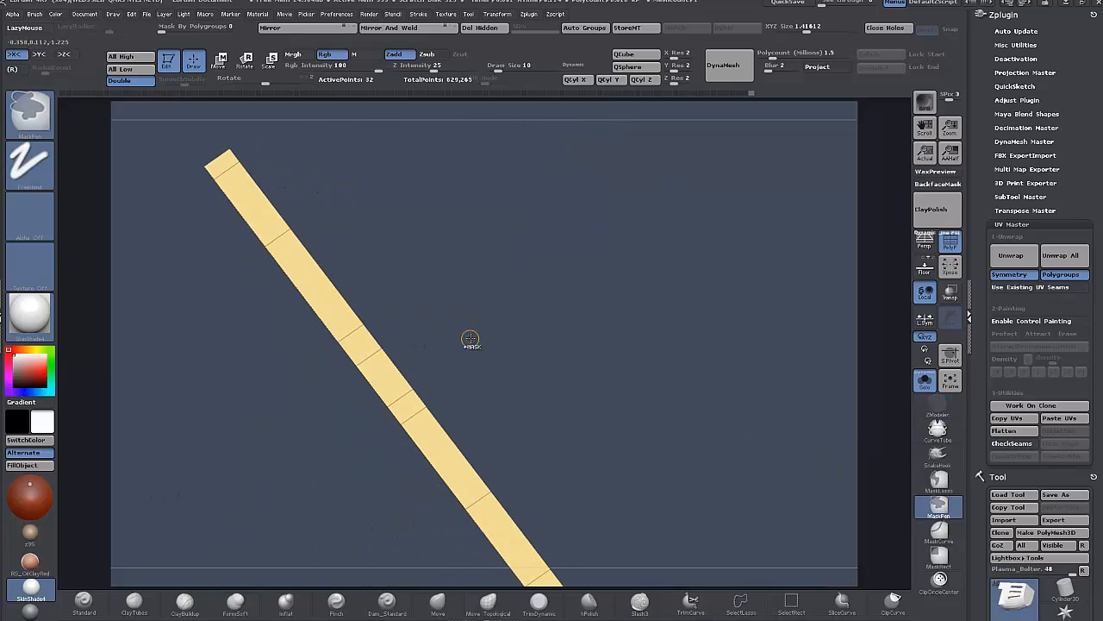
{"action": "mouse_move", "coordinate": [470, 337]}
{"action": "left_mouse_down"}
{"action": "mouse_move", "coordinate": [464, 369]}
{"action": "mouse_move", "coordinate": [489, 350]}
{"action": "mouse_move", "coordinate": [527, 414]}
{"action": "left_mouse_up"}
{"action": "key", "text": "f"}
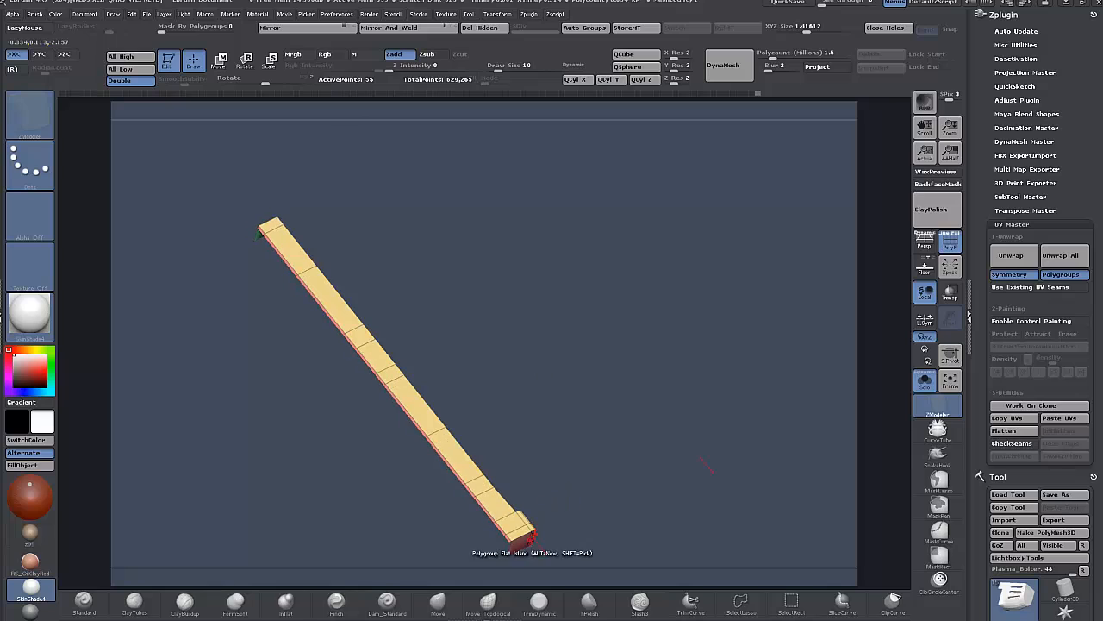
{"action": "left_click_drag", "start_coordinate": [231, 314], "coordinate": [429, 504]}
{"action": "left_click_drag", "start_coordinate": [237, 420], "coordinate": [254, 259]}
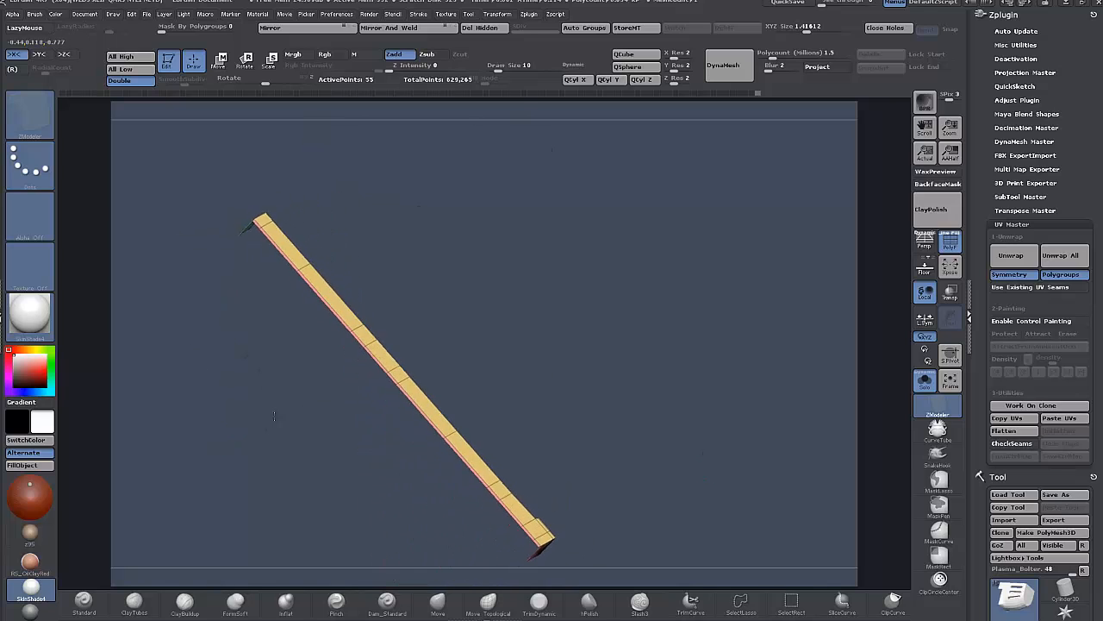
{"action": "mouse_move", "coordinate": [206, 315]}
{"action": "left_mouse_down"}
{"action": "mouse_move", "coordinate": [223, 334]}
{"action": "mouse_move", "coordinate": [226, 298]}
{"action": "left_mouse_up"}
{"action": "key", "text": "ctrl+shift"}
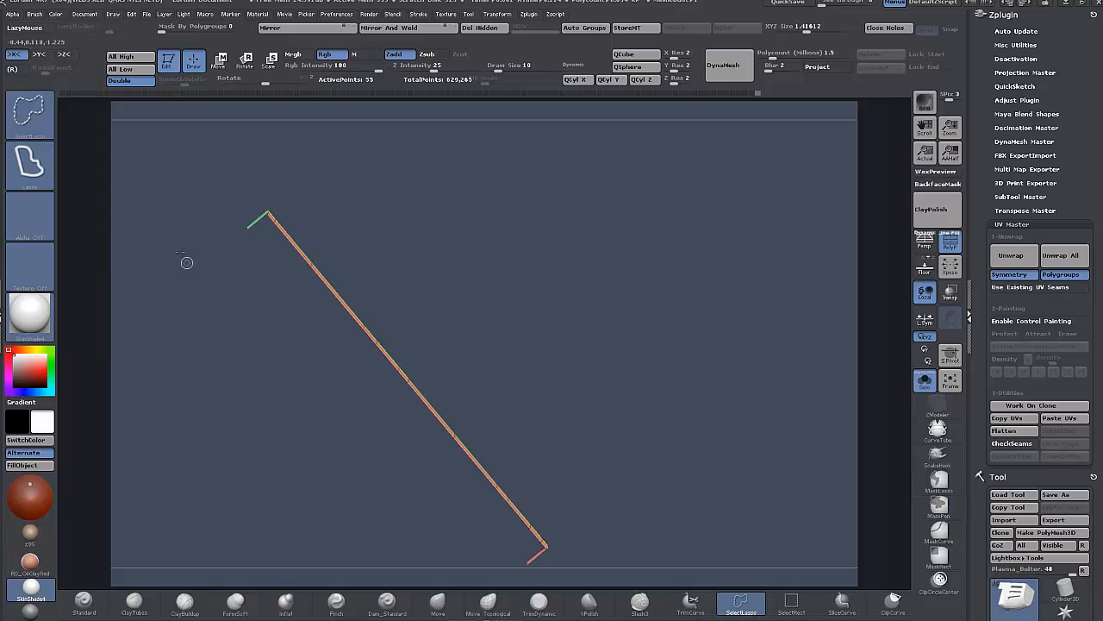
- Hide the flaps at both ends of the rim strip, group the rest as one green polygroup and show the full mesh
{"action": "mouse_move", "coordinate": [181, 249]}
{"action": "left_mouse_down", "text": "ctrl+shift"}
{"action": "mouse_move", "coordinate": [200, 179]}
{"action": "mouse_move", "coordinate": [260, 212]}
{"action": "left_mouse_up", "text": "ctrl+shift"}
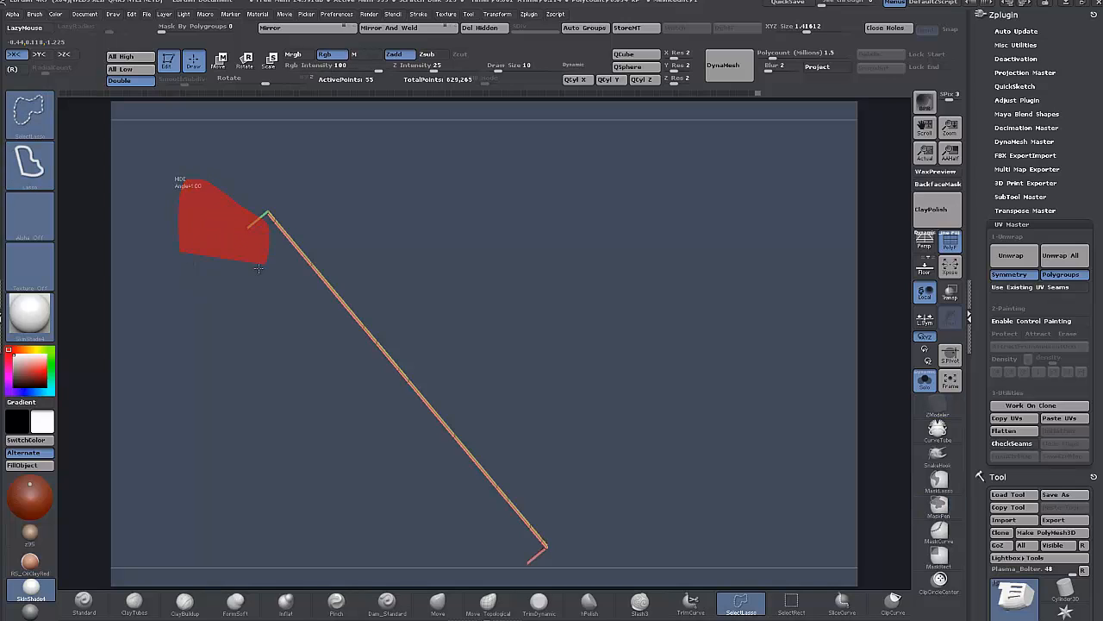
{"action": "left_click_drag", "start_coordinate": [258, 268], "coordinate": [261, 274], "text": "ctrl+alt+shift"}
{"action": "mouse_move", "coordinate": [297, 467]}
{"action": "left_mouse_down", "text": "alt"}
{"action": "mouse_move", "coordinate": [300, 447]}
{"action": "mouse_move", "coordinate": [221, 369]}
{"action": "left_mouse_up", "text": "alt"}
{"action": "mouse_move", "coordinate": [342, 443]}
{"action": "left_mouse_down", "text": "ctrl+alt+shift"}
{"action": "mouse_move", "coordinate": [357, 432]}
{"action": "mouse_move", "coordinate": [436, 446]}
{"action": "left_mouse_up", "text": "ctrl+alt+shift"}
{"action": "mouse_move", "coordinate": [576, 486]}
{"action": "left_mouse_down"}
{"action": "mouse_move", "coordinate": [482, 302]}
{"action": "mouse_move", "coordinate": [522, 349]}
{"action": "left_mouse_up"}
{"action": "left_click", "coordinate": [509, 349], "text": "ctrl+shift"}
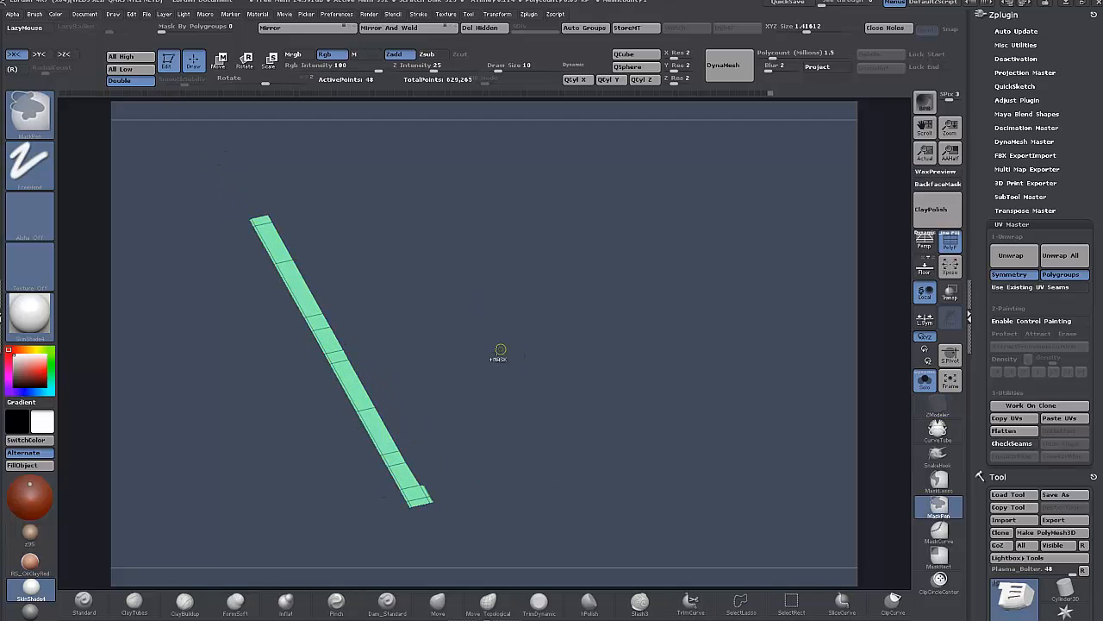
{"action": "left_click", "coordinate": [730, 259], "text": "ctrl+shift"}
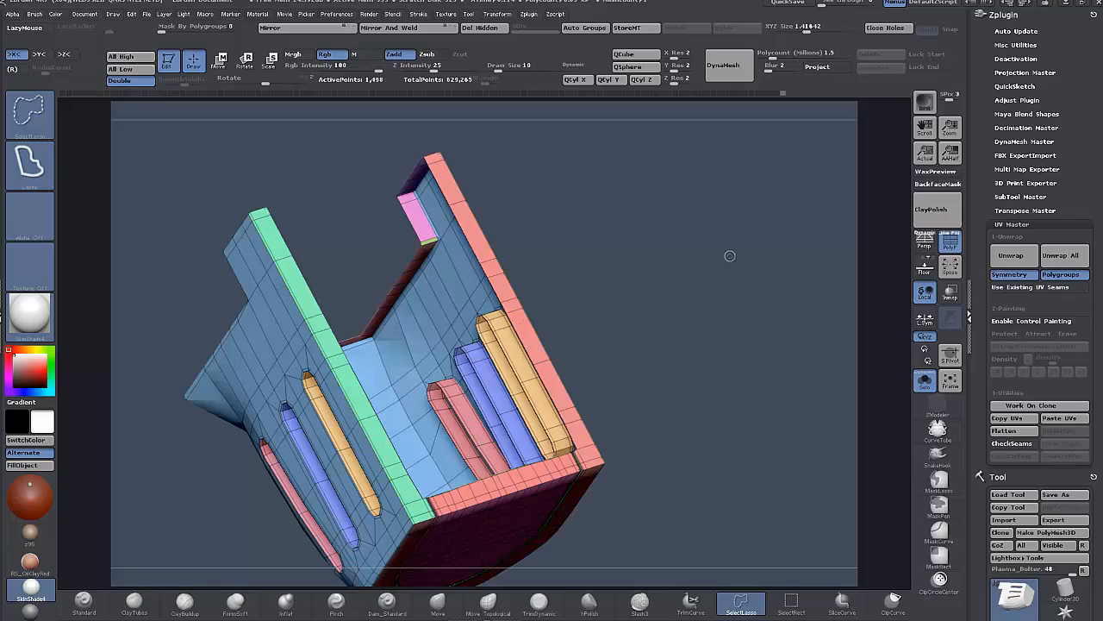
- Merge the housing's stray polygroups so the thin slivers beside the rear notch and along the rims join neighbouring groups
{"action": "left_click_drag", "start_coordinate": [719, 348], "coordinate": [729, 401]}
{"action": "left_click_drag", "start_coordinate": [624, 303], "coordinate": [677, 405], "text": "alt"}
{"action": "left_click_drag", "start_coordinate": [675, 196], "coordinate": [878, 364], "text": "alt"}
{"action": "left_click_drag", "start_coordinate": [82, 181], "coordinate": [247, 238]}
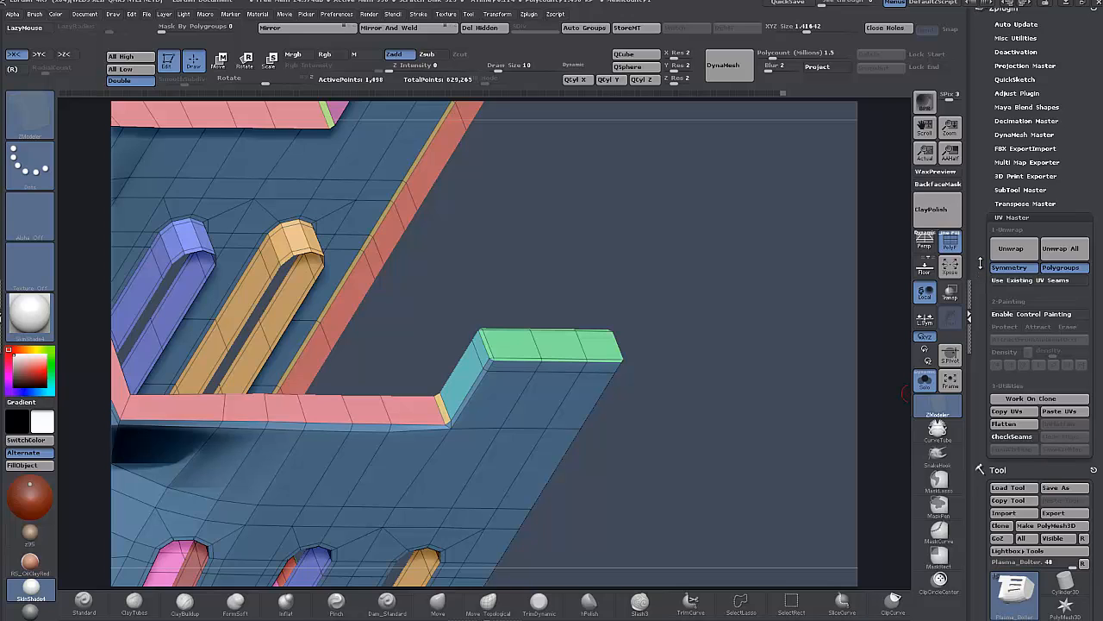
{"action": "left_click_drag", "start_coordinate": [980, 260], "coordinate": [976, 130]}
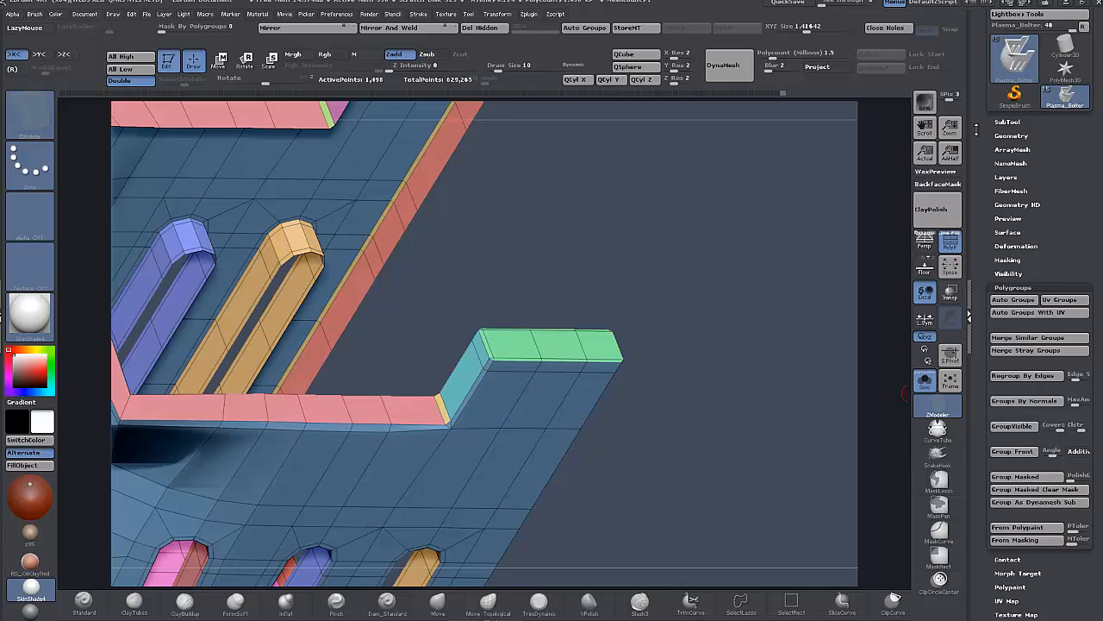
{"action": "left_click", "coordinate": [1026, 352]}
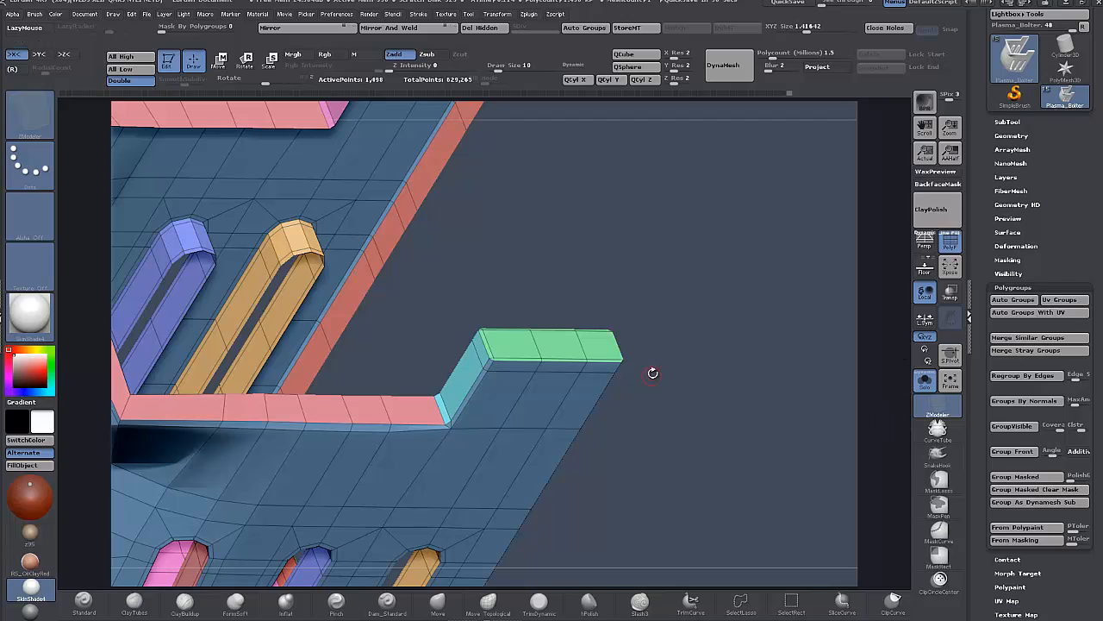
{"action": "left_click_drag", "start_coordinate": [718, 338], "coordinate": [486, 422]}
{"action": "left_click", "coordinate": [522, 435]}
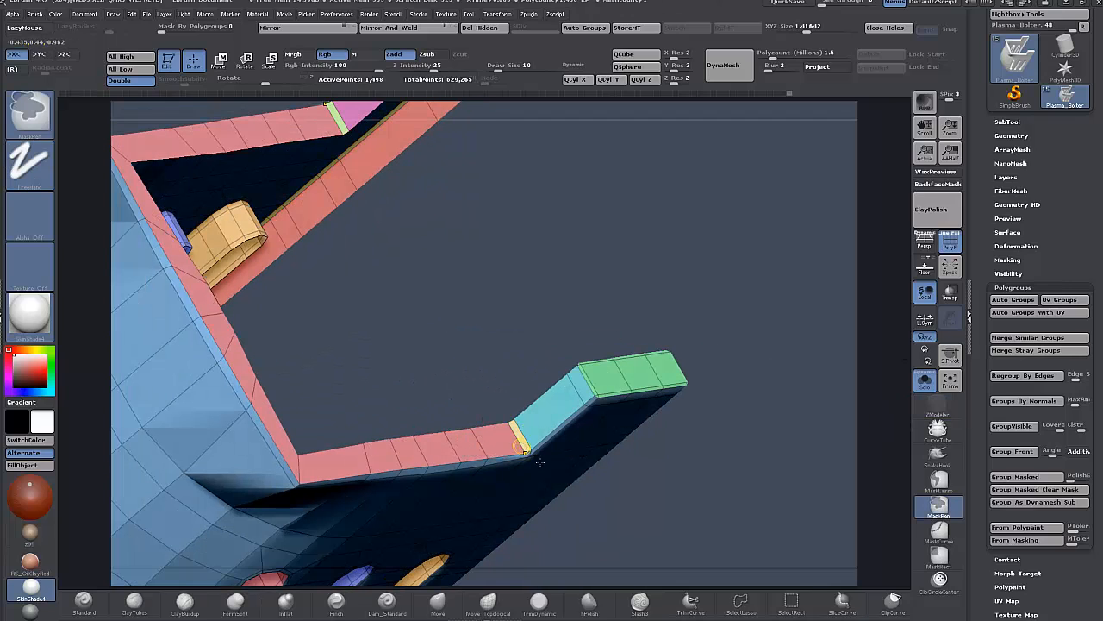
{"action": "left_click_drag", "start_coordinate": [689, 460], "coordinate": [532, 429]}
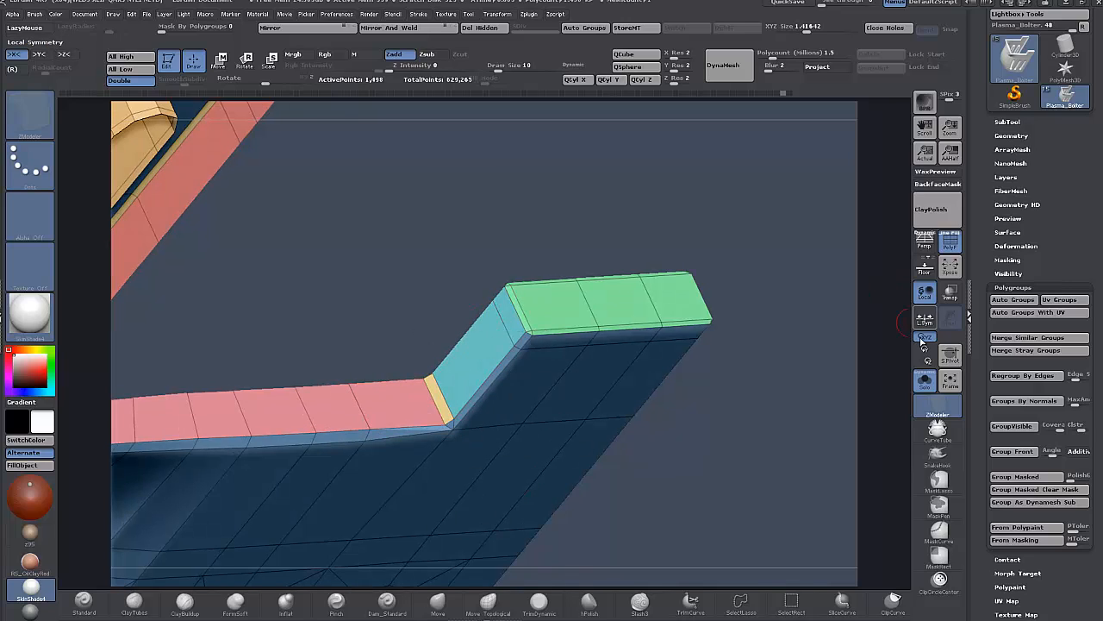
{"action": "left_click", "coordinate": [1032, 351]}
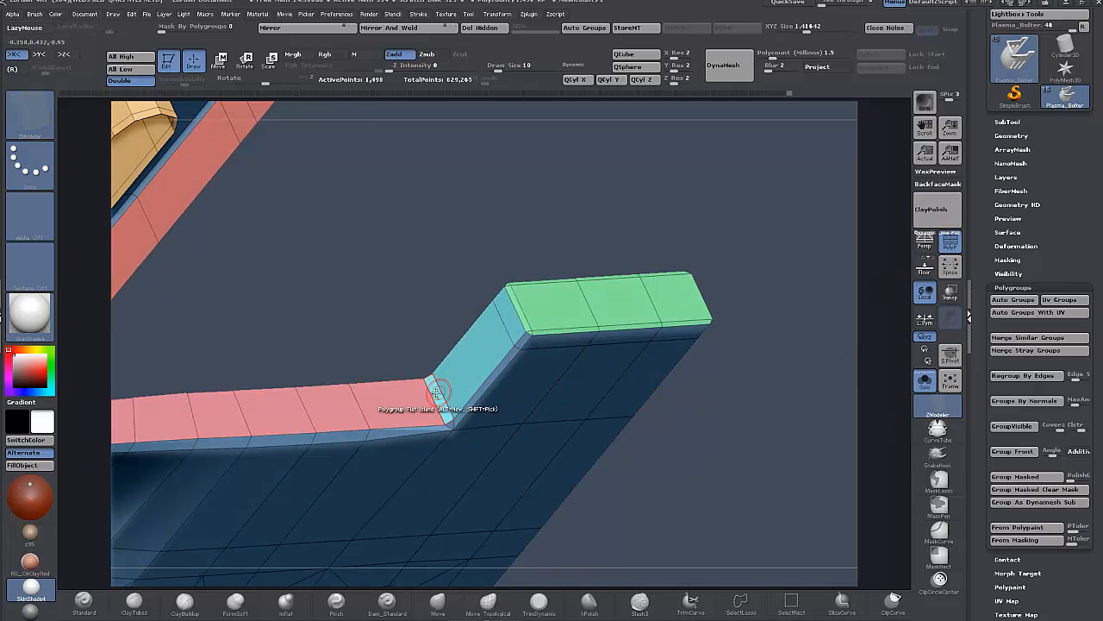
{"action": "left_click_drag", "start_coordinate": [714, 488], "coordinate": [676, 332]}
{"action": "left_click_drag", "start_coordinate": [783, 427], "coordinate": [690, 380]}
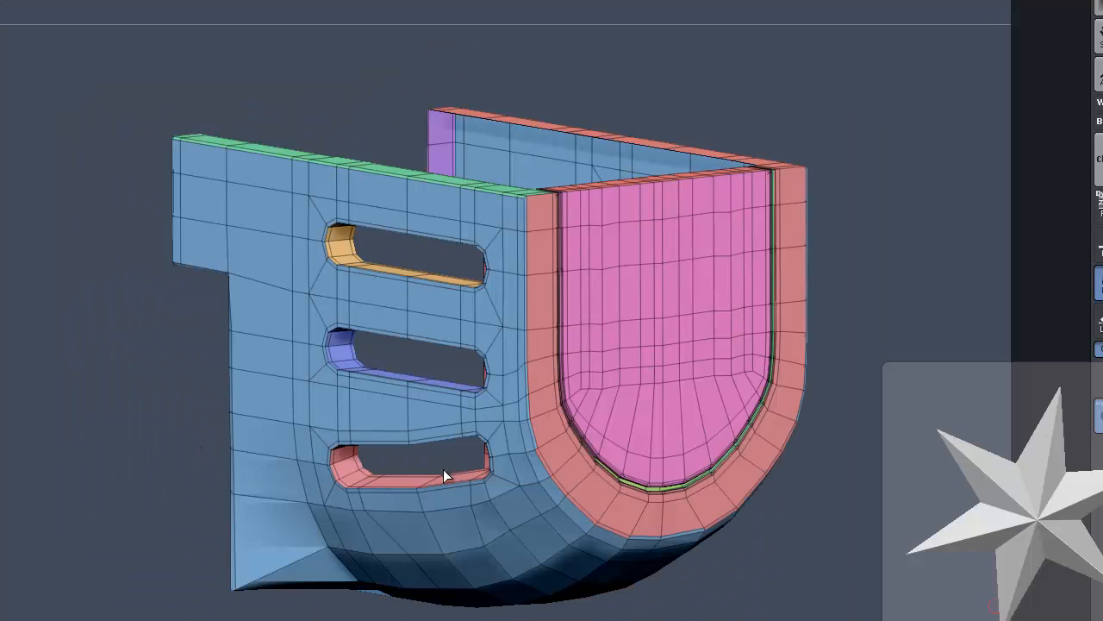
- Try deleting vertical and horizontal polygon loops from the pink front panel, undoing each deletion
{"action": "mouse_move", "coordinate": [818, 602]}
{"action": "left_mouse_down"}
{"action": "mouse_move", "coordinate": [780, 601]}
{"action": "mouse_move", "coordinate": [820, 599]}
{"action": "mouse_move", "coordinate": [800, 594]}
{"action": "left_mouse_up"}
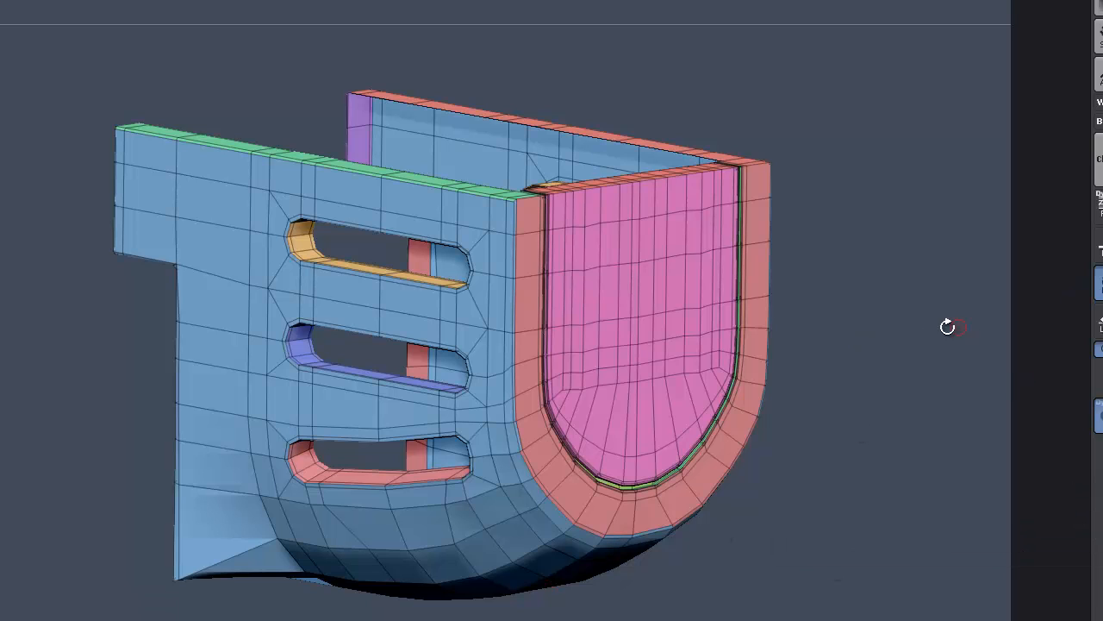
{"action": "right_click_drag", "start_coordinate": [888, 345], "coordinate": [807, 411], "text": "ctrl"}
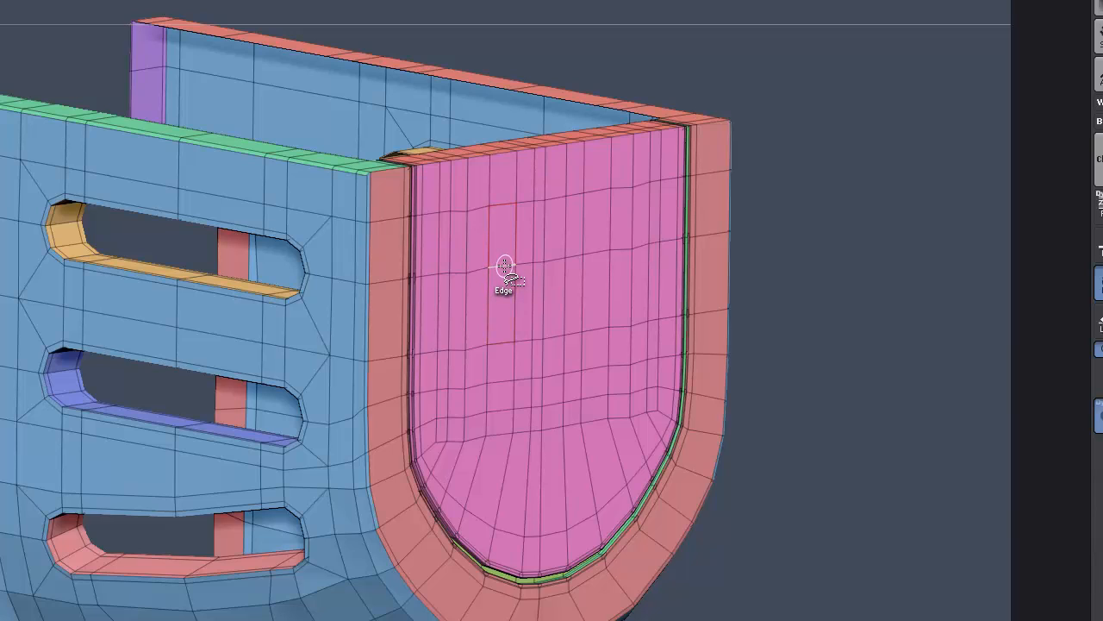
{"action": "left_click", "coordinate": [504, 265]}
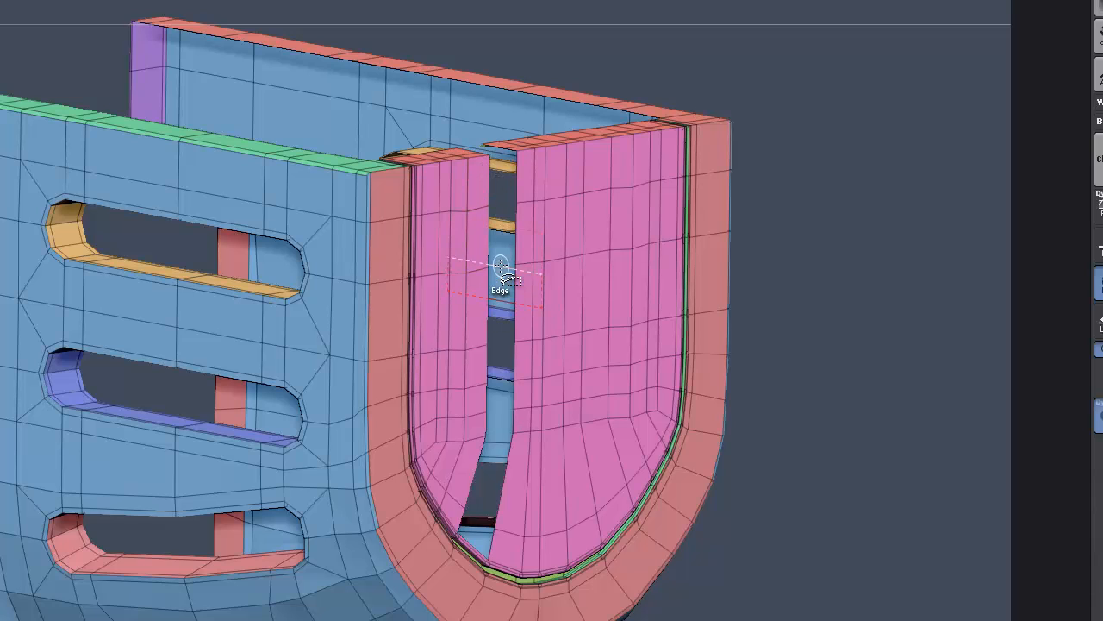
{"action": "key", "text": "ctrl+z"}
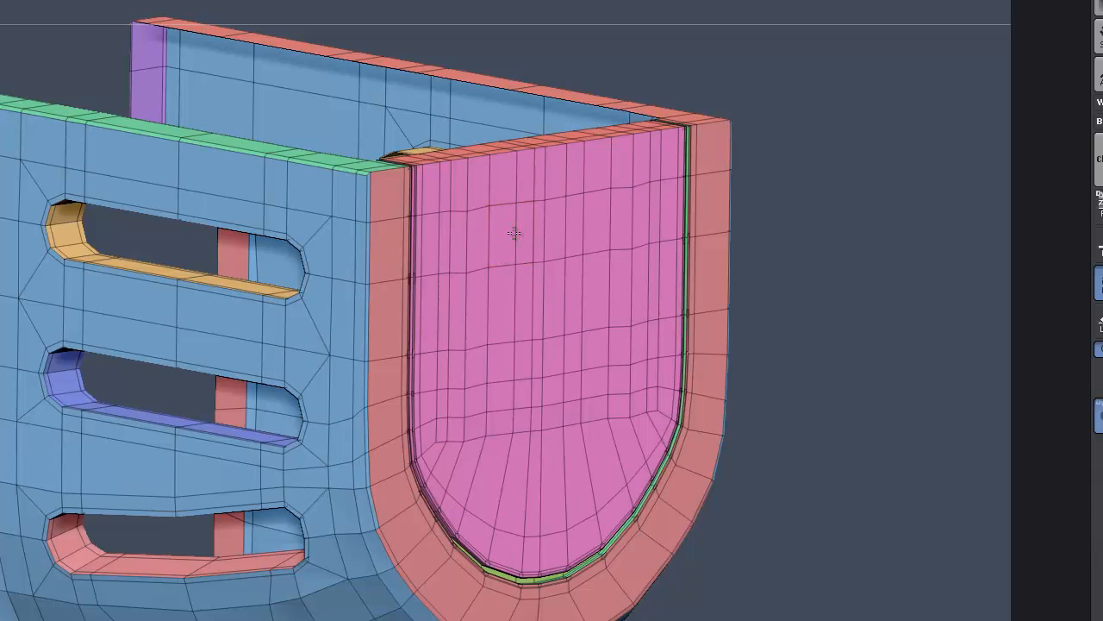
{"action": "left_click", "coordinate": [514, 233]}
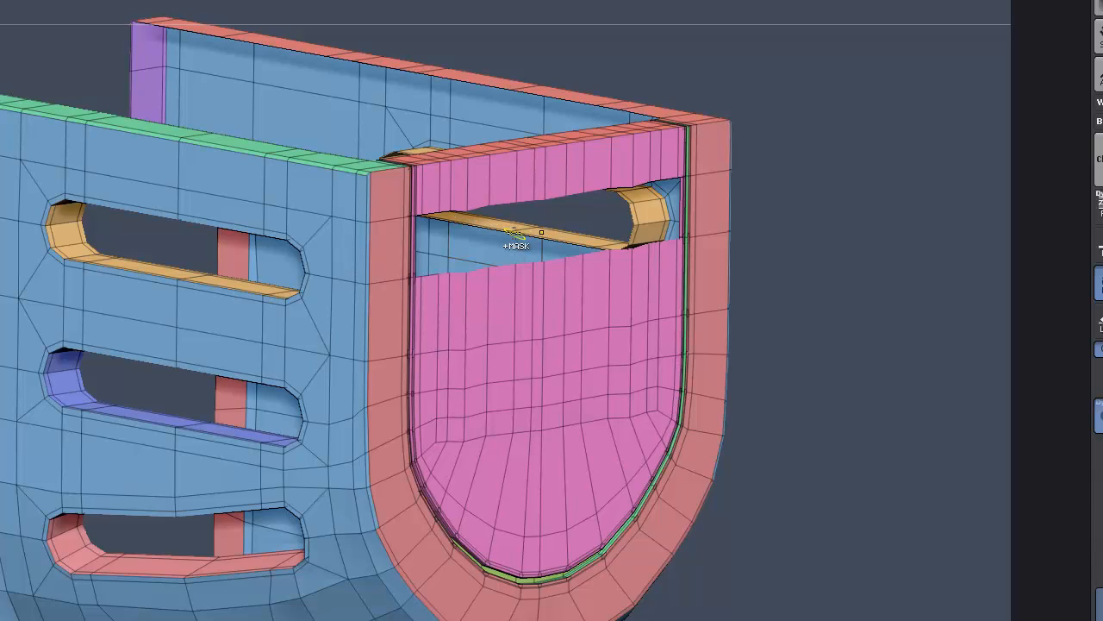
{"action": "key", "text": "ctrl+z"}
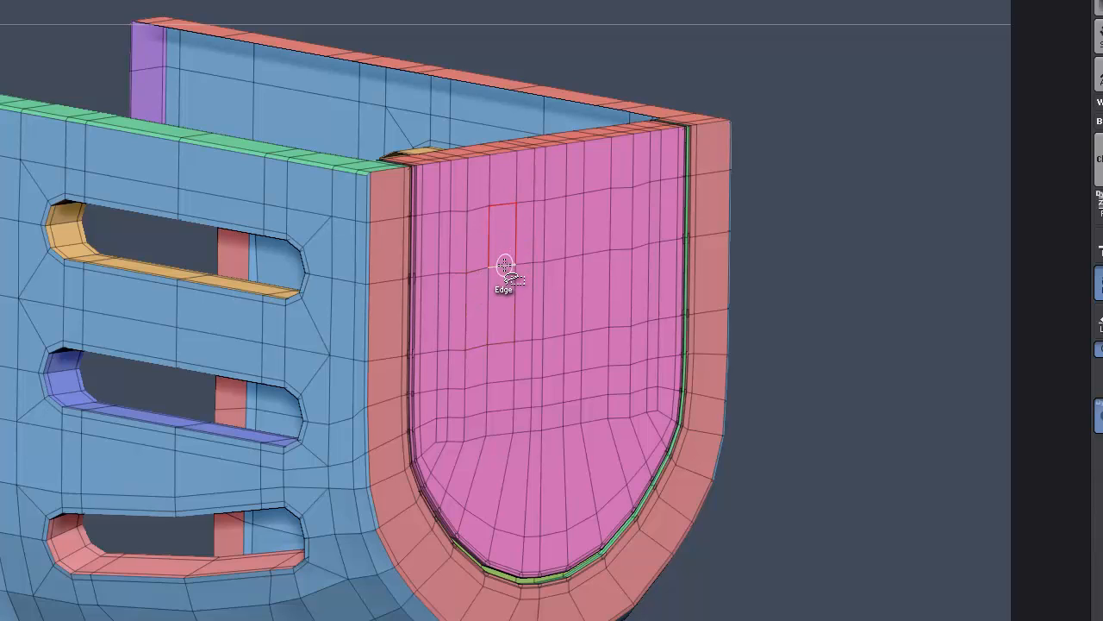
{"action": "left_click", "coordinate": [504, 265]}
{"action": "key", "text": "ctrl+z"}
{"action": "left_click", "coordinate": [535, 238]}
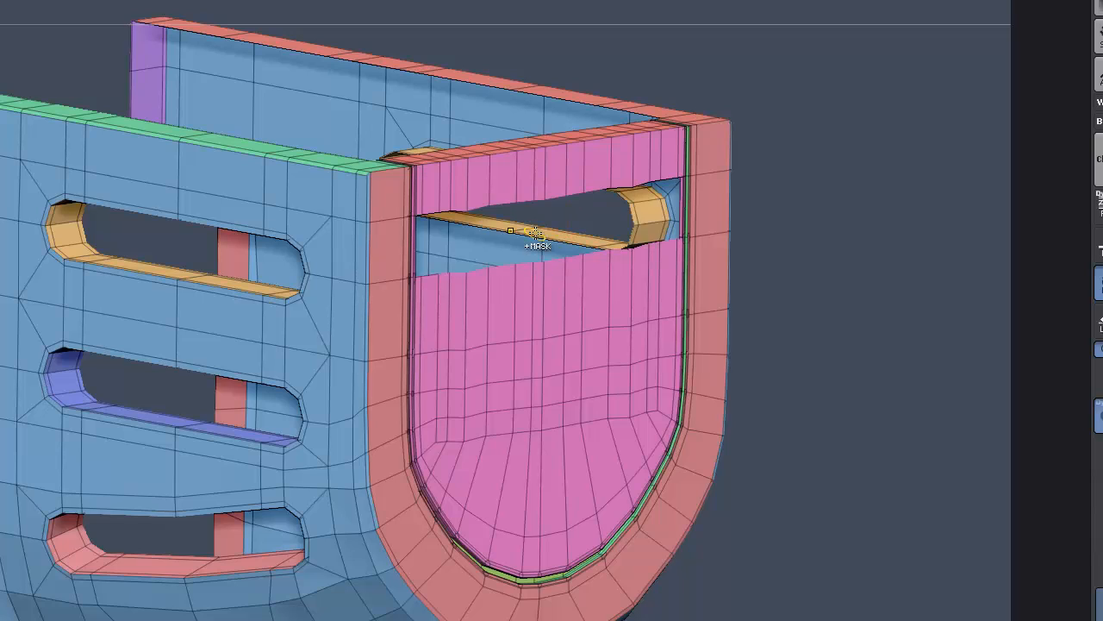
{"action": "key", "text": "ctrl+z"}
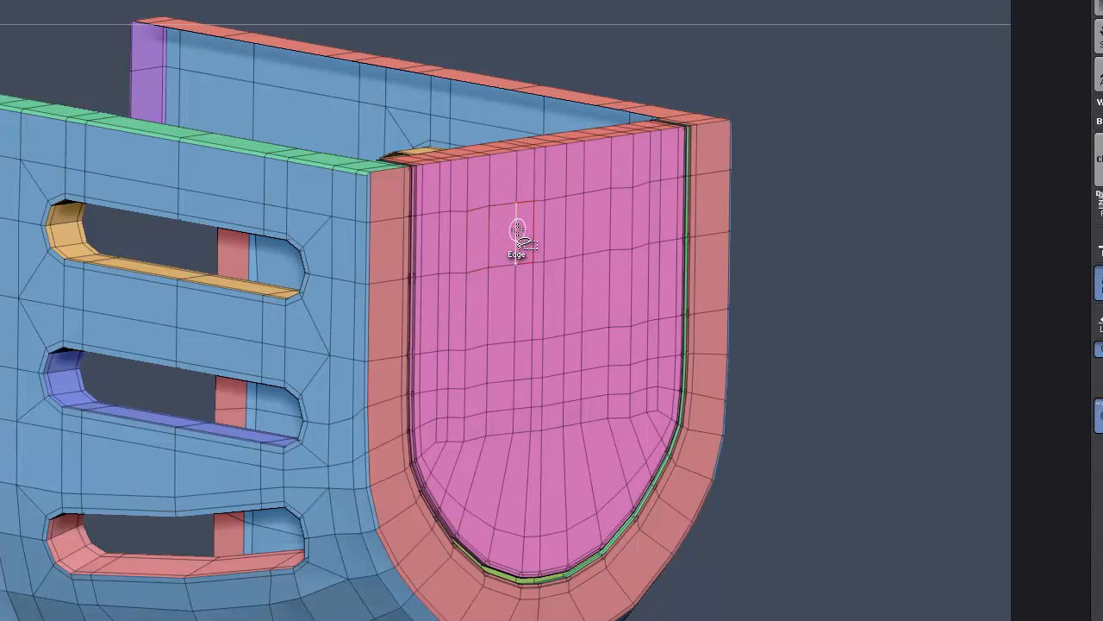
- Isolate the pink front panel polygroup to check its extent and show the full mesh again
{"action": "left_click", "coordinate": [502, 235], "text": "ctrl+shift"}
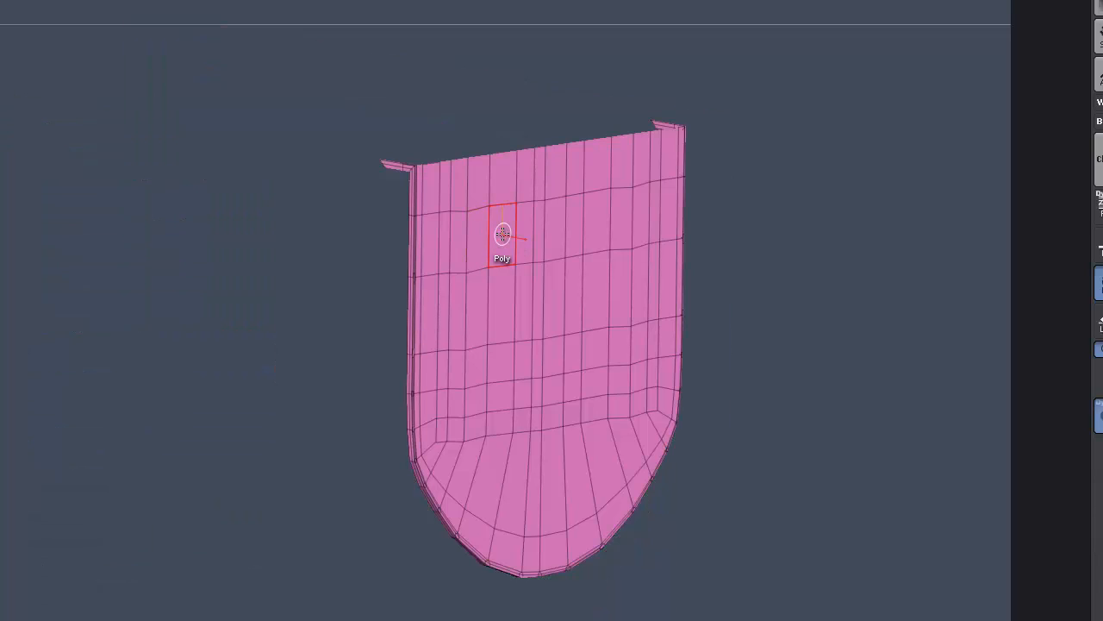
{"action": "left_click", "coordinate": [503, 236], "text": "ctrl+shift"}
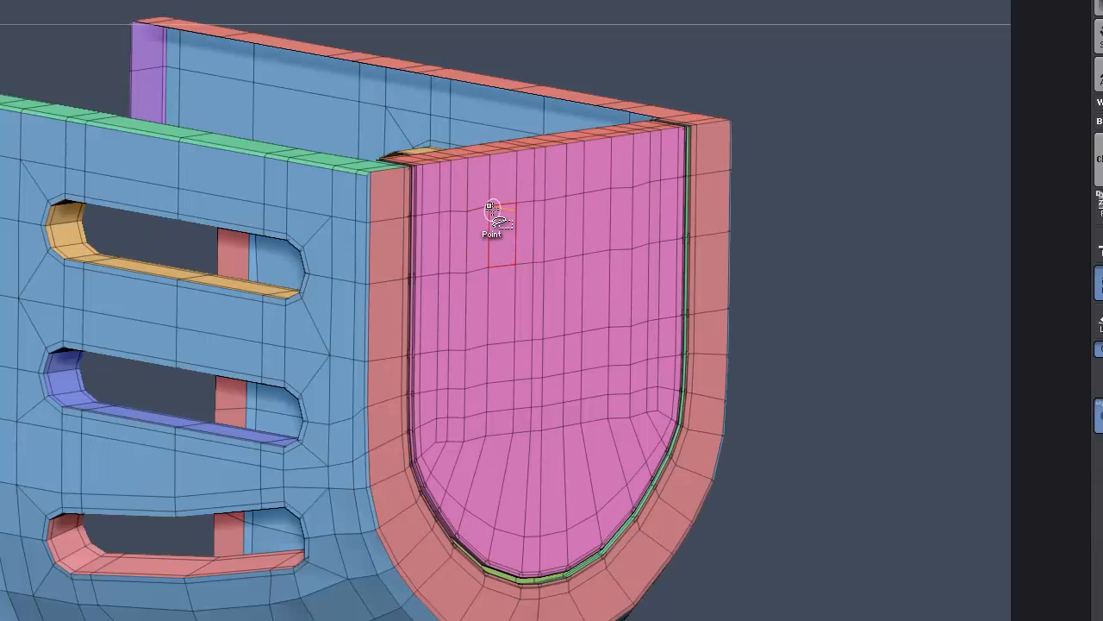
{"action": "left_click", "coordinate": [490, 209], "text": "ctrl+shift"}
{"action": "left_click", "coordinate": [492, 215], "text": "ctrl+shift"}
- Try removing a horizontal polygon loop from the pink panel again, stepping back and forth through the history to compare loop directions
{"action": "left_click", "coordinate": [513, 238]}
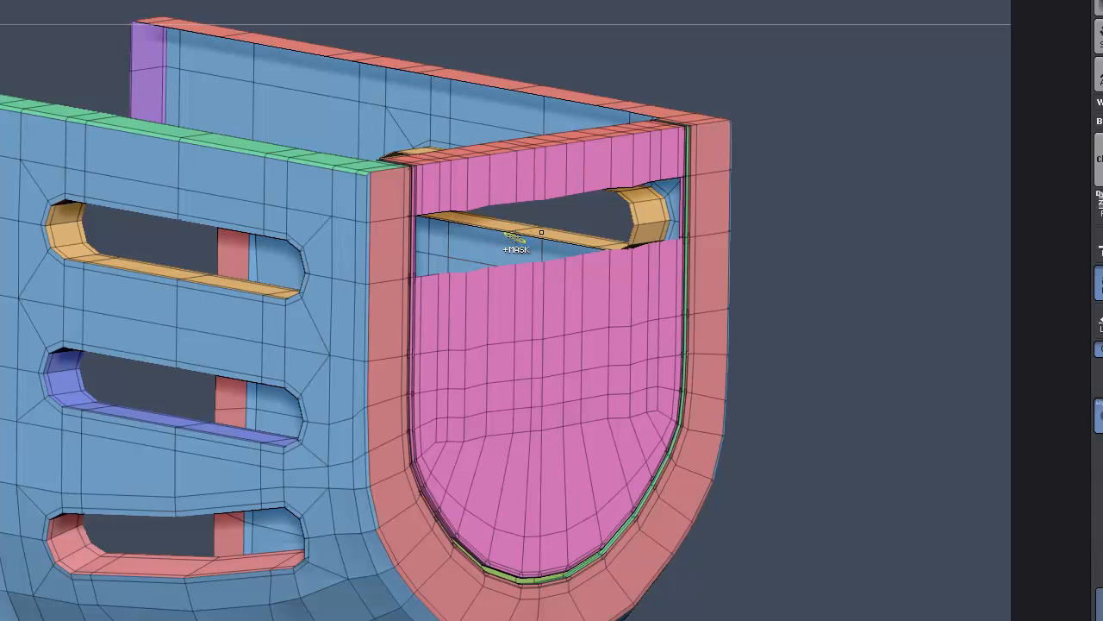
{"action": "key", "text": "ctrl+z"}
{"action": "key", "text": "ctrl+shift+z"}
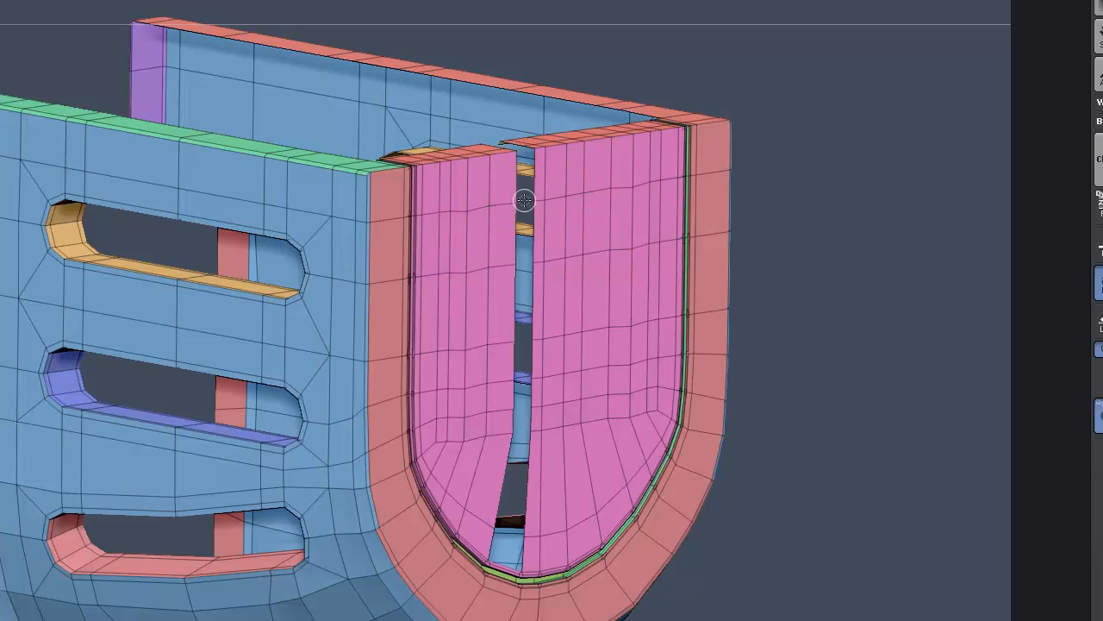
{"action": "key", "text": "ctrl+z"}
- Unwrap the housing with UV Master using its polygroups, and flatten the mesh to lay out its UV islands
{"action": "left_click_drag", "start_coordinate": [817, 476], "coordinate": [897, 414]}
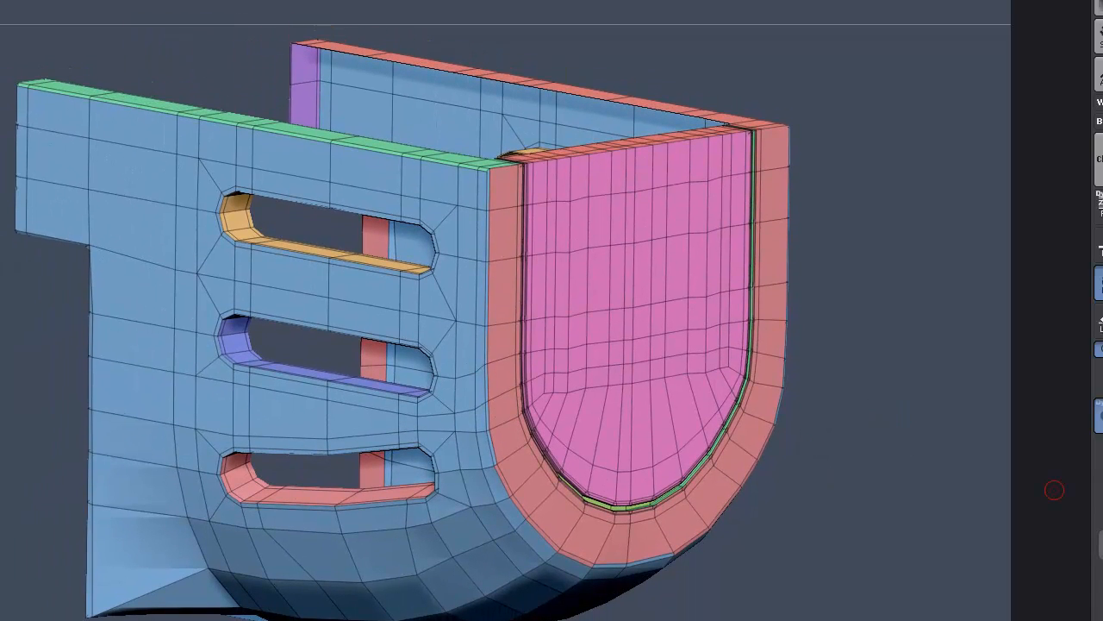
{"action": "left_click_drag", "start_coordinate": [1054, 490], "coordinate": [686, 424]}
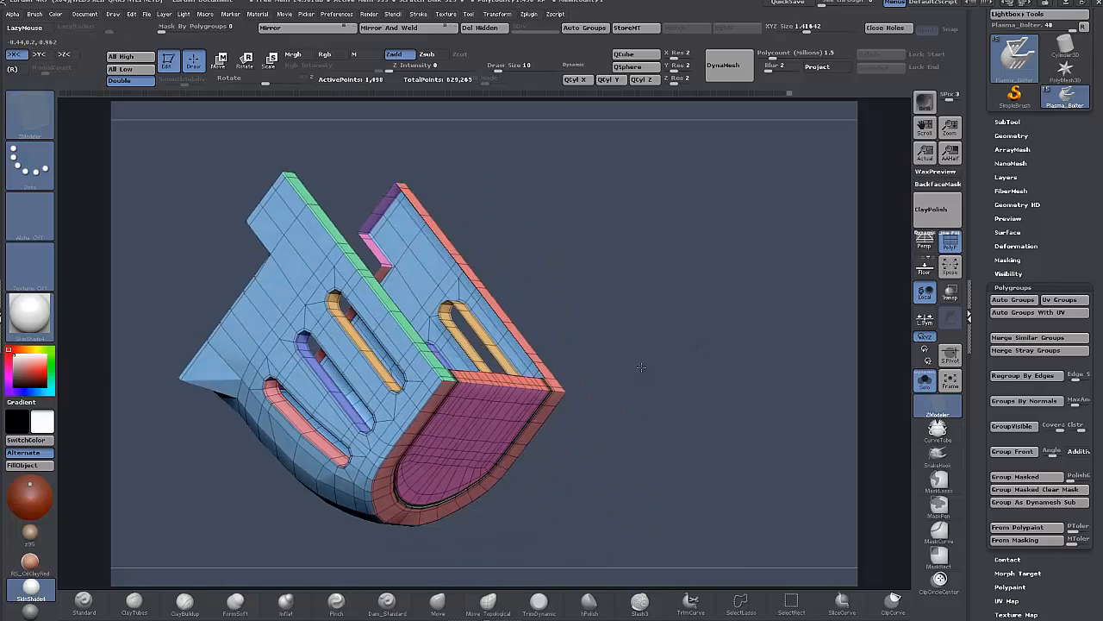
{"action": "left_click_drag", "start_coordinate": [641, 367], "coordinate": [656, 368]}
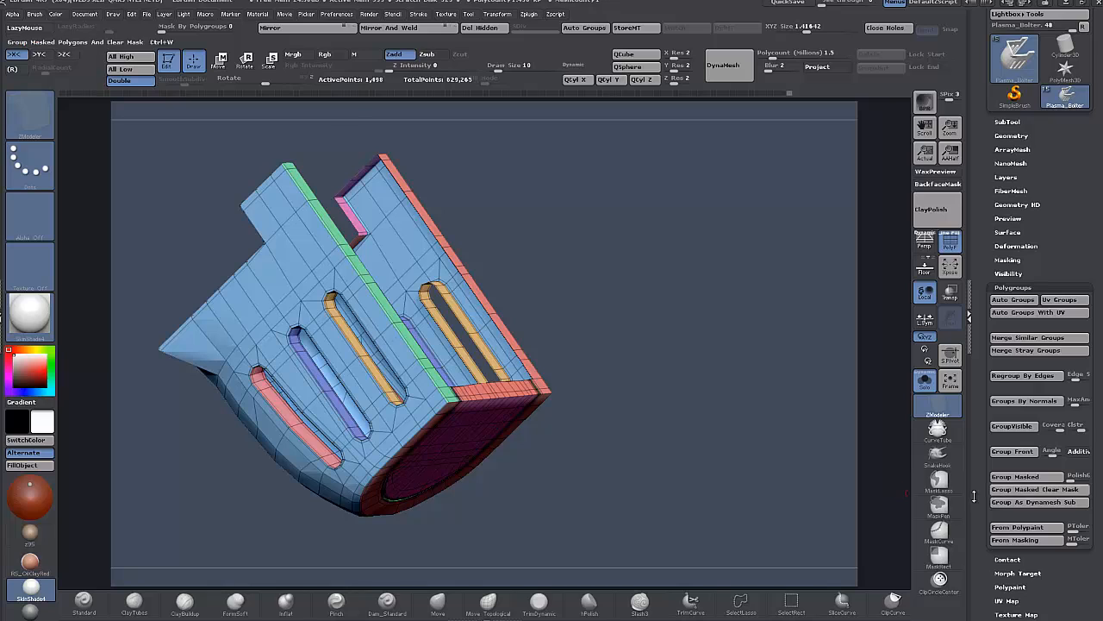
{"action": "scroll", "coordinate": [1034, 491], "scroll_direction": "up", "scroll_amount": 5}
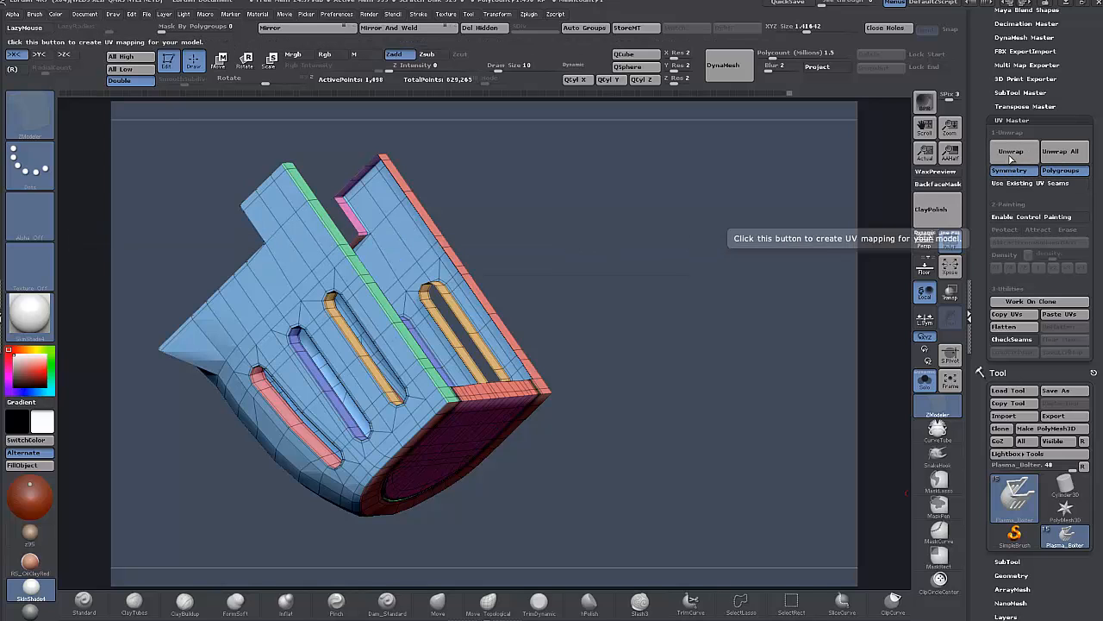
{"action": "left_click", "coordinate": [1013, 152]}
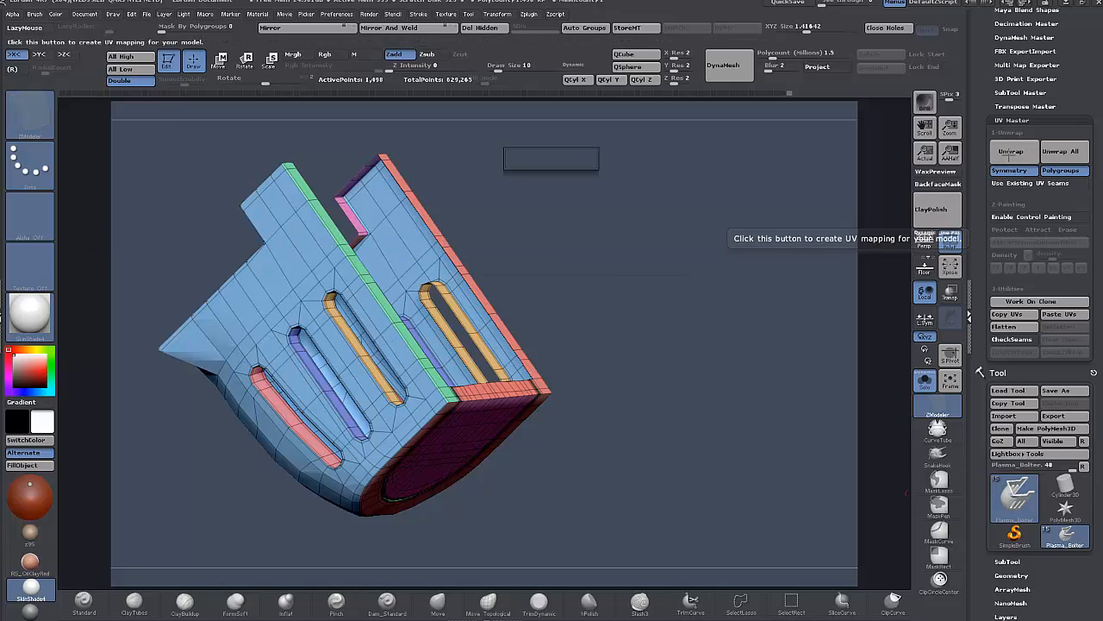
{"action": "left_click", "coordinate": [1006, 327]}
{"action": "key", "text": "f"}
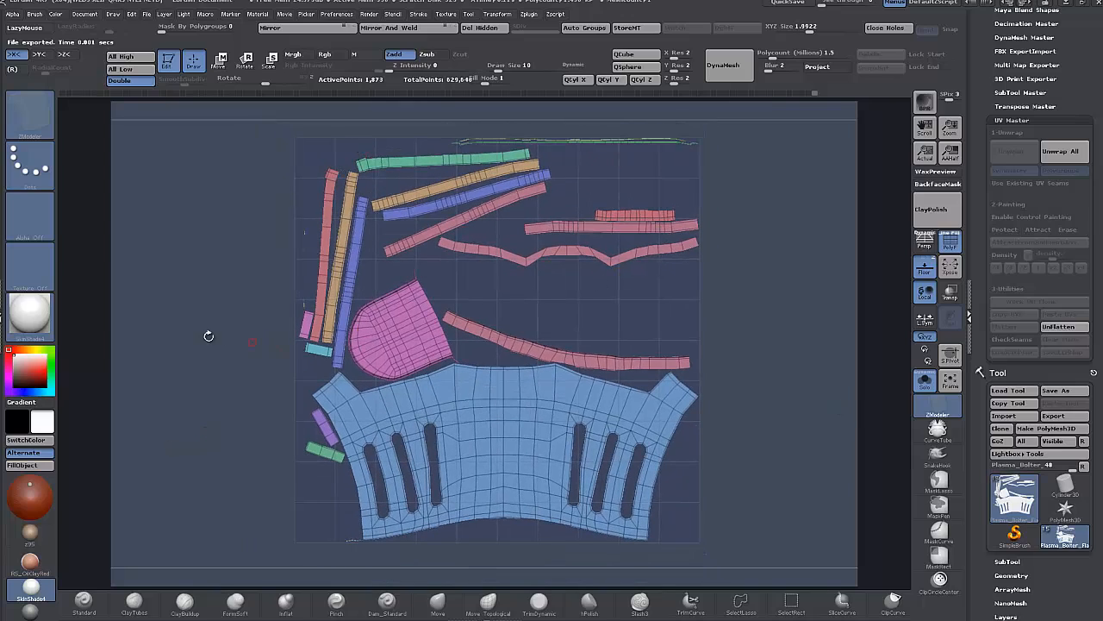
- Examine the flattened UV islands, including the thin strips, the pink panel and the lower edge of the blue shell
{"action": "scroll", "coordinate": [207, 313], "scroll_direction": "up", "scroll_amount": 2}
{"action": "left_click_drag", "start_coordinate": [118, 263], "coordinate": [342, 297], "text": "alt"}
{"action": "left_click_drag", "start_coordinate": [241, 349], "coordinate": [224, 402], "text": "alt"}
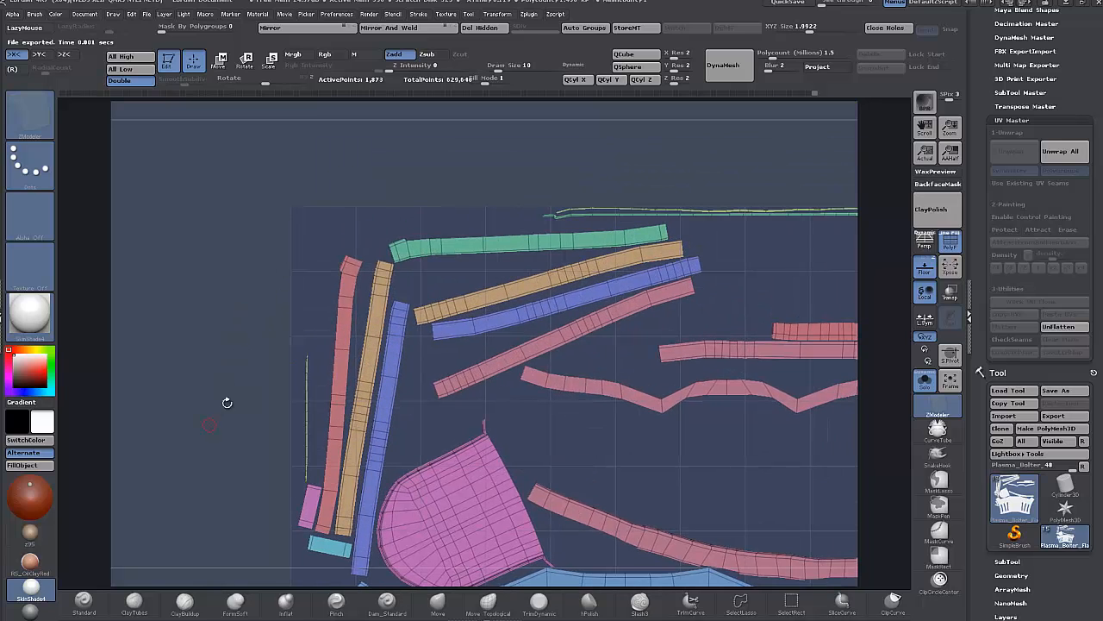
{"action": "left_click_drag", "start_coordinate": [195, 446], "coordinate": [161, 401], "text": "alt"}
{"action": "left_click_drag", "start_coordinate": [739, 498], "coordinate": [781, 424], "text": "alt"}
{"action": "left_click_drag", "start_coordinate": [748, 504], "coordinate": [439, 307], "text": "alt"}
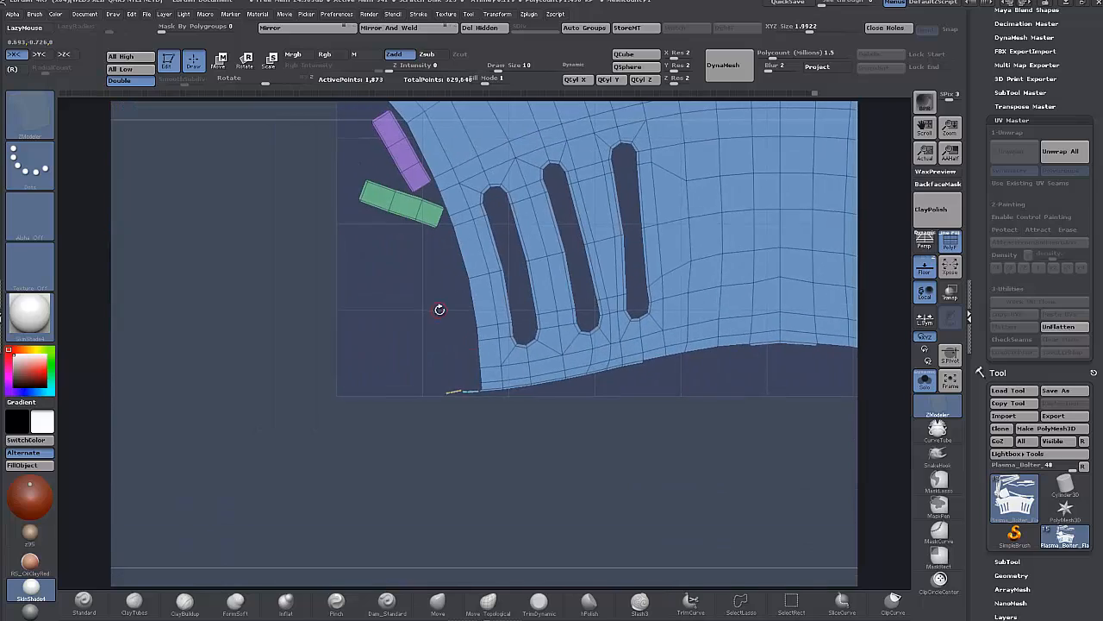
{"action": "left_click_drag", "start_coordinate": [331, 348], "coordinate": [206, 431], "text": "alt"}
{"action": "left_click_drag", "start_coordinate": [180, 341], "coordinate": [182, 369], "text": "alt"}
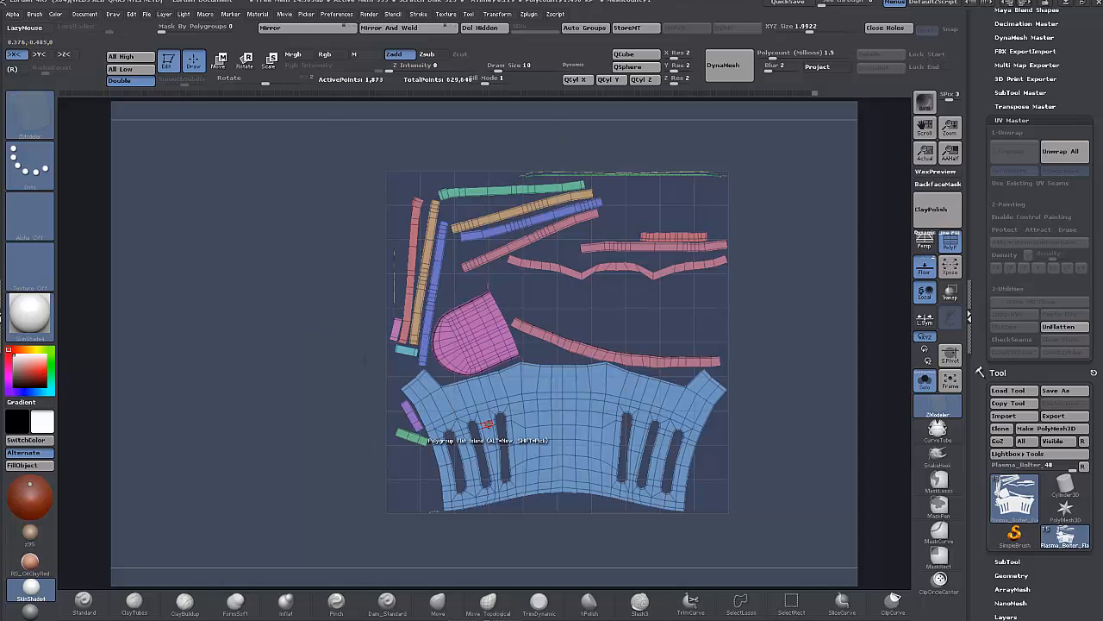
{"action": "left_click_drag", "start_coordinate": [783, 393], "coordinate": [786, 405], "text": "alt"}
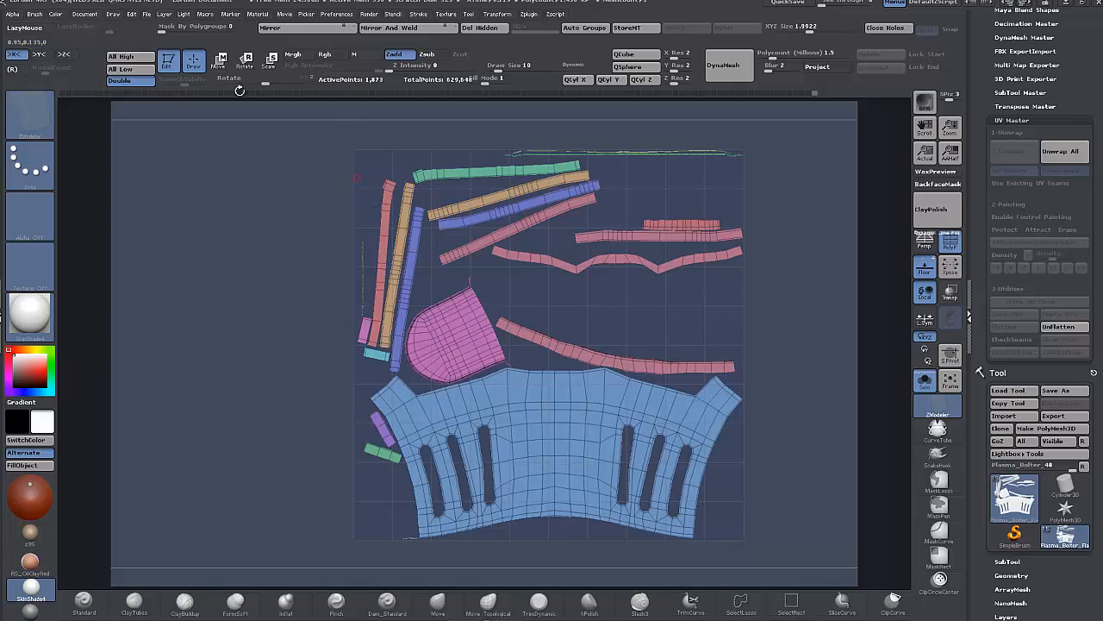
- Try moving the blue shell island with a horizontal transpose line, with and without symmetry, and undo the moves
{"action": "left_click", "coordinate": [219, 61]}
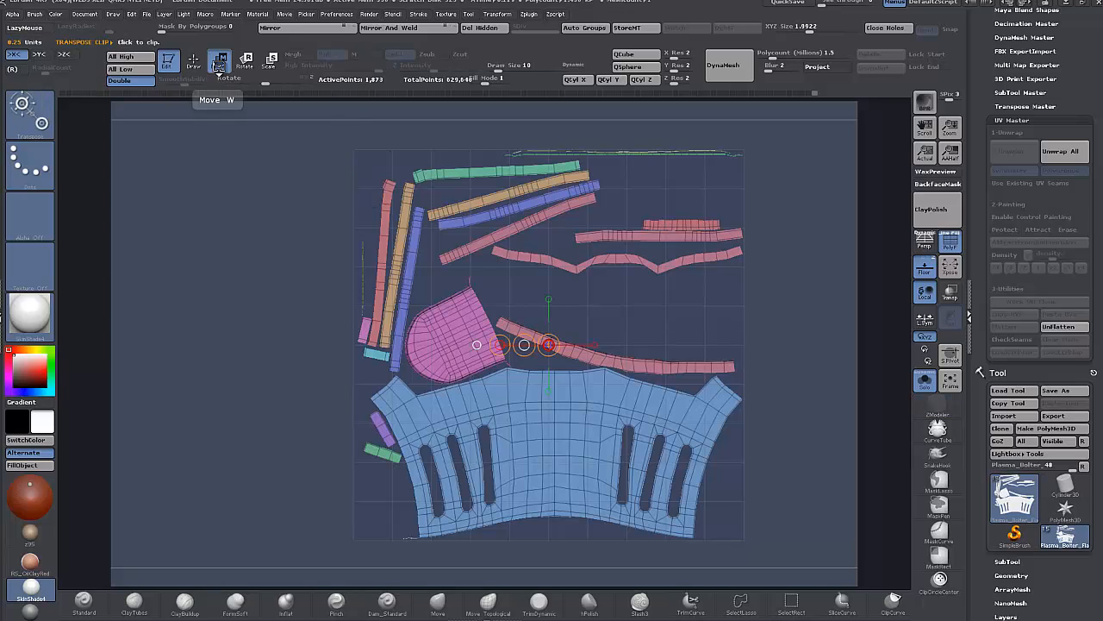
{"action": "left_click", "coordinate": [570, 439], "text": "ctrl"}
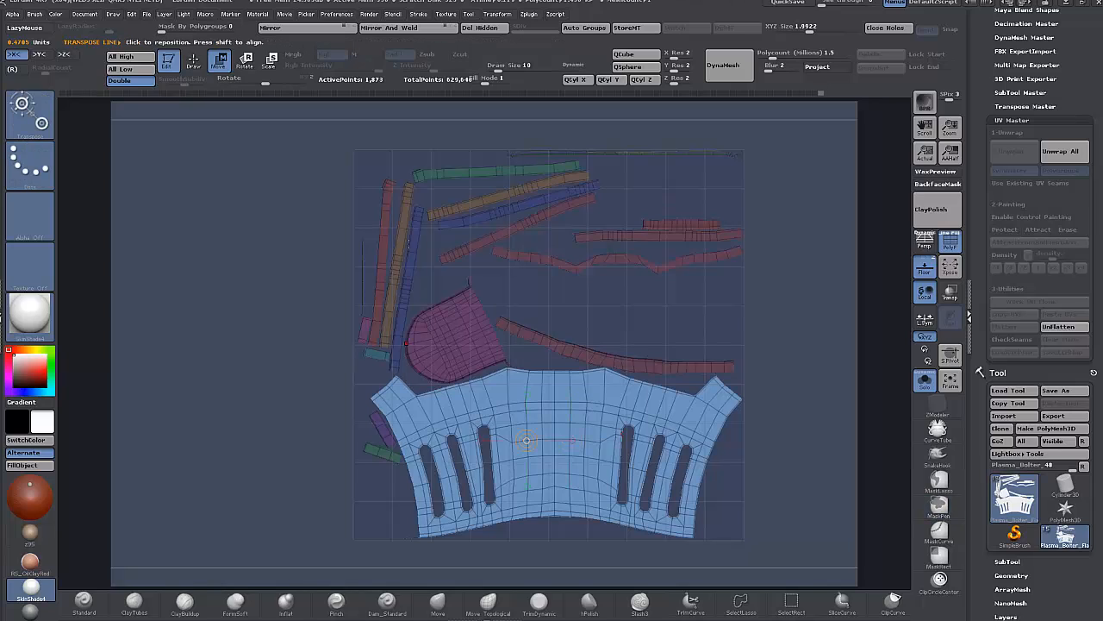
{"action": "left_click_drag", "start_coordinate": [570, 409], "coordinate": [789, 409], "text": "shift"}
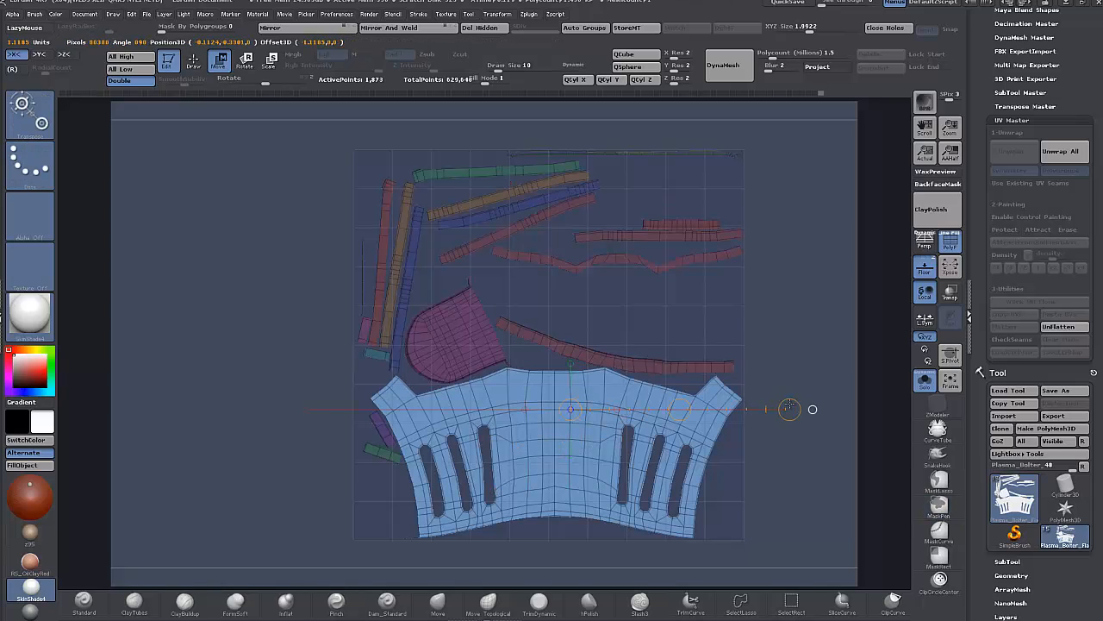
{"action": "left_click_drag", "start_coordinate": [679, 409], "coordinate": [524, 428]}
{"action": "key", "text": "ctrl+z"}
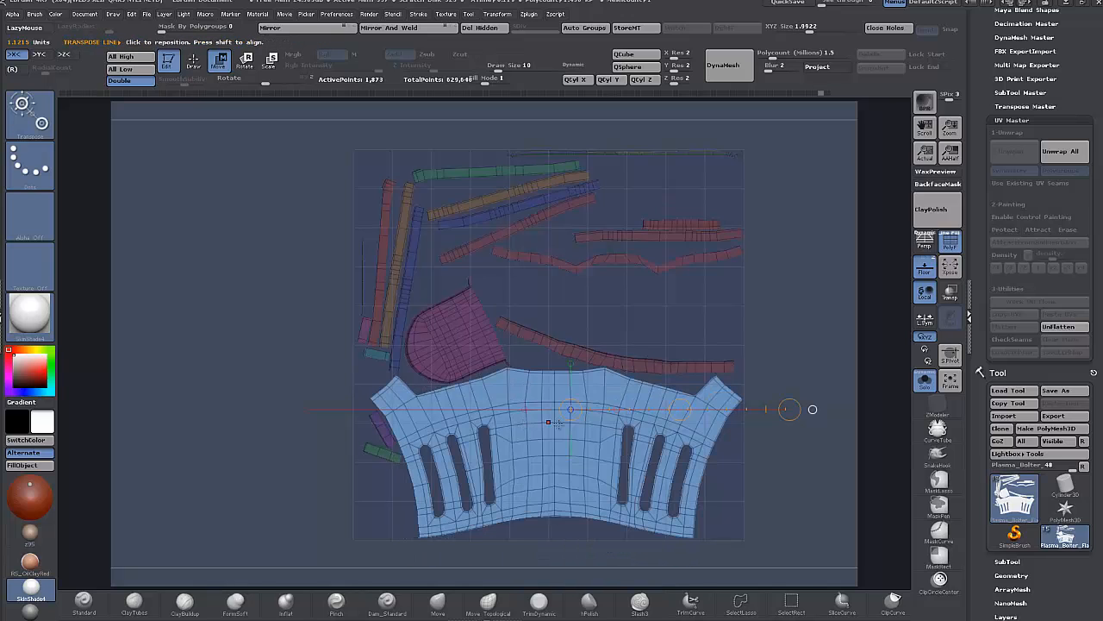
{"action": "key", "text": "x"}
{"action": "mouse_move", "coordinate": [679, 410]}
{"action": "left_mouse_down"}
{"action": "mouse_move", "coordinate": [595, 427]}
{"action": "mouse_move", "coordinate": [741, 424]}
{"action": "mouse_move", "coordinate": [813, 404]}
{"action": "left_mouse_up"}
{"action": "key", "text": "ctrl+z"}
{"action": "key", "text": "ctrl+z"}
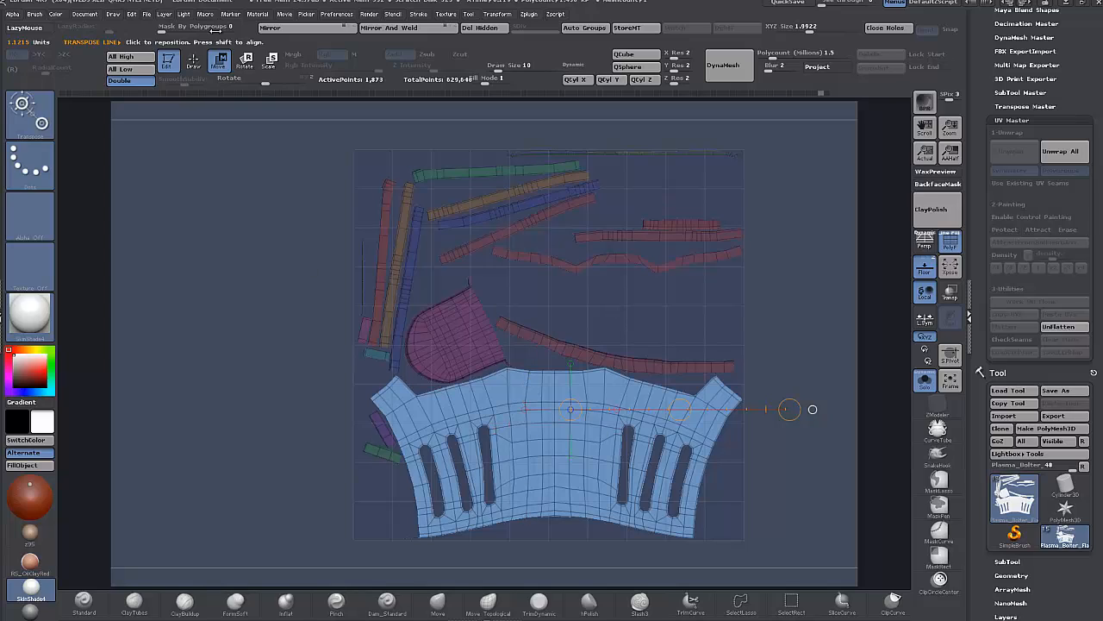
- Lay a rotation transpose line across the full width of the blue shell island and clear the mask
{"action": "left_click", "coordinate": [246, 63]}
{"action": "mouse_move", "coordinate": [395, 410]}
{"action": "left_mouse_down"}
{"action": "mouse_move", "coordinate": [743, 411]}
{"action": "mouse_move", "coordinate": [728, 403]}
{"action": "mouse_move", "coordinate": [694, 264]}
{"action": "mouse_move", "coordinate": [561, 122]}
{"action": "mouse_move", "coordinate": [658, 382]}
{"action": "mouse_move", "coordinate": [657, 253]}
{"action": "mouse_move", "coordinate": [367, 243]}
{"action": "mouse_move", "coordinate": [729, 379]}
{"action": "mouse_move", "coordinate": [423, 282]}
{"action": "mouse_move", "coordinate": [739, 412]}
{"action": "left_mouse_up"}
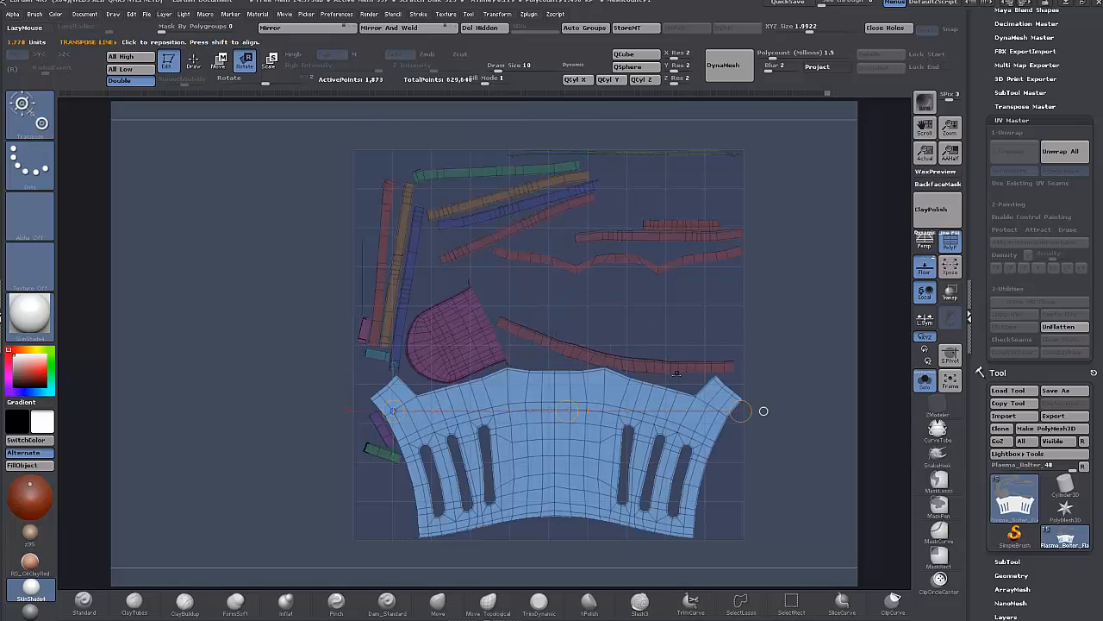
{"action": "left_click", "coordinate": [763, 411], "text": "ctrl"}
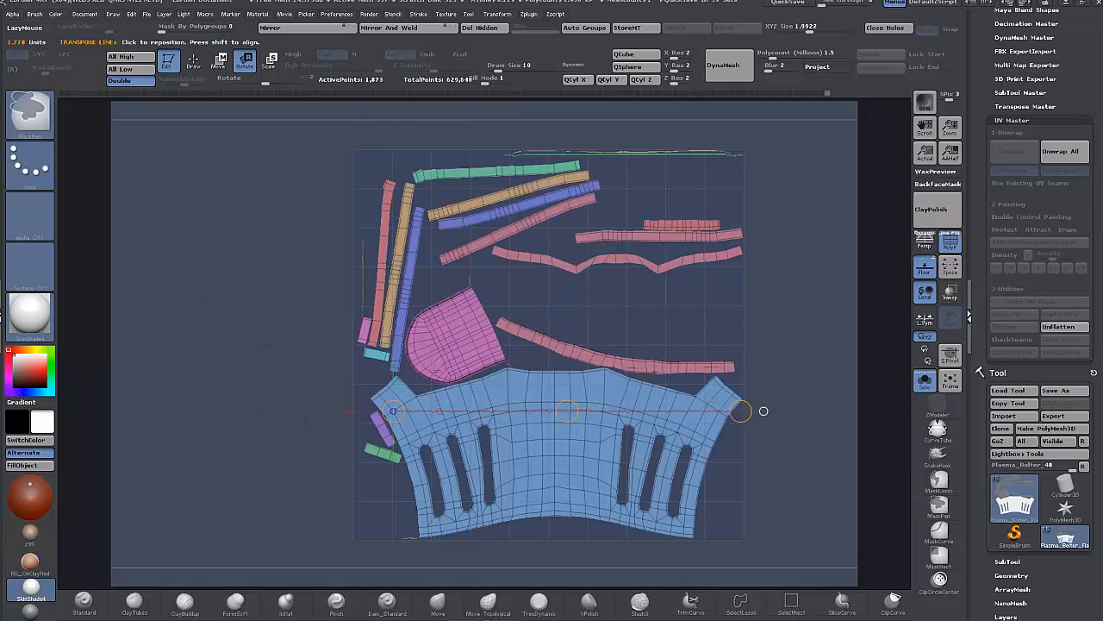
- Mask everything except the pink front panel island and lay a horizontal transpose line out from it
{"action": "left_click", "coordinate": [458, 318], "text": "ctrl"}
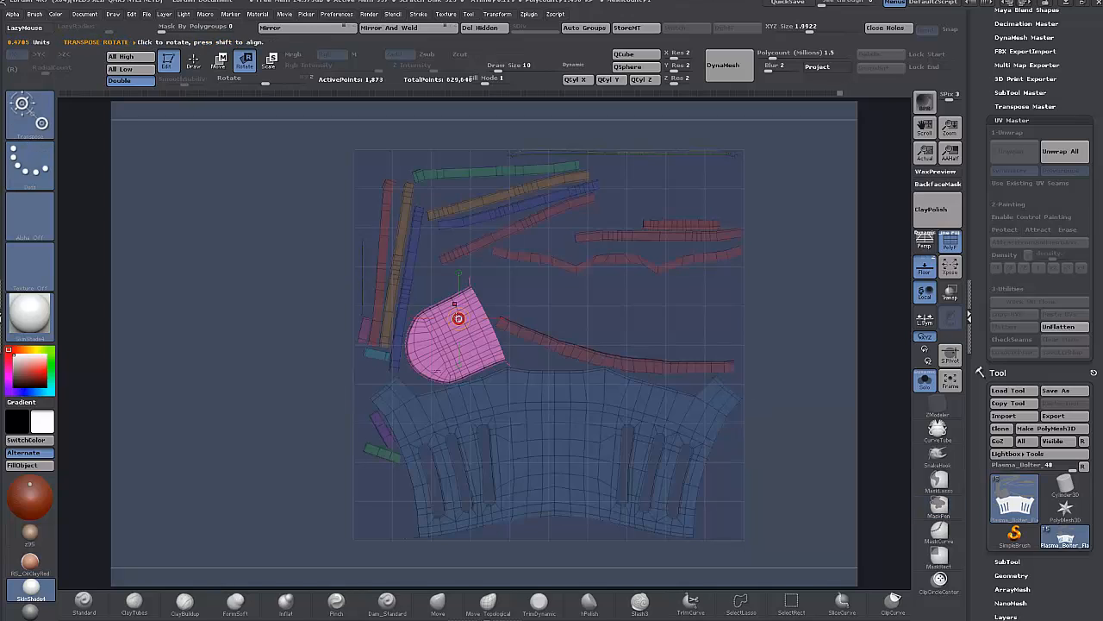
{"action": "left_click_drag", "start_coordinate": [476, 347], "coordinate": [677, 348], "text": "shift"}
{"action": "left_click", "coordinate": [577, 347]}
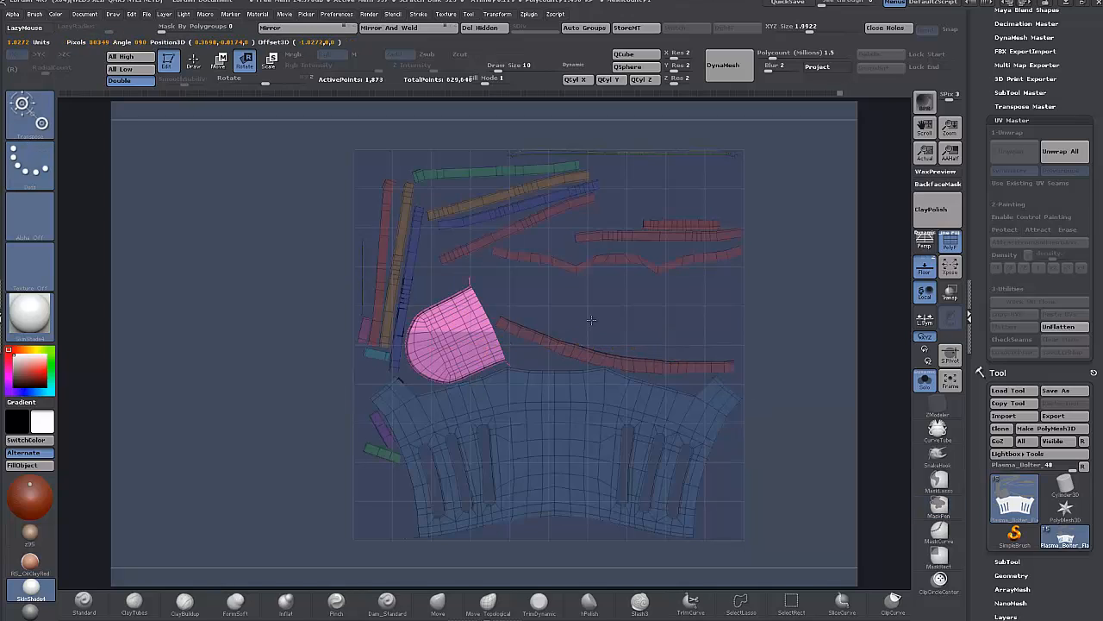
{"action": "left_click", "coordinate": [312, 335], "text": "ctrl"}
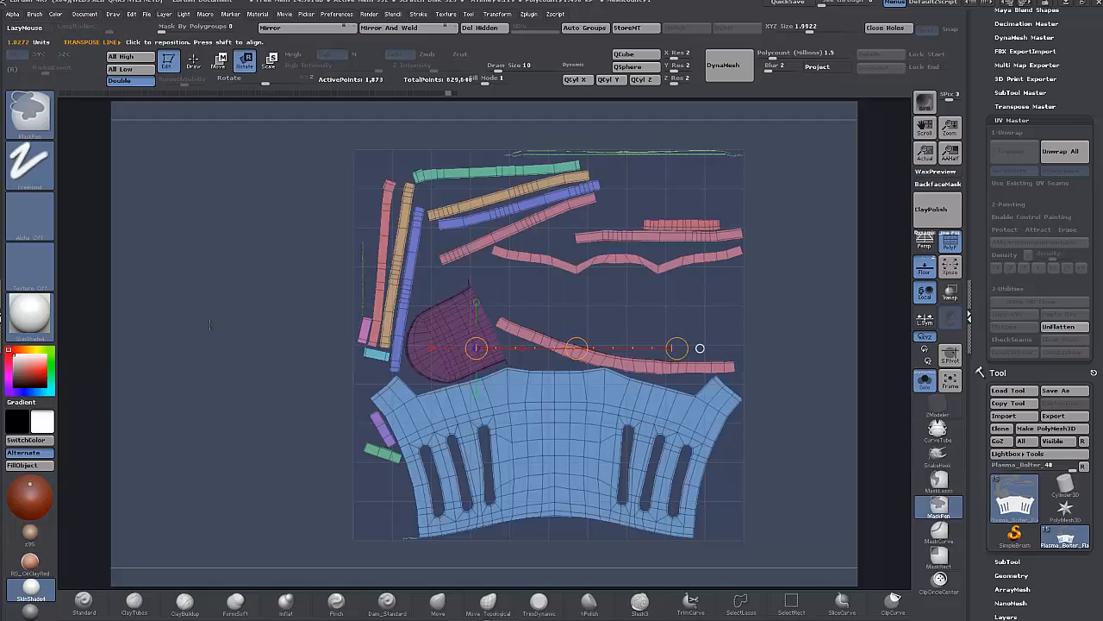
{"action": "left_click", "coordinate": [312, 335], "text": "ctrl"}
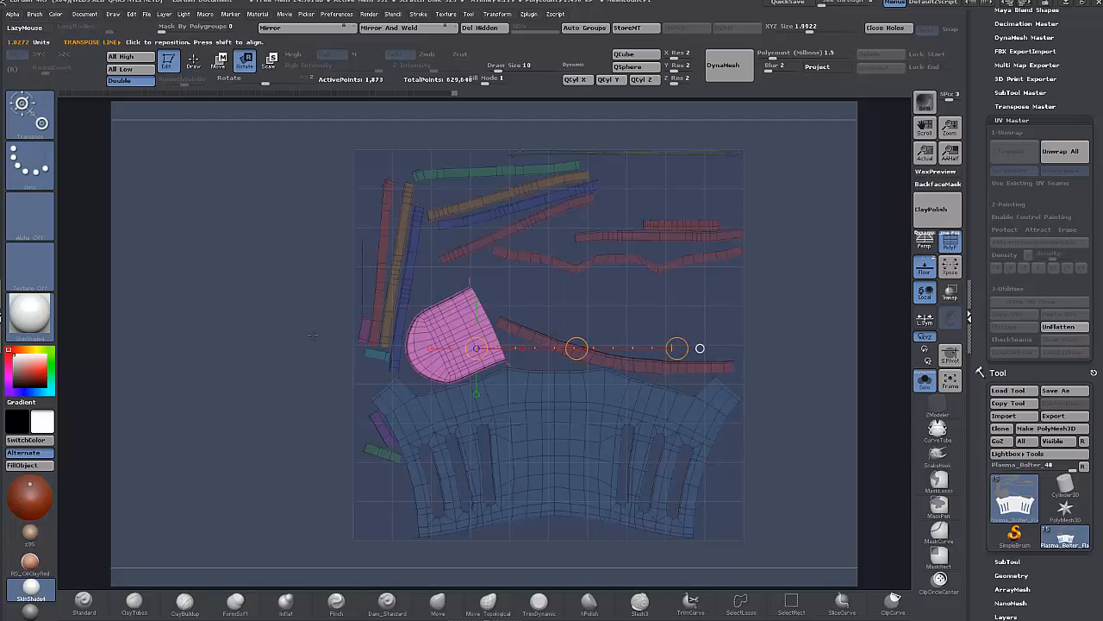
- Try moving the pink panel island into the empty area beside it and undo the move
{"action": "left_click", "coordinate": [221, 61]}
{"action": "left_click_drag", "start_coordinate": [576, 348], "coordinate": [713, 303]}
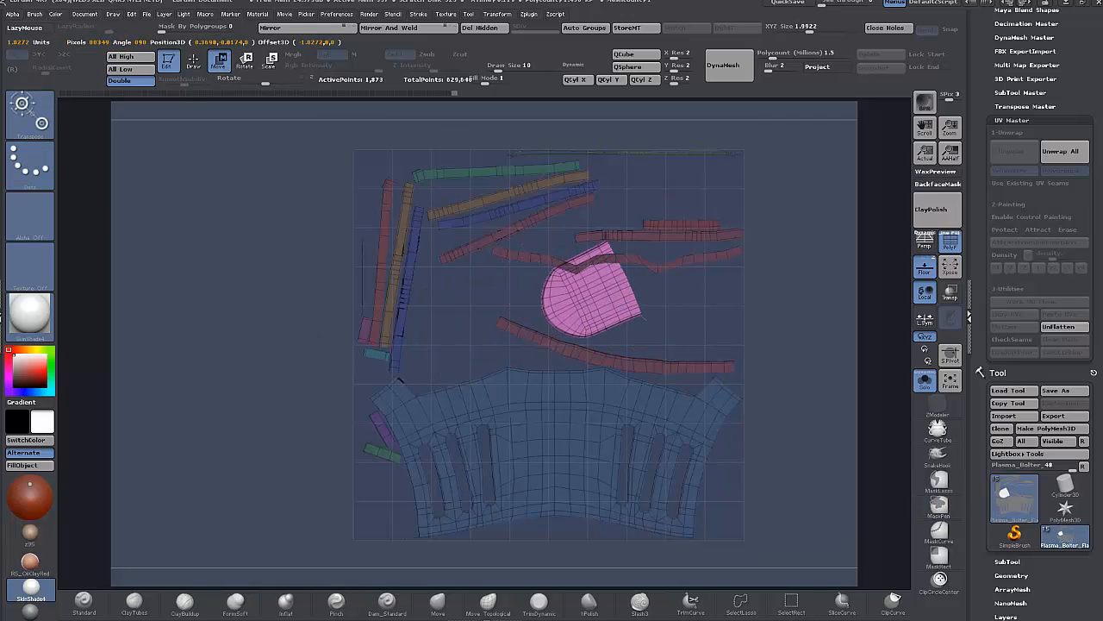
{"action": "key", "text": "ctrl+z"}
{"action": "key", "text": "ctrl+z"}
{"action": "key", "text": "ctrl+z"}
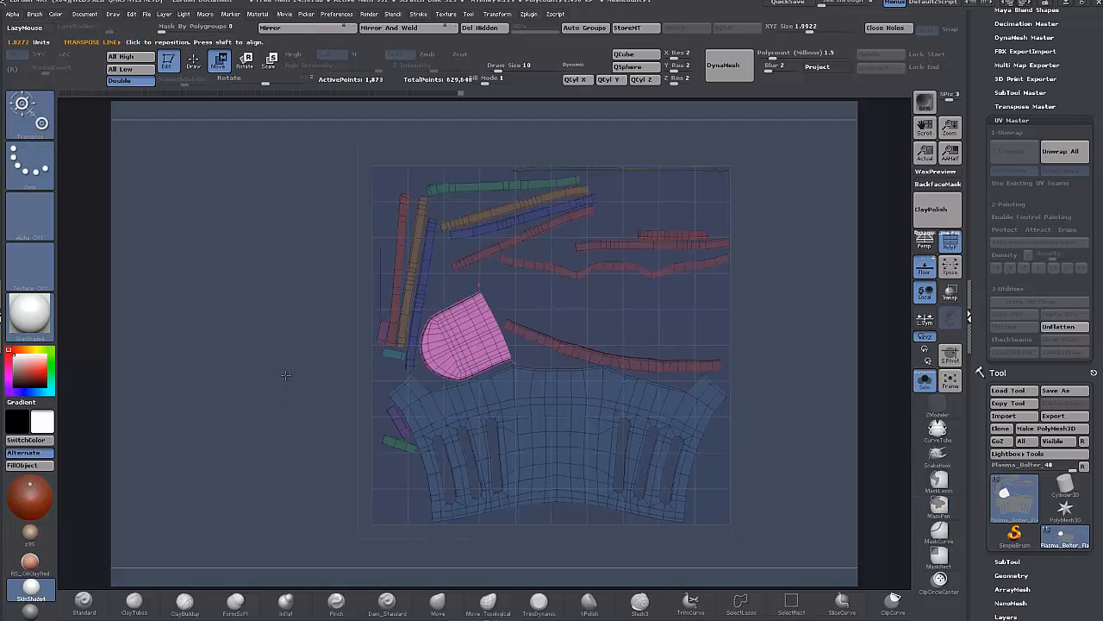
- Undo the last UV island edits and unflatten the layout, returning to the 3D housing in Draw mode
{"action": "key", "text": "ctrl+z"}
{"action": "key", "text": "ctrl+z"}
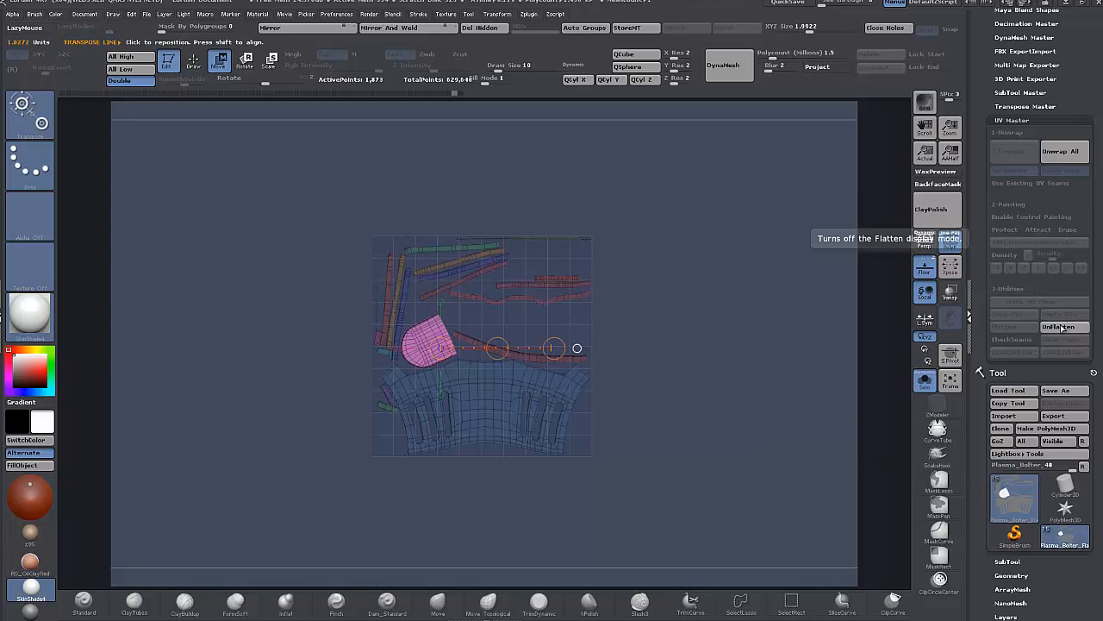
{"action": "left_click", "coordinate": [1055, 326]}
{"action": "left_click_drag", "start_coordinate": [642, 418], "coordinate": [608, 332], "text": "shift"}
{"action": "left_click_drag", "start_coordinate": [662, 185], "coordinate": [664, 404], "text": "alt"}
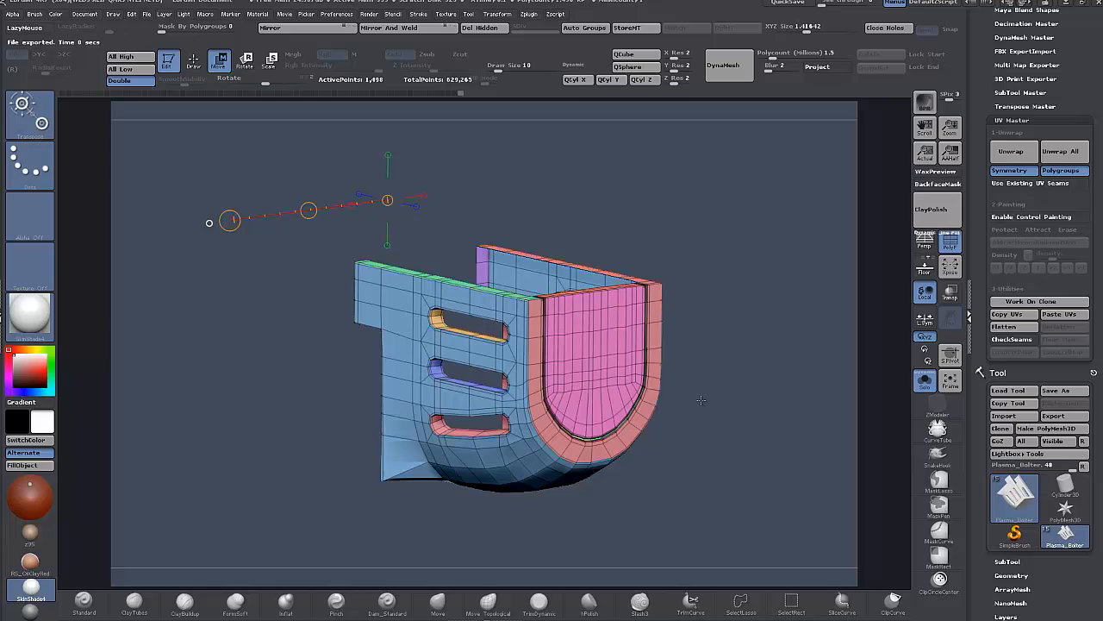
{"action": "left_click", "coordinate": [193, 60]}
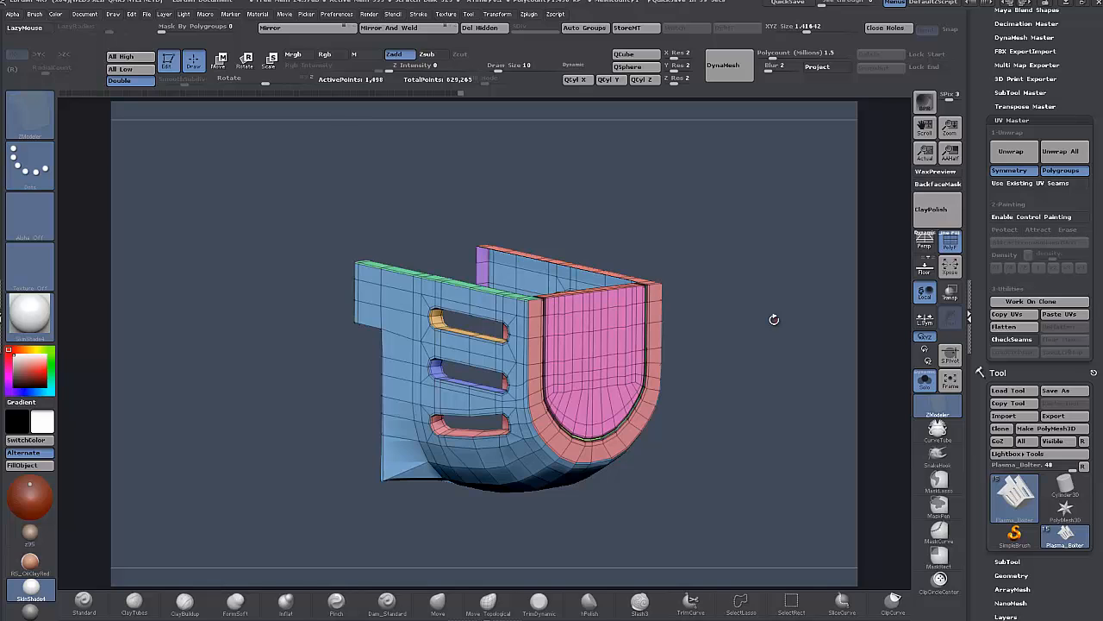
{"action": "left_click_drag", "start_coordinate": [756, 325], "coordinate": [781, 348]}
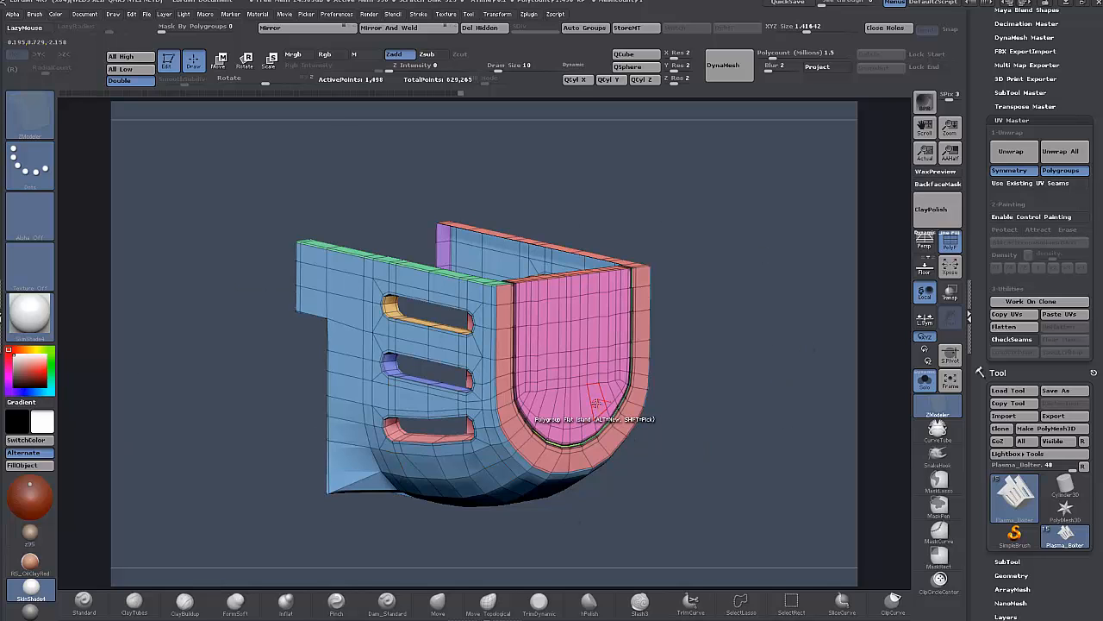
{"action": "mouse_move", "coordinate": [811, 386]}
{"action": "left_mouse_down"}
{"action": "mouse_move", "coordinate": [755, 387]}
{"action": "mouse_move", "coordinate": [800, 381]}
{"action": "left_mouse_up"}
{"action": "left_click_drag", "start_coordinate": [765, 304], "coordinate": [722, 307]}
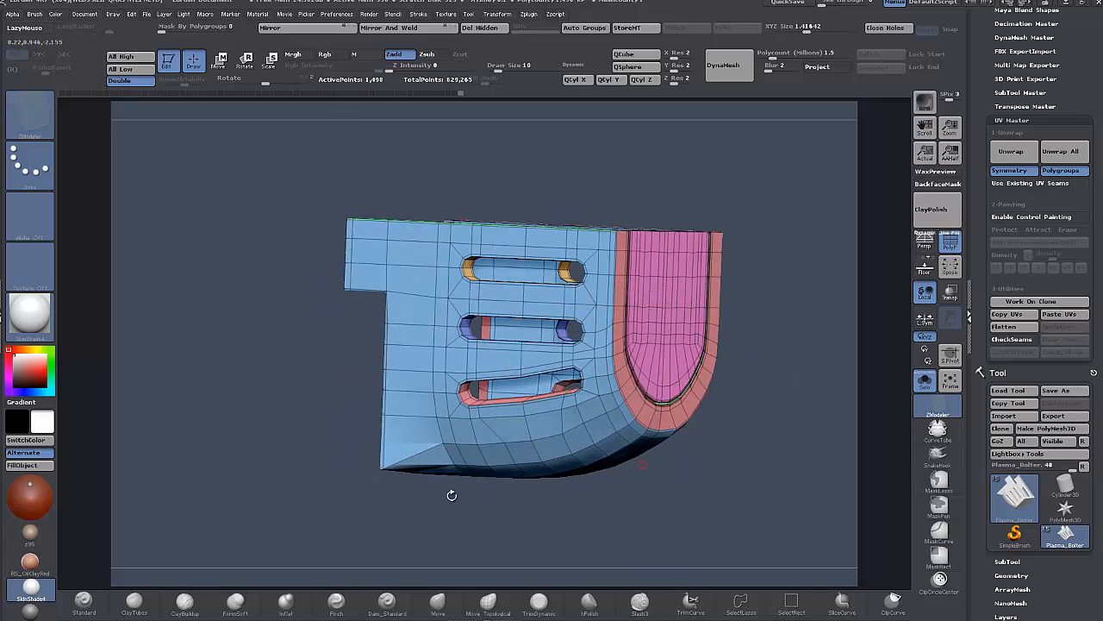
{"action": "mouse_move", "coordinate": [452, 494]}
{"action": "left_mouse_down"}
{"action": "mouse_move", "coordinate": [347, 443]}
{"action": "mouse_move", "coordinate": [330, 456]}
{"action": "left_mouse_up"}
- Try a freehand SelectLasso selection in the empty canvas beside the housing, switching it from showing to hiding
{"action": "key", "text": "ctrl"}
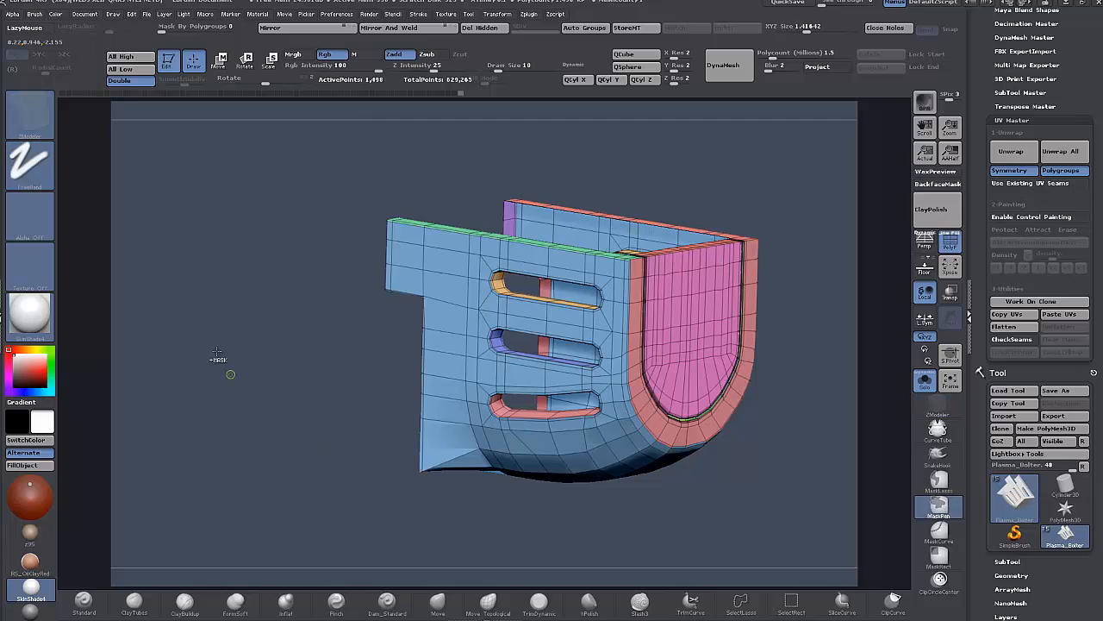
{"action": "mouse_move", "coordinate": [208, 325]}
{"action": "left_mouse_down", "text": "ctrl+shift"}
{"action": "mouse_move", "coordinate": [290, 358]}
{"action": "mouse_move", "coordinate": [246, 373]}
{"action": "mouse_move", "coordinate": [203, 367]}
{"action": "left_mouse_up", "text": "ctrl+shift"}
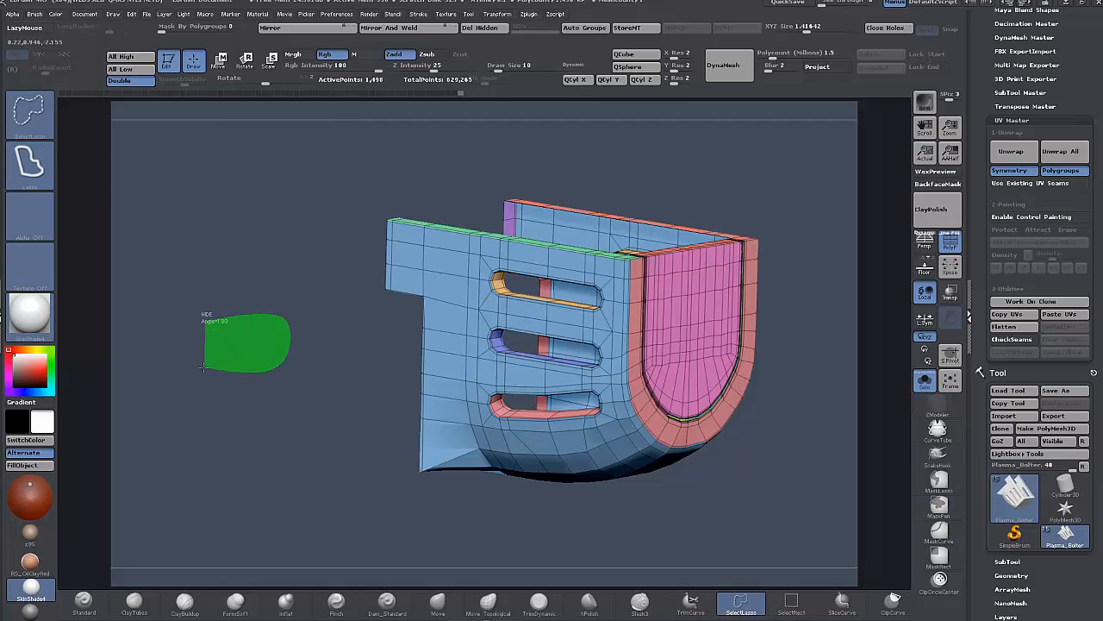
{"action": "key", "text": "alt"}
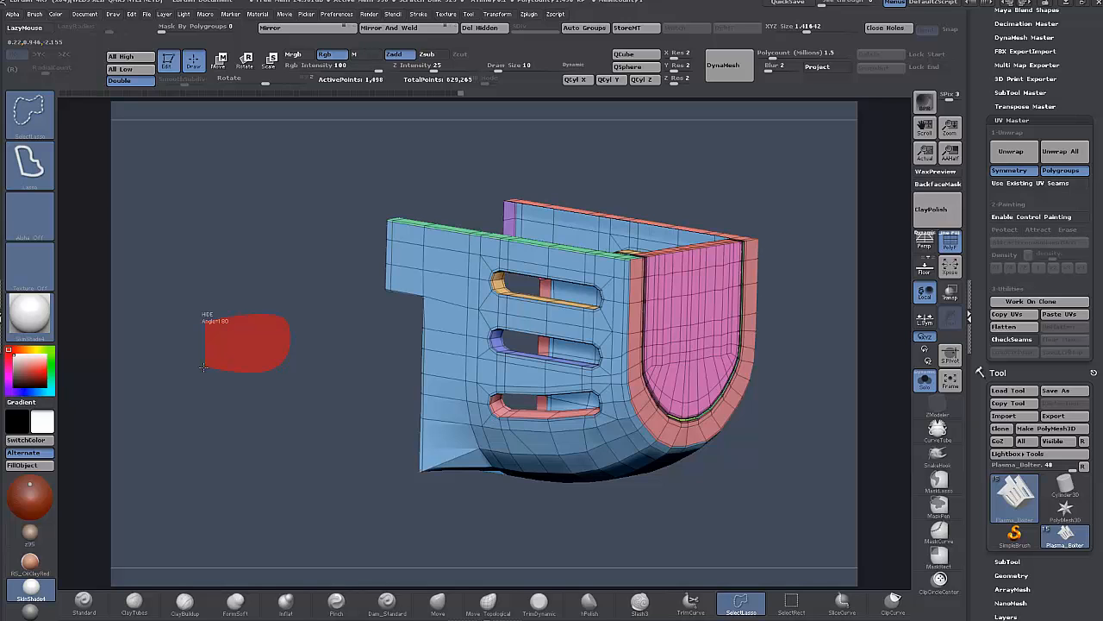
{"action": "left_click_drag", "start_coordinate": [202, 367], "coordinate": [206, 369], "text": "ctrl+shift"}
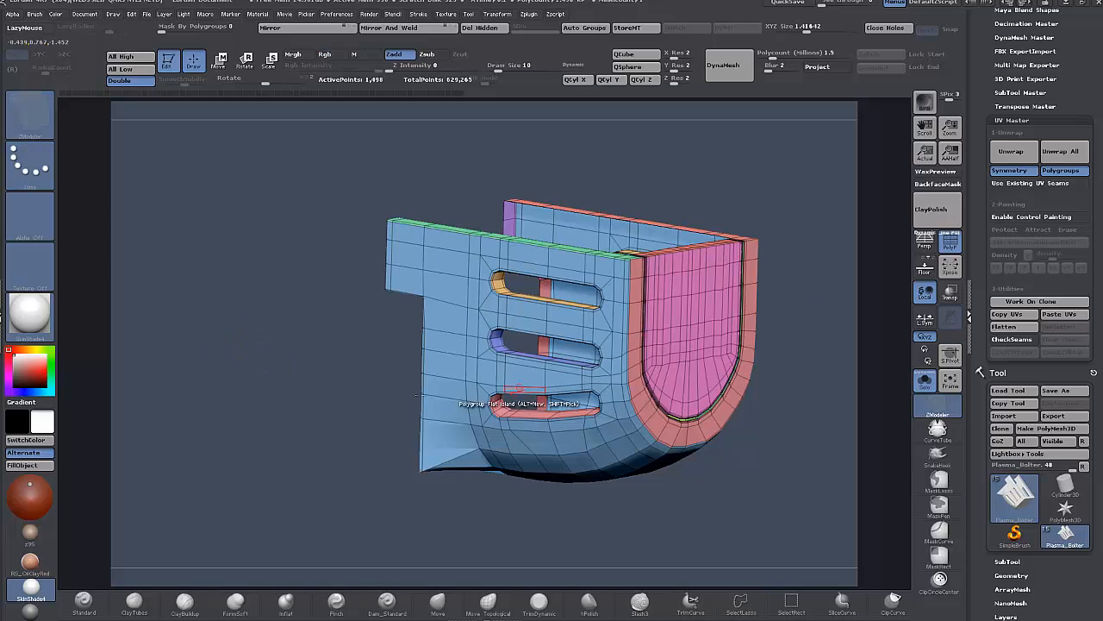
{"action": "left_click_drag", "start_coordinate": [293, 424], "coordinate": [284, 434]}
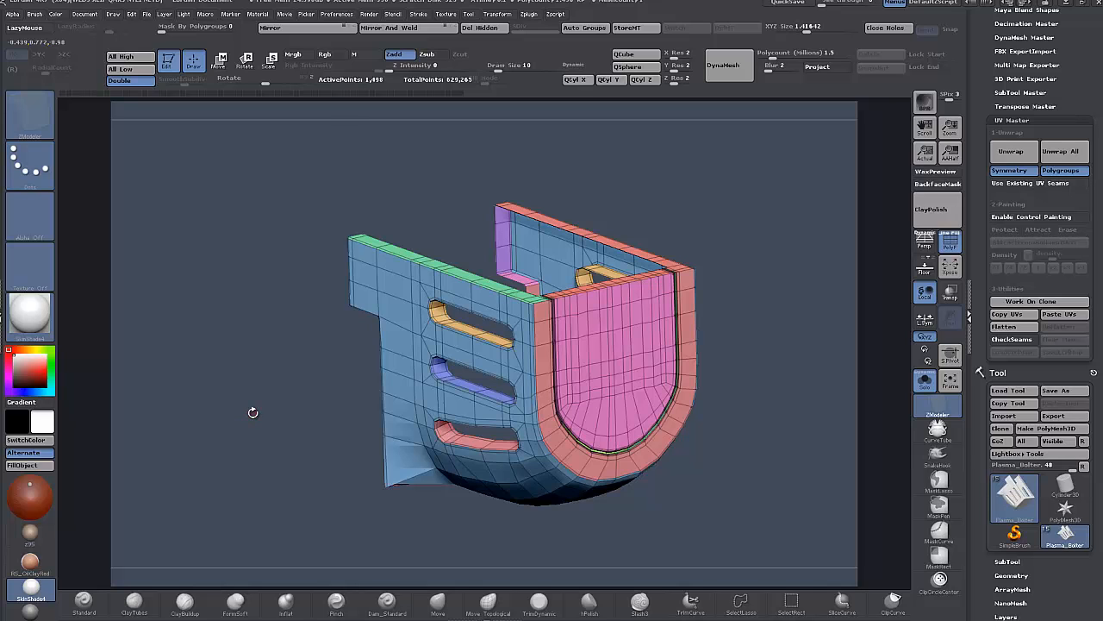
{"action": "left_click_drag", "start_coordinate": [305, 382], "coordinate": [246, 401]}
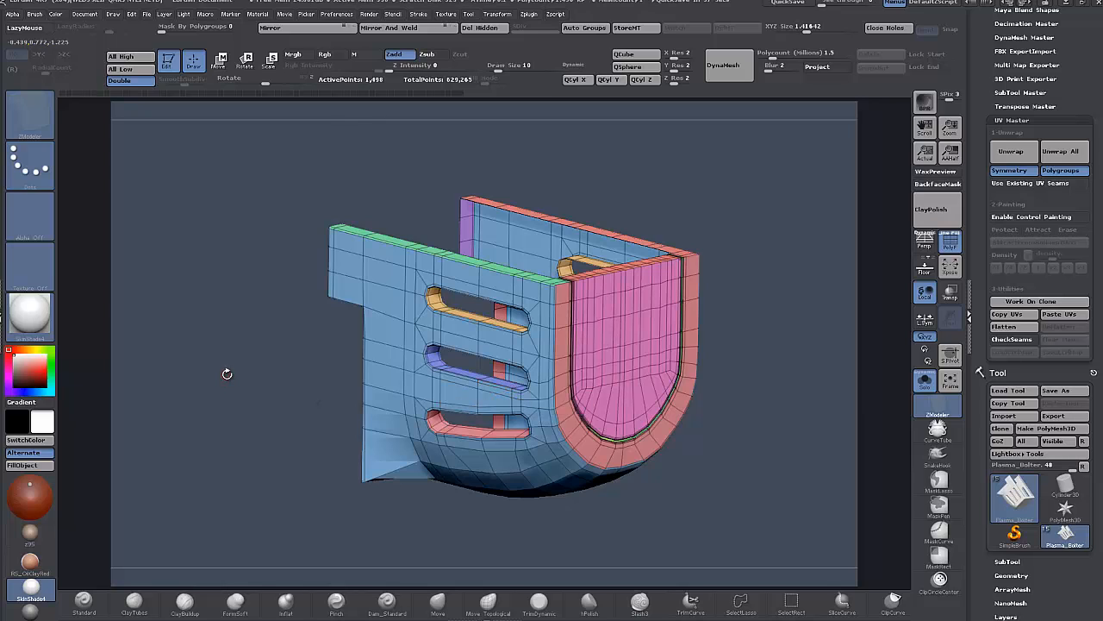
{"action": "left_click_drag", "start_coordinate": [226, 373], "coordinate": [231, 366]}
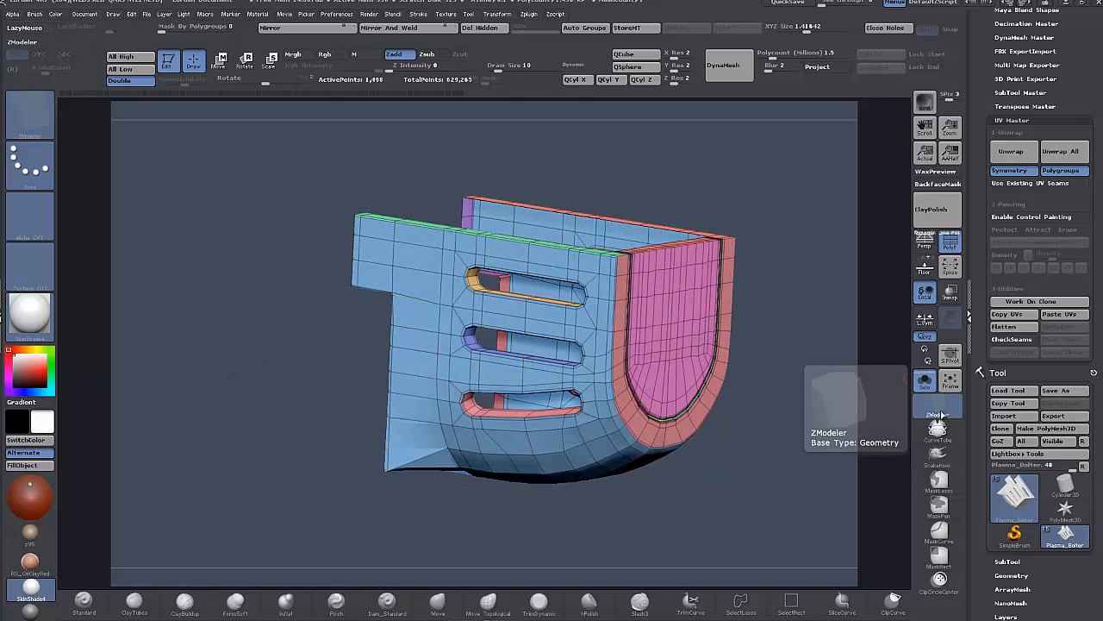
{"action": "left_click_drag", "start_coordinate": [241, 344], "coordinate": [235, 347]}
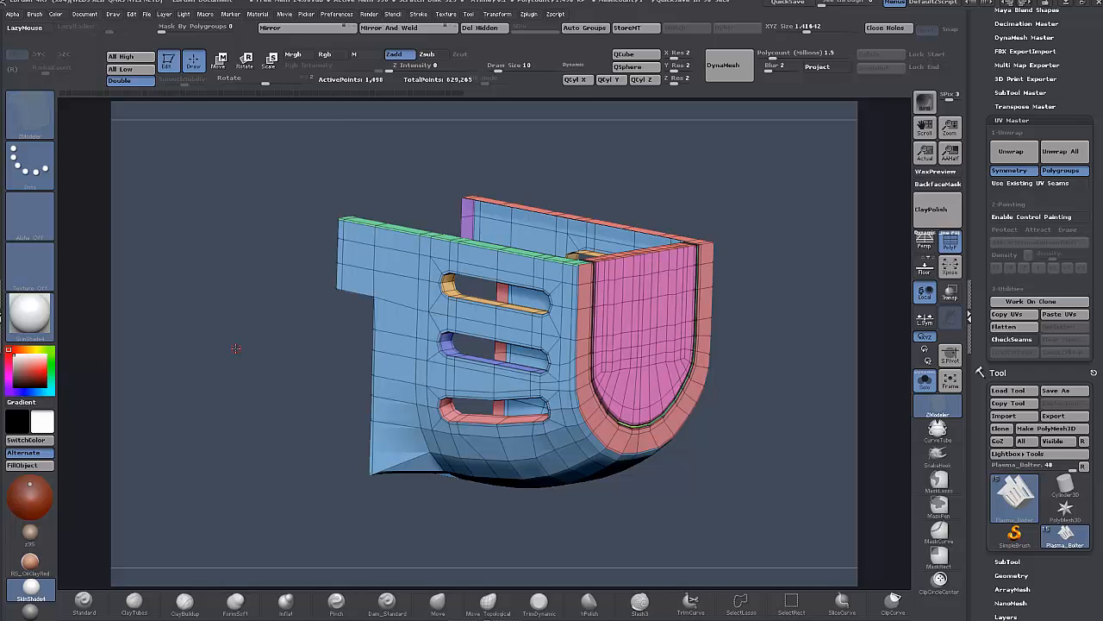
{"action": "left_click_drag", "start_coordinate": [235, 347], "coordinate": [229, 344]}
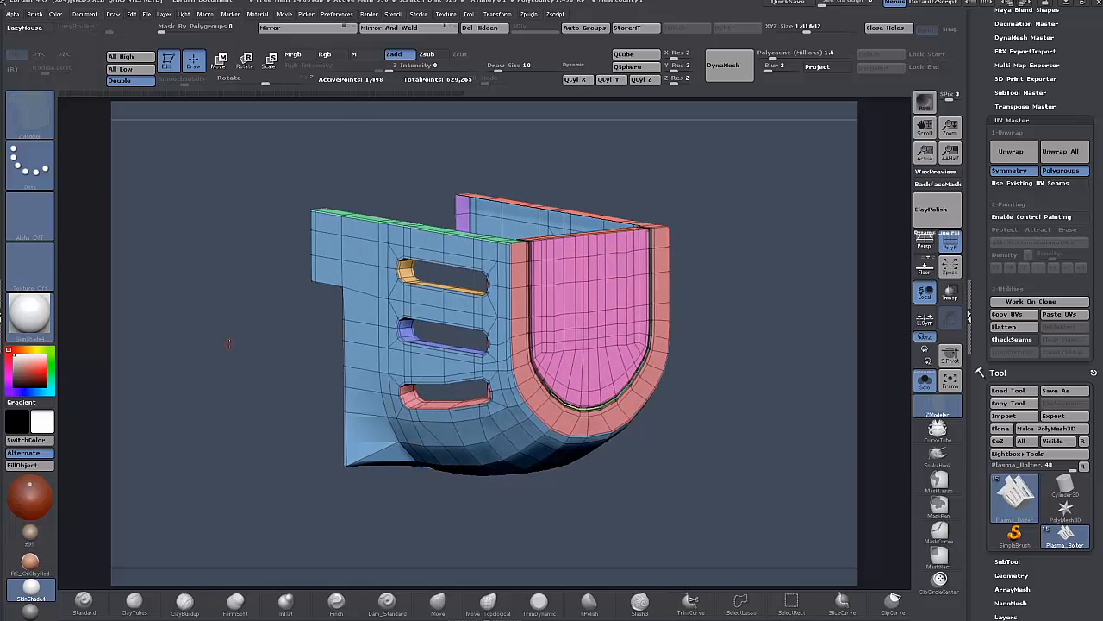